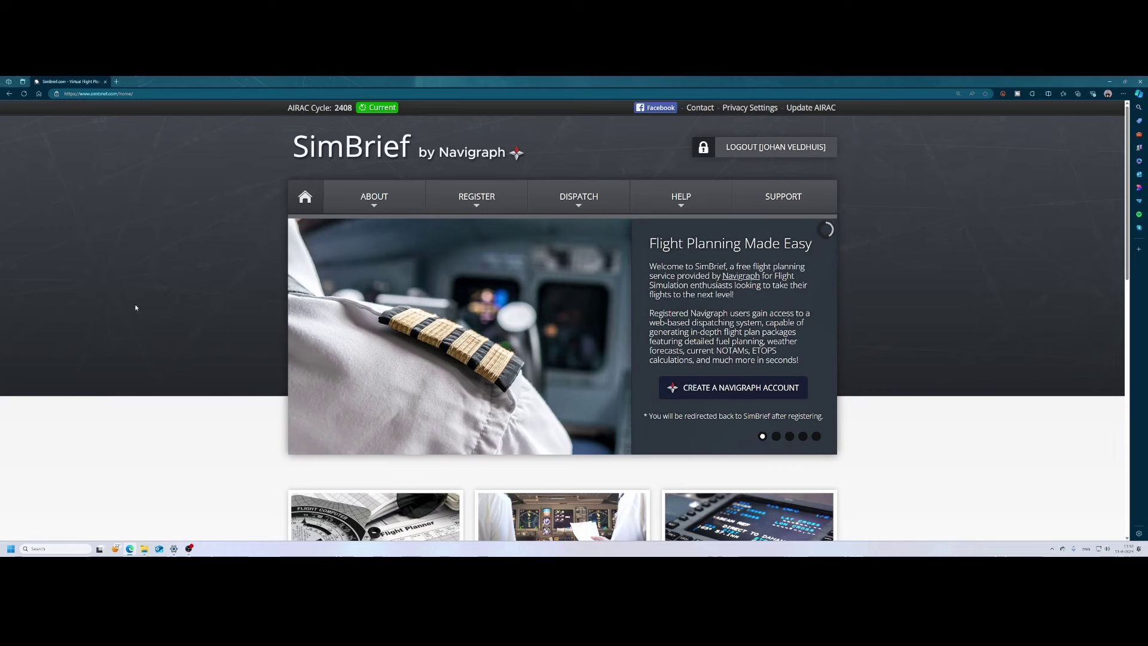
Step: Open the SimBrief dispatch system and start a new flight plan
mouse_move(588, 206)
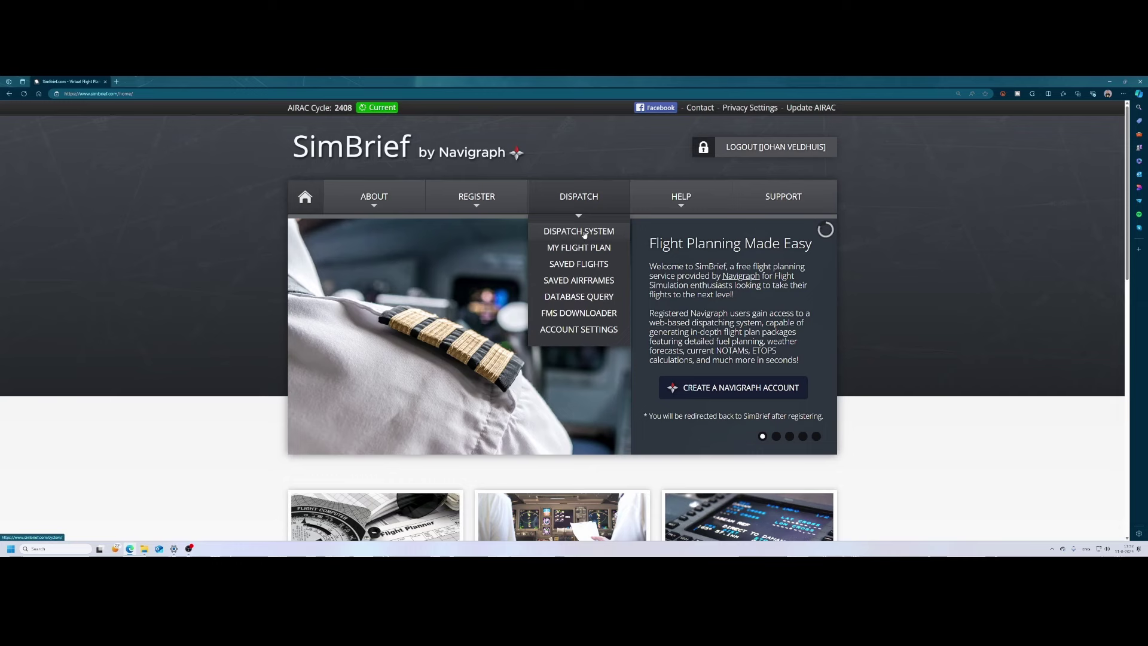
click(584, 232)
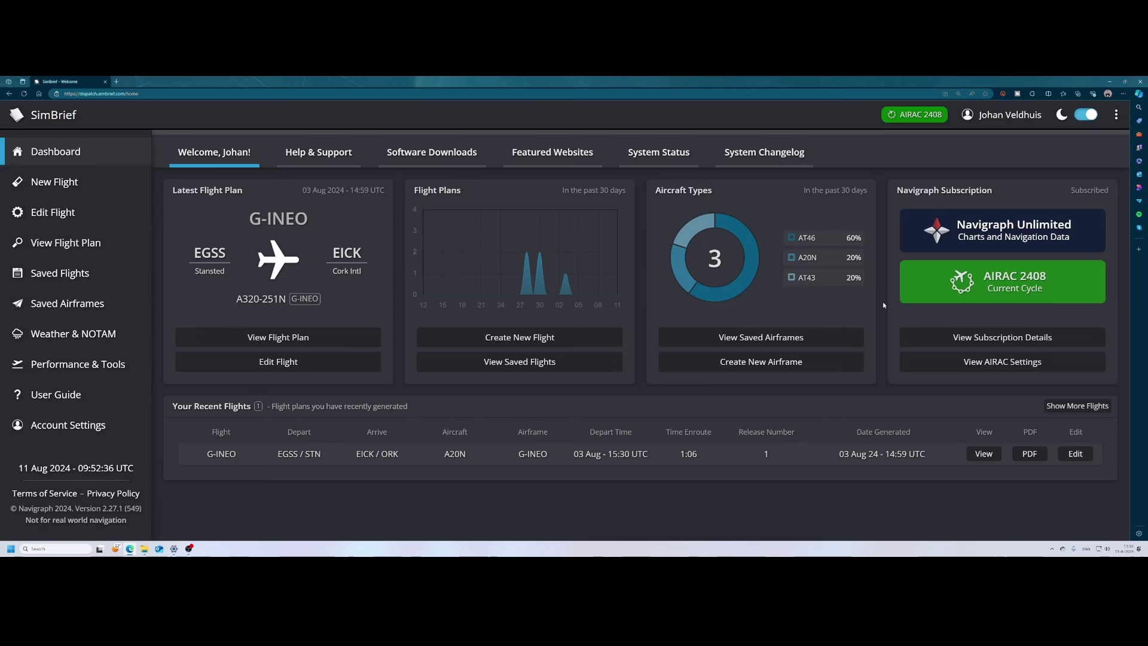
click(50, 189)
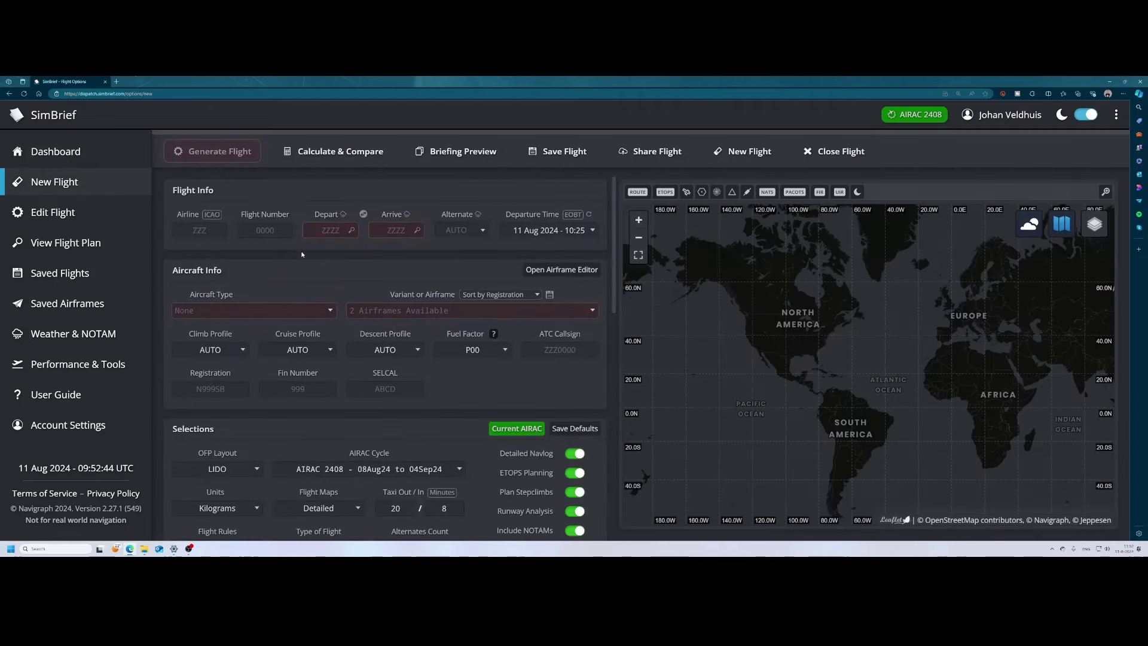
scroll(303, 254, up, 3)
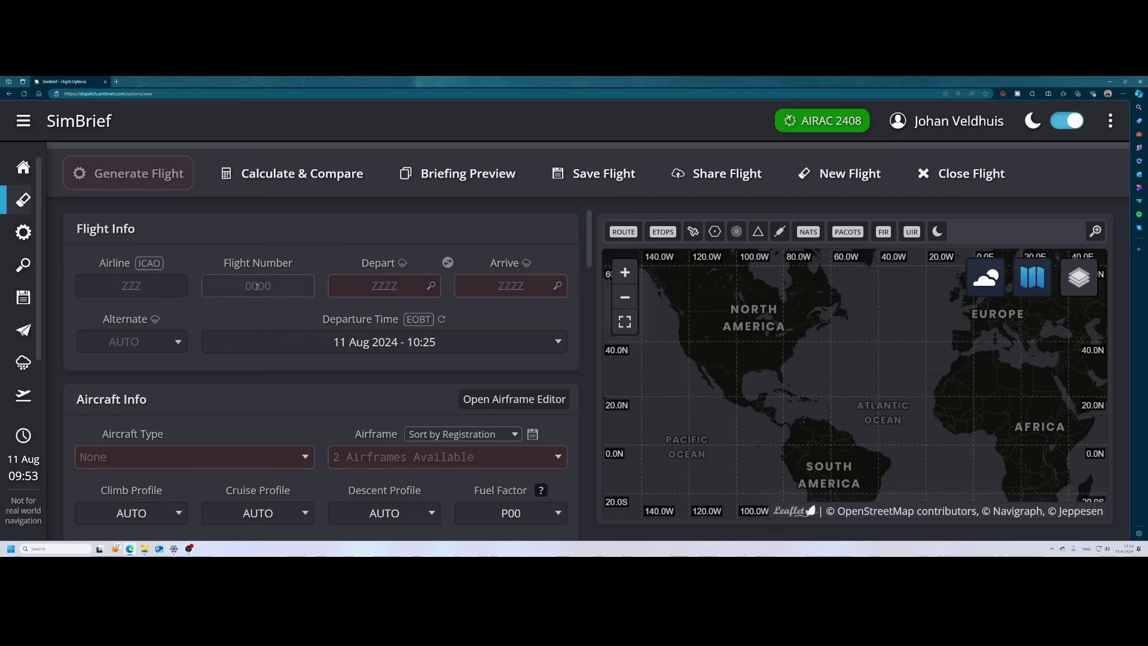
Step: Set the flight's airline to EZY and its flight number to 6534
click(145, 289)
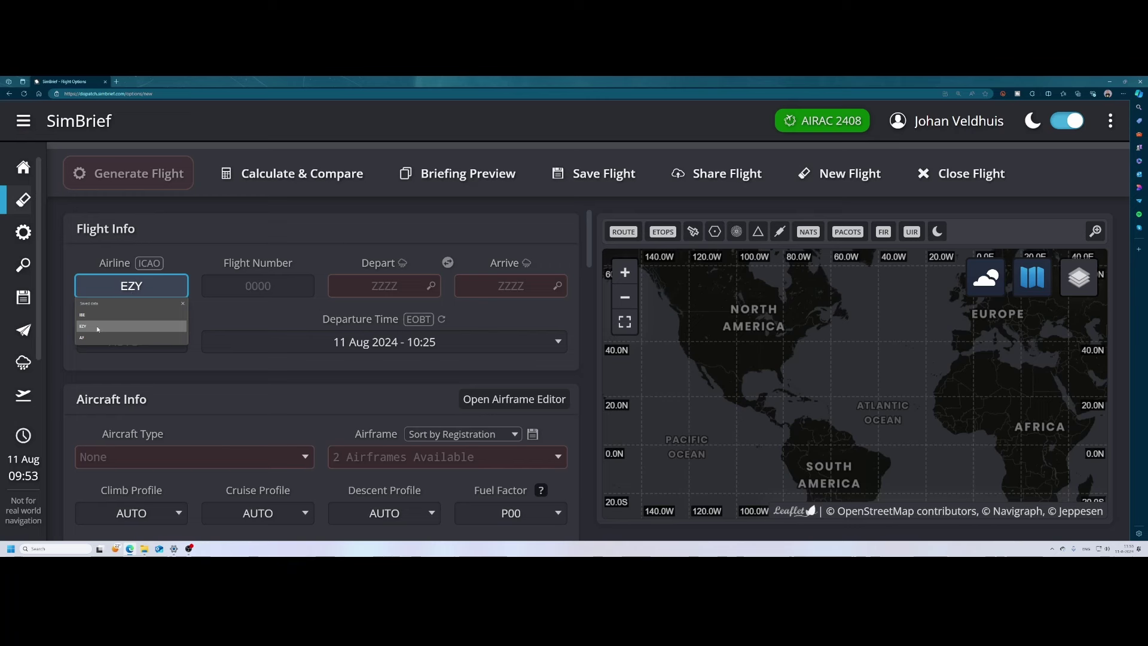
click(97, 327)
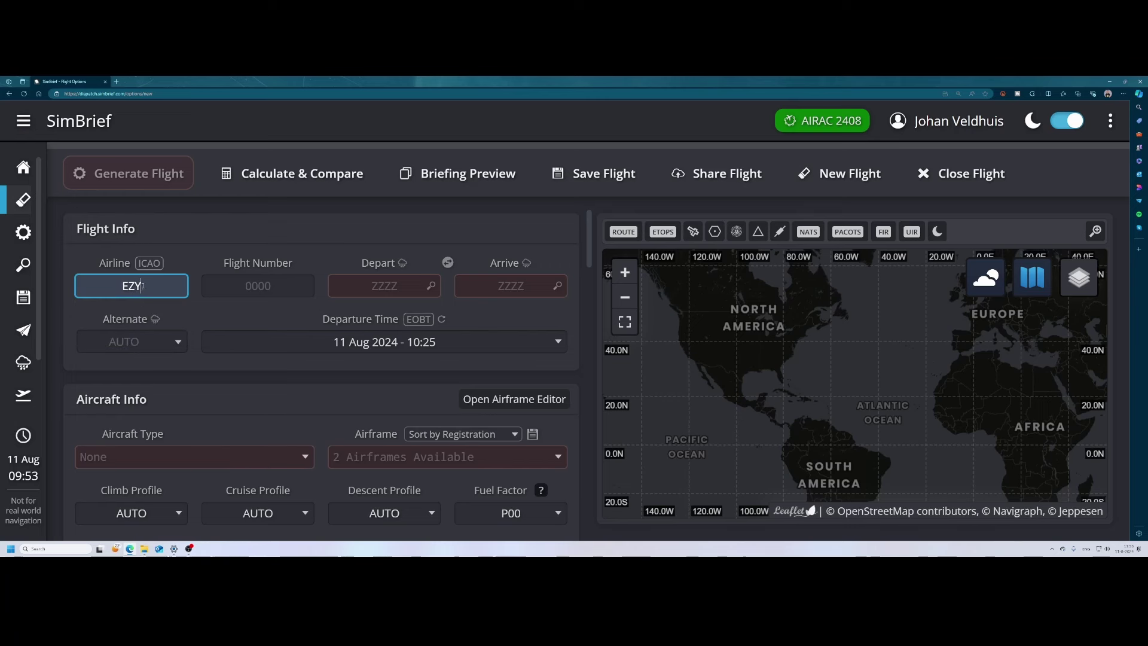
click(261, 286)
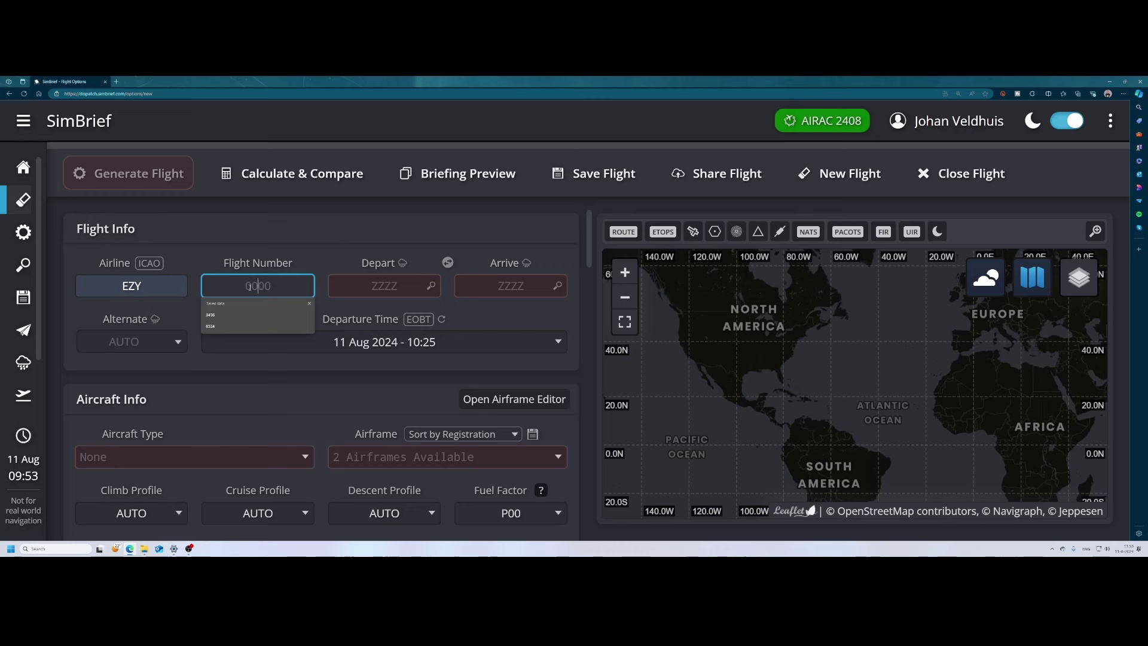
click(211, 326)
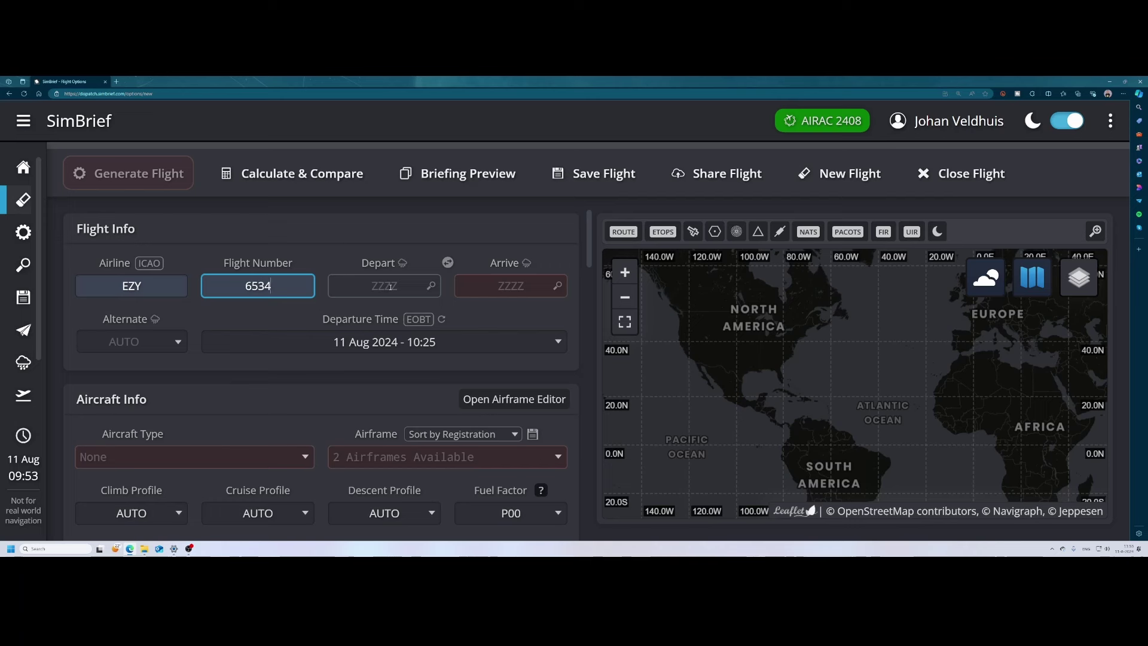
Step: Search the airport database for "amster schiphol" and select Schiphol (EHAM) as the departure airport
click(390, 287)
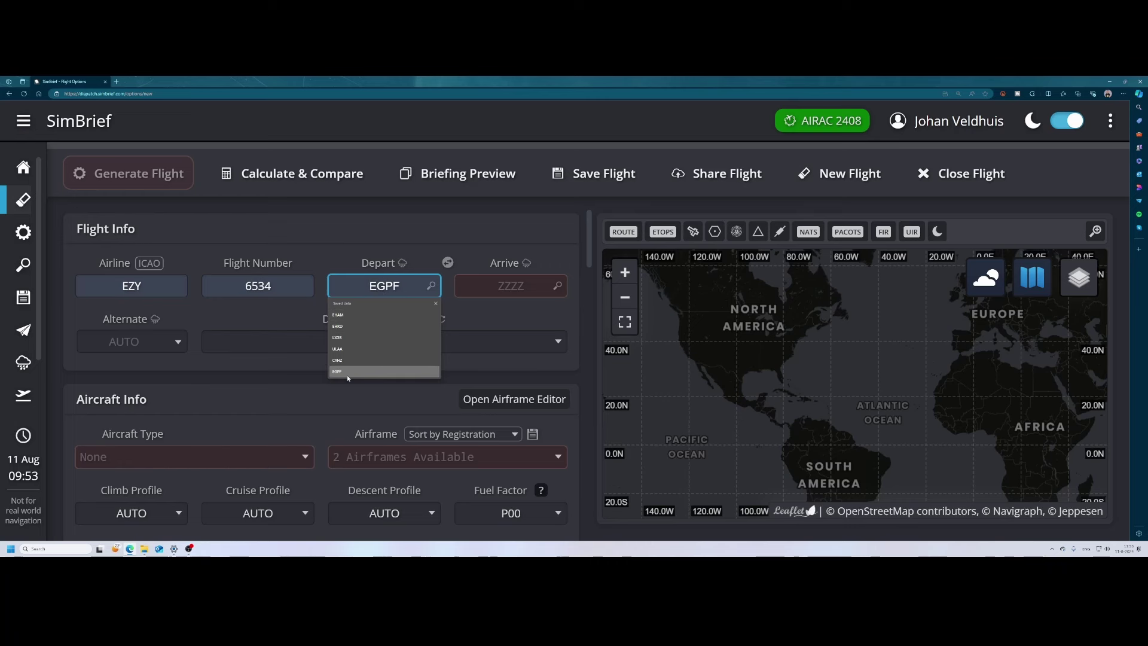
click(509, 285)
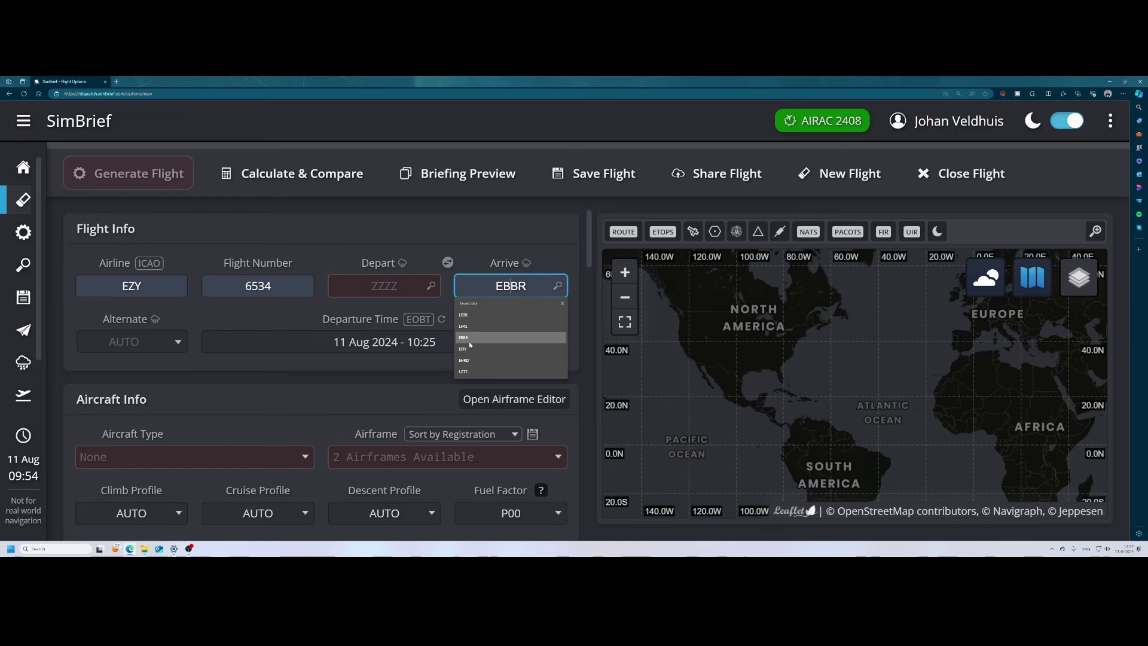
click(389, 286)
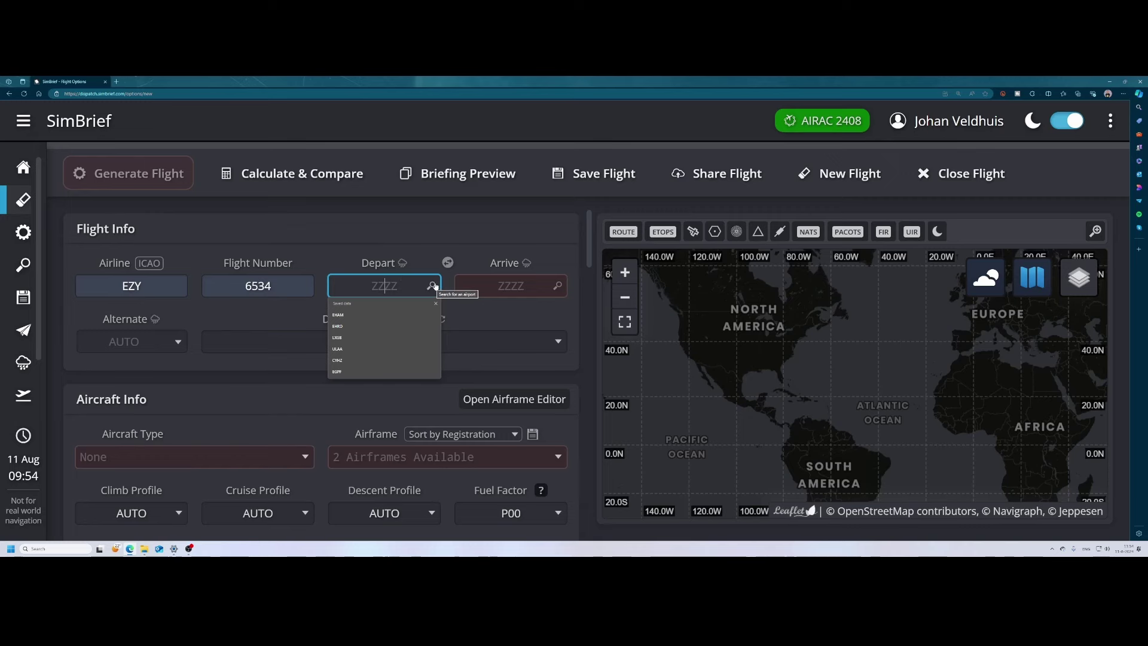
click(432, 286)
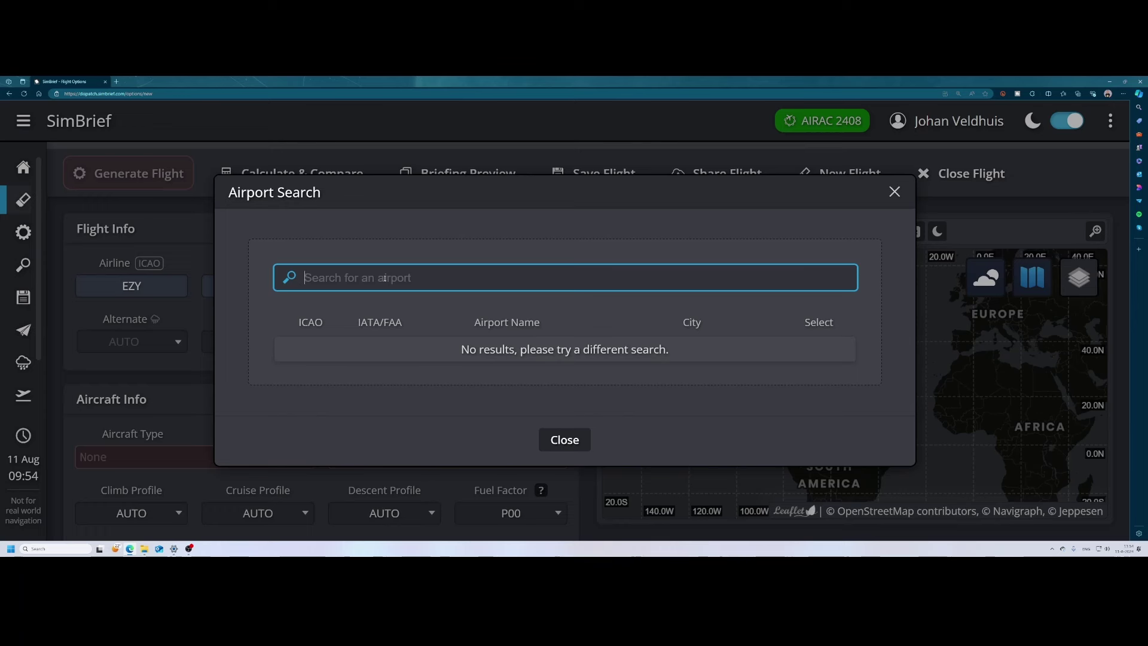
text(amster schopho)
key(BackSpace)
key(BackSpace)
key(BackSpace)
key(BackSpace)
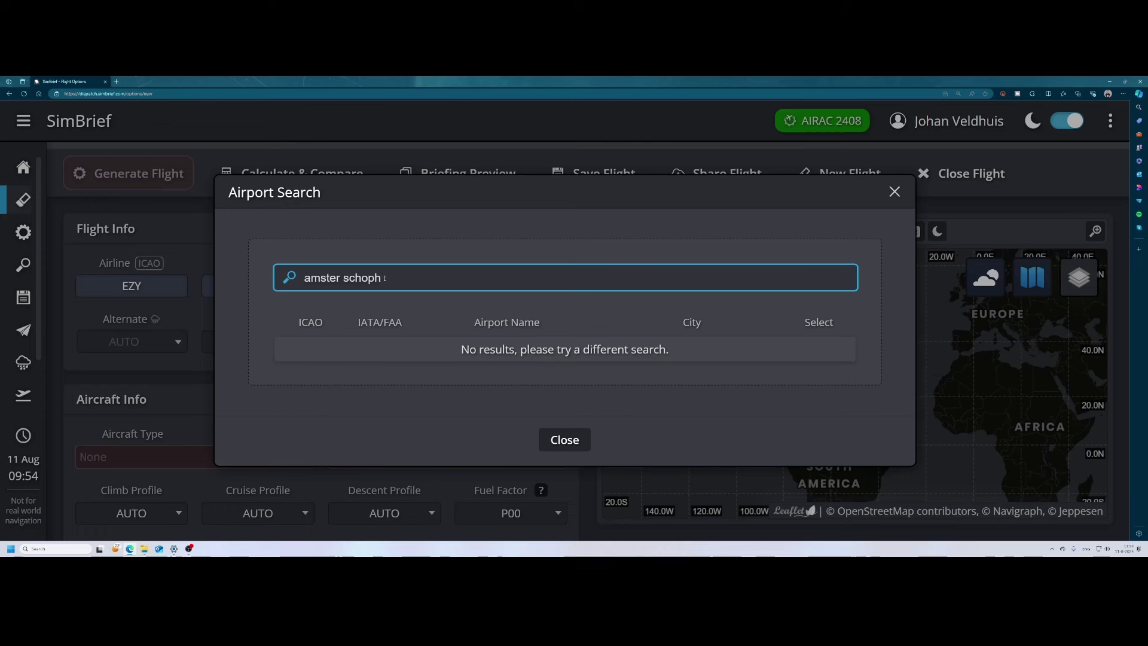
text(ip)
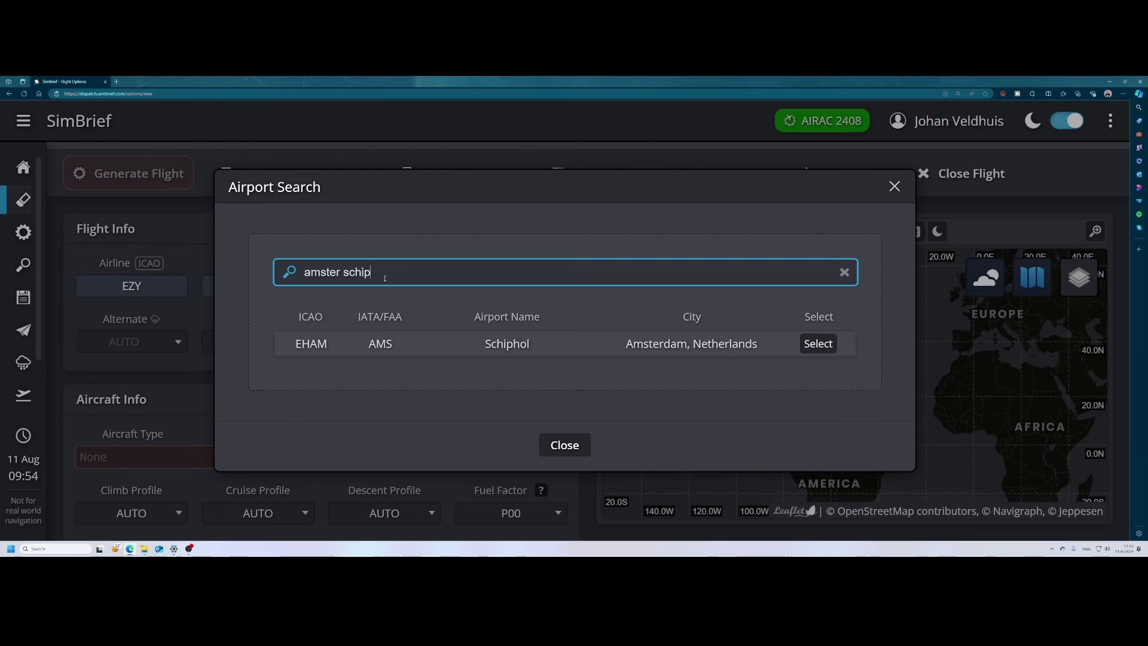
text(hol)
click(815, 343)
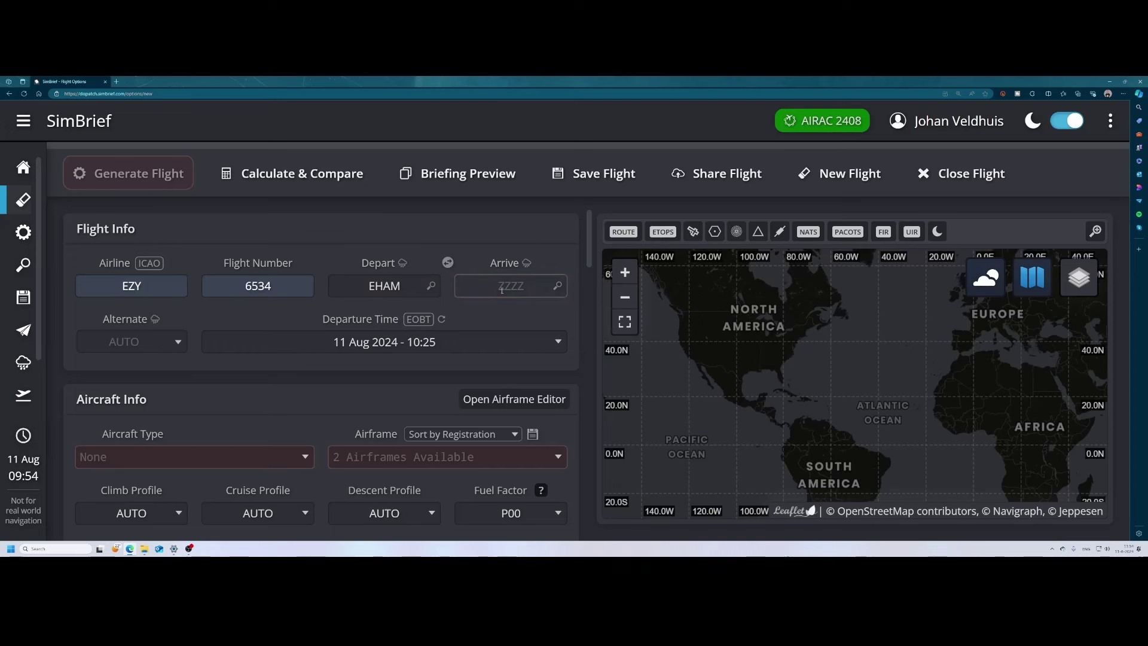
Step: Enter EGLL as the arrival airport
click(499, 288)
click(500, 288)
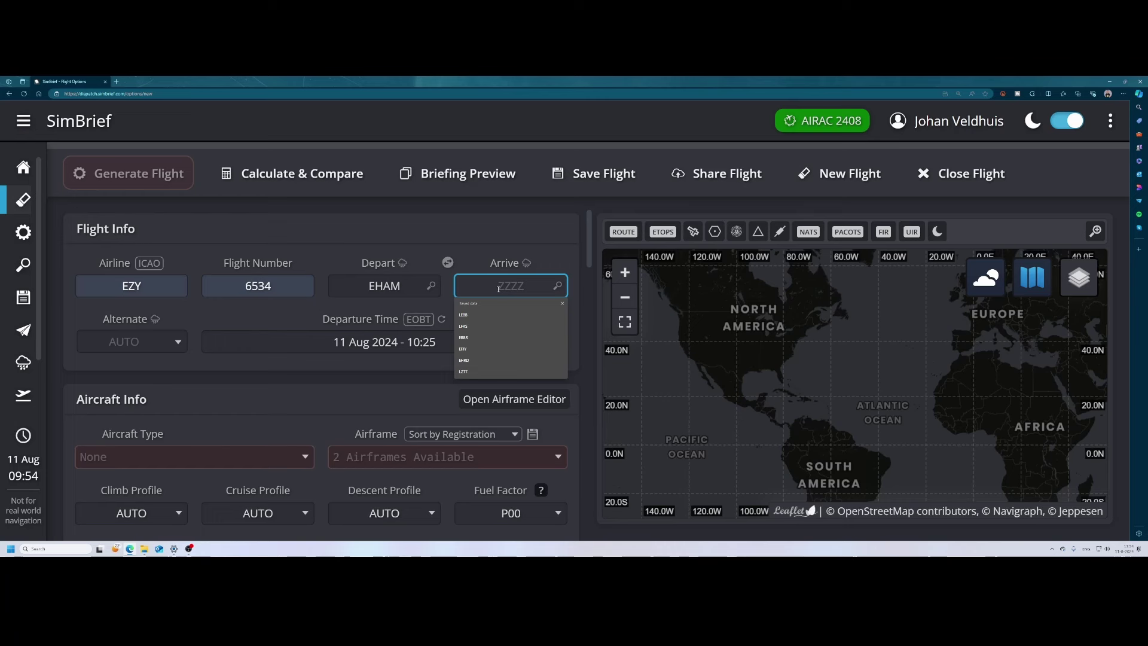
text(EGLL)
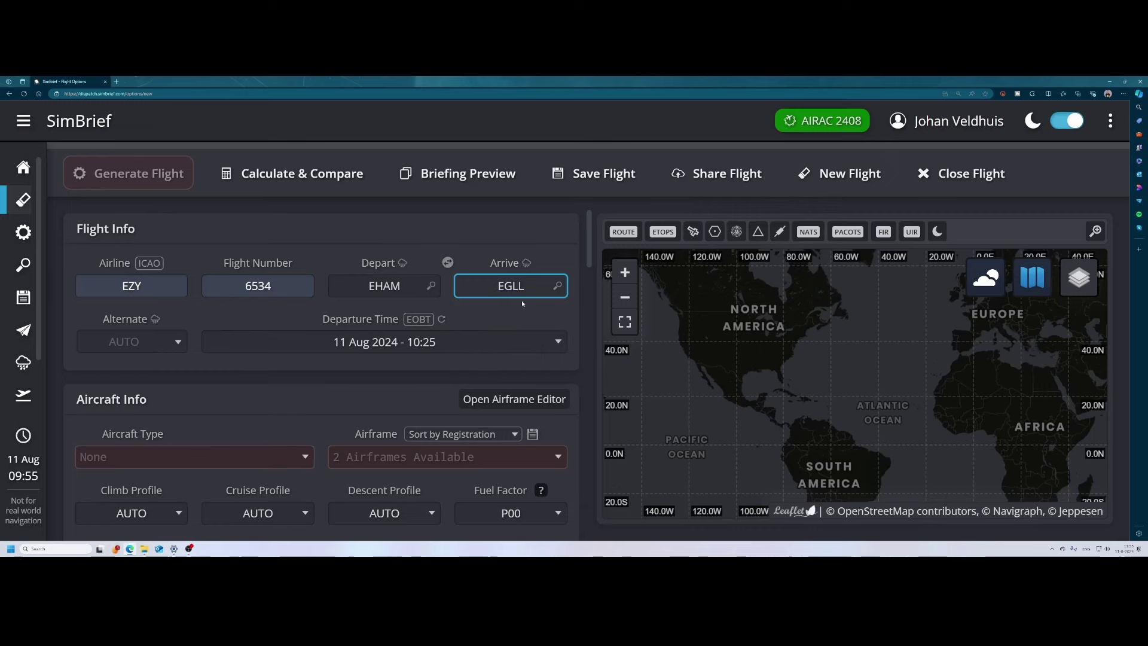
Step: Search for the arrival airport by the codes EGLL and LHR and select London Heathrow
click(561, 287)
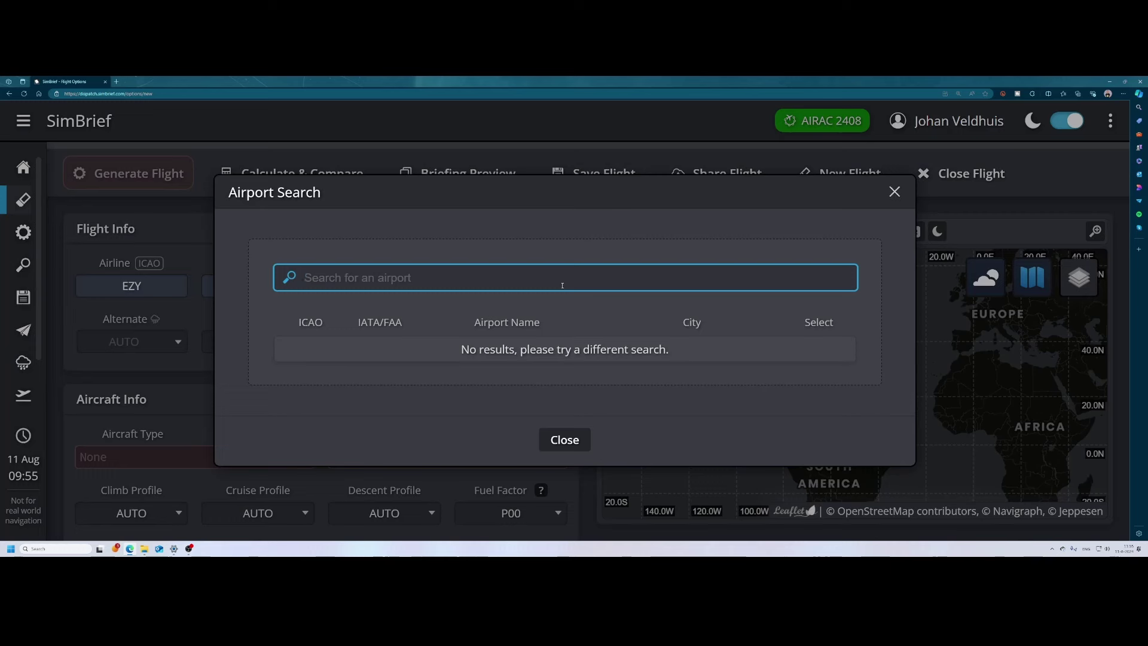
text(EGLL)
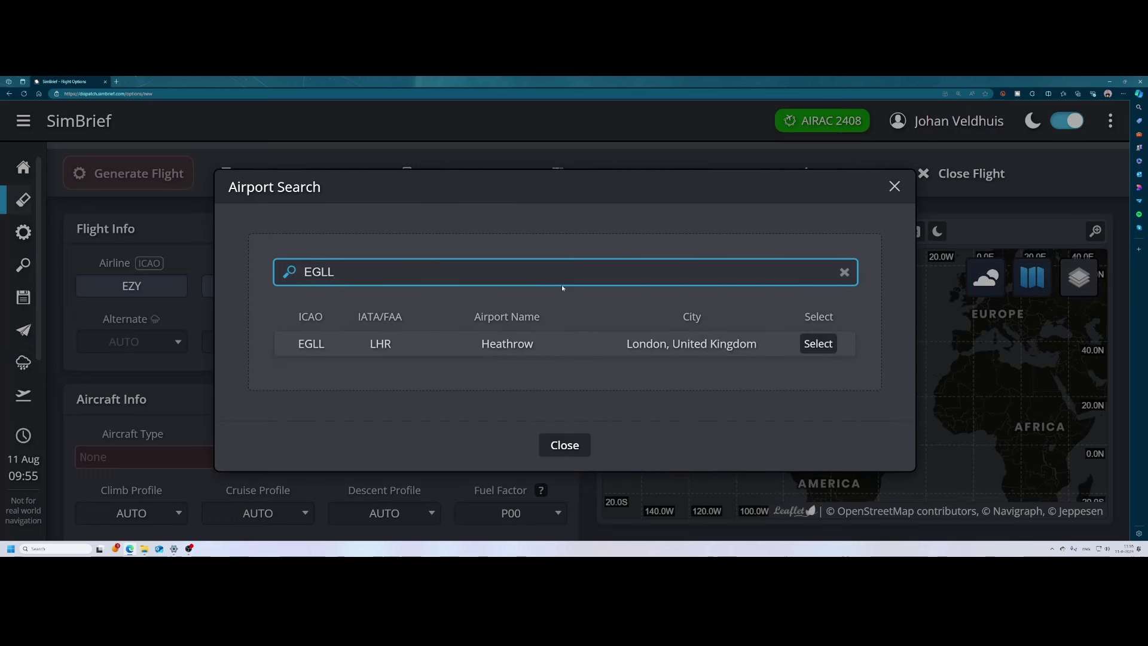
double_click(299, 283)
text(LHR)
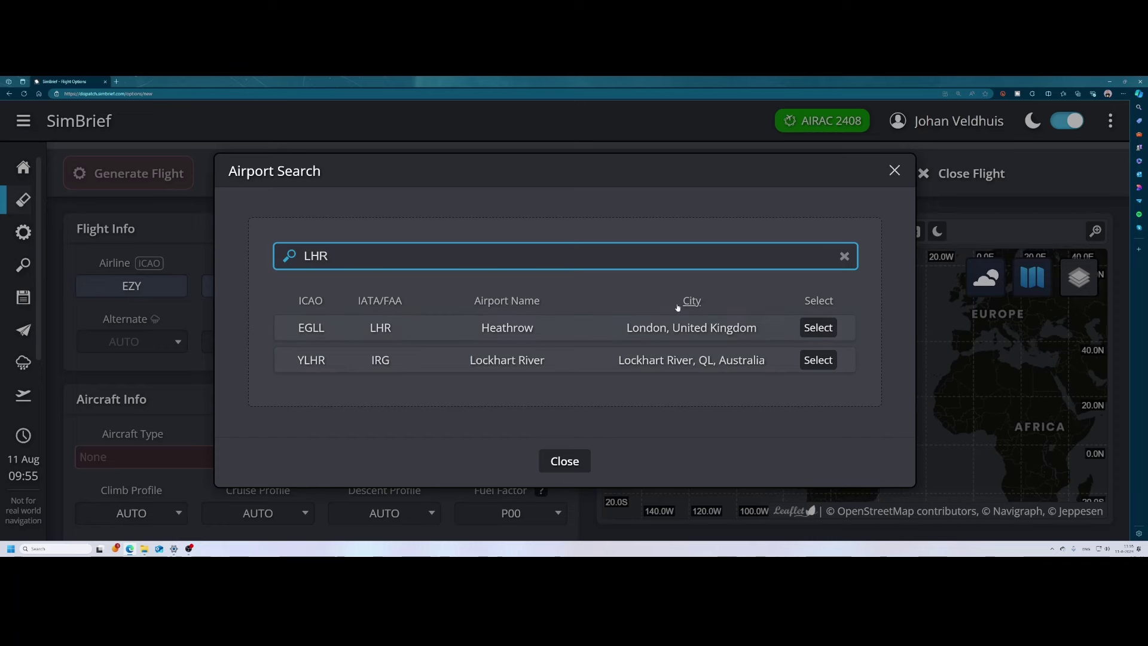
click(818, 327)
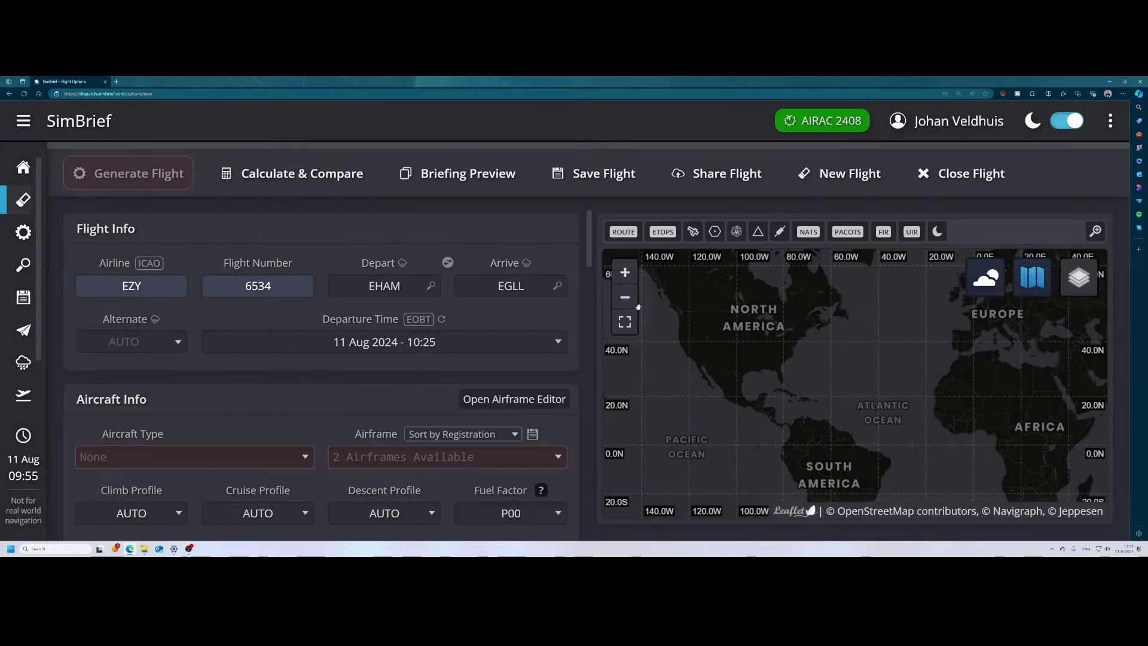
click(183, 347)
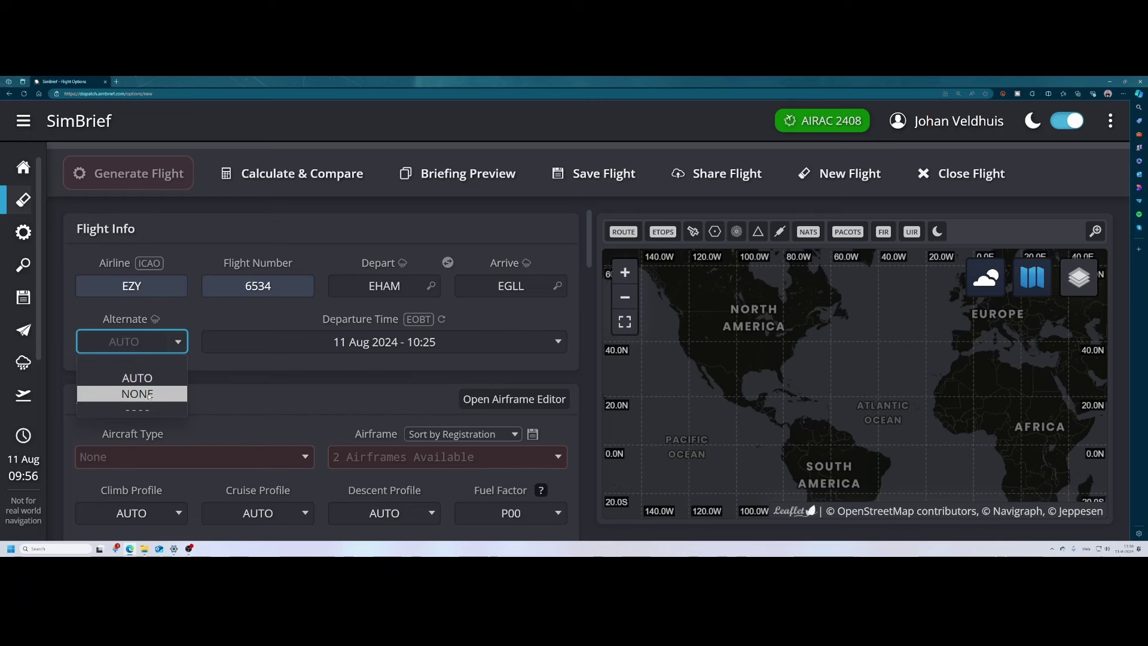
click(191, 311)
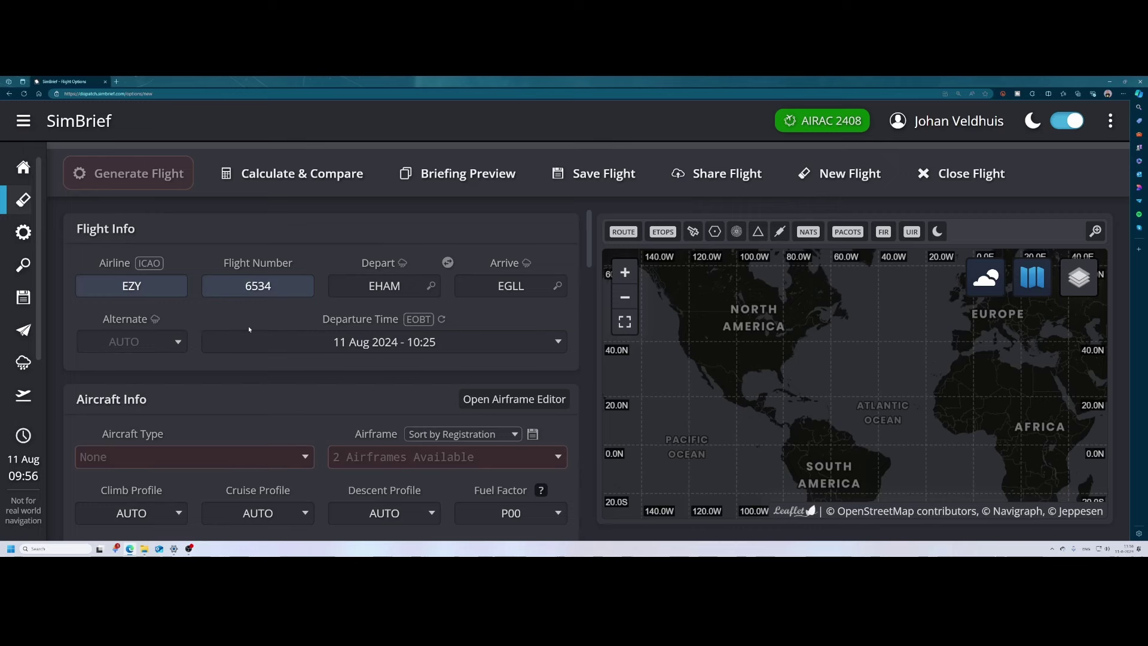
Step: Open the departure airport's information, read through its METAR and copy the report
click(402, 264)
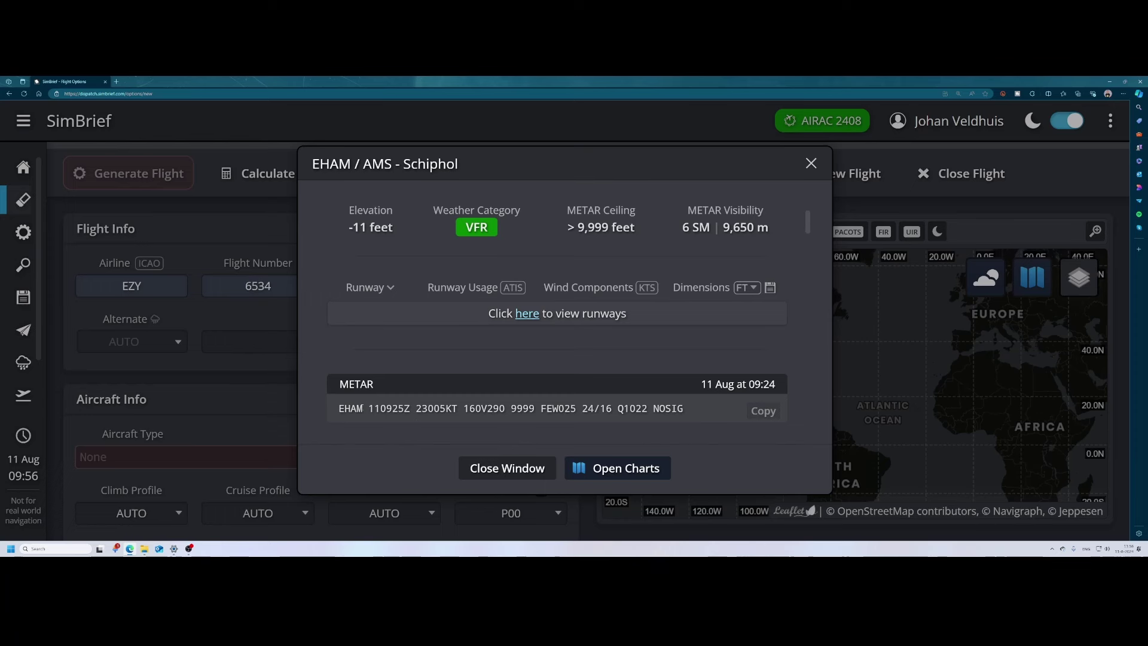
double_click(359, 409)
click(370, 409)
double_click(389, 409)
click(423, 411)
double_click(443, 410)
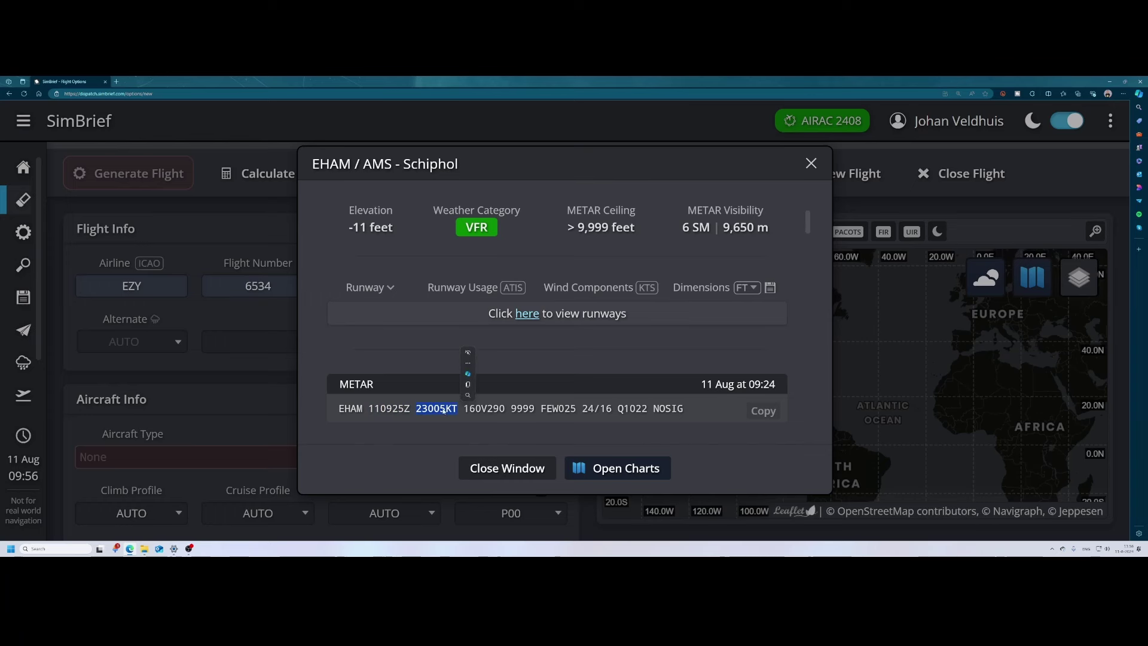
click(473, 410)
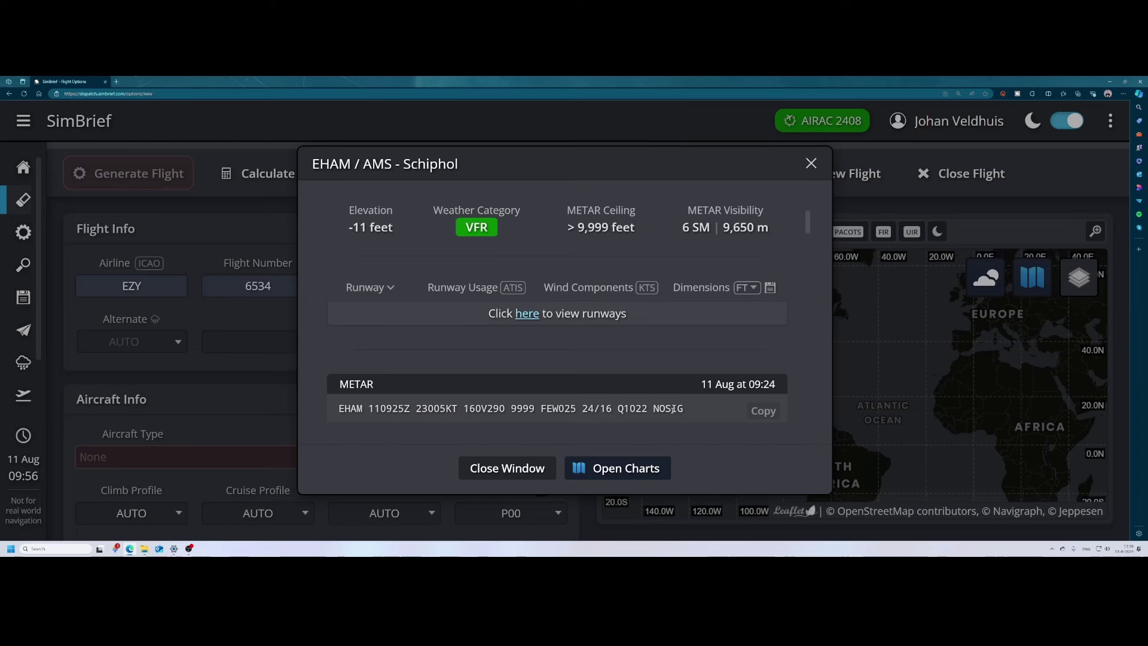
drag(673, 409, 487, 409)
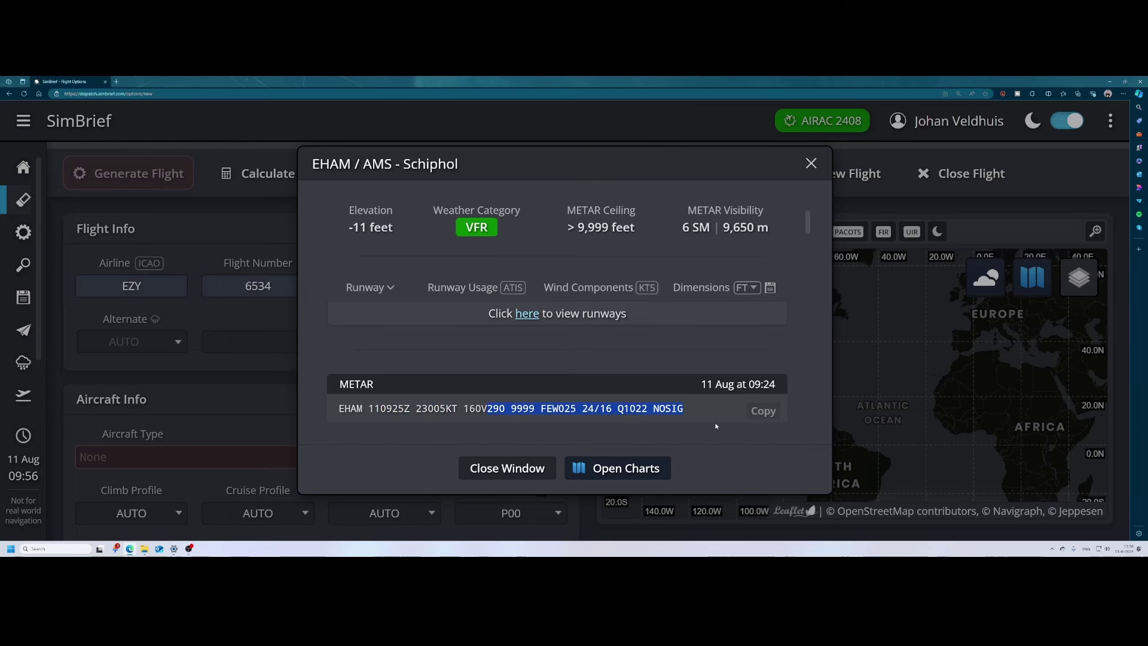
click(764, 413)
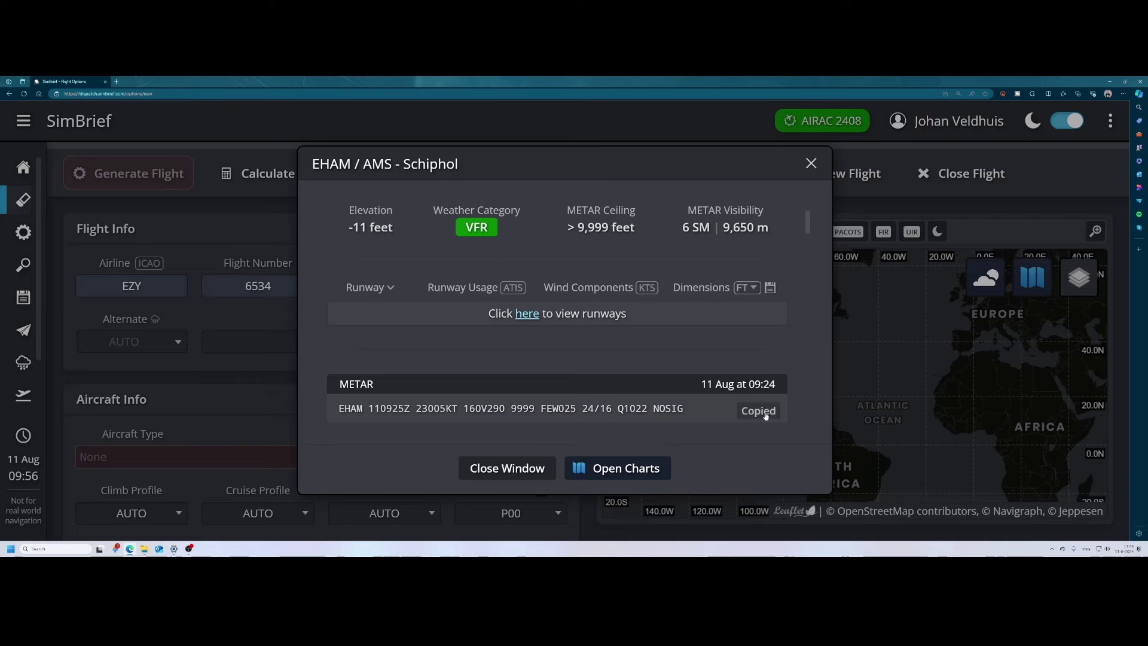
Step: Search the web for "metar decoder" in a new browser tab and open the metar-taf.com decoder
click(118, 84)
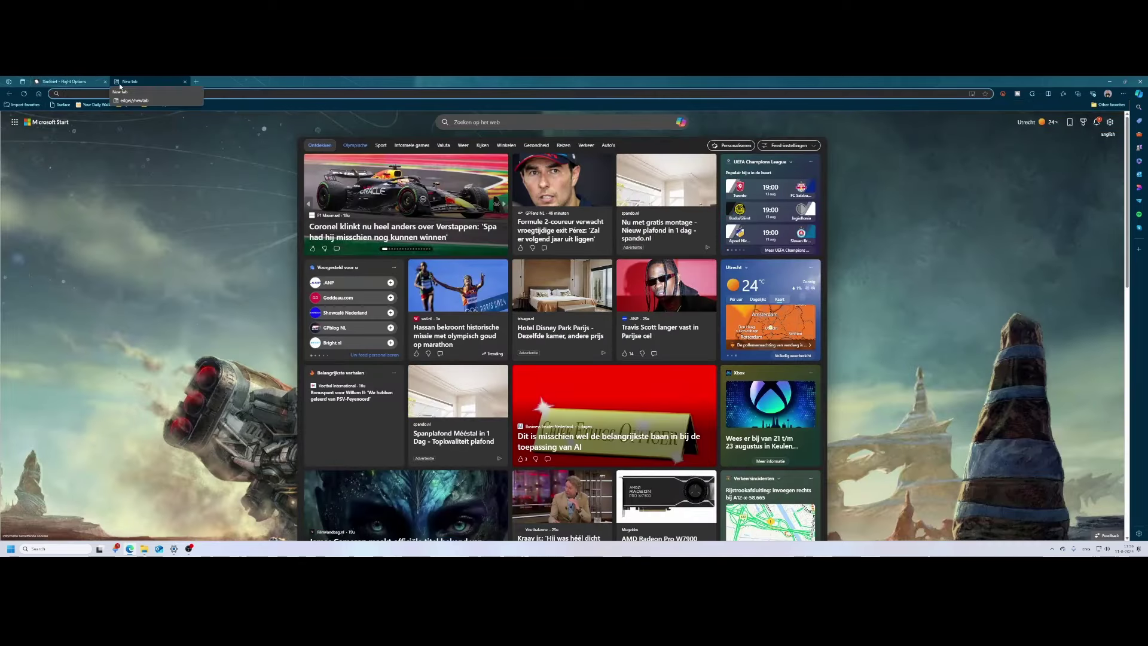
text(metar decoder)
key(Return)
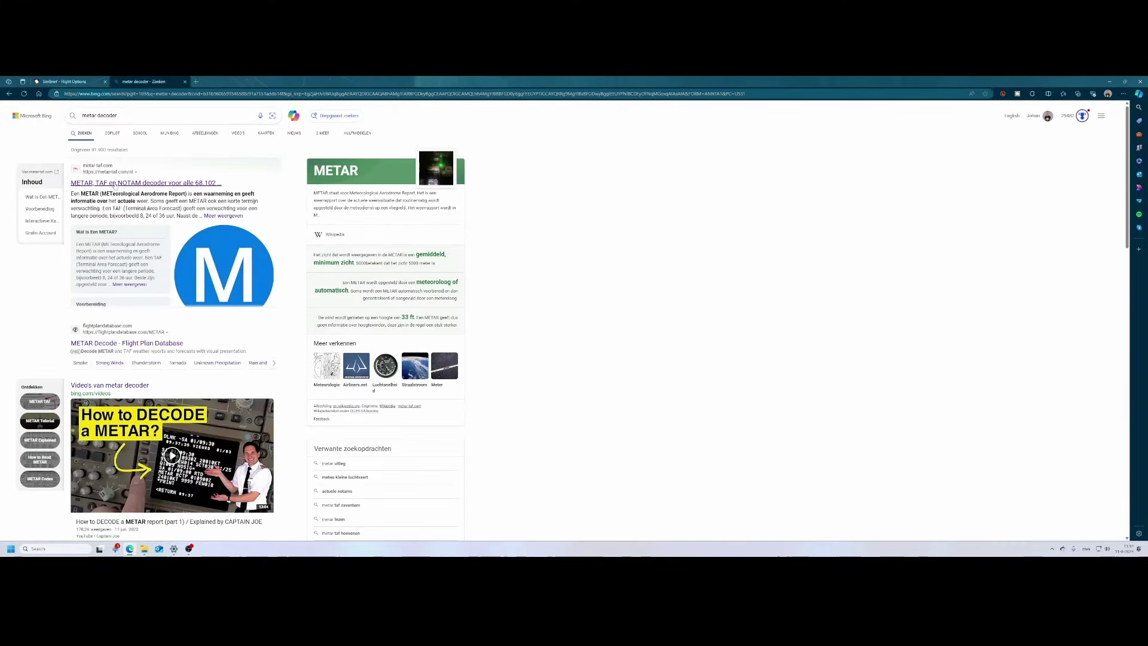
click(128, 184)
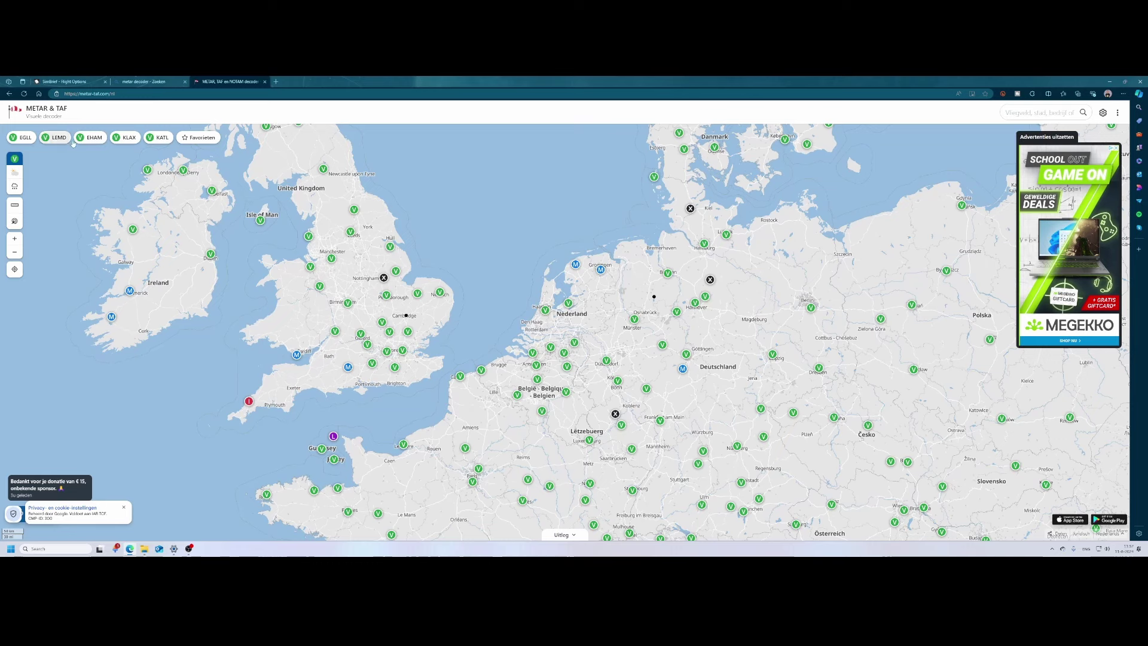
Step: Open the full decoded METAR report for EHAM and examine the wind for runway 4/22 and the weather charts
click(93, 140)
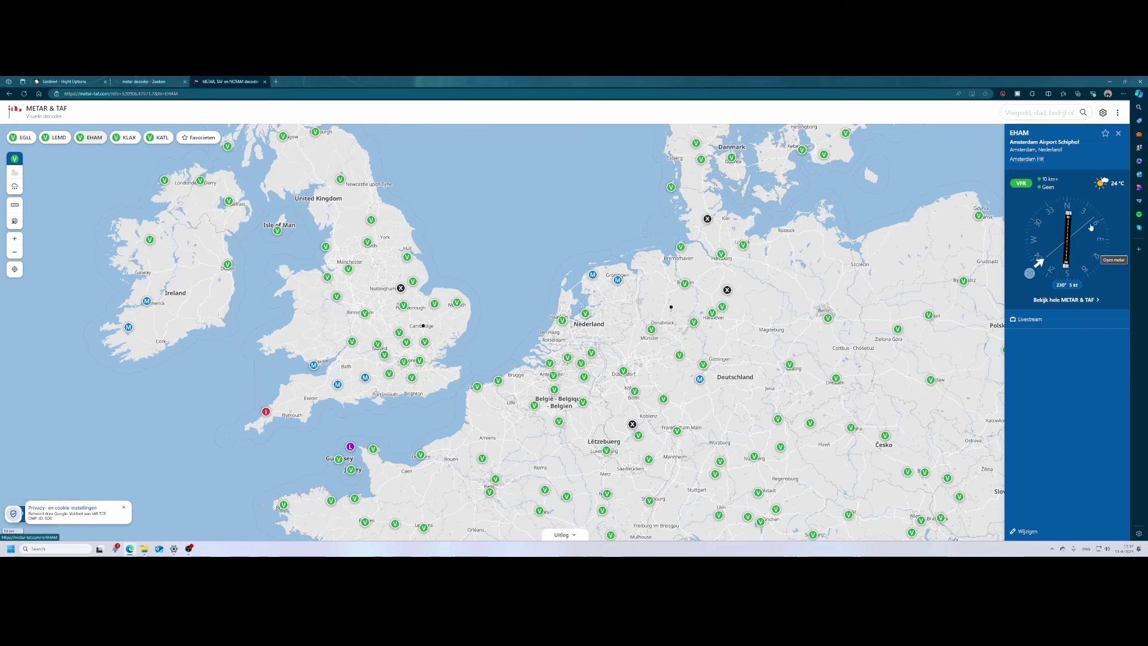
click(1067, 301)
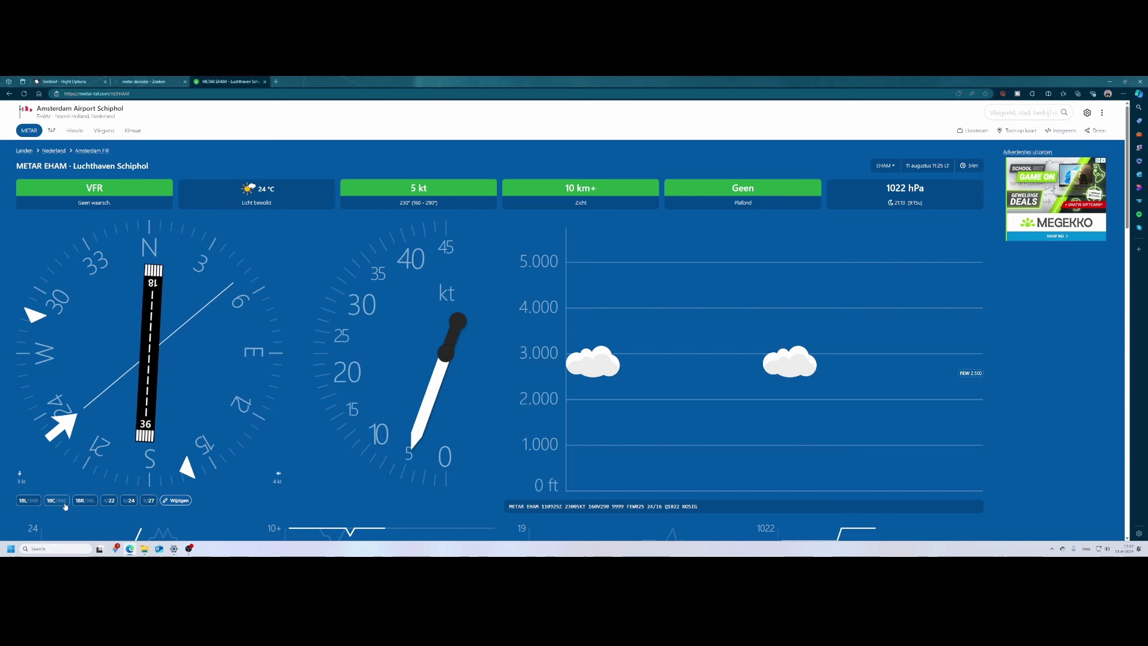
click(110, 501)
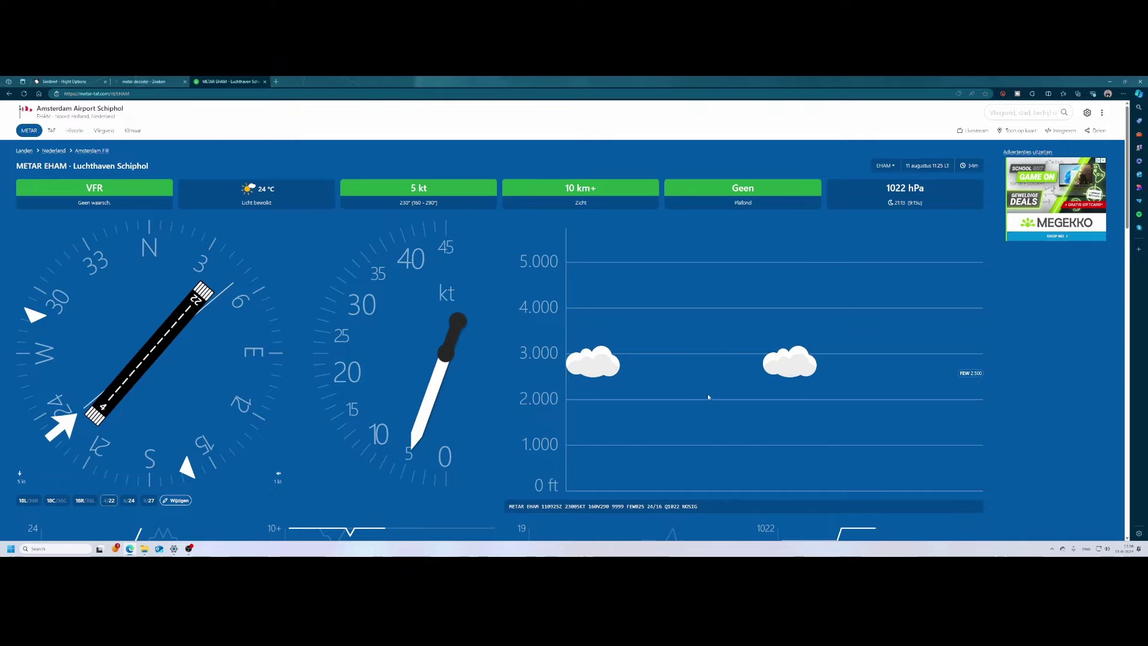
scroll(707, 391, down, 2)
scroll(706, 390, down, 5)
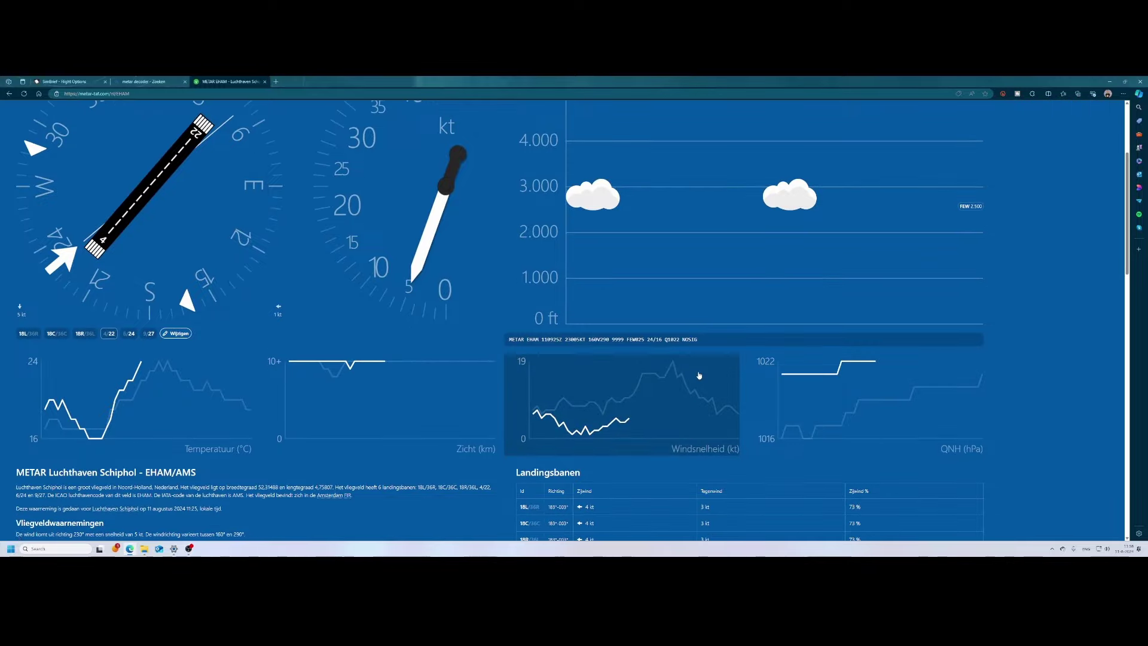
Step: Examine the rest of the decoded EHAM report: pressure chart, runway wind table, clouds, temperature and daylight period
scroll(700, 375, down, 4)
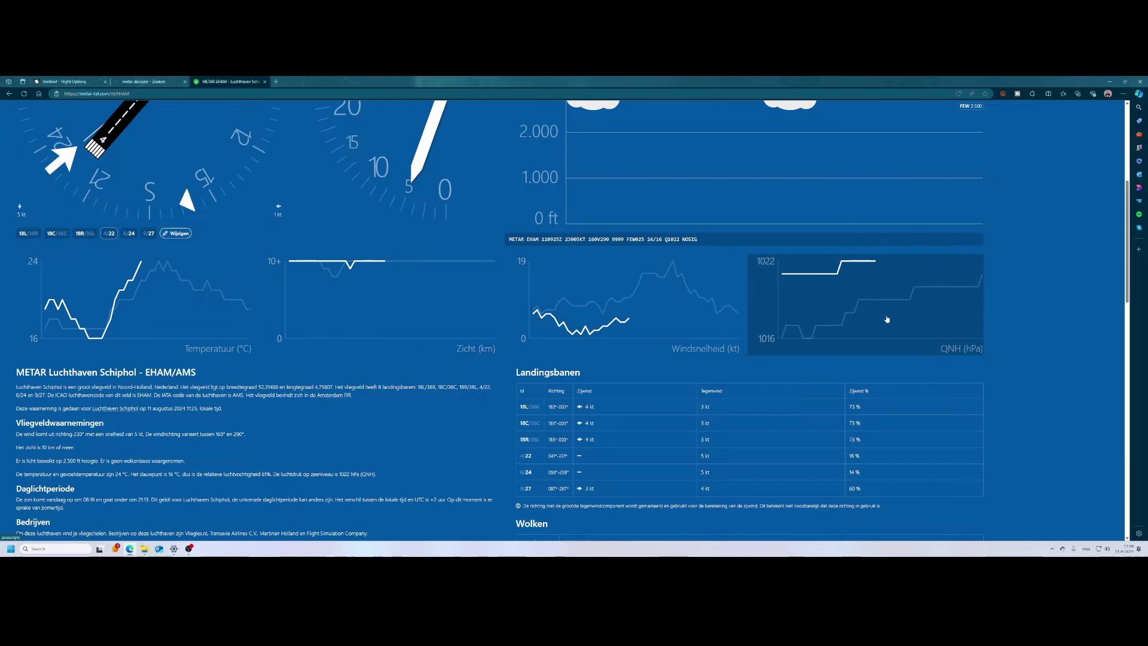
scroll(861, 323, down, 3)
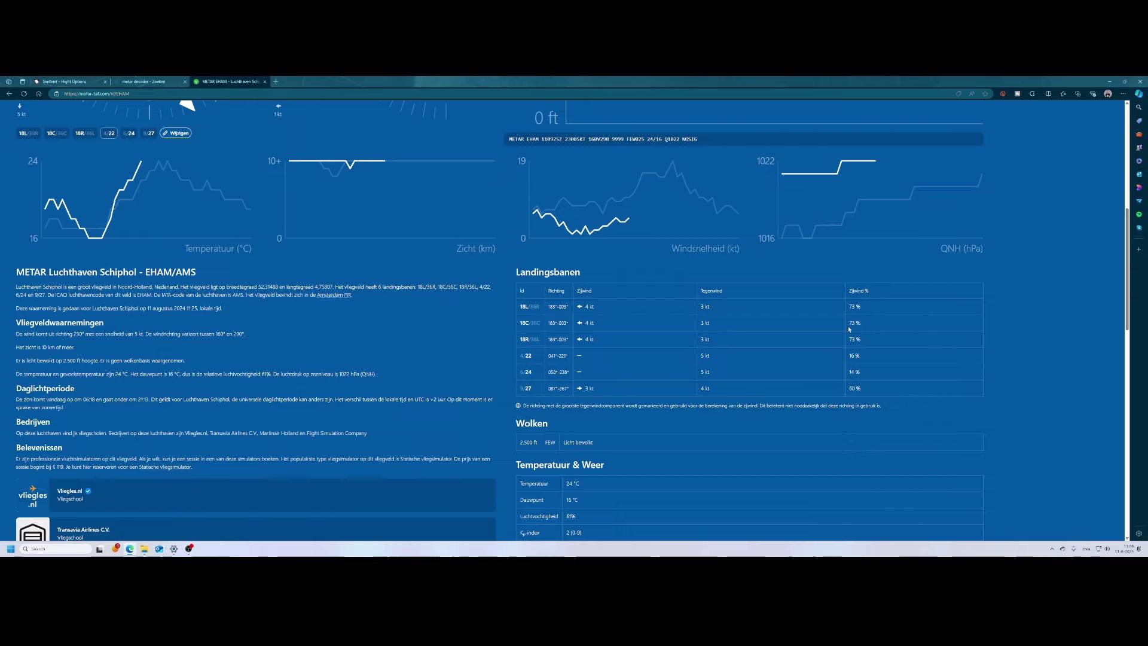
scroll(570, 411, down, 1)
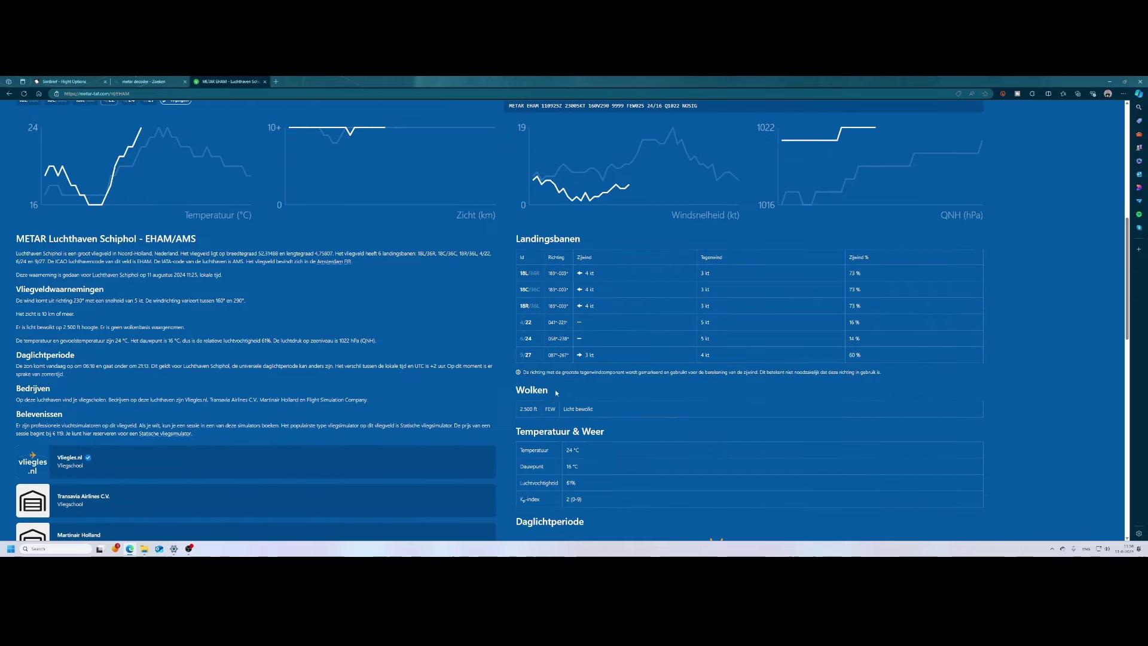
scroll(549, 397, down, 2)
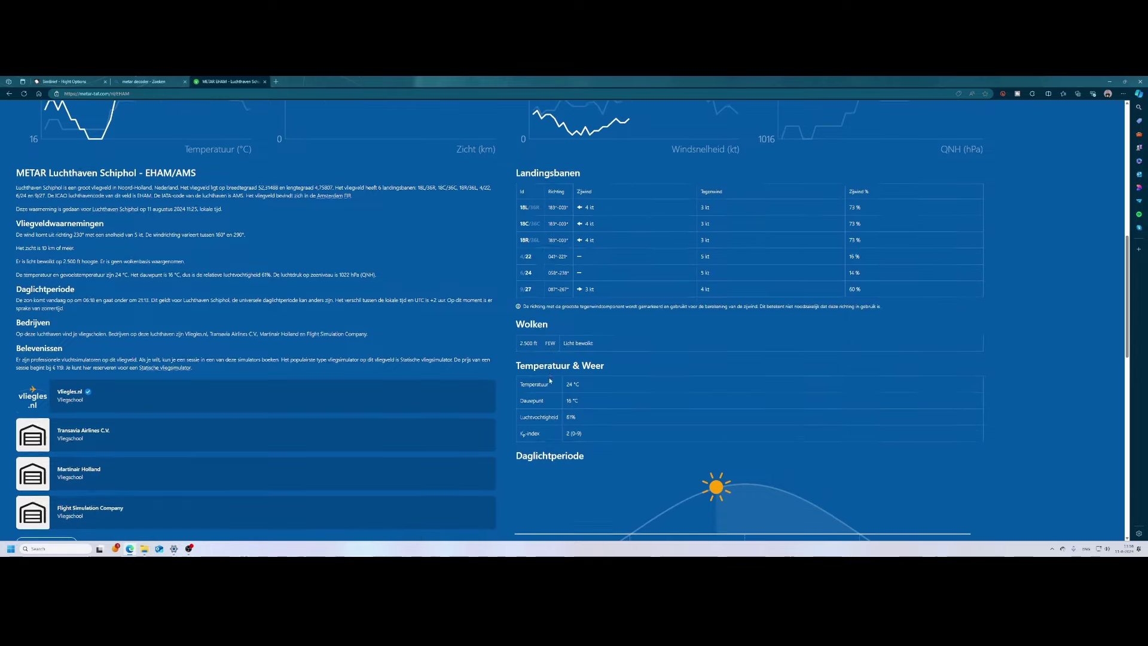
scroll(260, 345, down, 2)
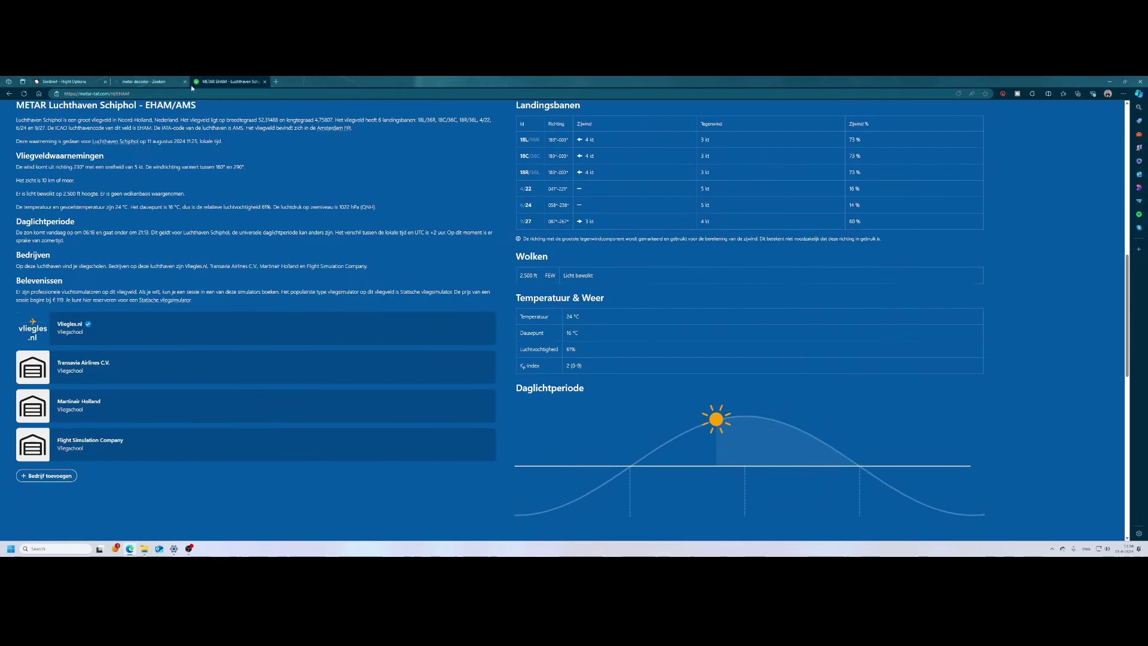
Step: Open the Flight Plan Database METAR Decode page from the search results and decode the copied EHAM report there
click(146, 81)
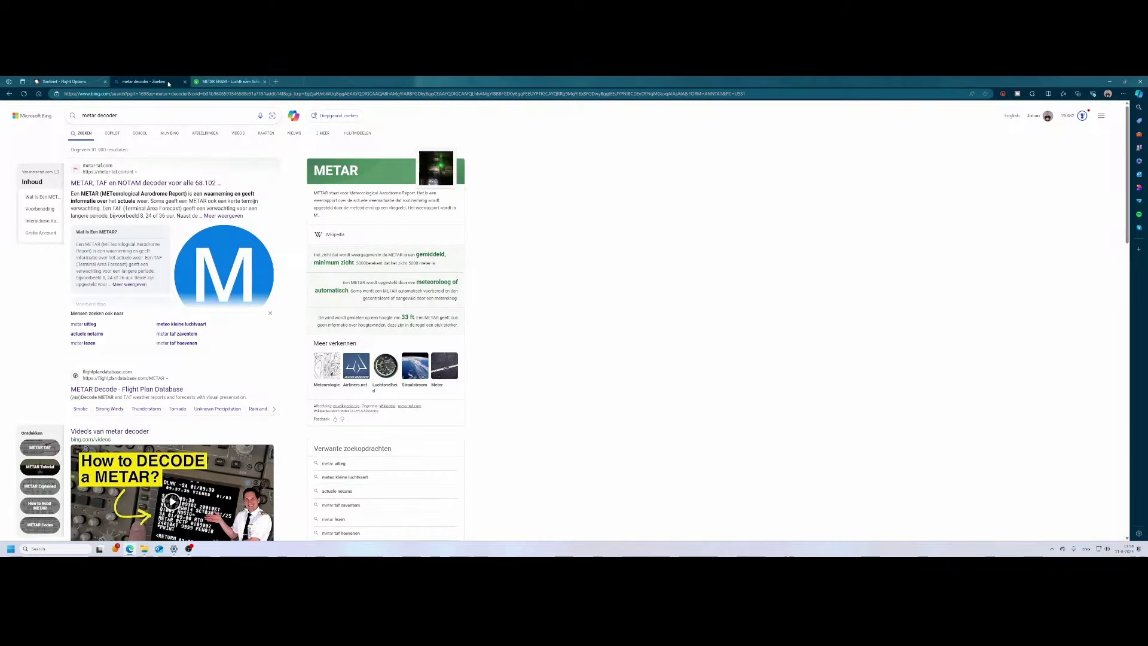
scroll(151, 299, down, 3)
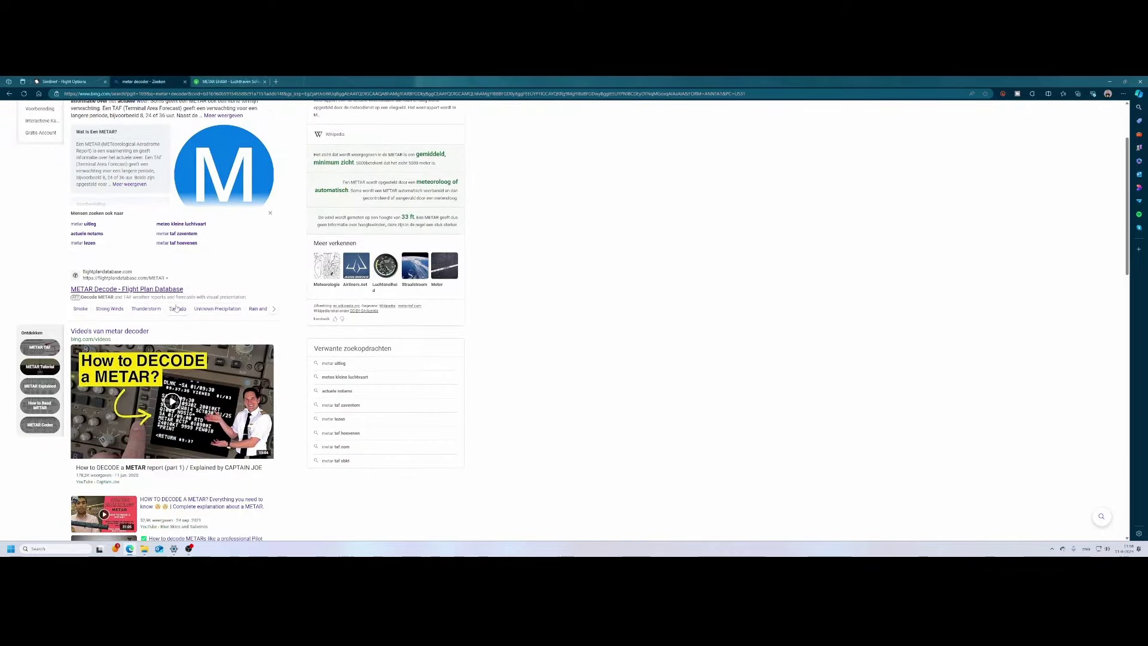
click(159, 290)
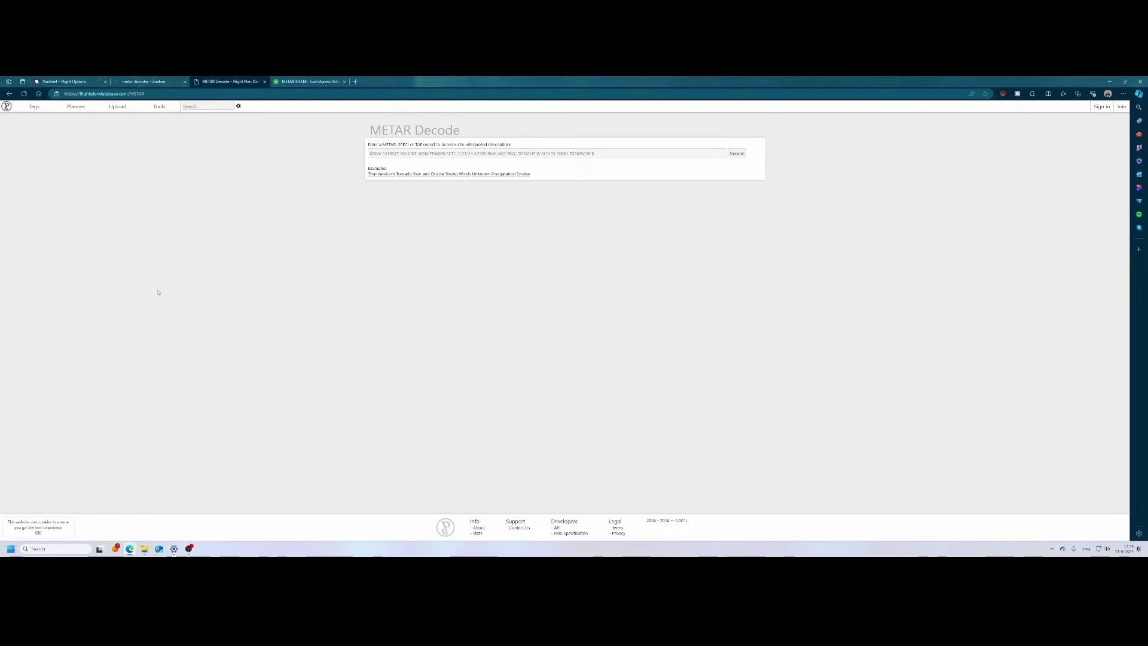
click(387, 155)
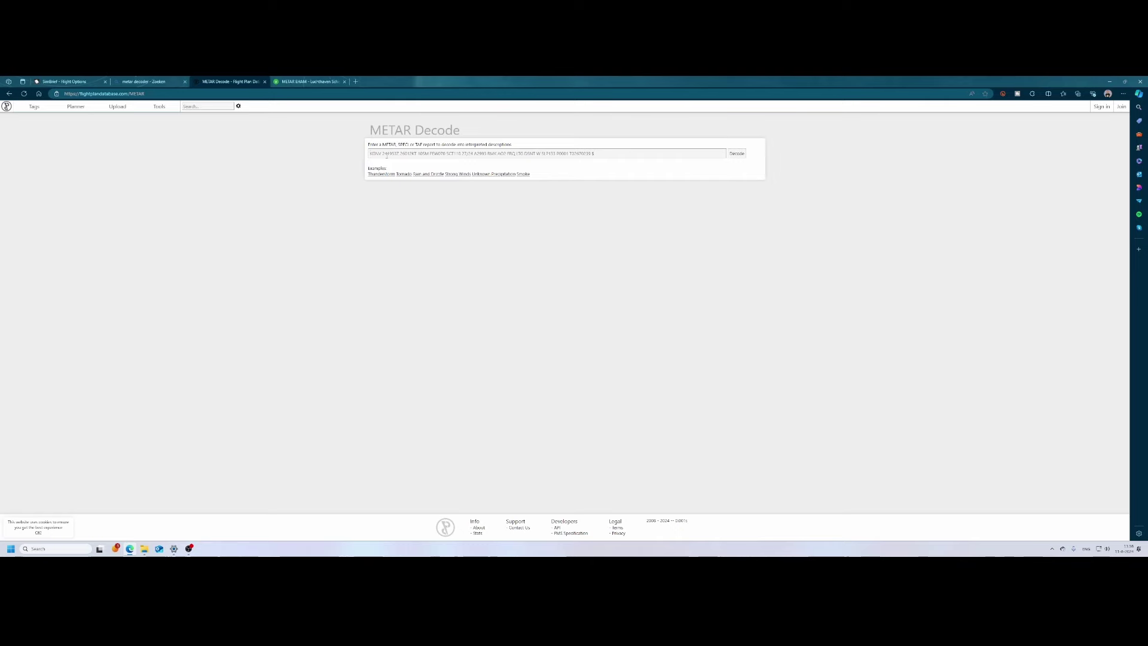
key(ctrl+v)
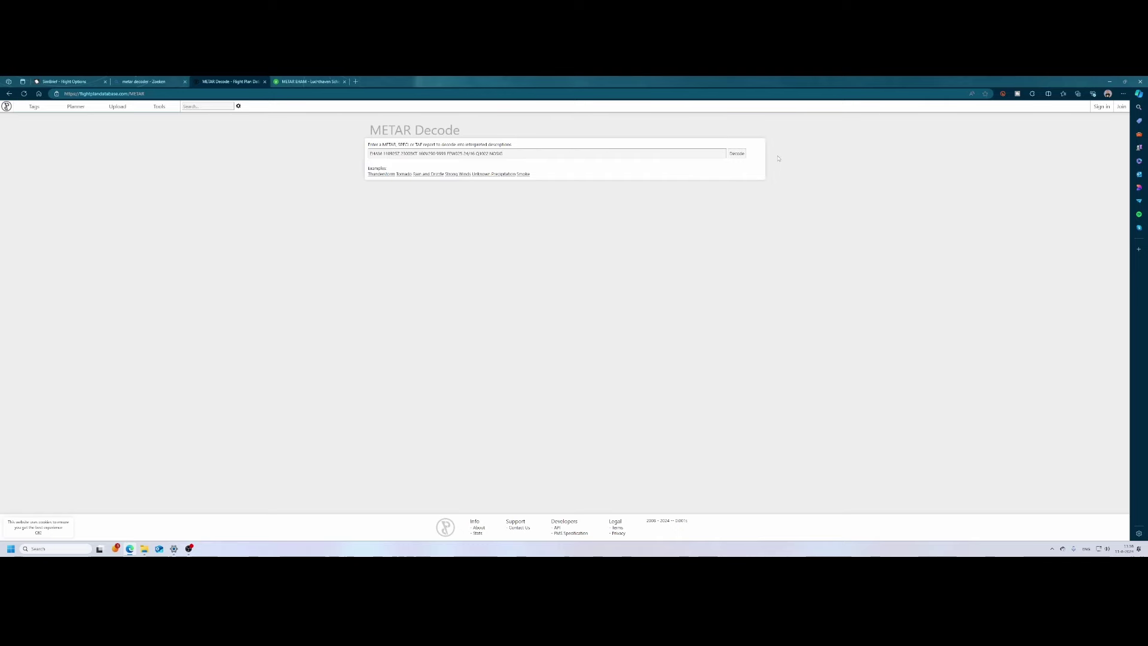
click(737, 153)
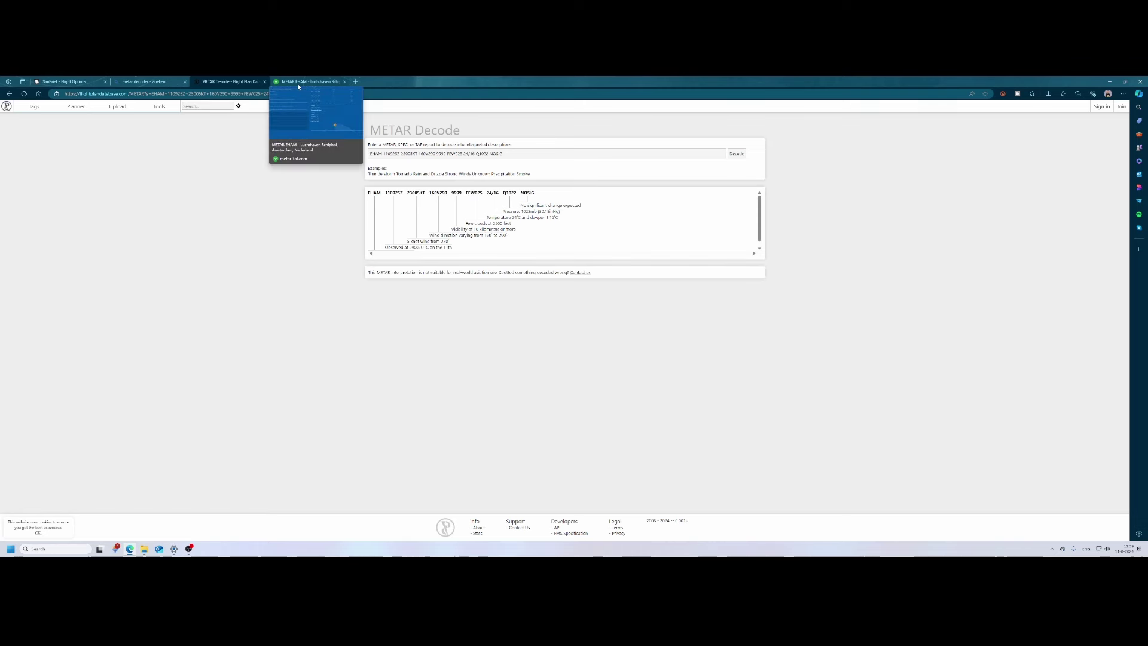
Step: Return to the SimBrief flight options and display the runway list in the Schiphol airport information
click(79, 80)
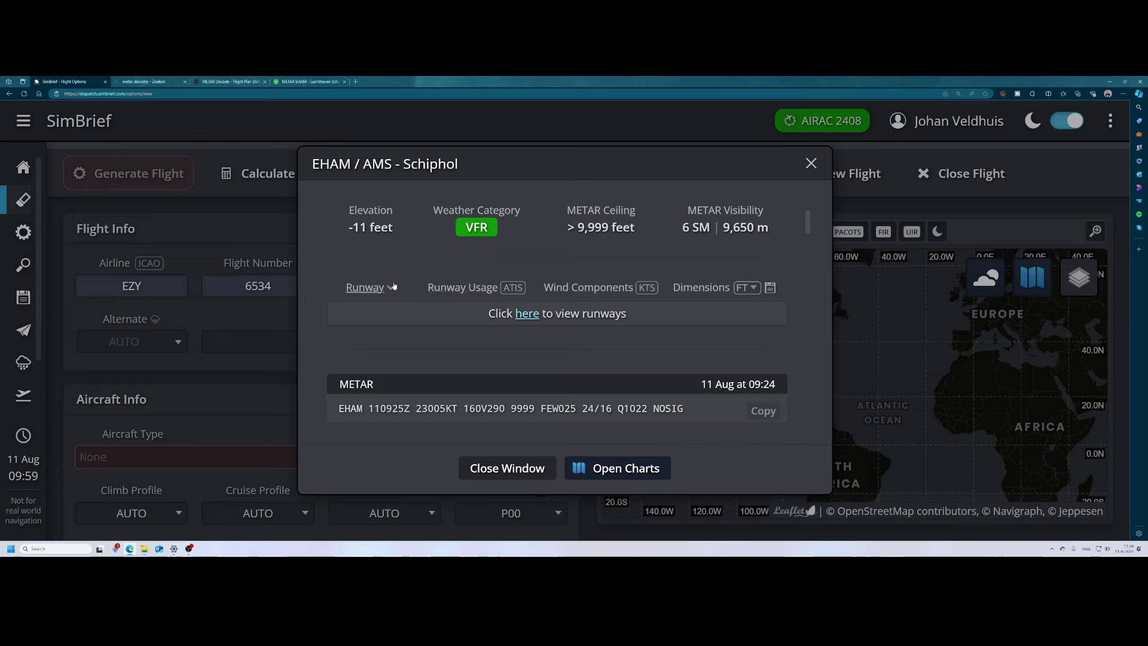
click(368, 288)
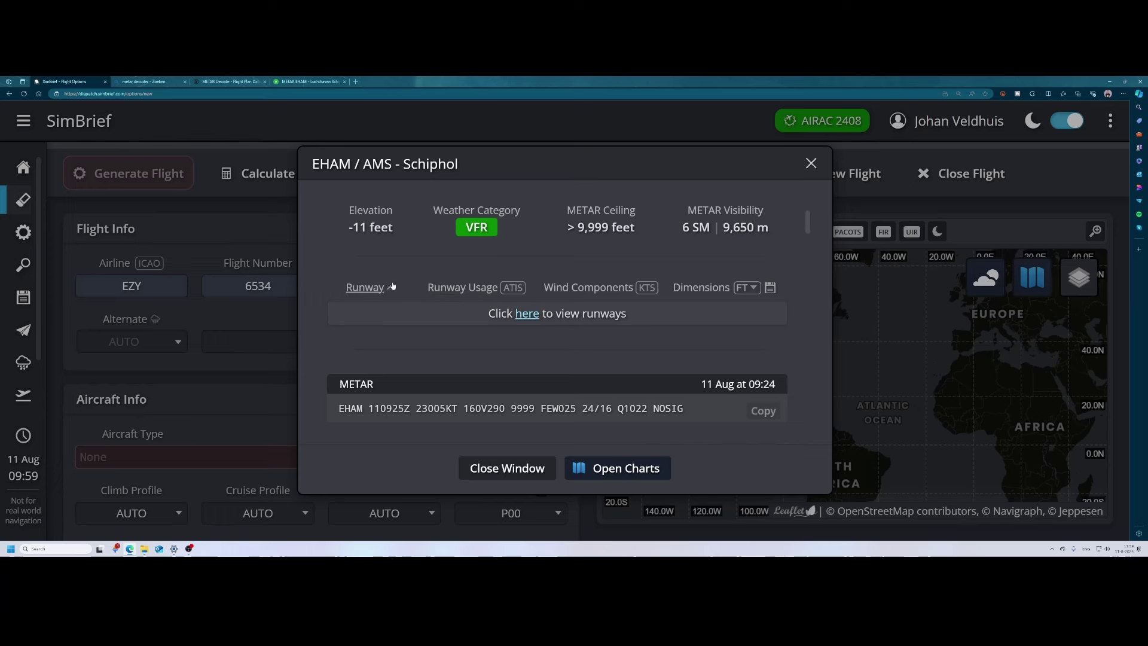
click(522, 318)
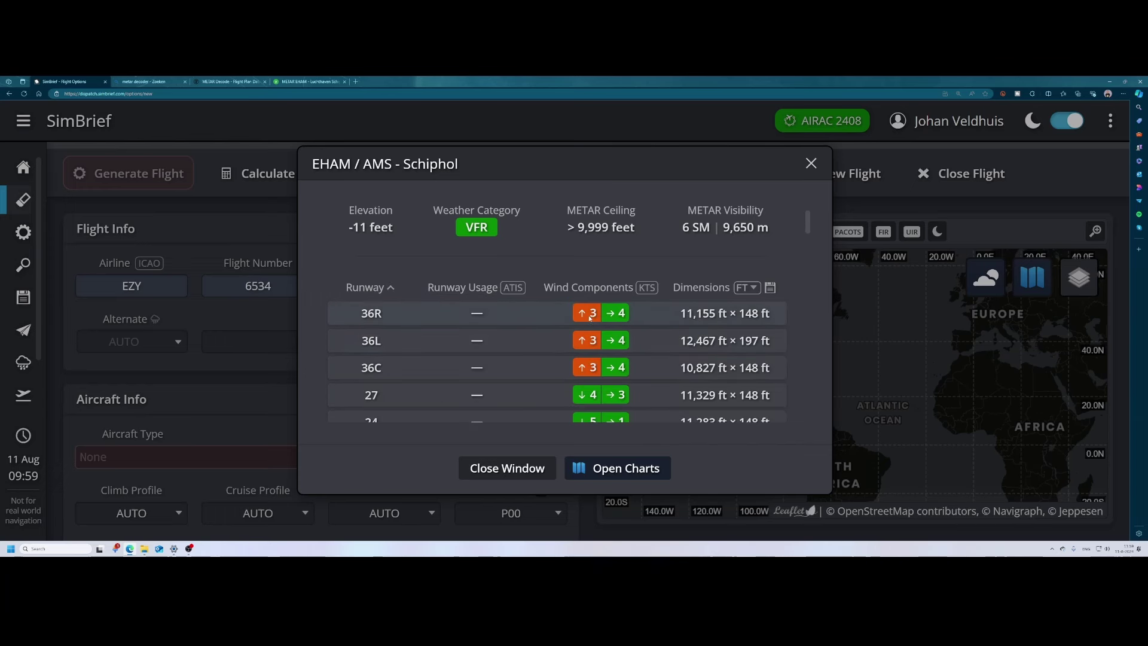
Step: Compare the wind components and dimensions of the Schiphol runways, check the available dimension units and close the airport information
scroll(618, 363, down, 3)
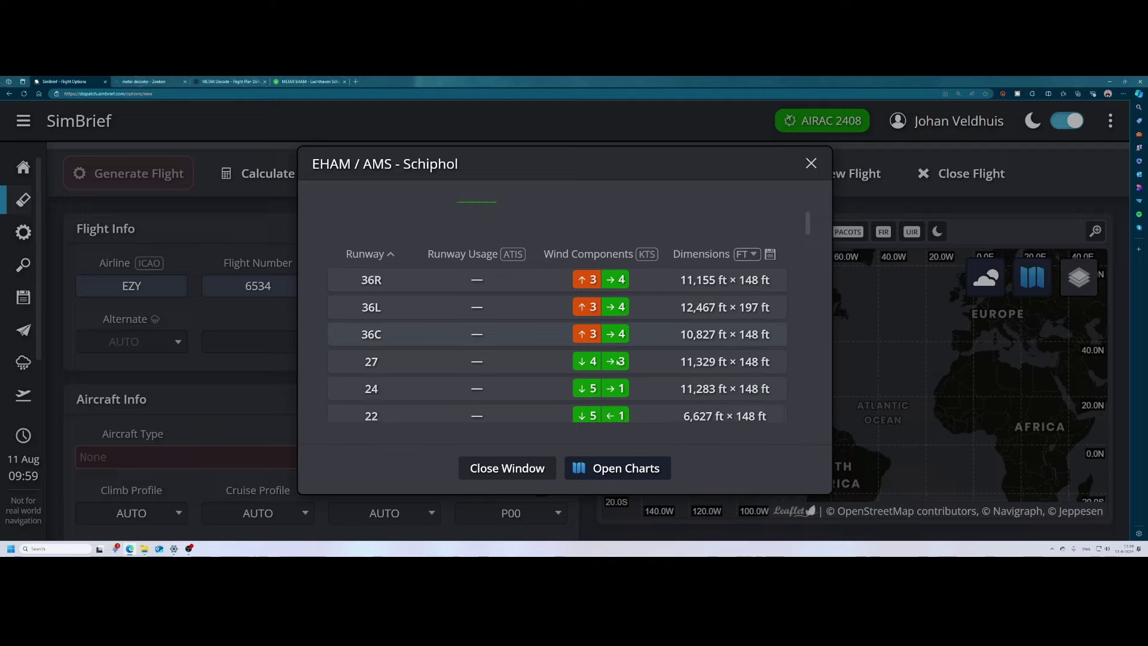
scroll(613, 339, down, 3)
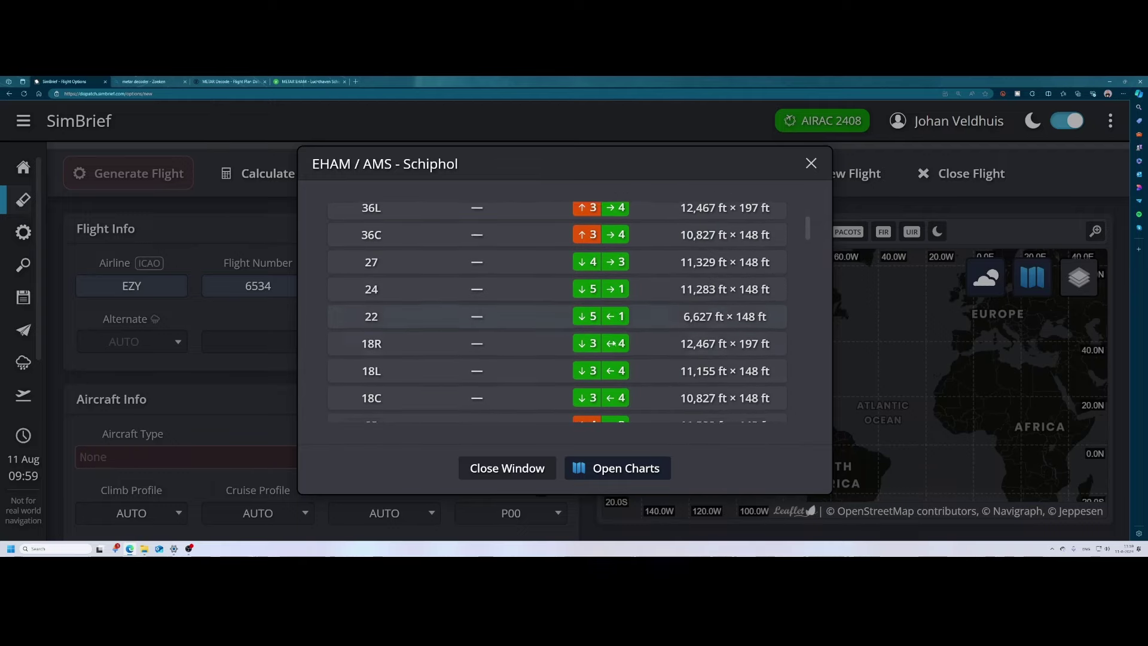
scroll(613, 345, up, 5)
scroll(613, 345, up, 1)
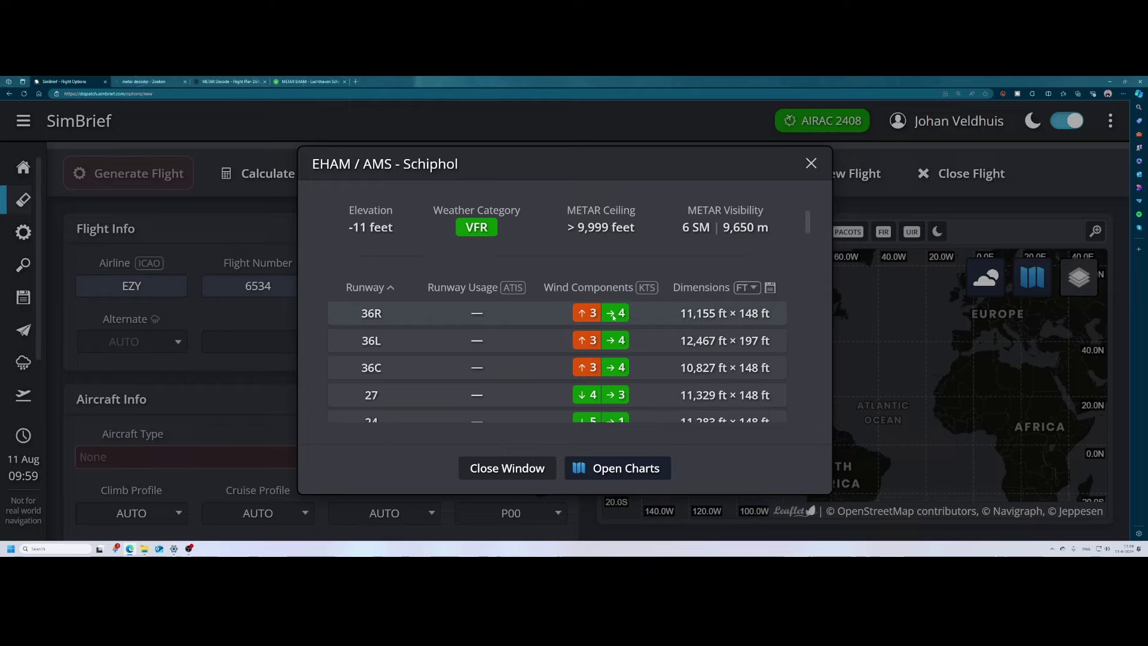
scroll(370, 242, down, 3)
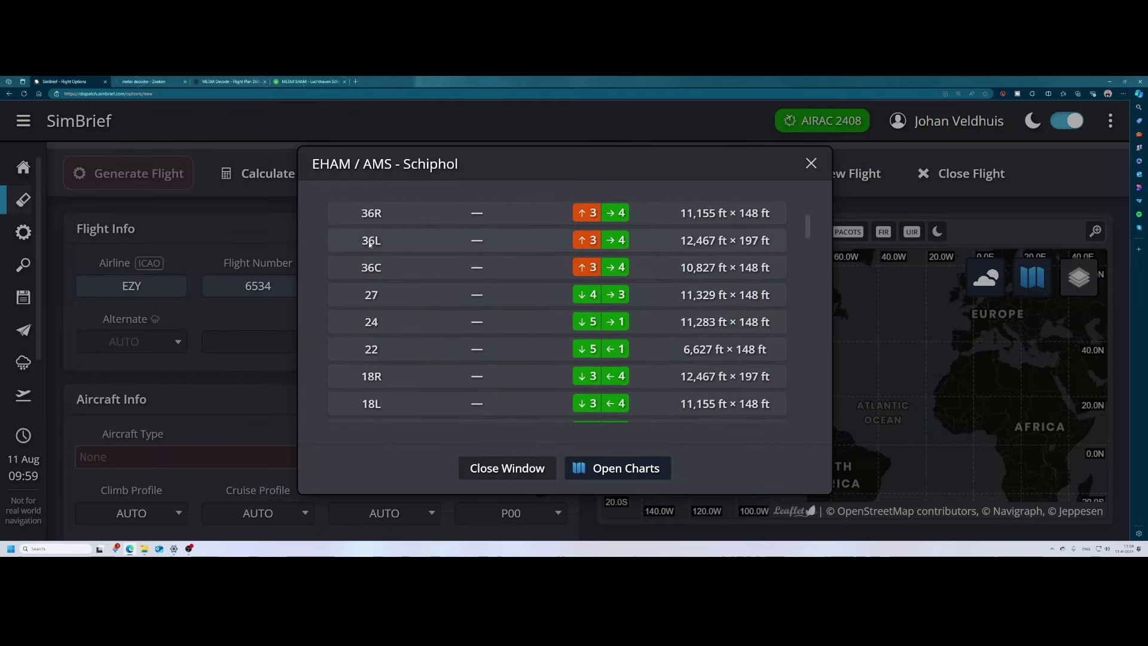
scroll(452, 315, down, 4)
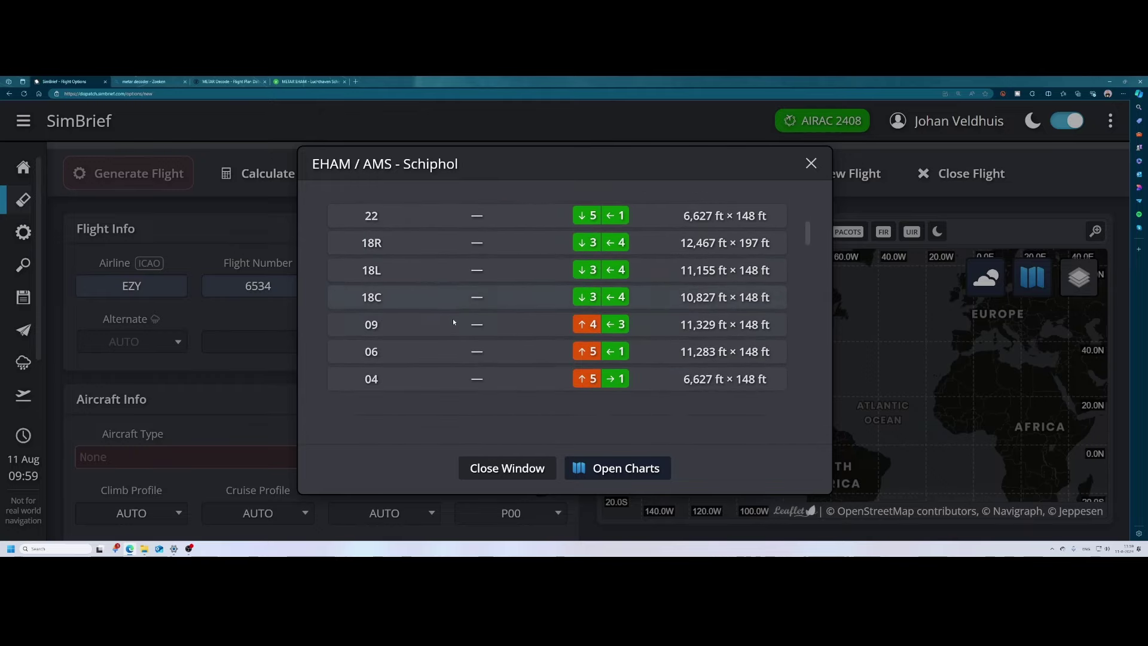
scroll(698, 287, up, 3)
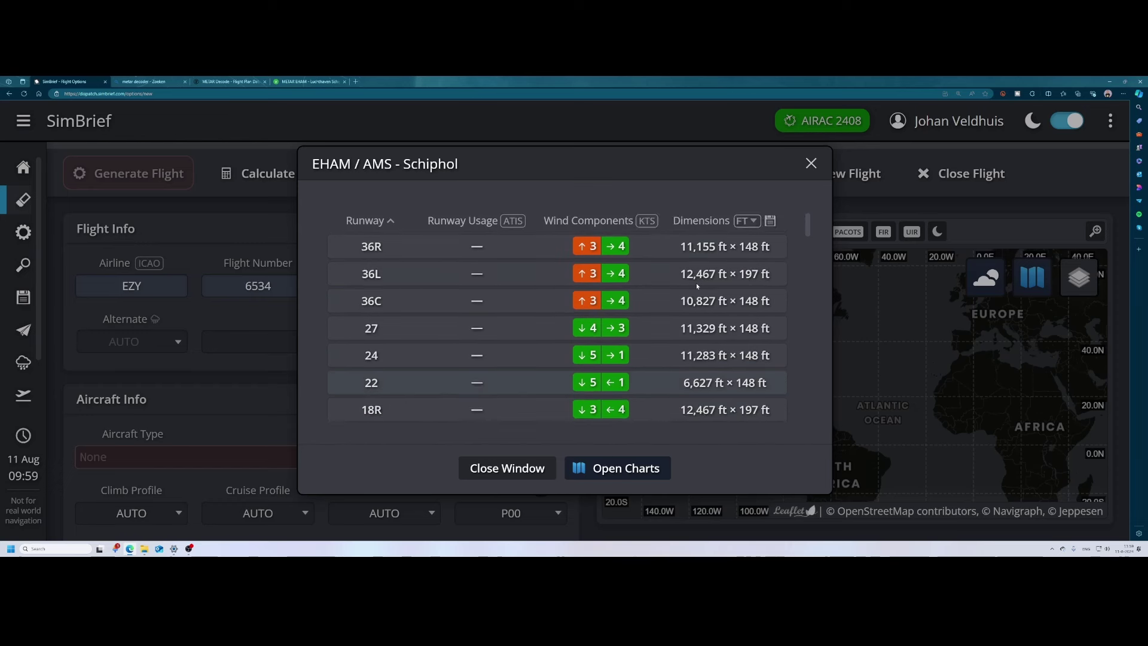
scroll(697, 286, up, 1)
click(747, 254)
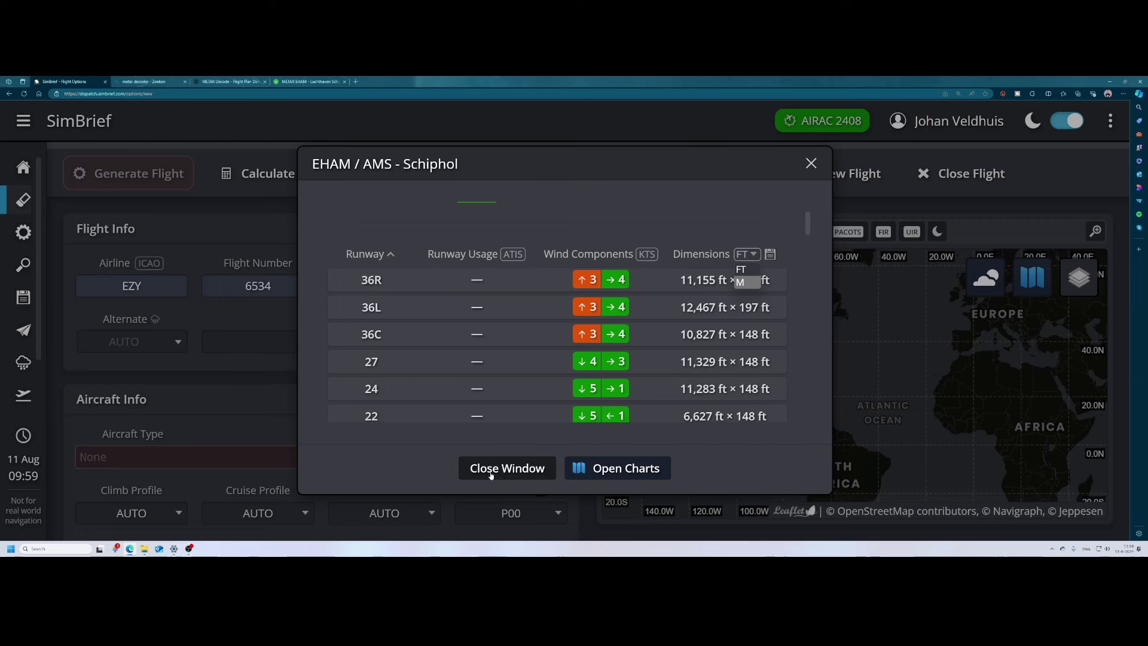
click(530, 469)
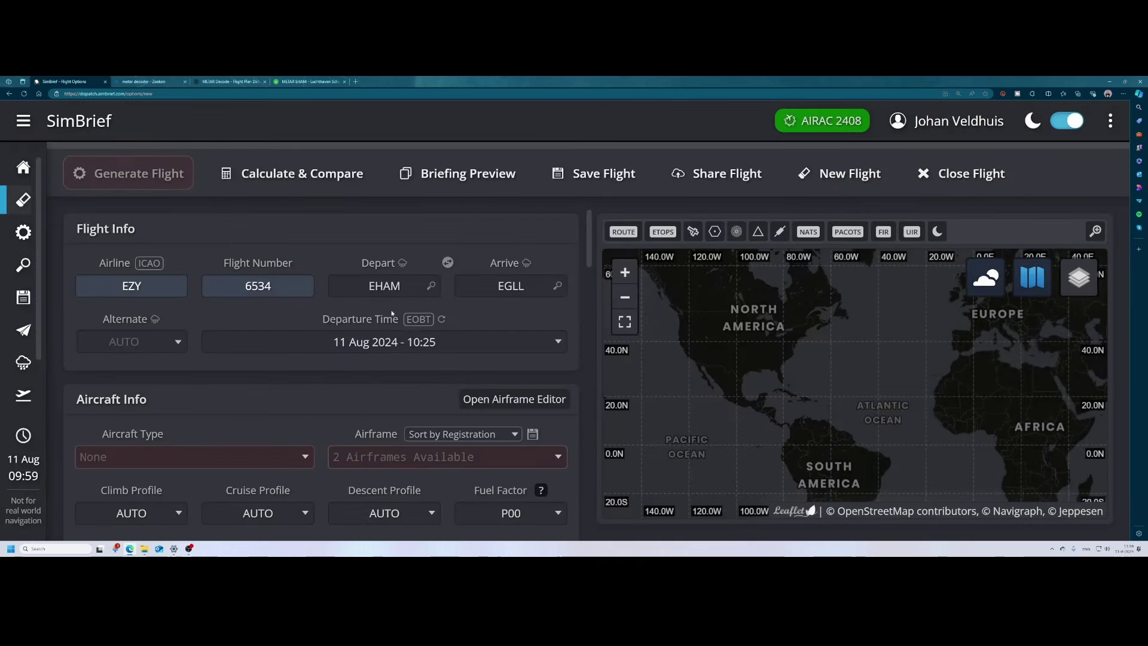
Step: Refresh the departure time to 11 Aug 2024 - 10:35 and read the explanation of EOBT
click(442, 320)
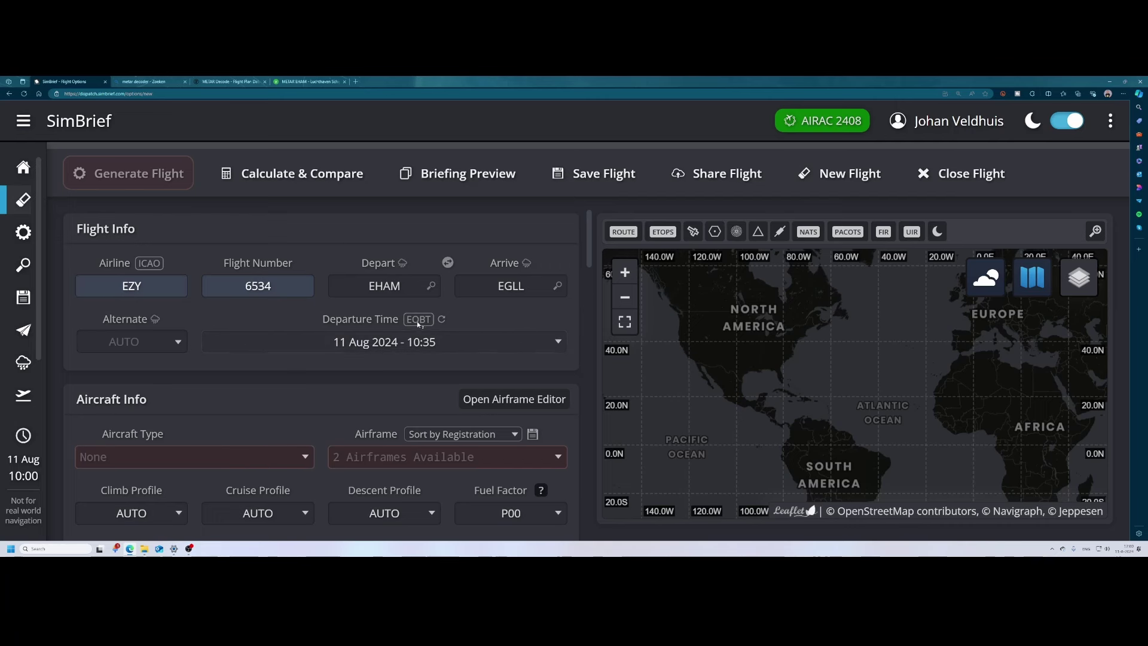
mouse_move(422, 321)
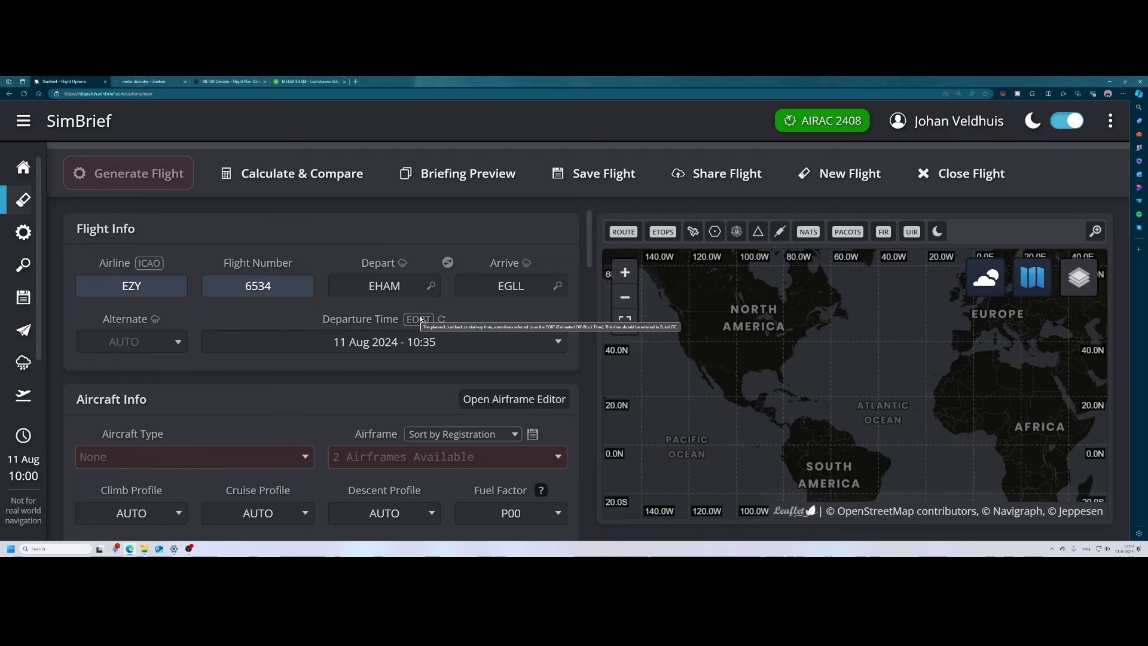
Step: Look through the available aircraft types and set the aircraft type to A20N - A320-251N
scroll(500, 337, down, 1)
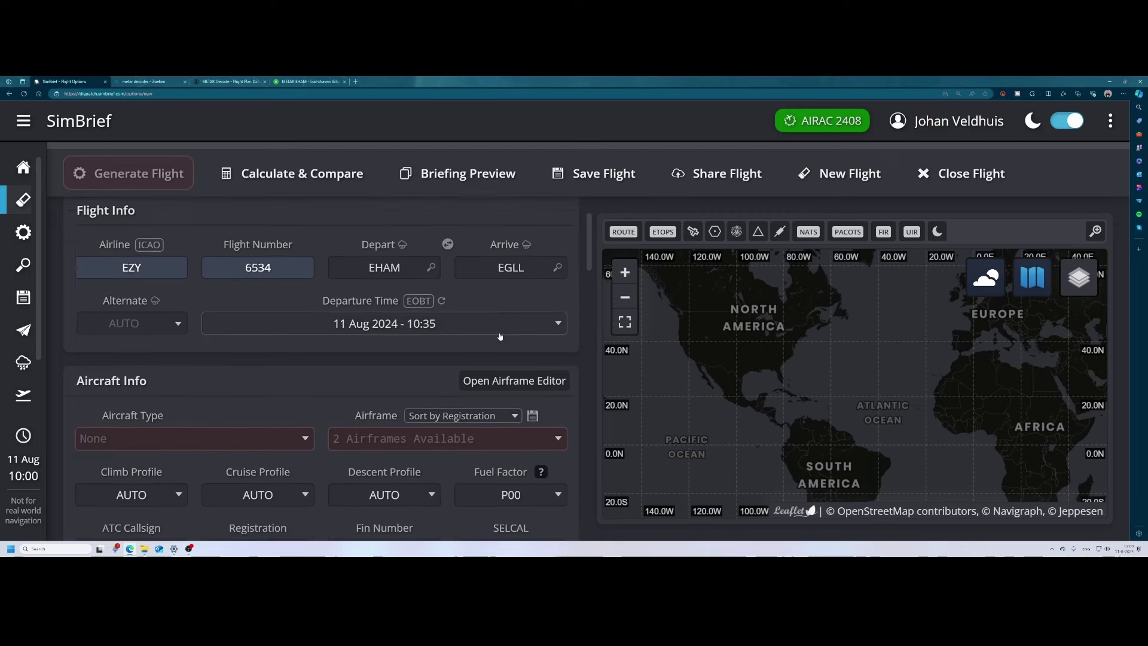
scroll(500, 337, down, 3)
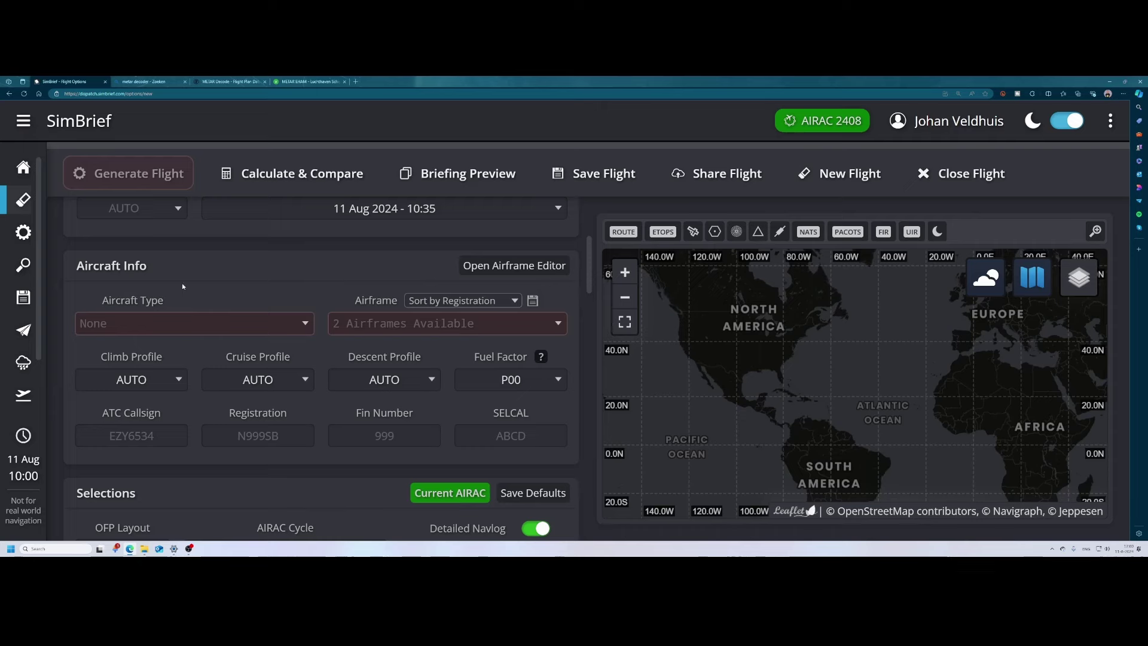
click(307, 323)
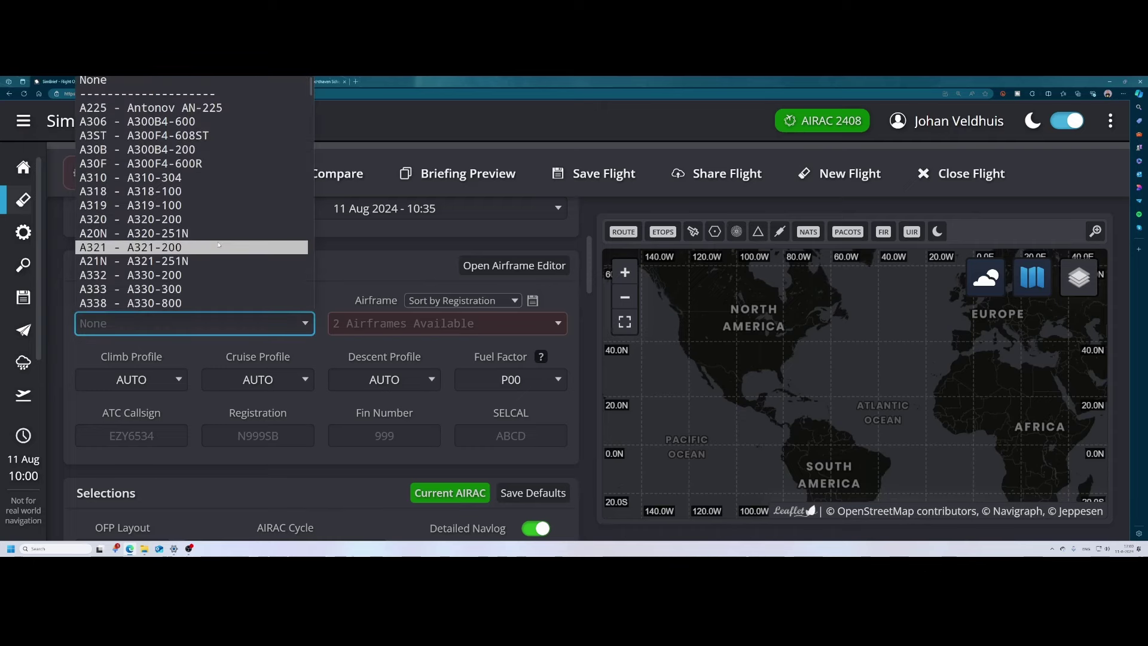
scroll(306, 390, up, 2)
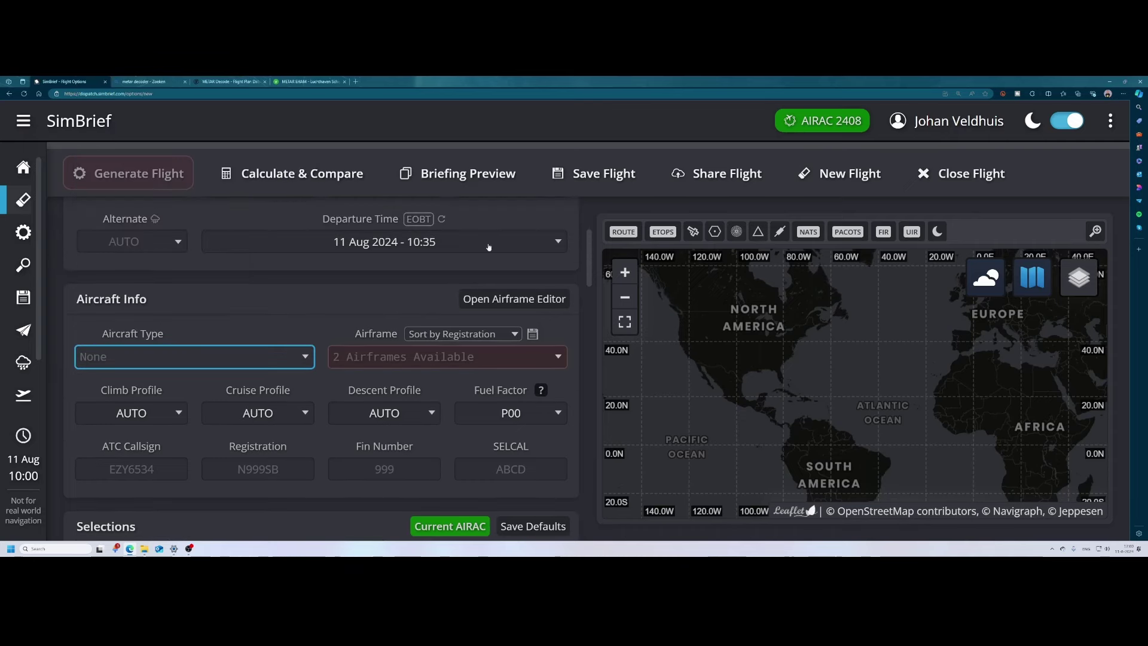
click(306, 390)
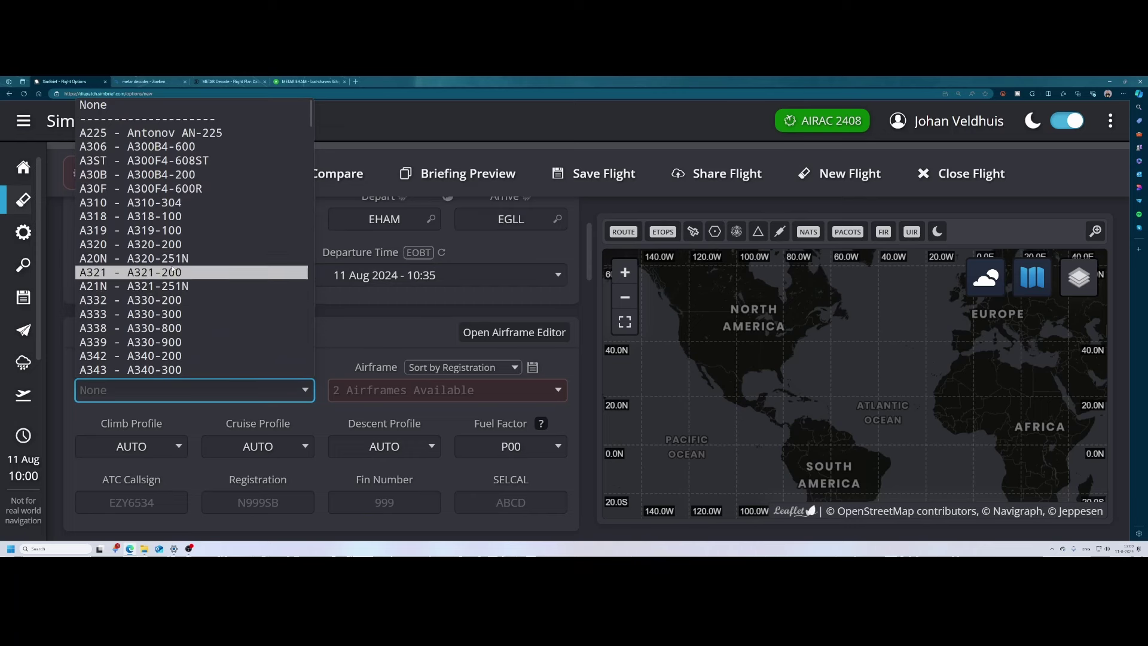
scroll(177, 268, down, 5)
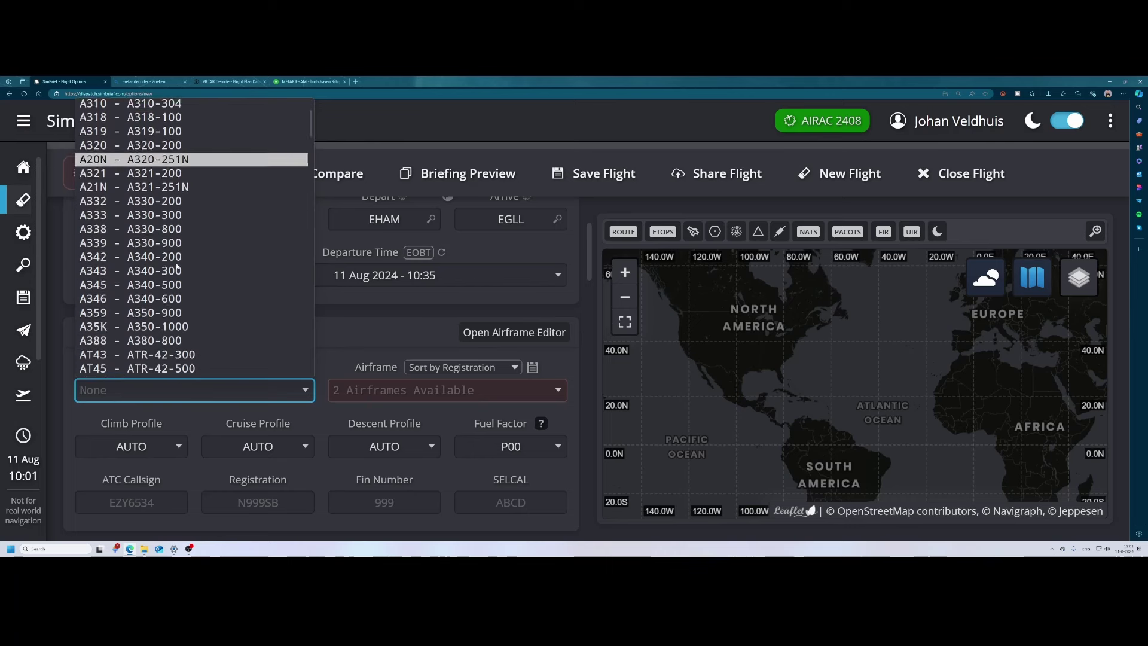
scroll(177, 266, down, 1)
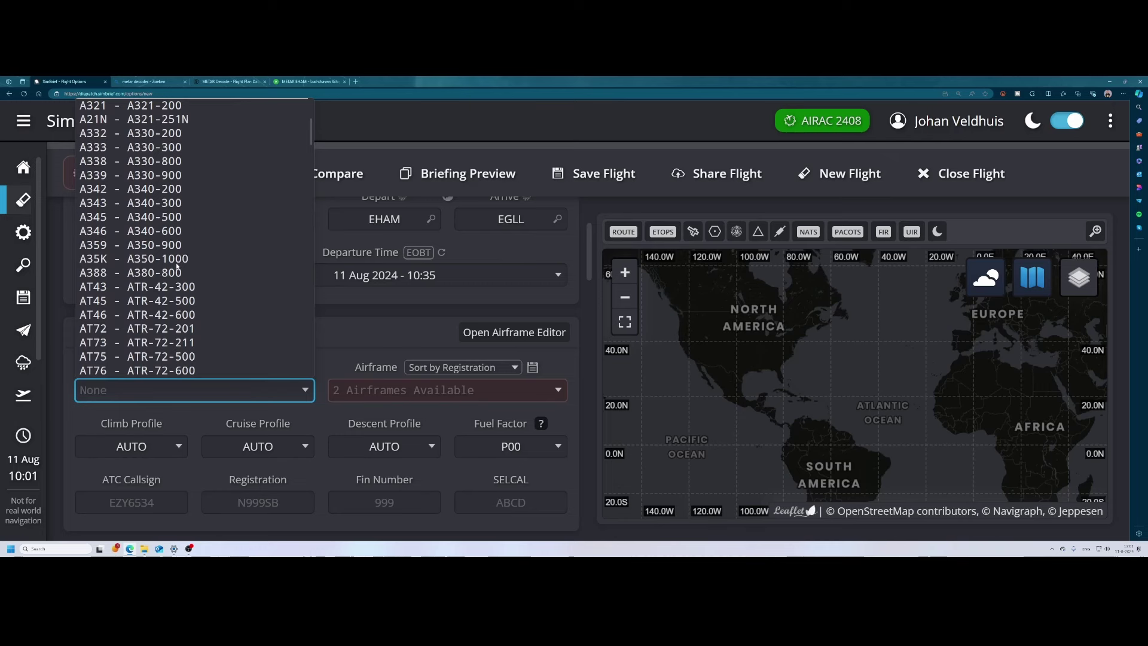
scroll(177, 263, up, 2)
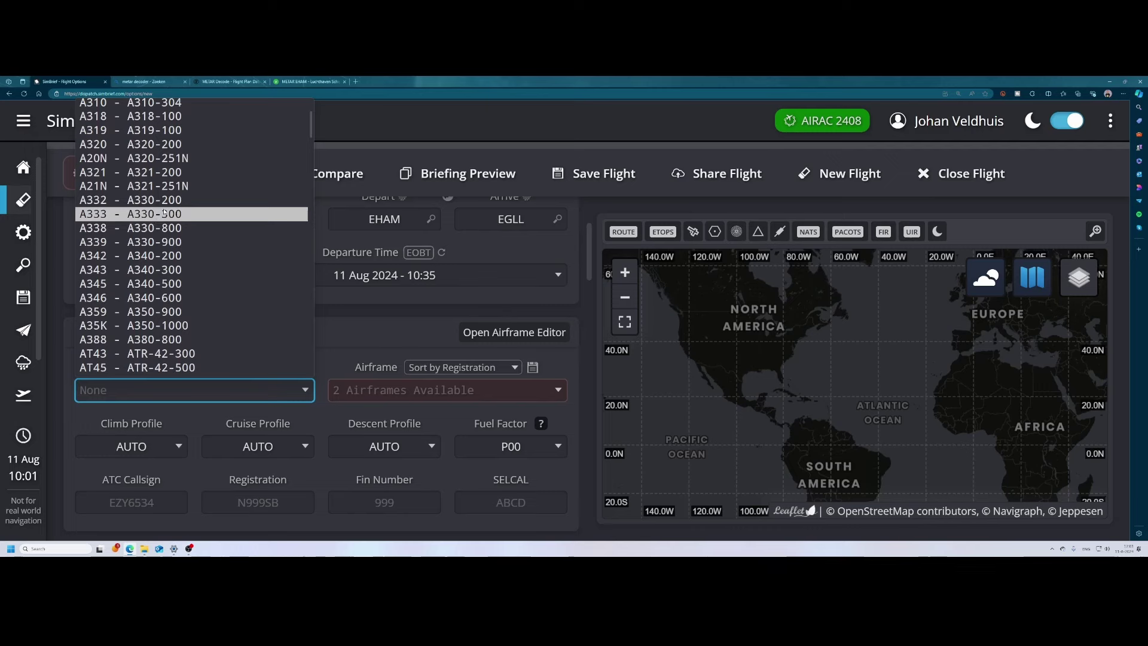
click(149, 159)
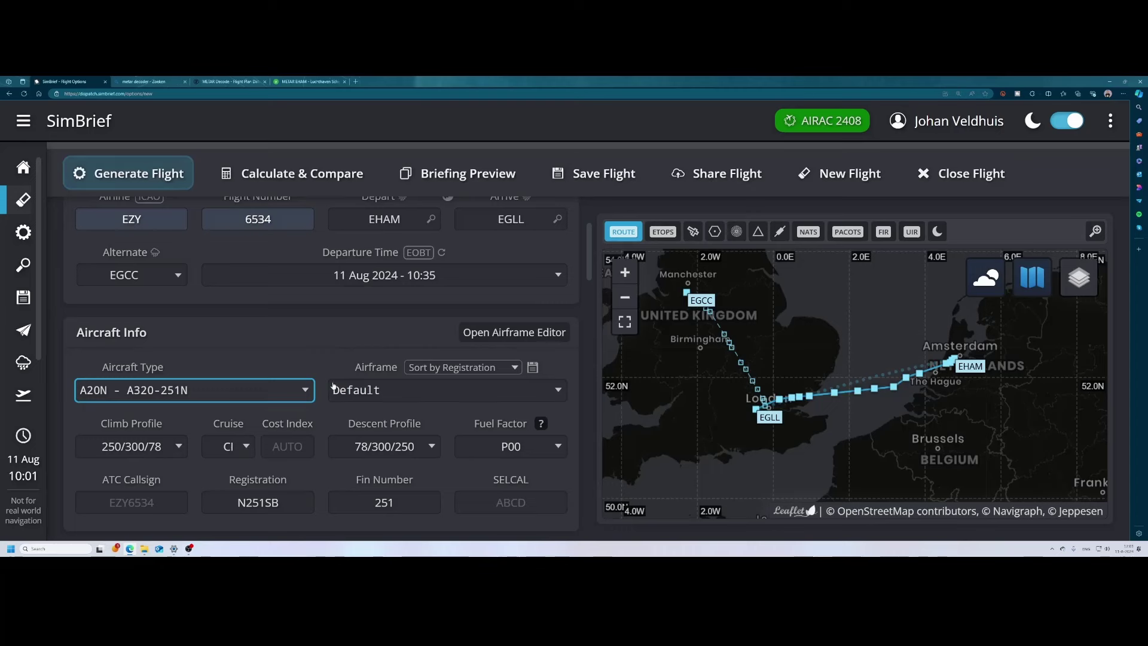
Step: Set the airframe to iniBuilds (MSFS) - A320neo V2
click(399, 397)
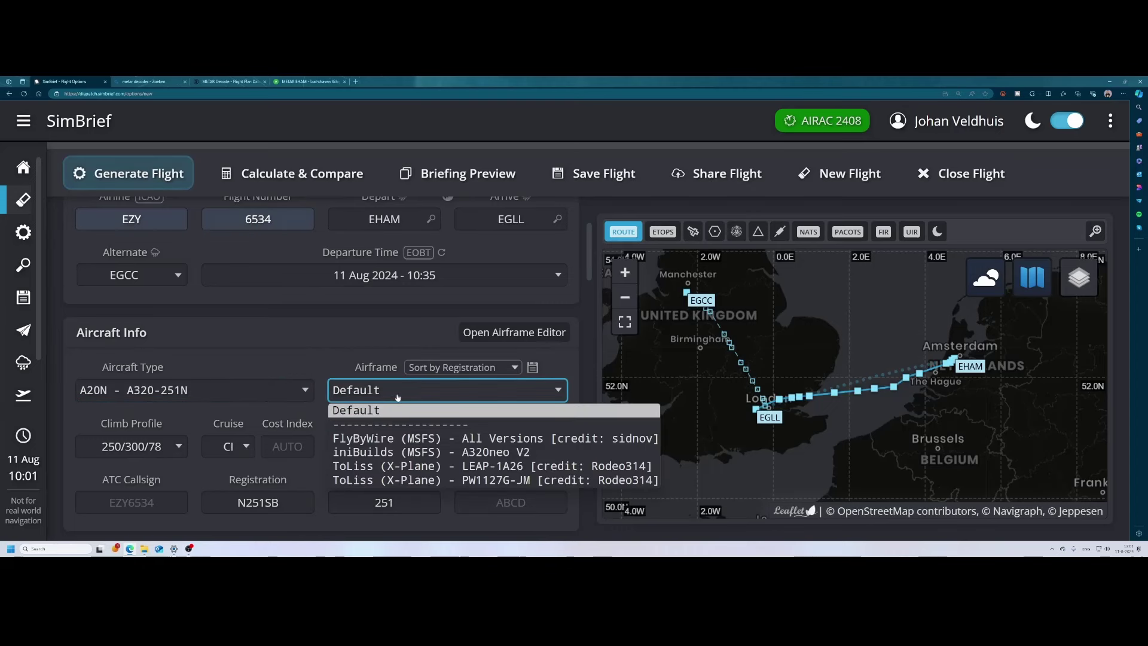
click(549, 398)
click(563, 394)
click(395, 452)
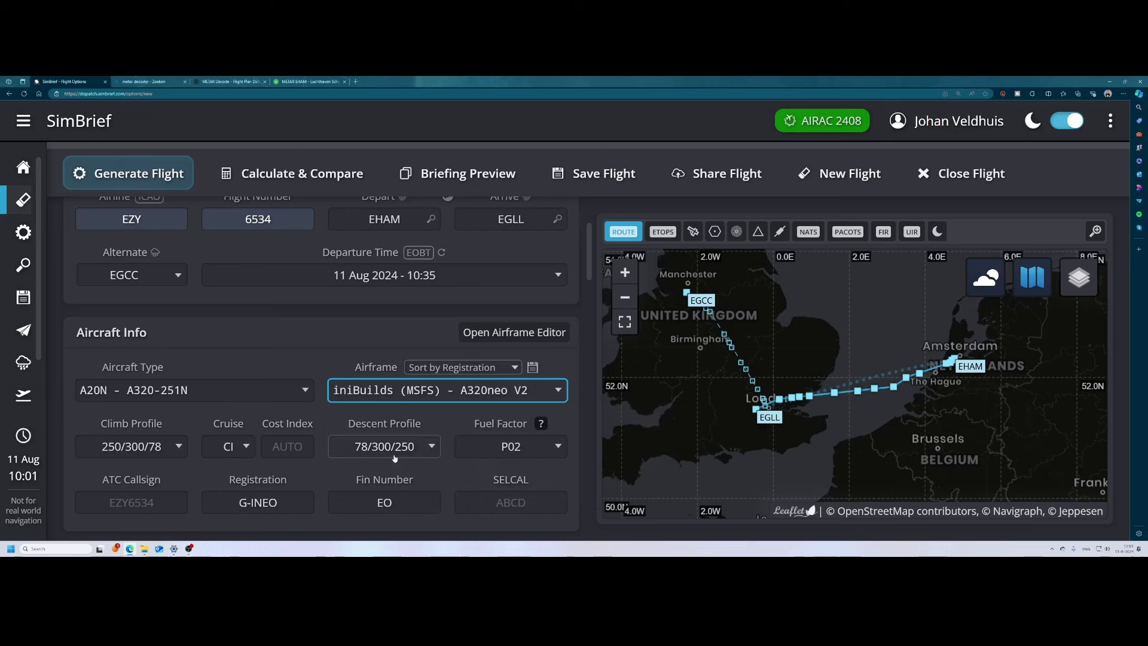
Step: Look through the available fuel factor values and read the explanation of the fuel factor
scroll(319, 357, down, 2)
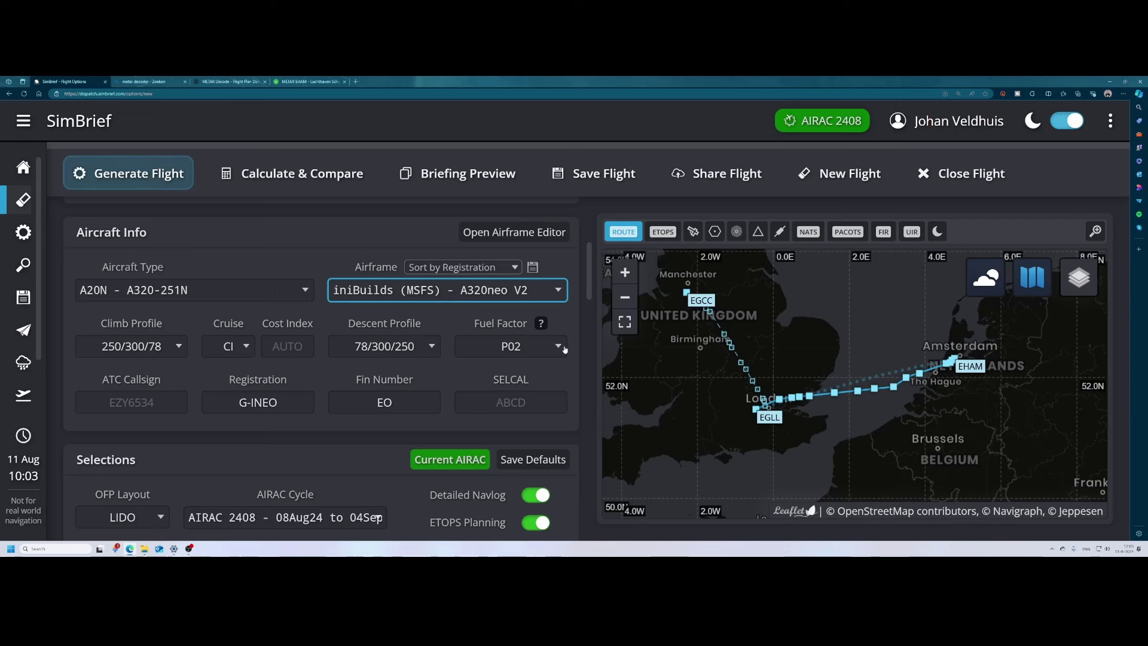
click(559, 347)
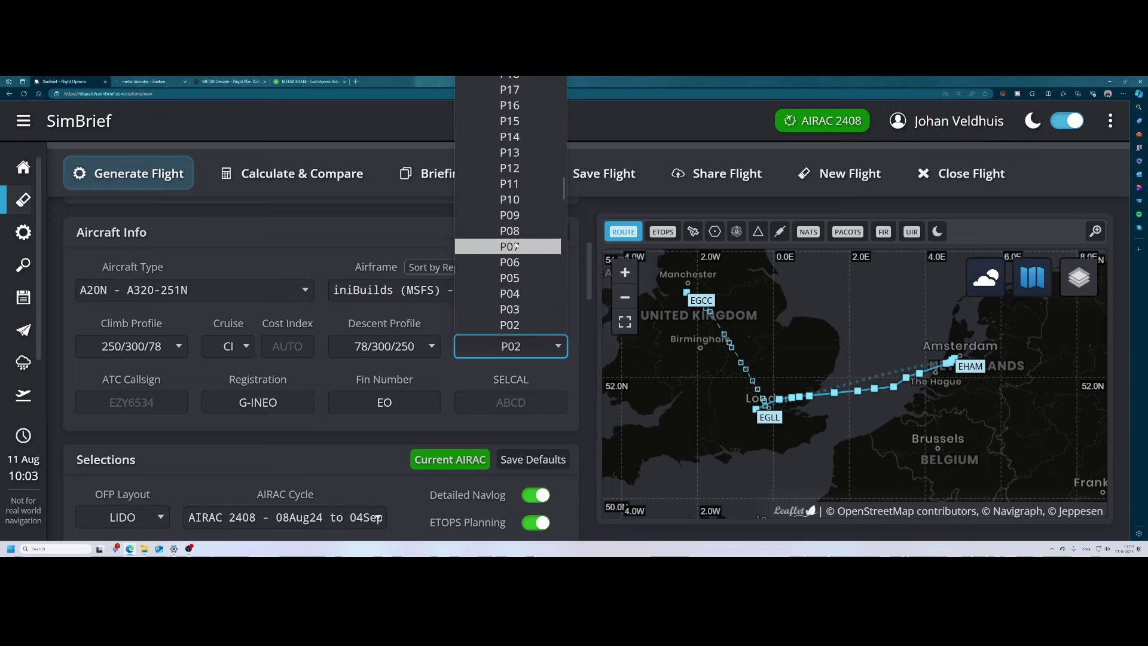
scroll(516, 266, down, 3)
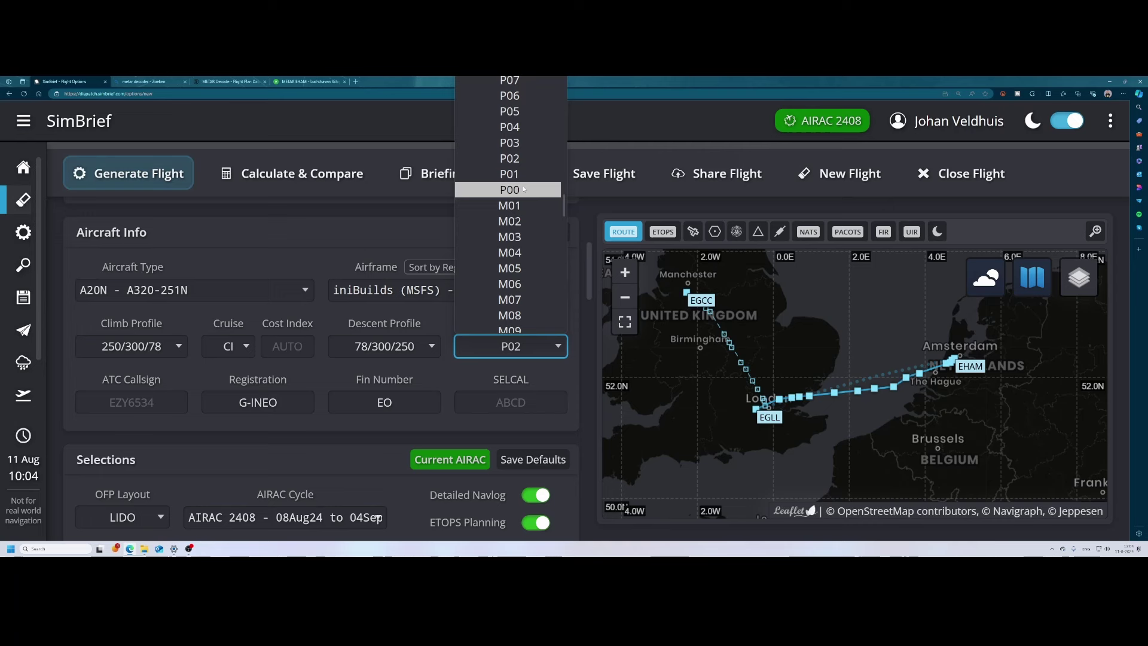
key(Escape)
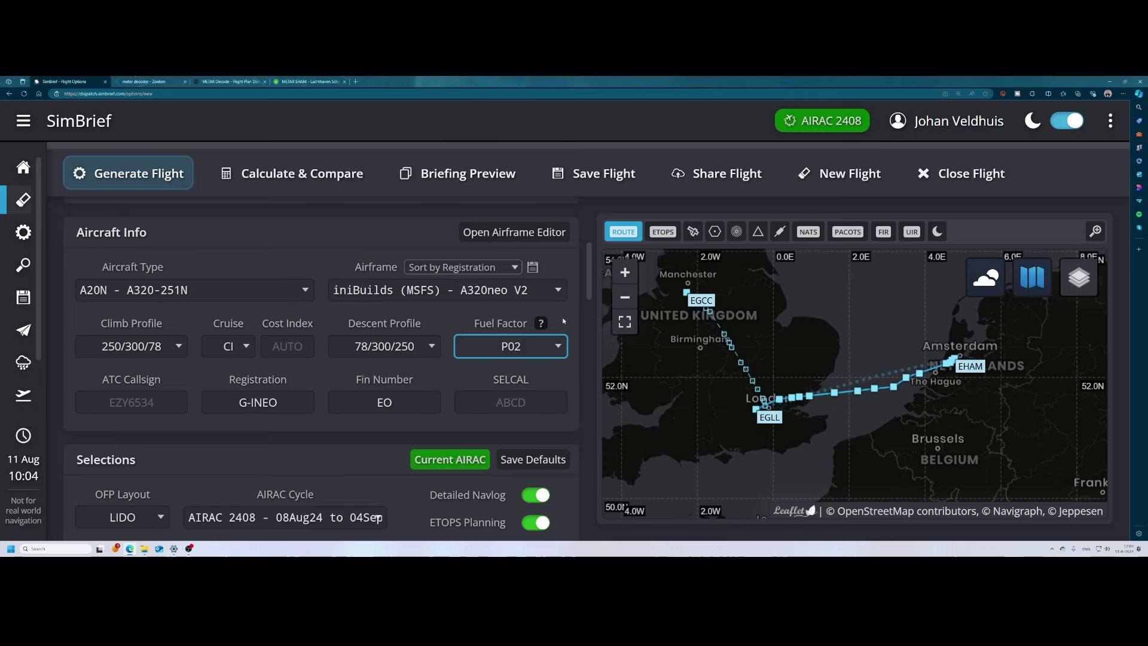
mouse_move(541, 324)
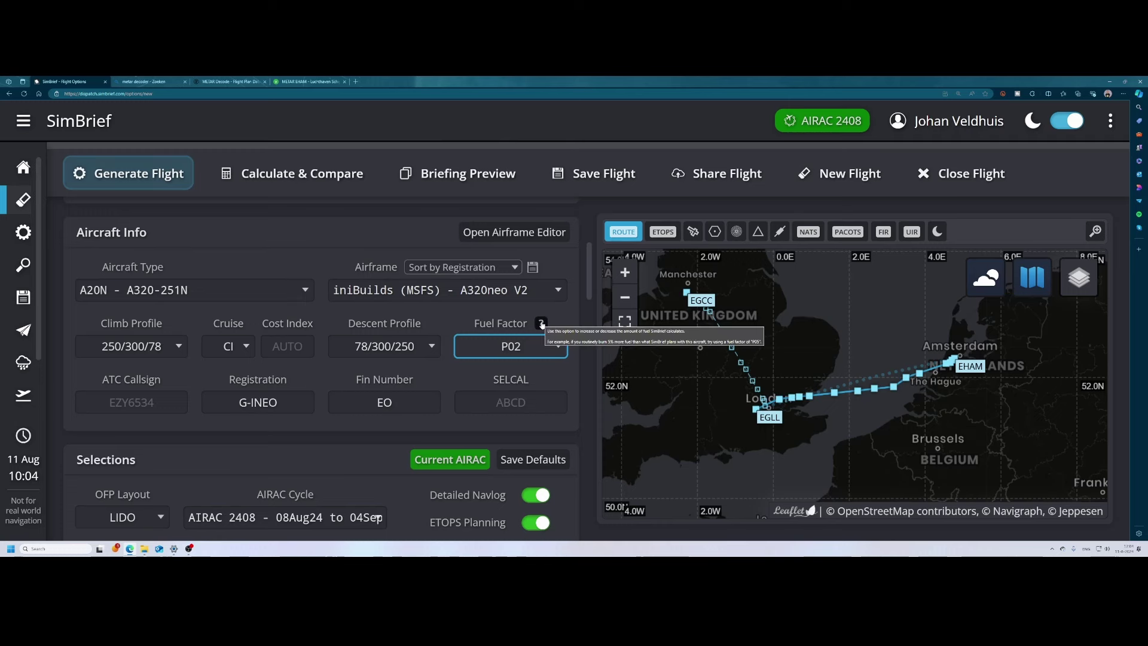
click(535, 330)
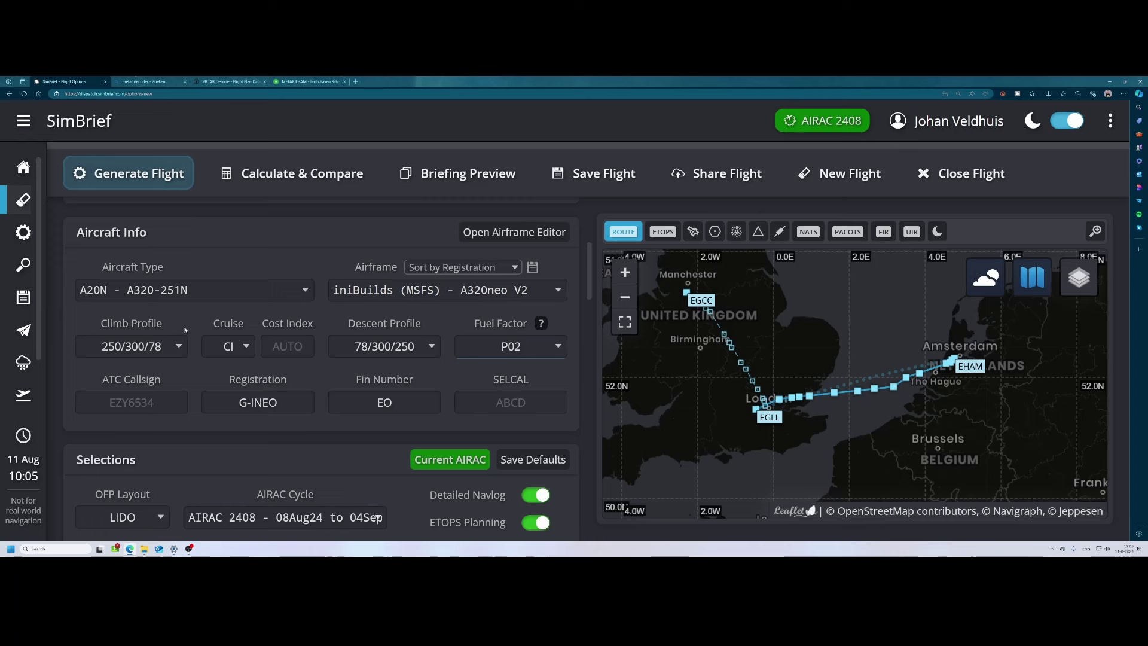
Step: Check which climb profiles and cruise modes are available for the aircraft
click(180, 345)
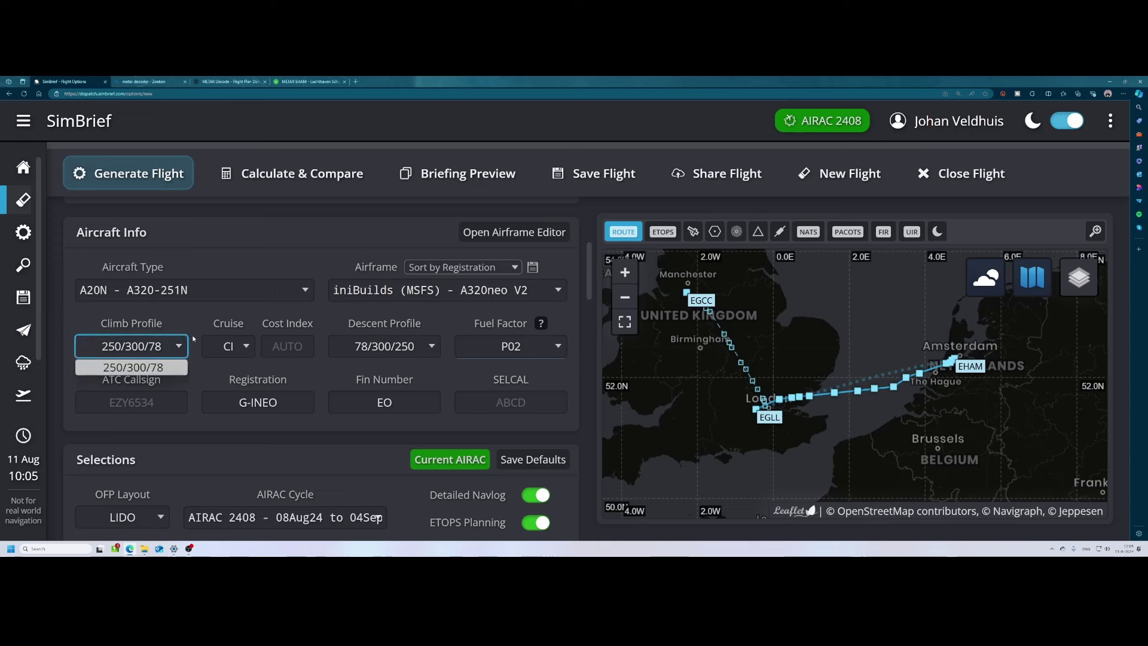
click(192, 323)
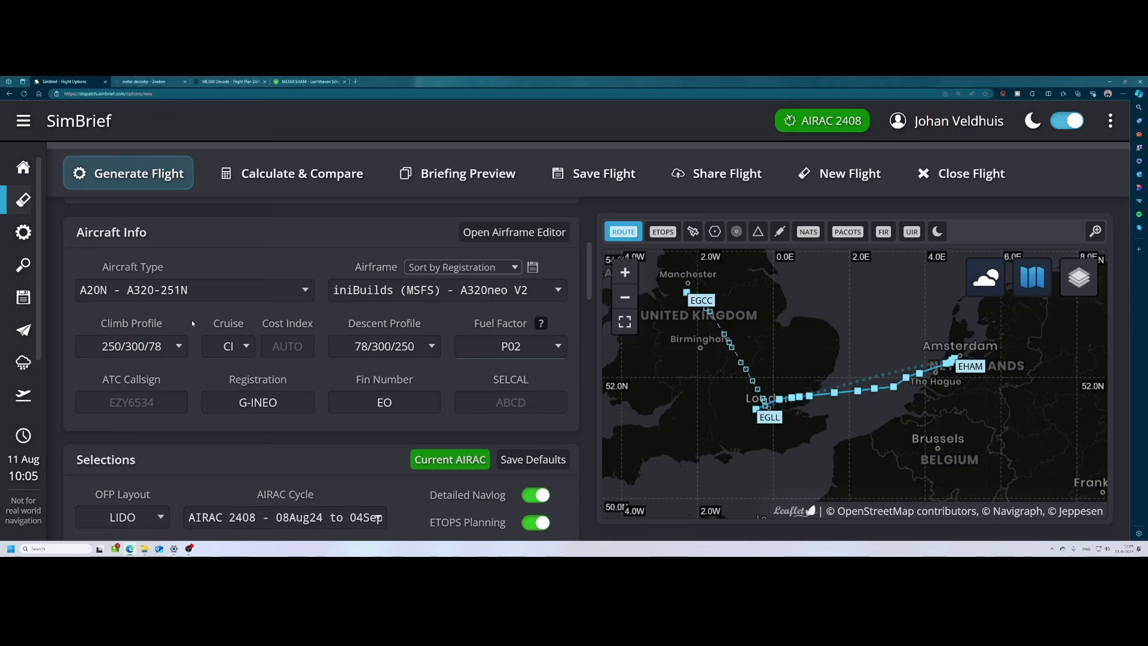
click(250, 349)
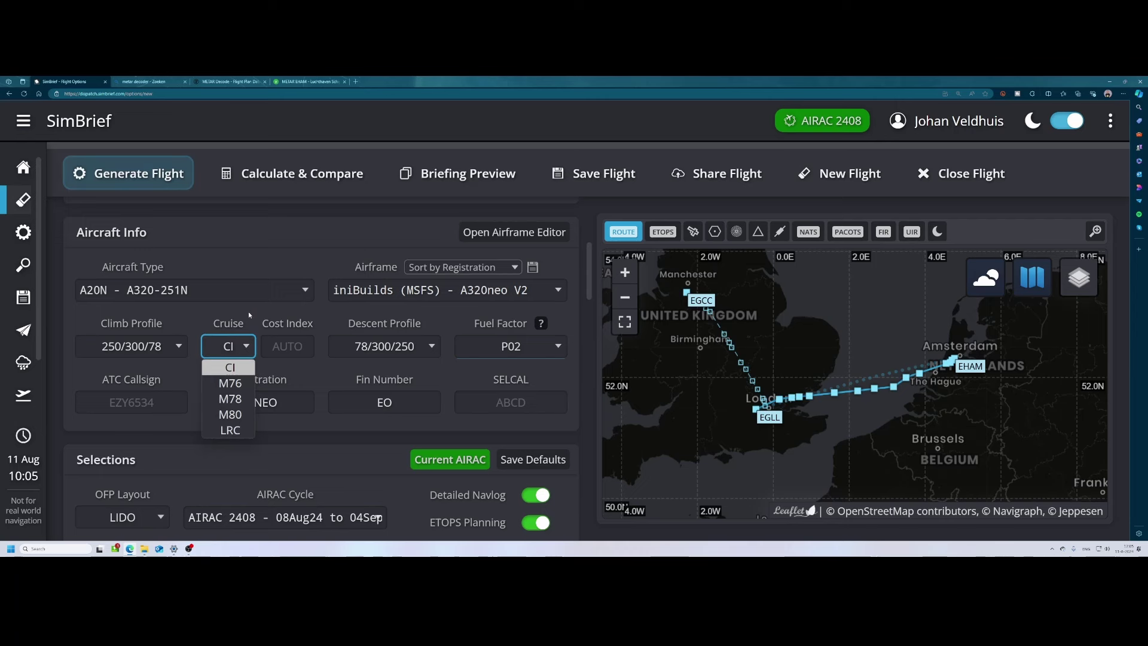
click(246, 317)
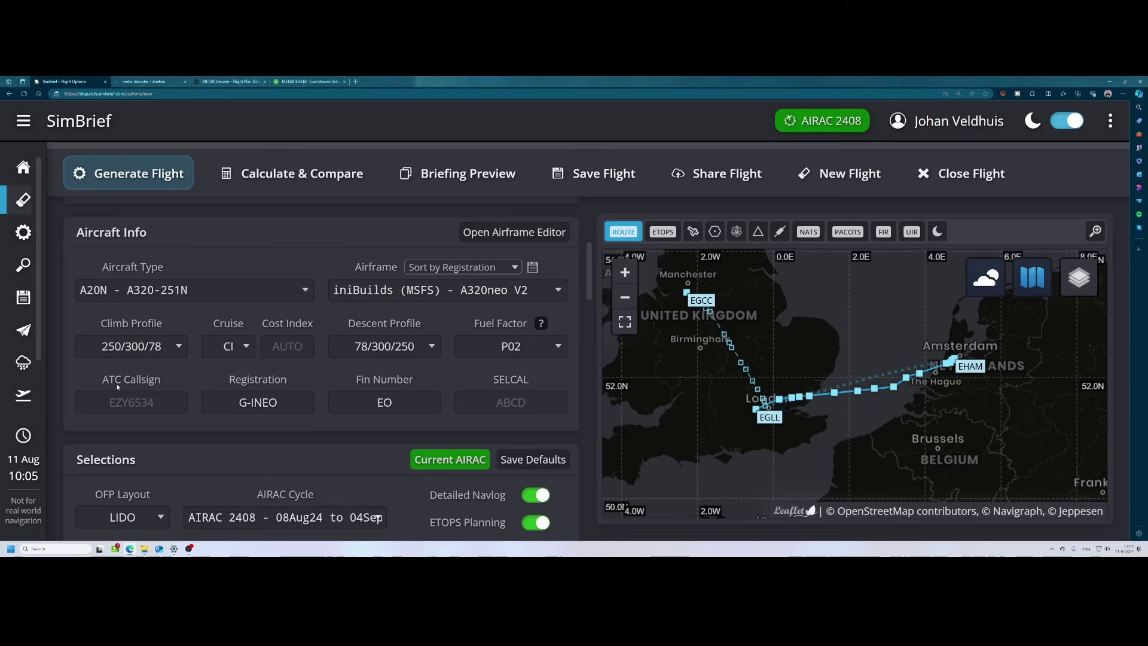
Step: Compare the ATC callsign with the airline and flight number, then leave the callsign field without an entry
click(126, 402)
scroll(175, 325, up, 2)
scroll(179, 320, up, 1)
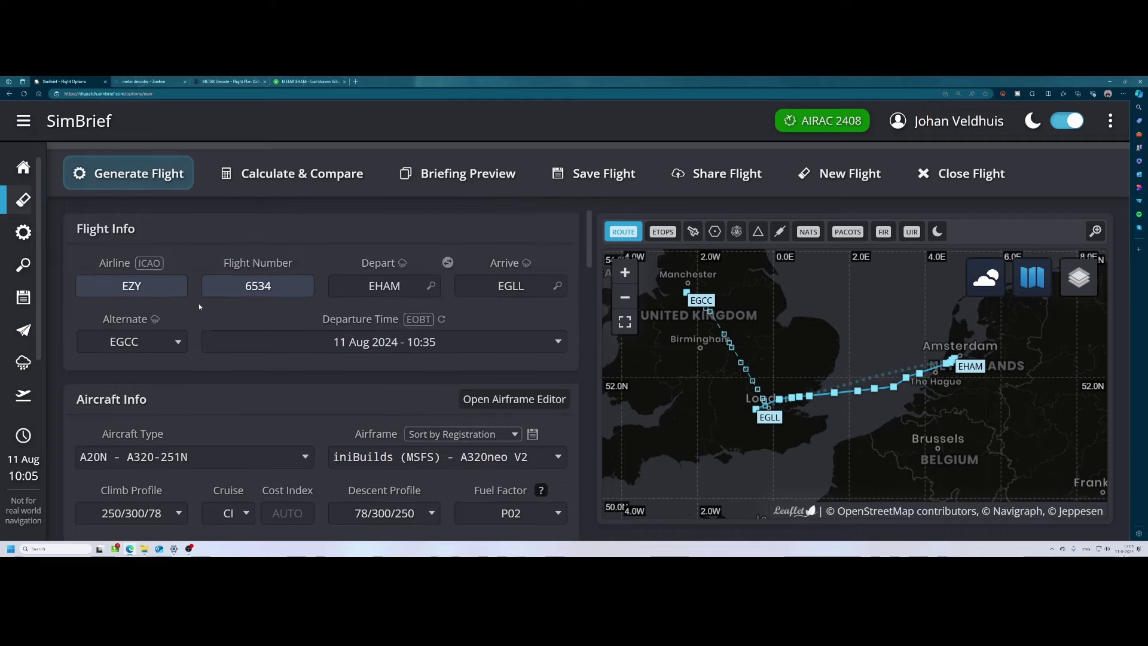
scroll(223, 373, down, 3)
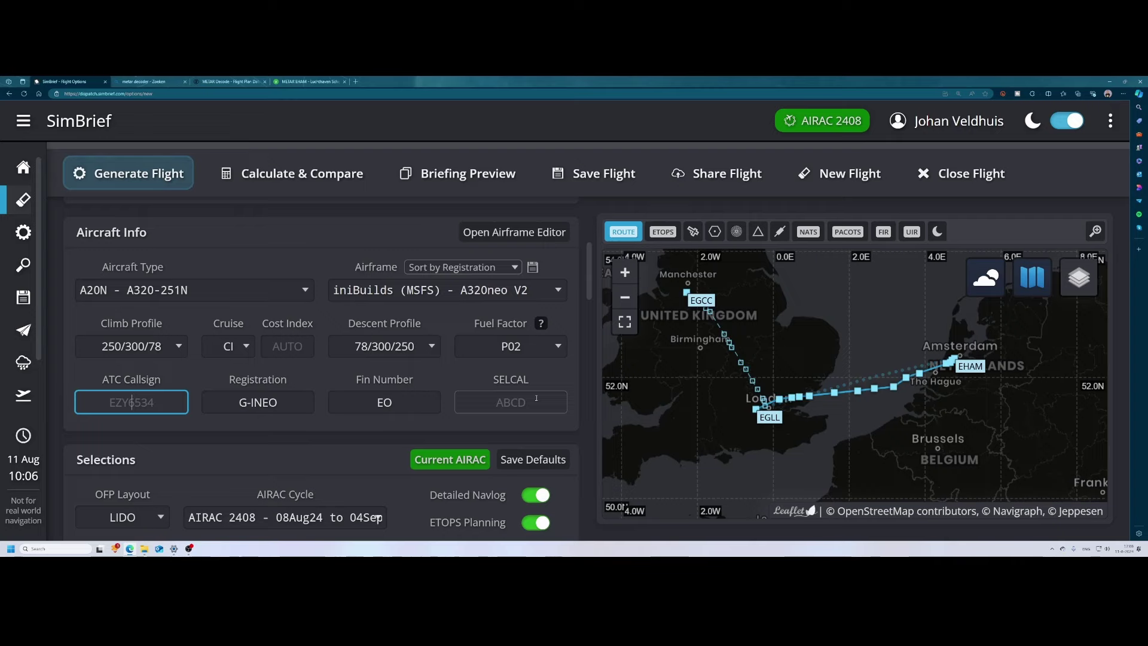
click(260, 442)
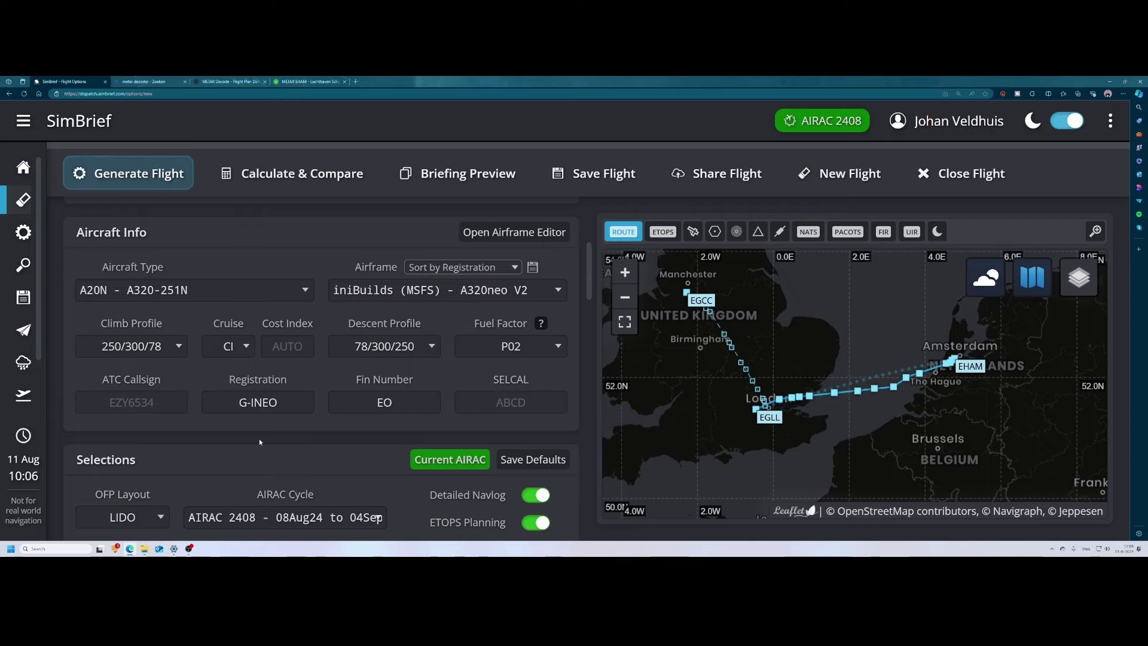
Step: Choose Kilograms as the planning units and look through the flight map options
scroll(260, 439, down, 3)
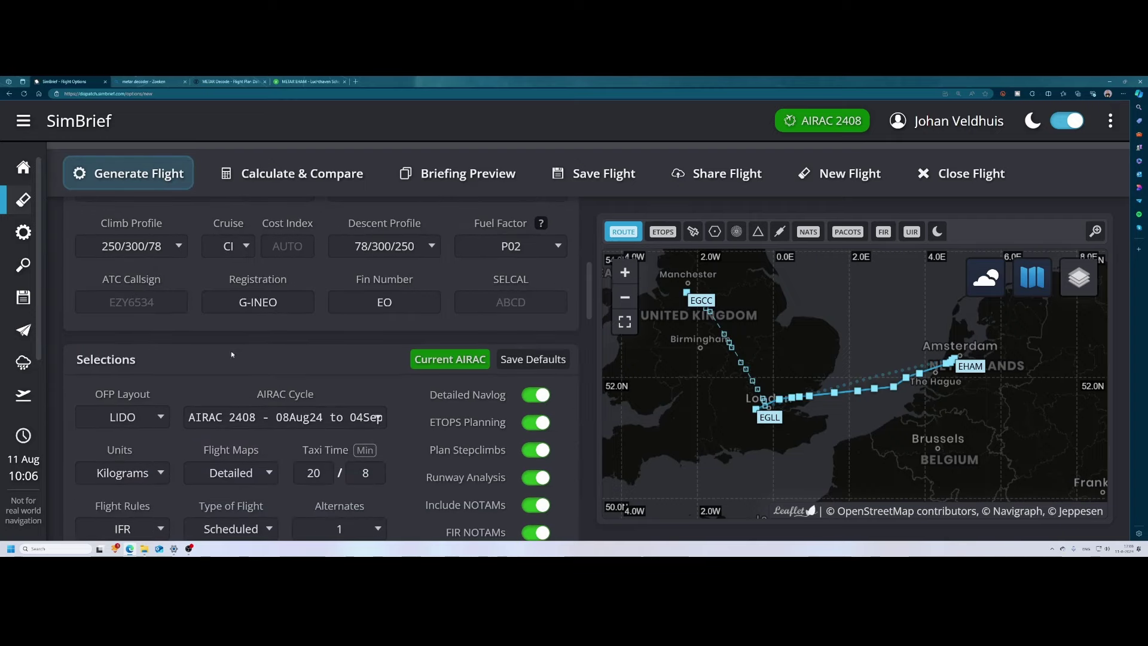
scroll(232, 355, down, 2)
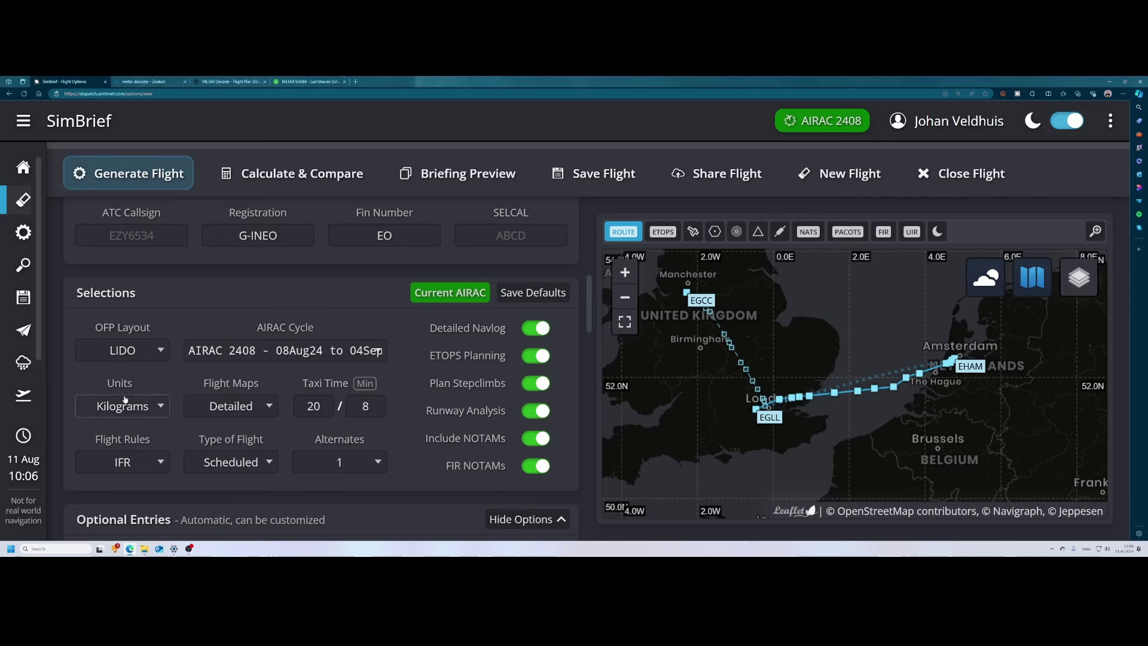
click(147, 407)
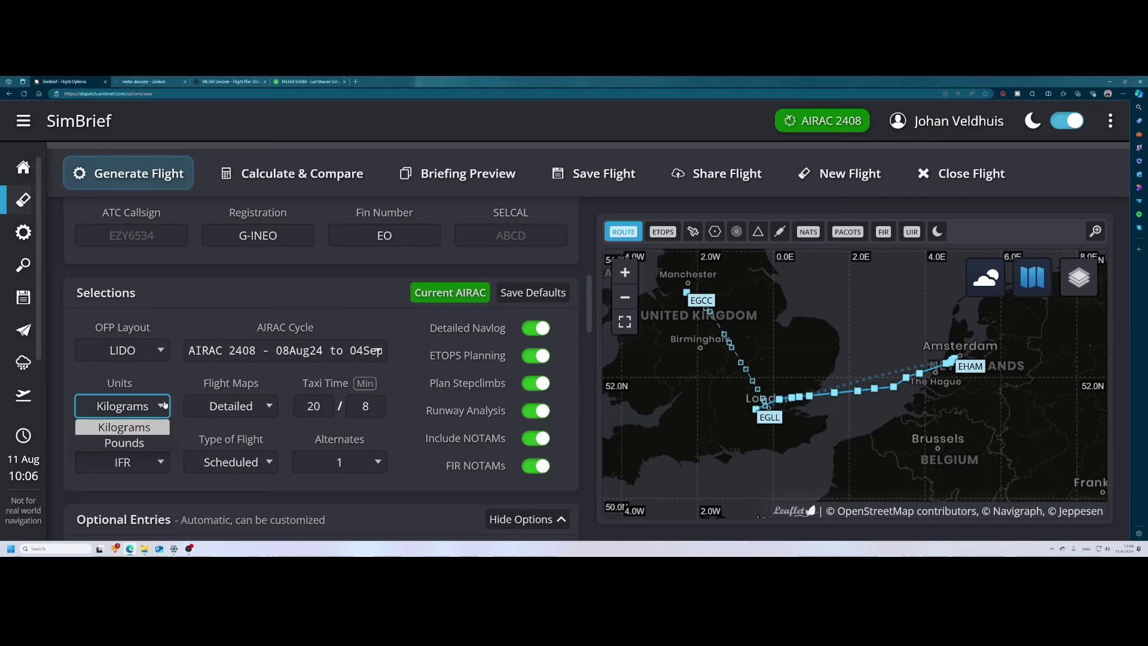
click(124, 427)
click(231, 409)
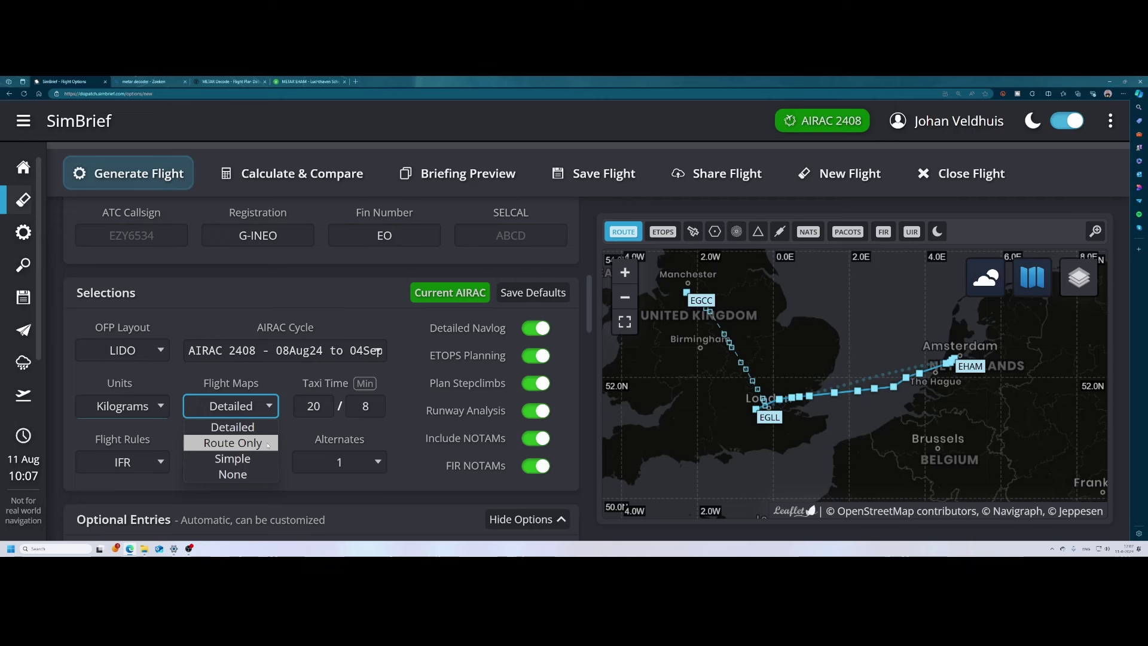
click(277, 388)
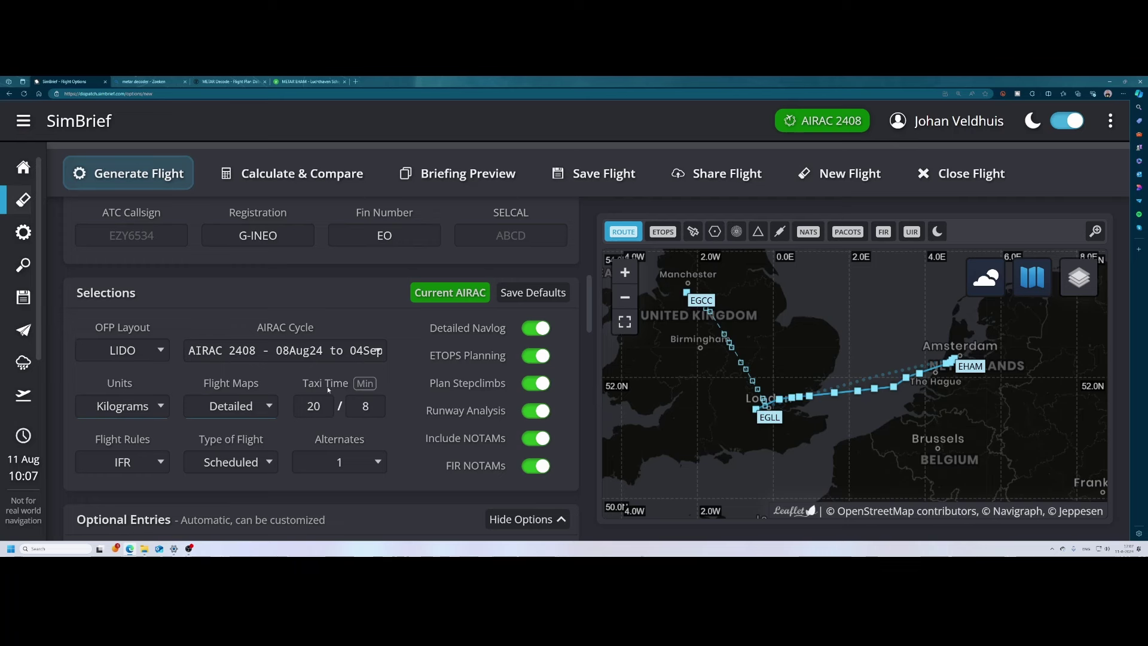
Step: Choose IFR as the flight rules and look through the types of flight
click(162, 463)
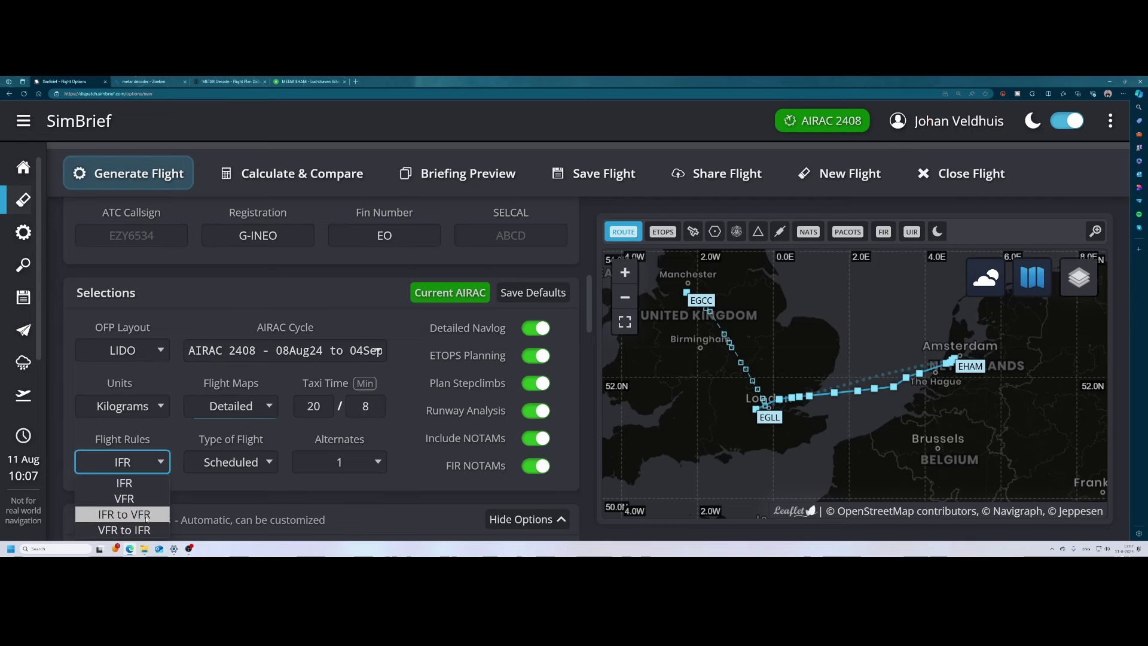
click(134, 484)
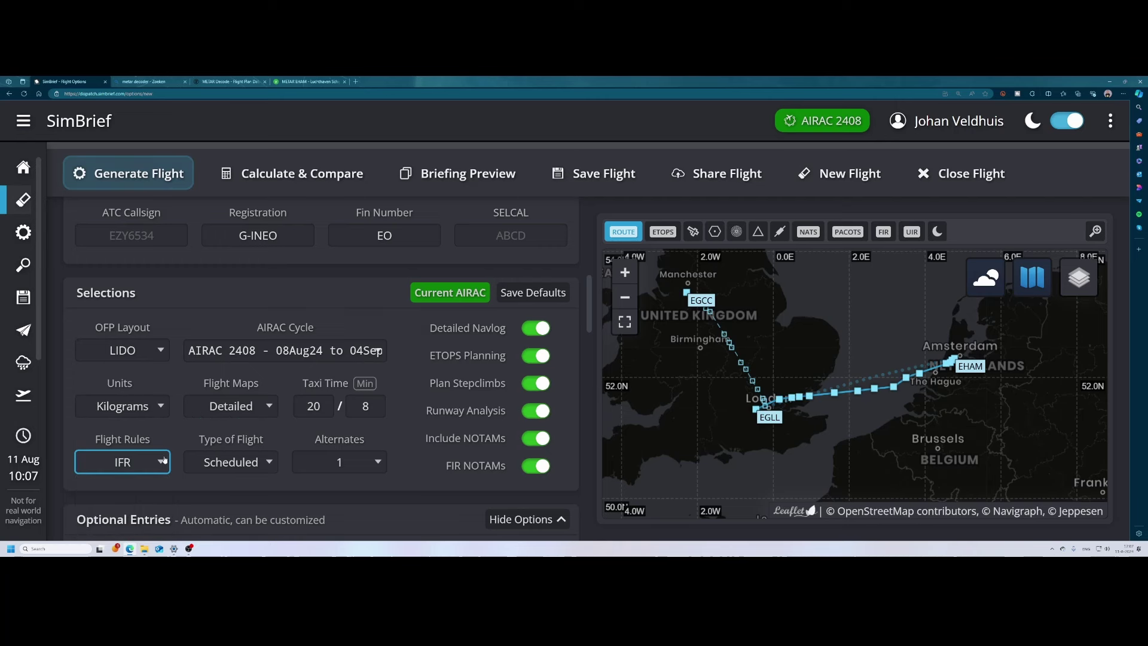
click(258, 461)
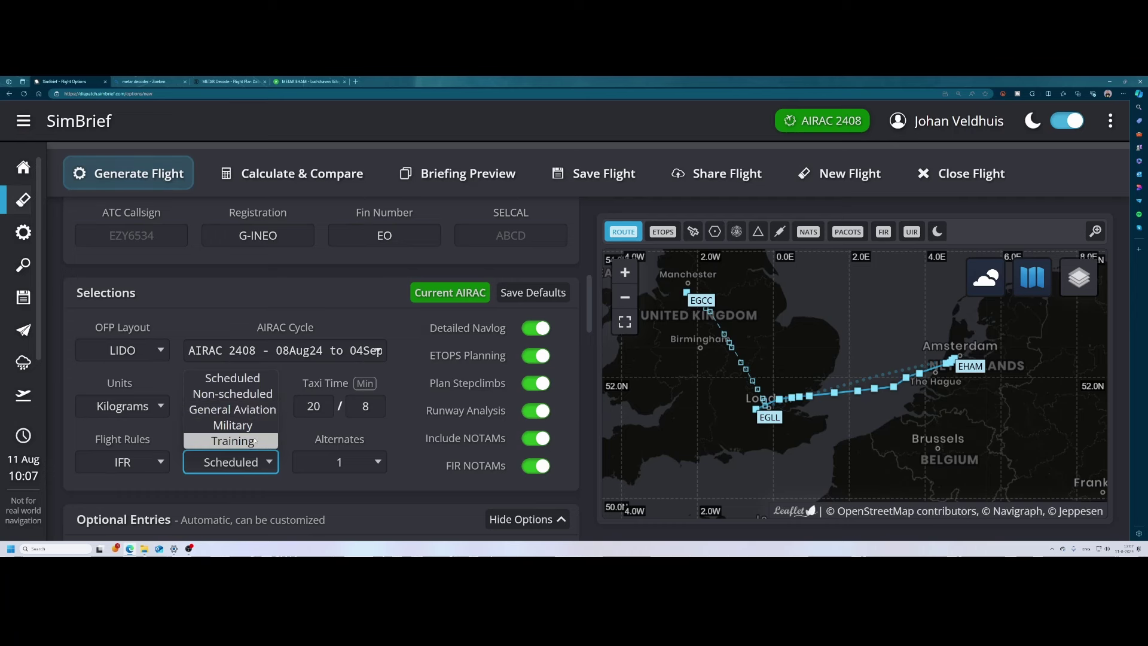
click(291, 440)
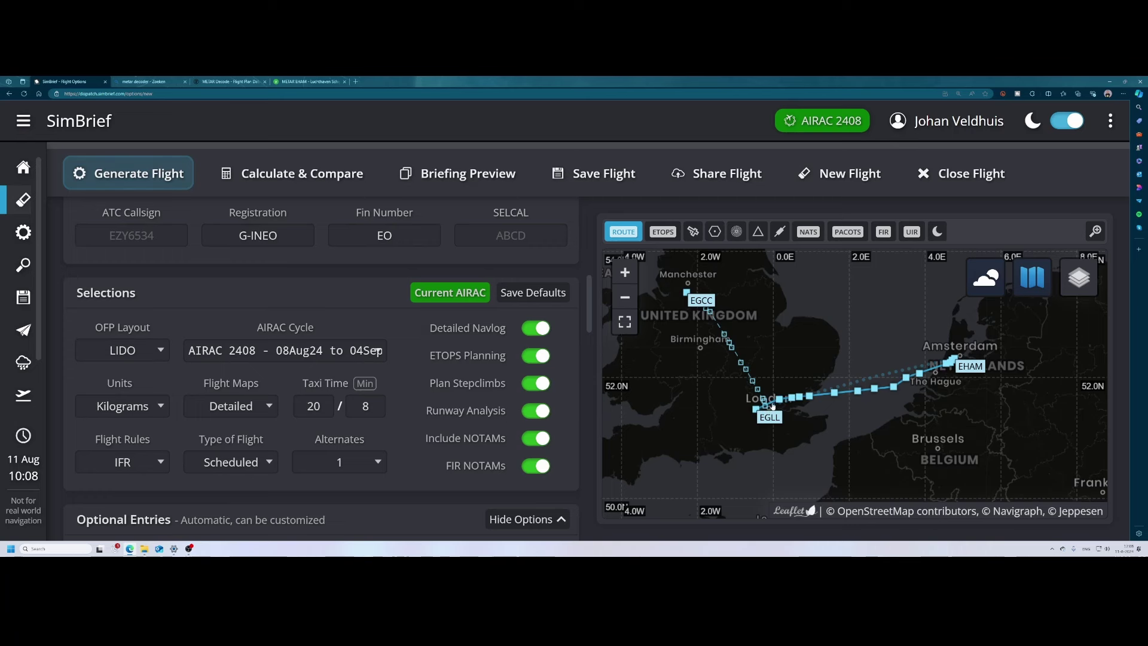
Step: Review the navlog, ETOPS, stepclimb, runway analysis and NOTAM settings
mouse_move(767, 411)
click(538, 326)
click(531, 358)
scroll(411, 384, down, 1)
scroll(410, 382, down, 2)
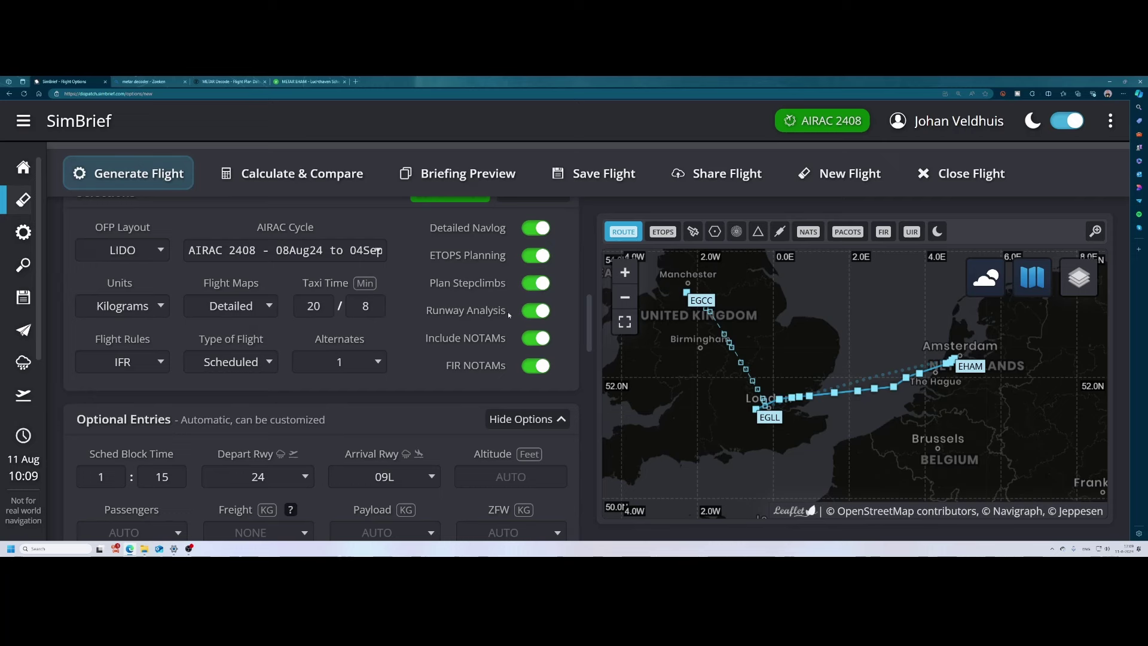
scroll(507, 311, up, 1)
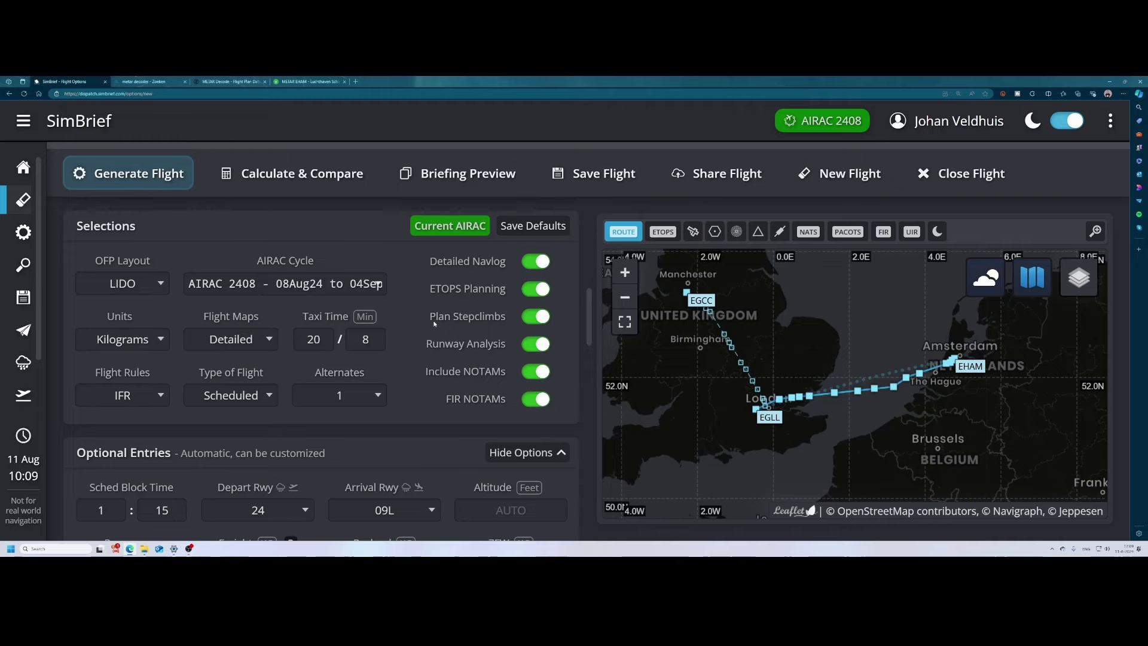
Step: Check the weather for the departure runway and open its takeoff performance calculation
scroll(435, 325, down, 2)
scroll(435, 324, down, 4)
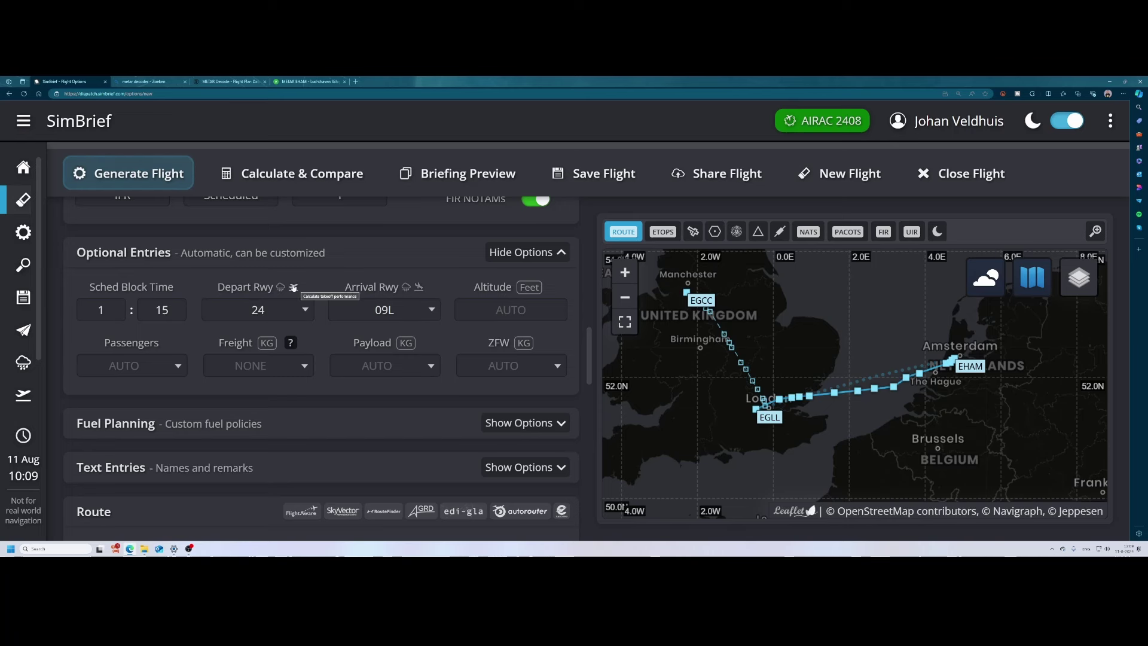
mouse_move(279, 289)
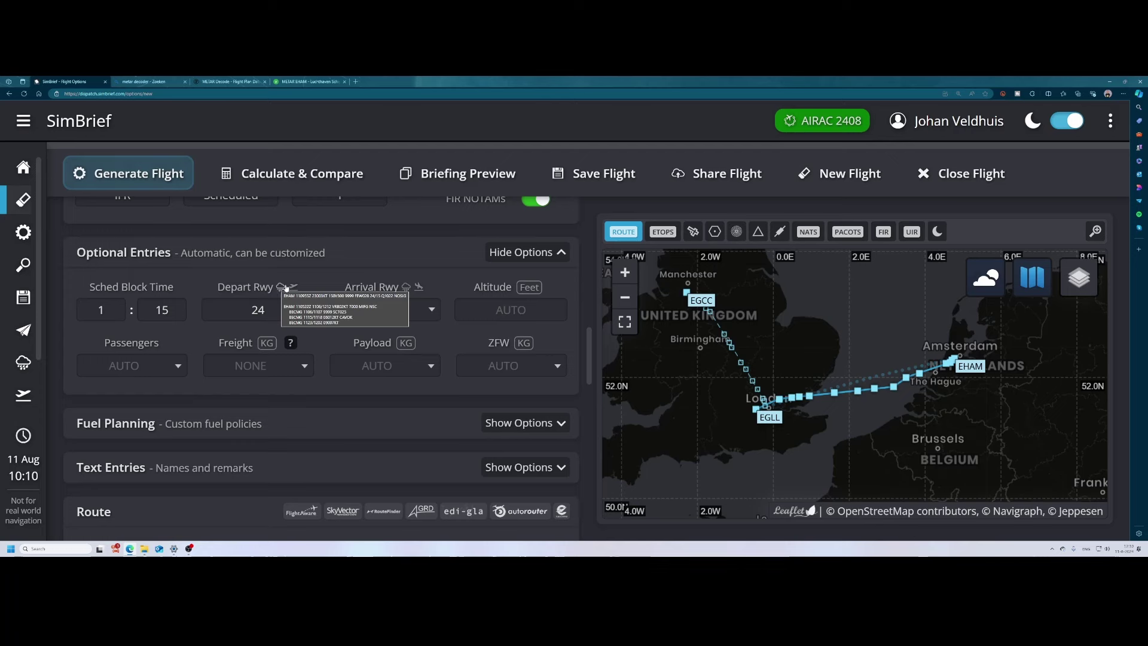
click(294, 288)
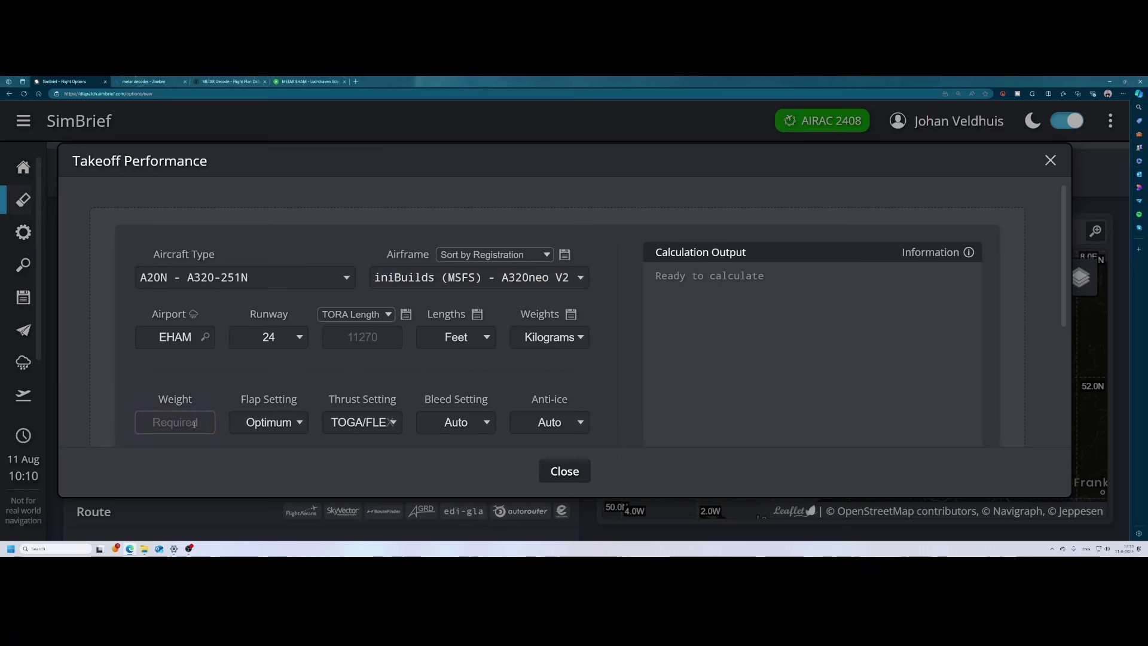
Step: Check the permitted takeoff weight range and set the takeoff weight to 42500 kg
mouse_move(195, 423)
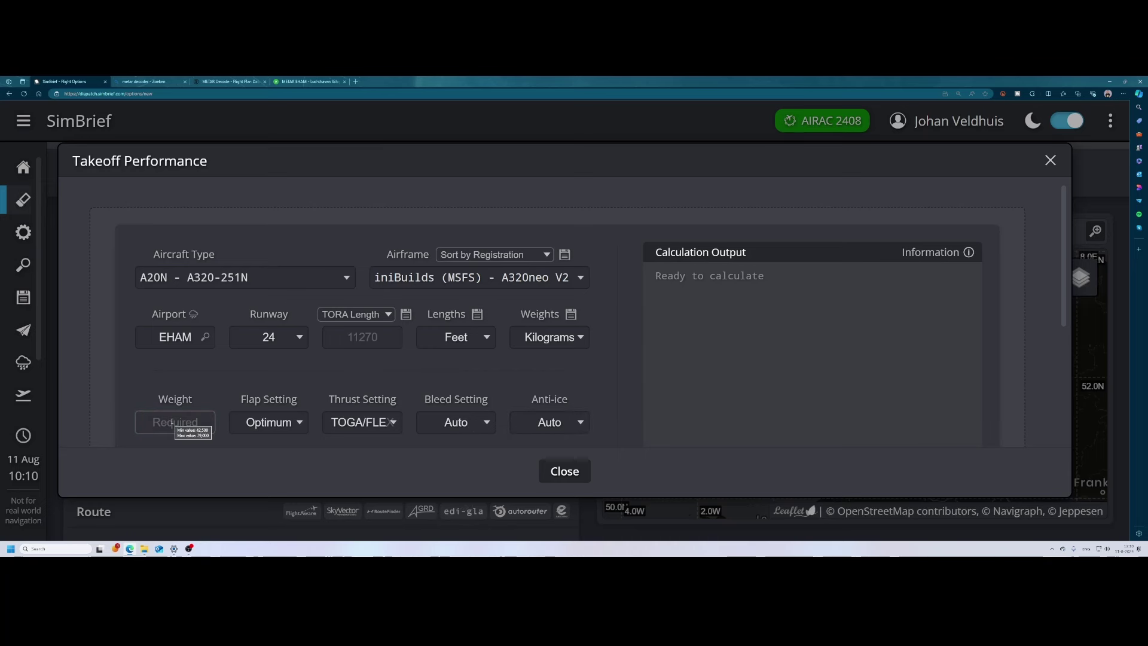
click(172, 423)
text(42500)
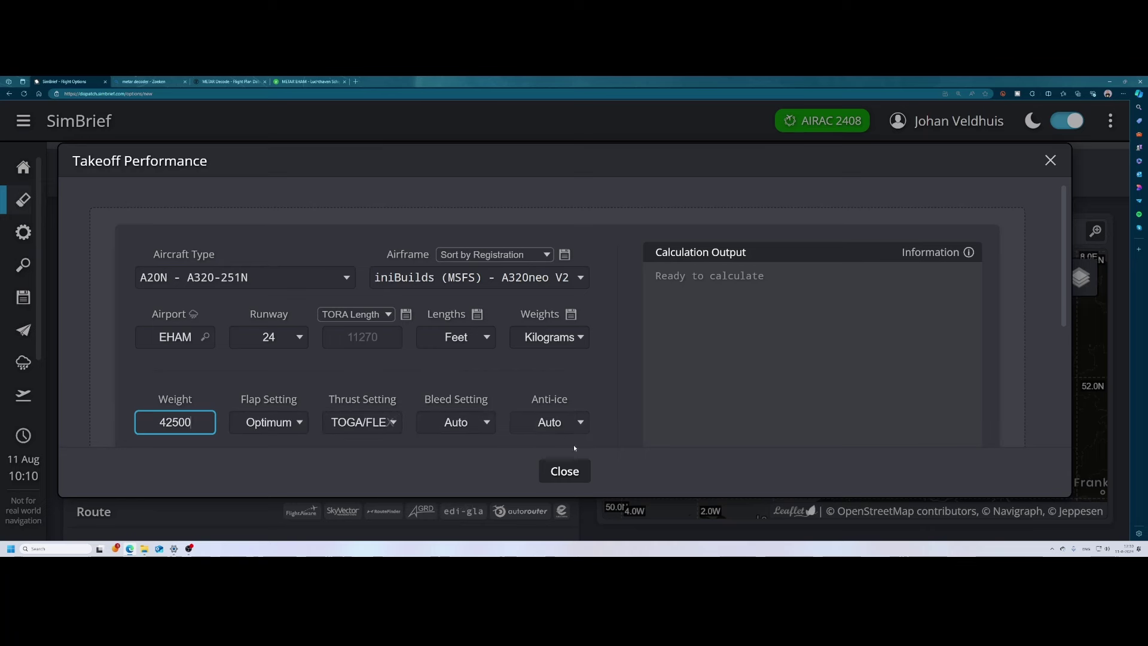
click(538, 381)
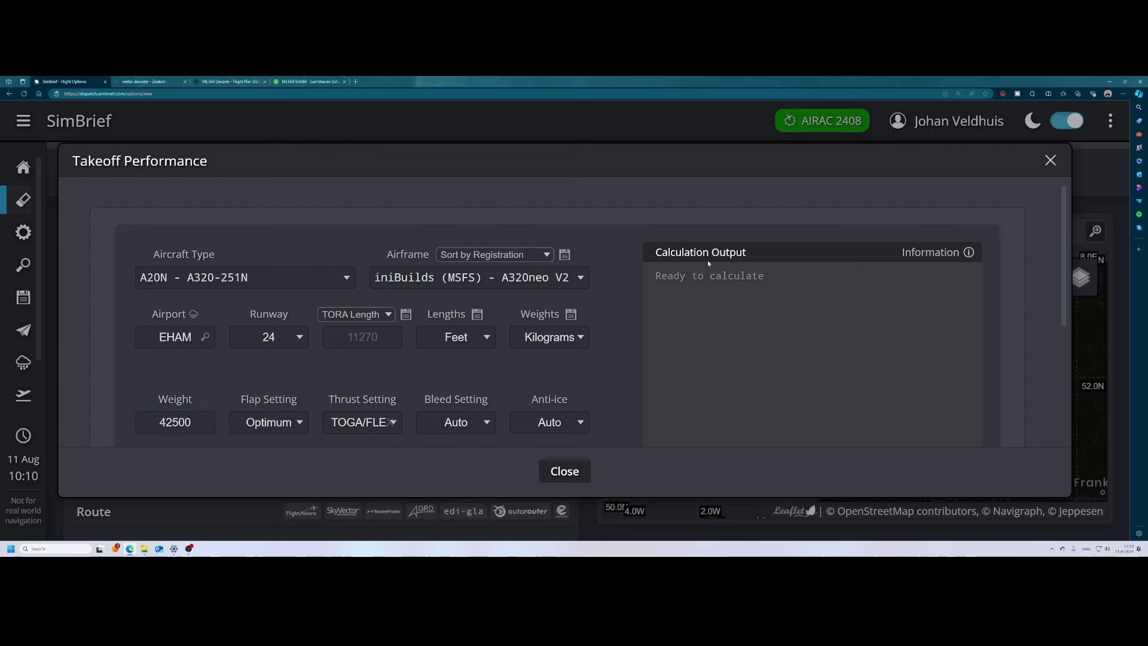
click(198, 424)
Step: Check the available pressure units for the takeoff weather data
scroll(531, 403, down, 2)
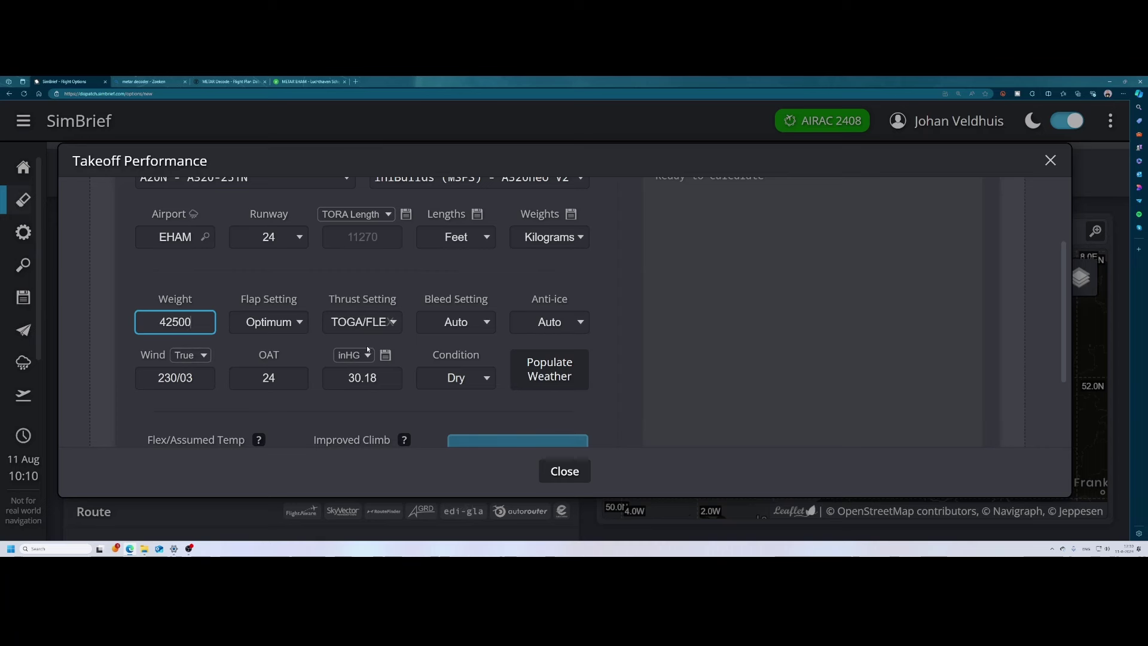
click(374, 359)
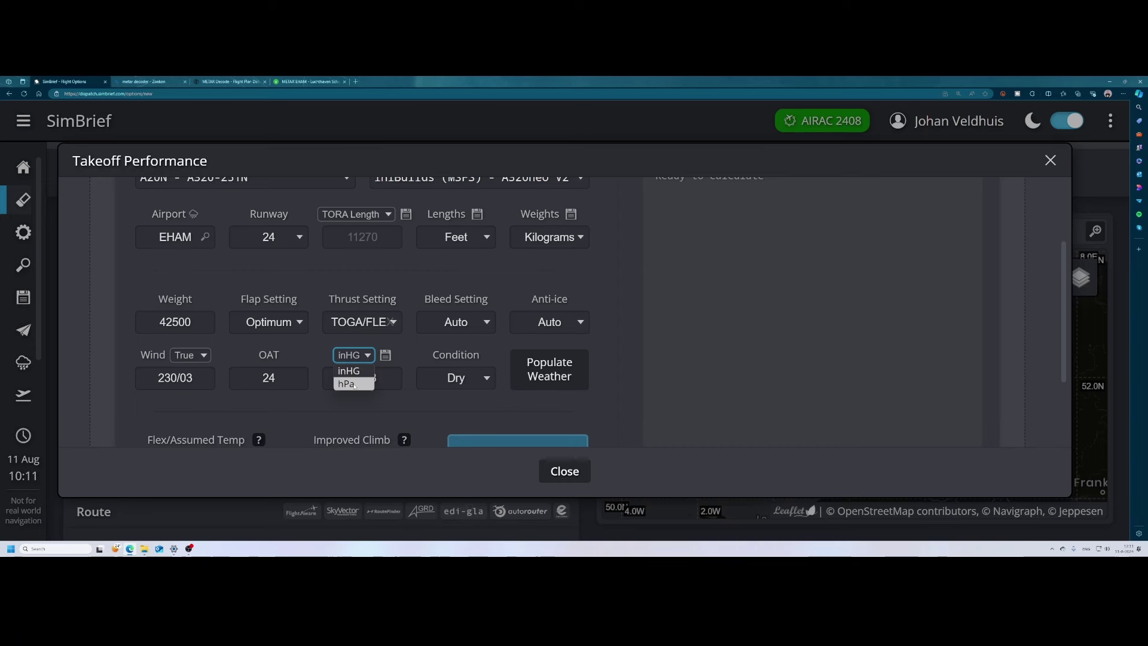
click(504, 412)
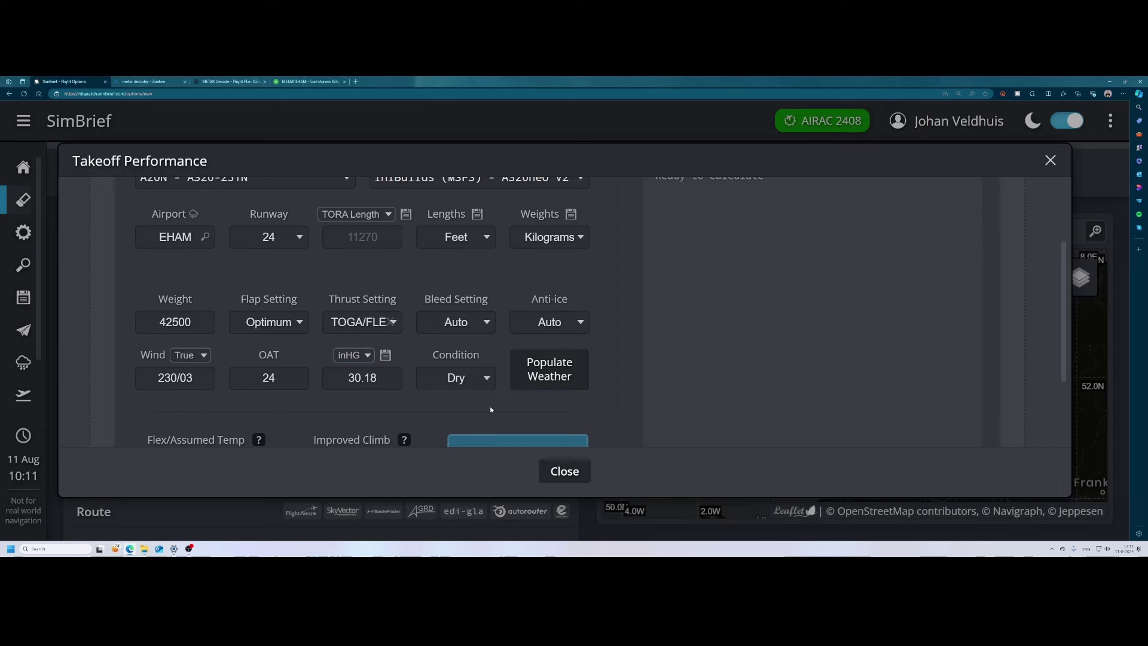
Step: Calculate the takeoff performance for EHAM runway 24 with flex/assumed temperature and improved climb enabled
scroll(506, 410, down, 2)
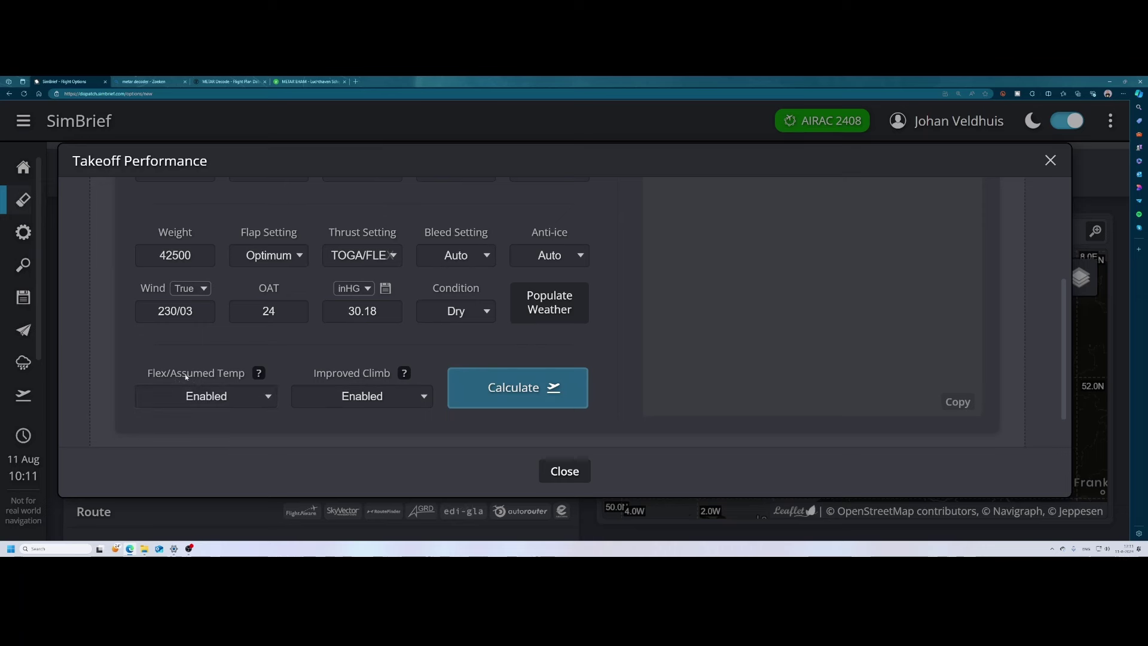
mouse_move(258, 374)
click(550, 388)
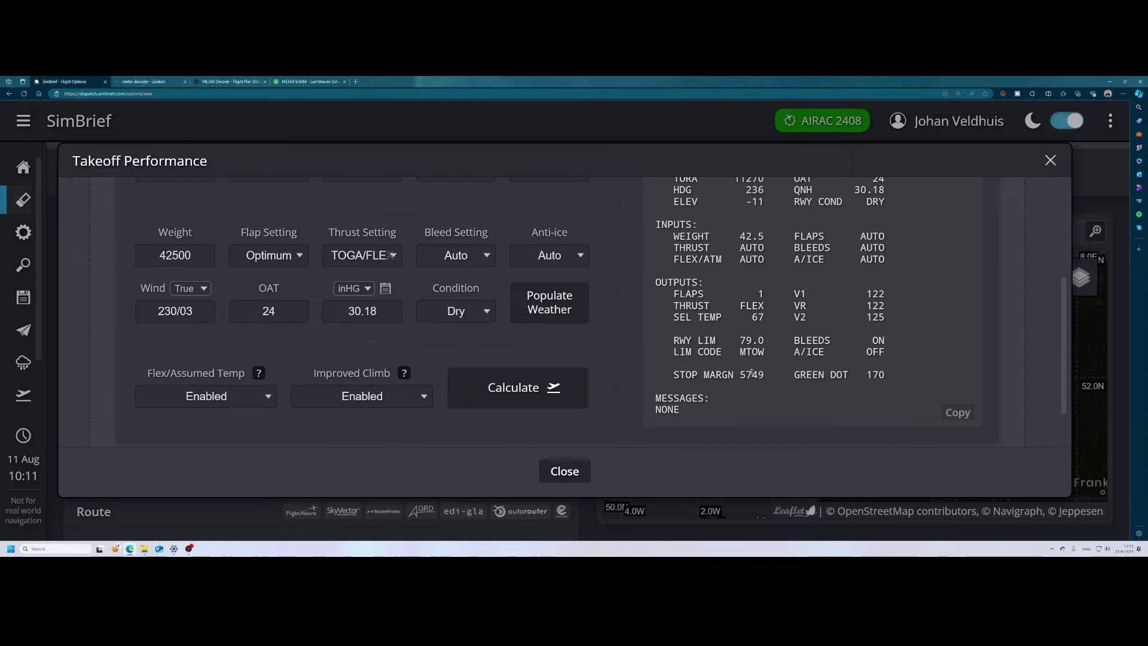
Step: Review the takeoff performance inputs, outputs and messages for EHAM runway 24, and close the calculation
scroll(751, 374, up, 3)
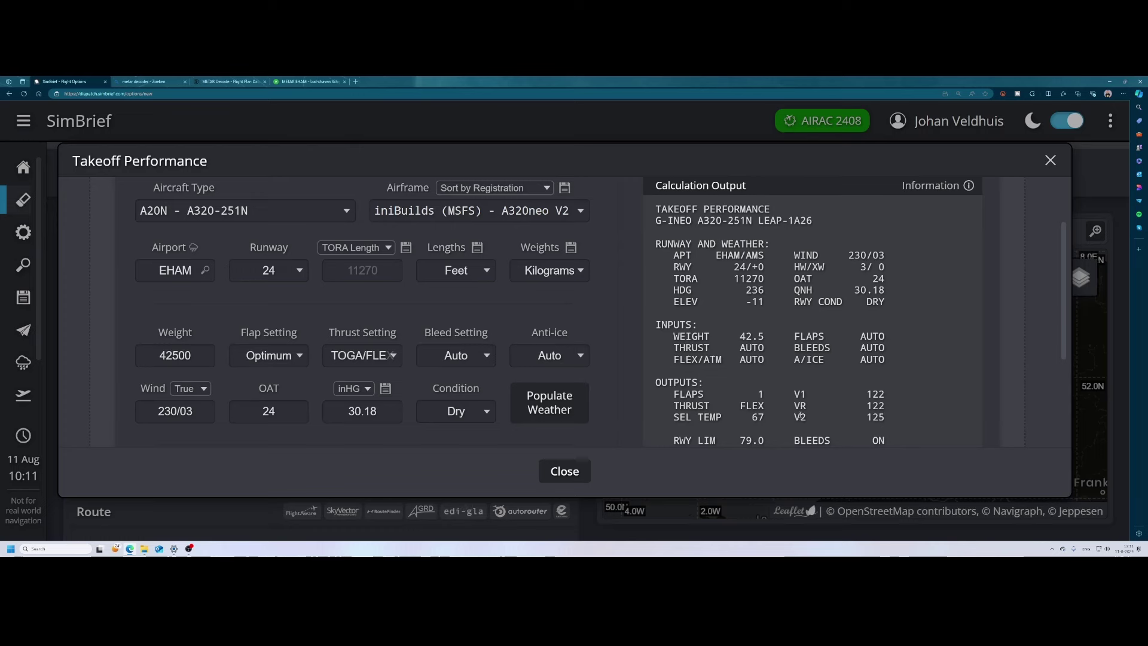
scroll(828, 417, down, 1)
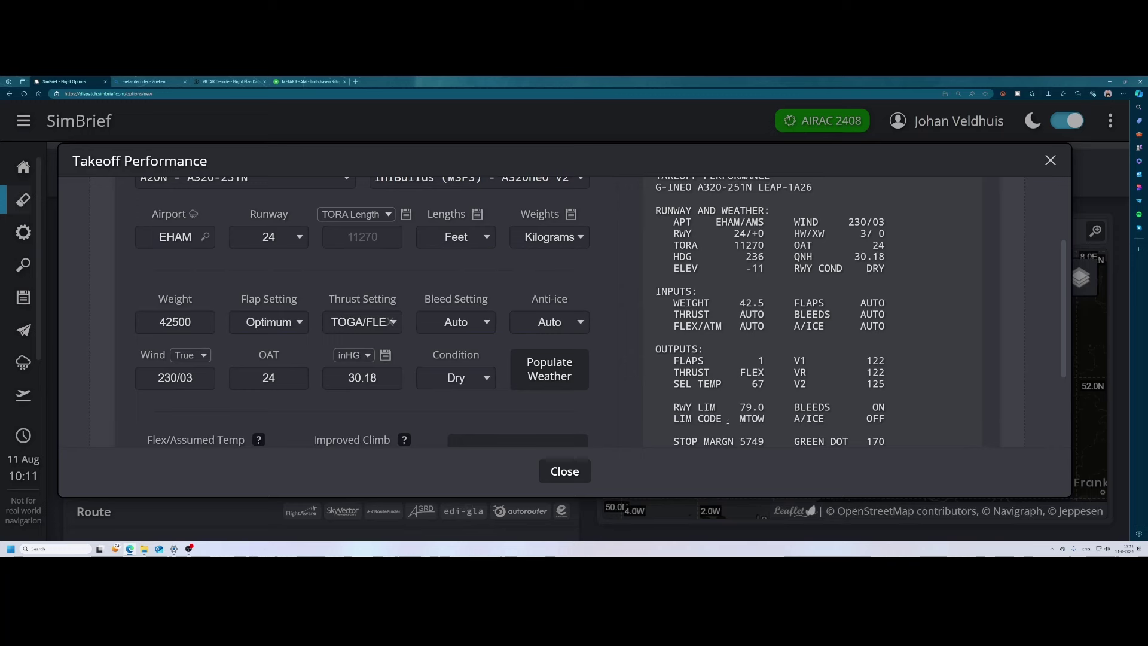
scroll(851, 410, down, 1)
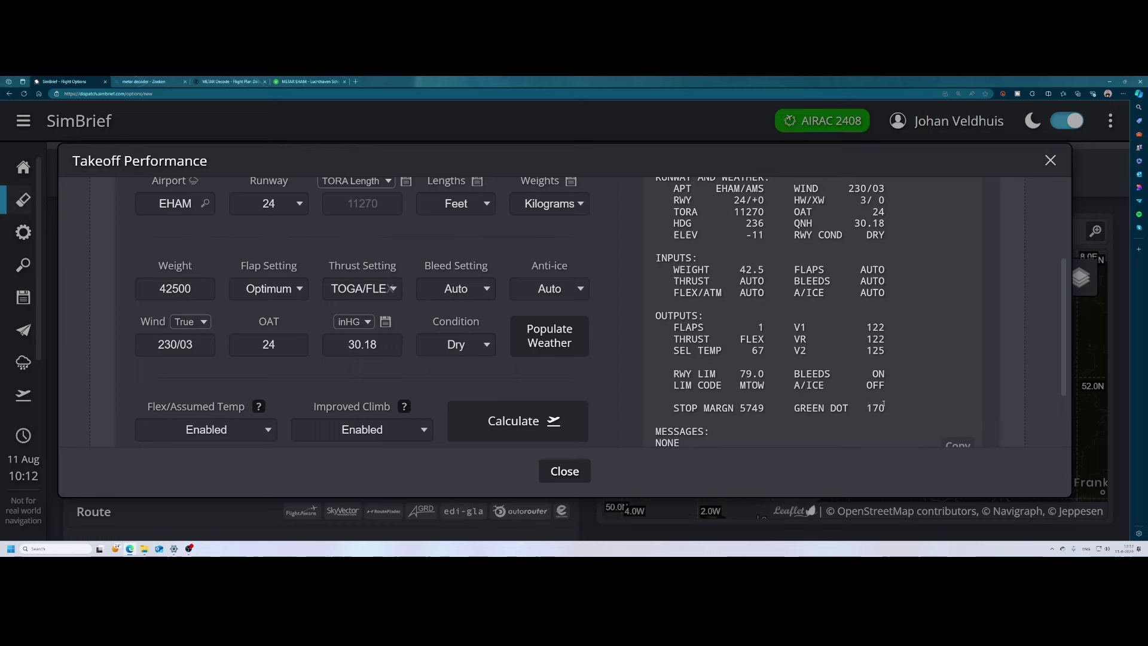
scroll(878, 406, down, 1)
scroll(877, 402, down, 1)
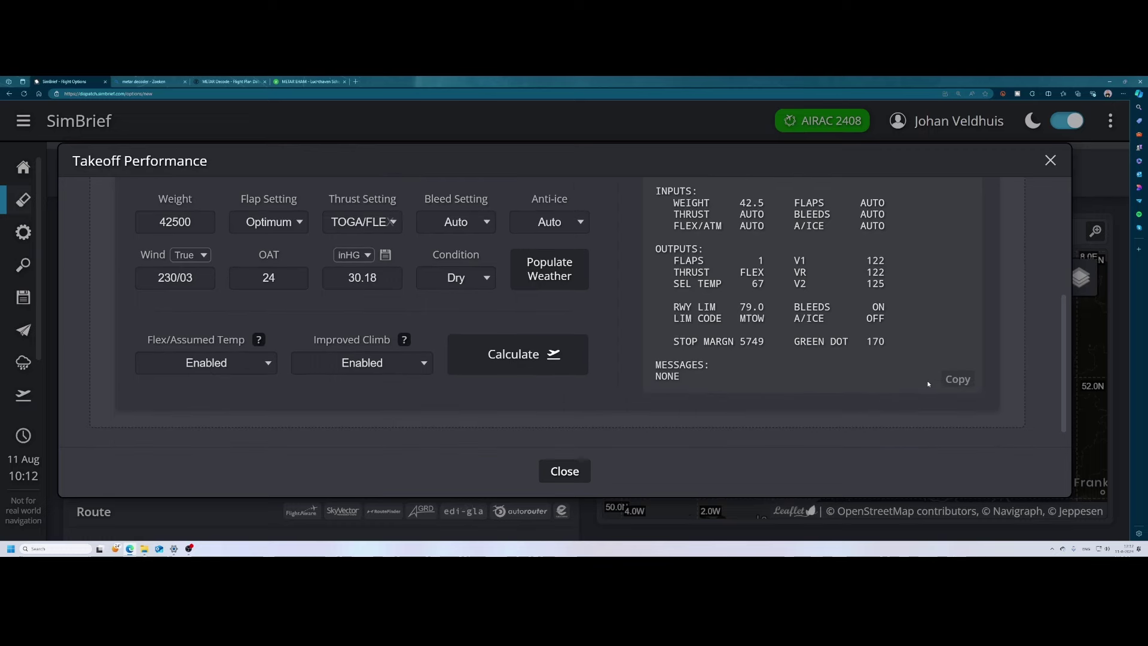
click(566, 472)
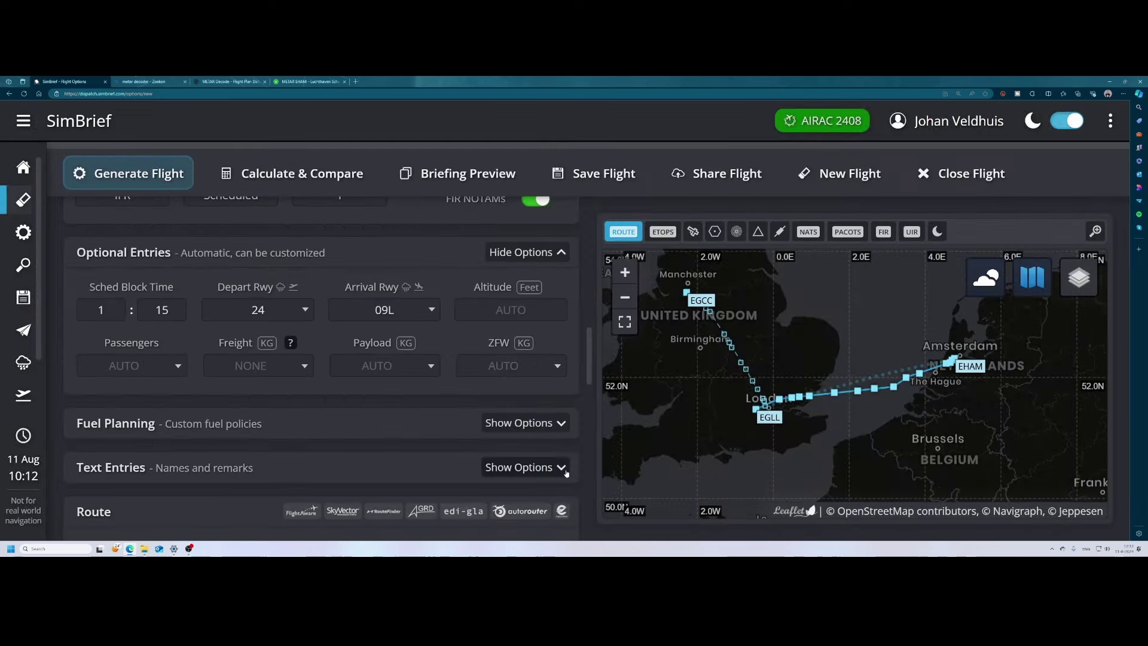
Step: Open the landing performance calculation for EGLL runway 09L, review its weight, weather and method inputs, and close it
click(420, 288)
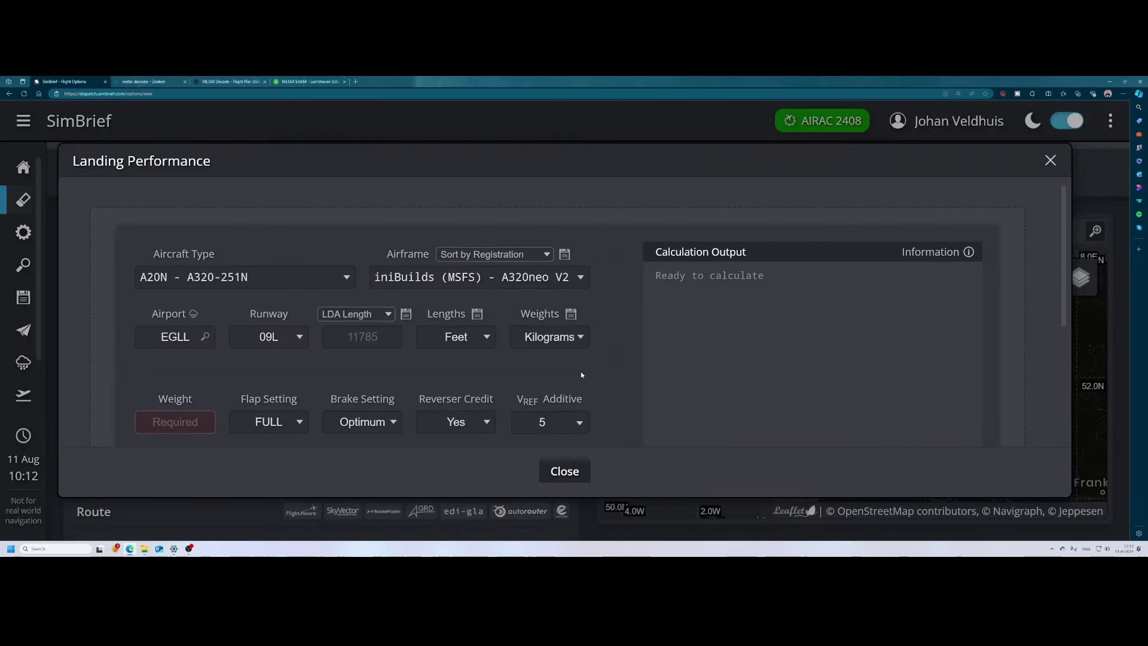
scroll(580, 371, down, 2)
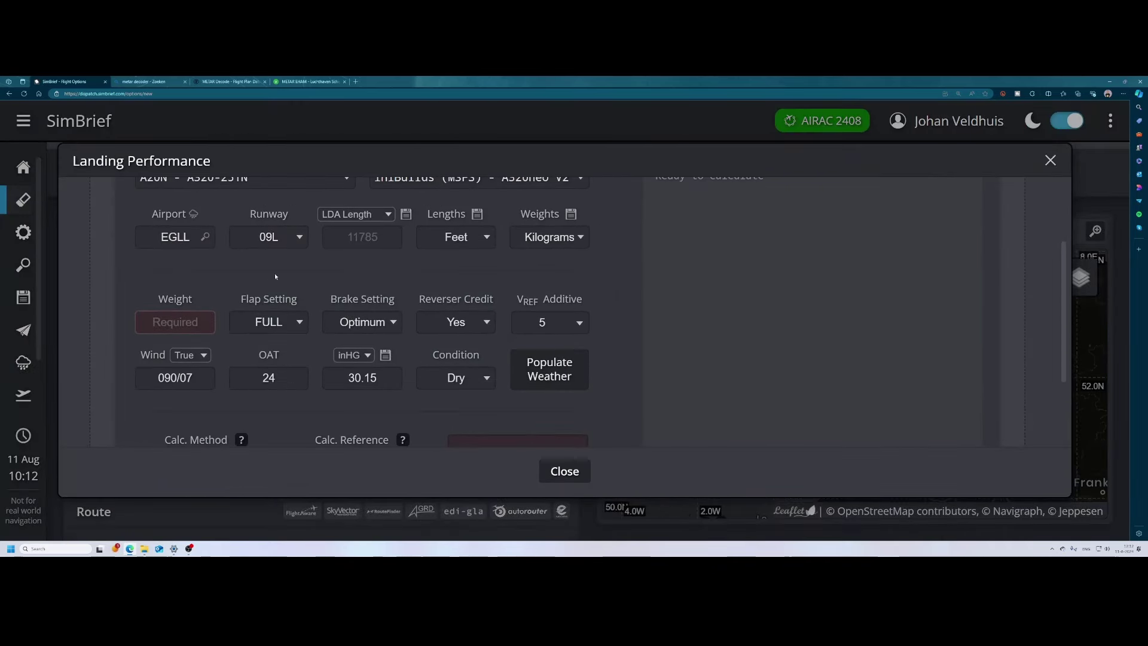
click(173, 326)
scroll(175, 324, down, 2)
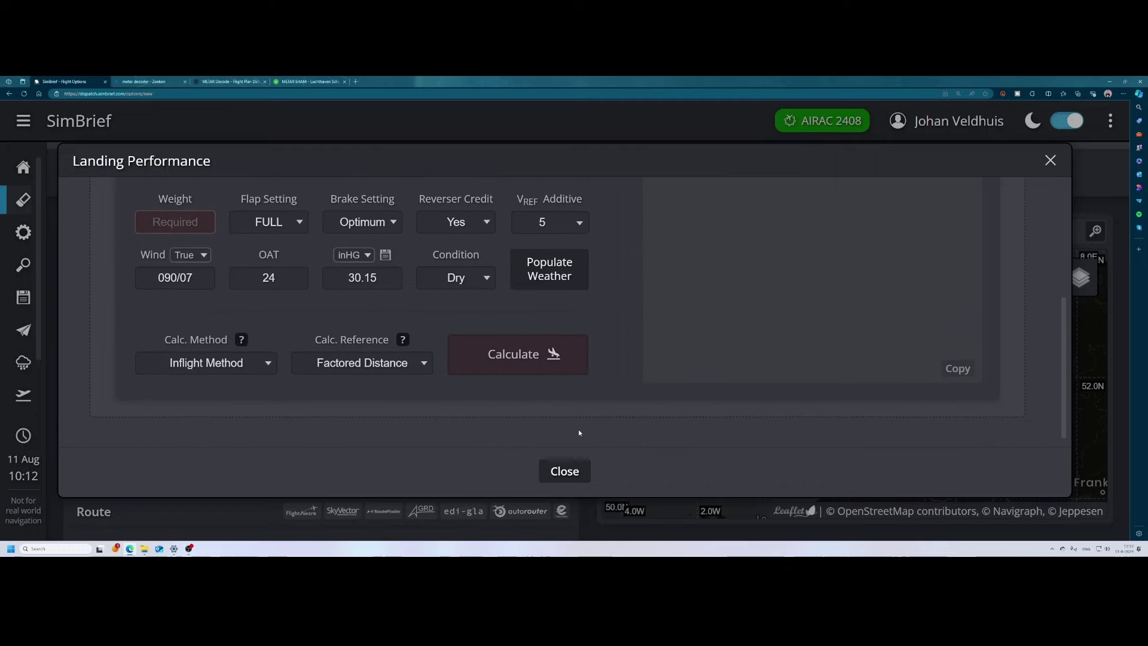
click(563, 472)
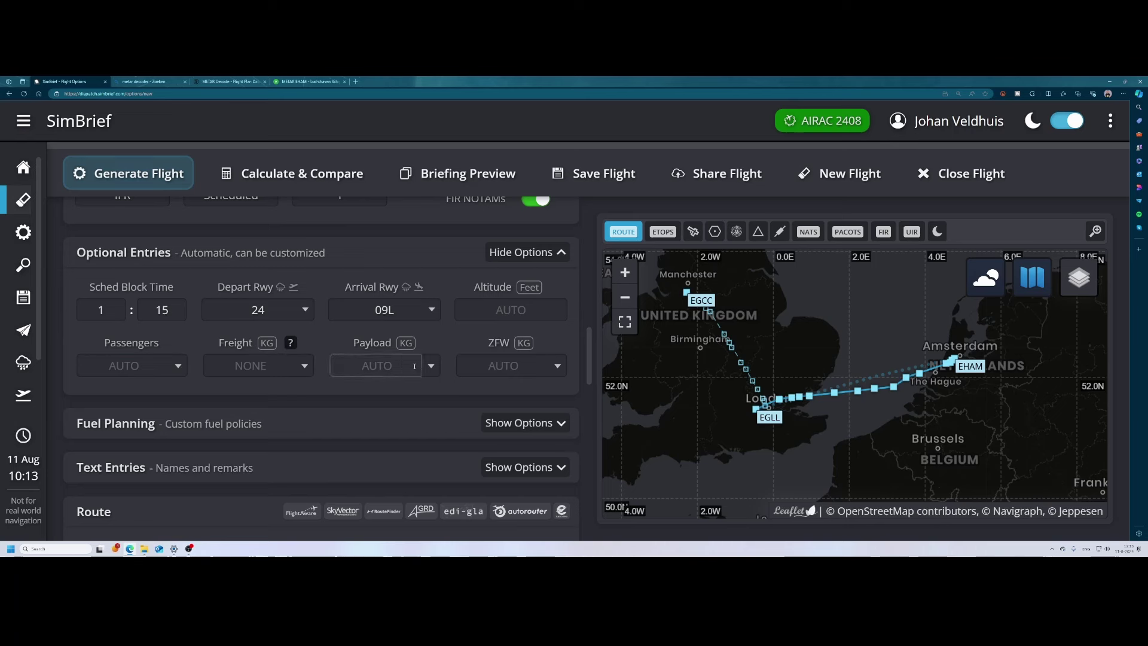
Step: Set the passengers to Full (180) and the freight to Auto in the optional entries
click(179, 366)
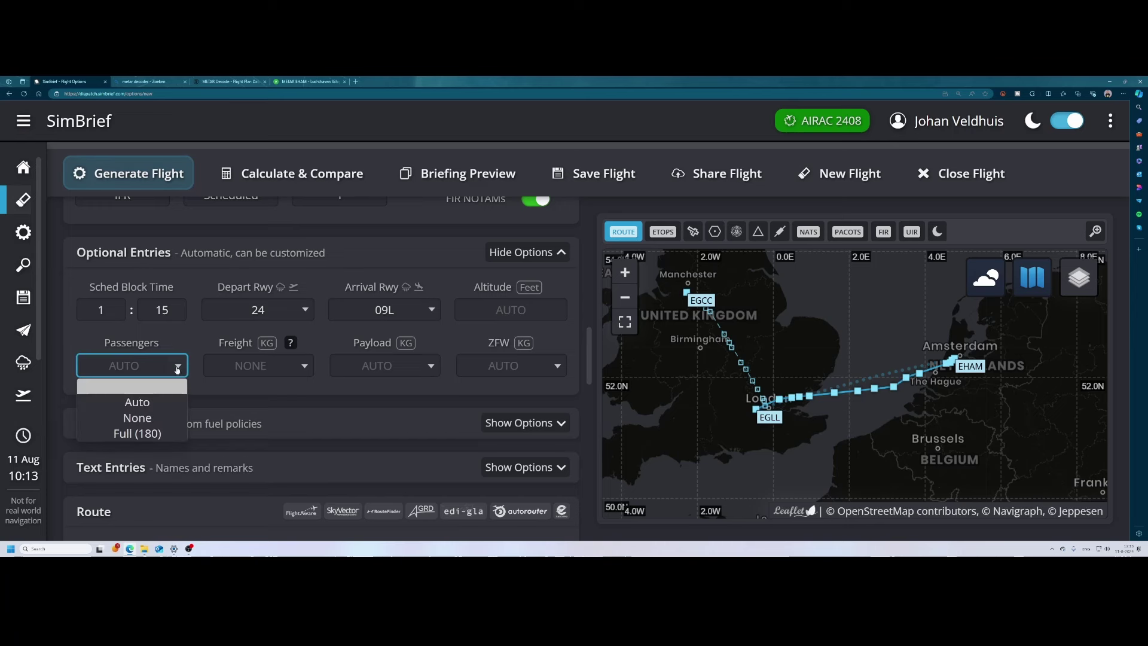
click(145, 436)
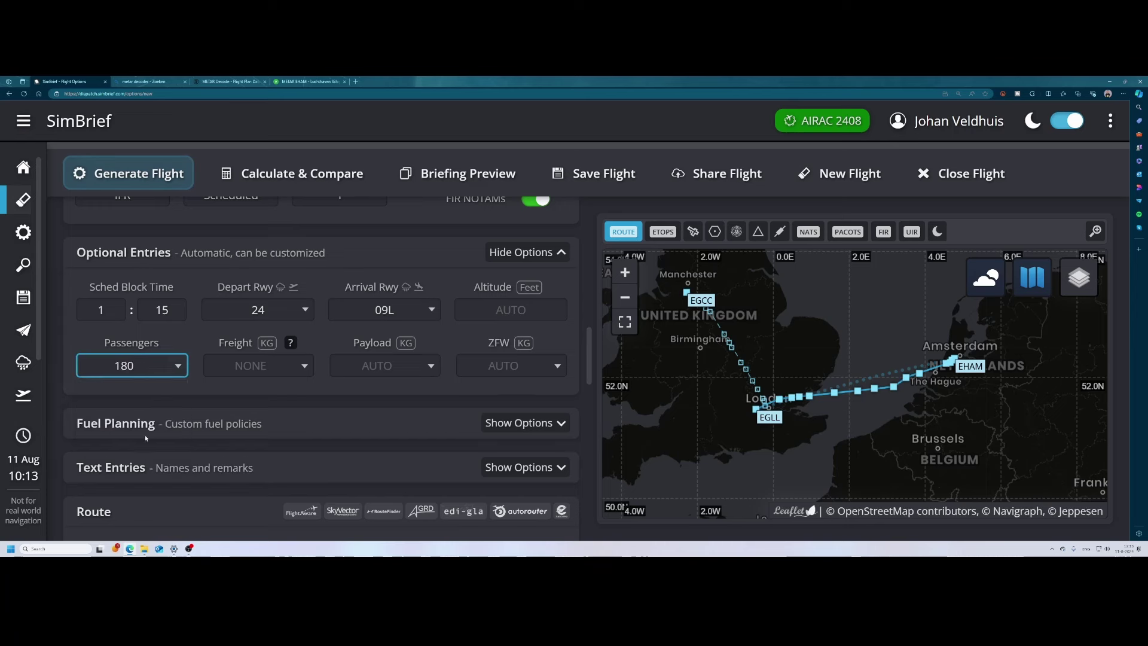
click(305, 367)
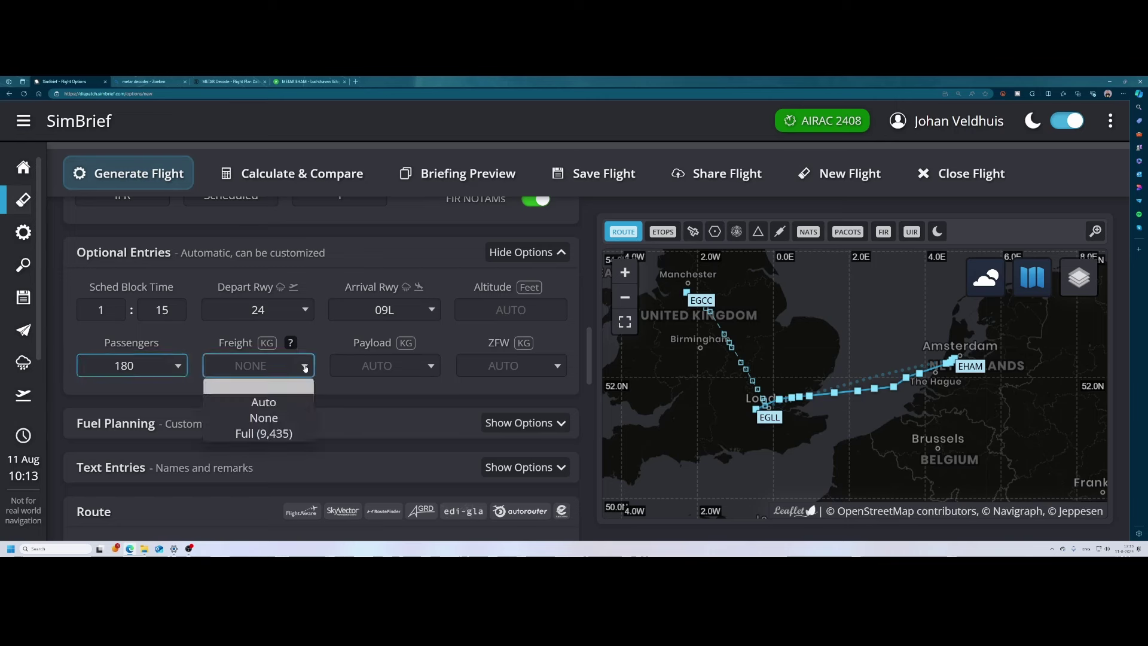
click(267, 402)
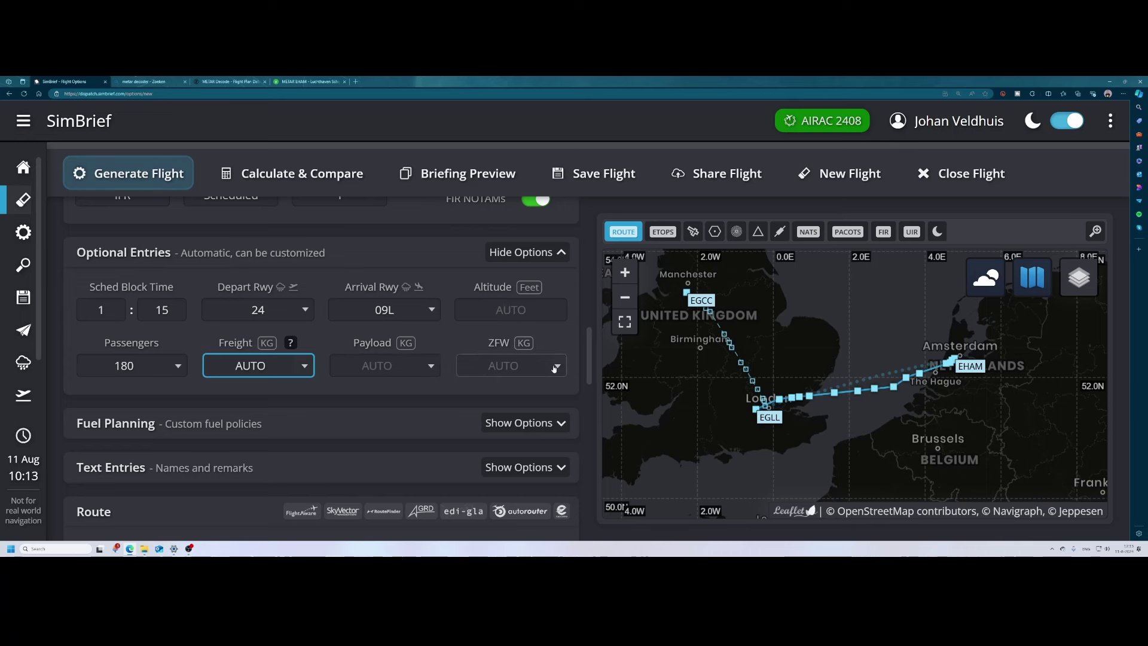
click(515, 309)
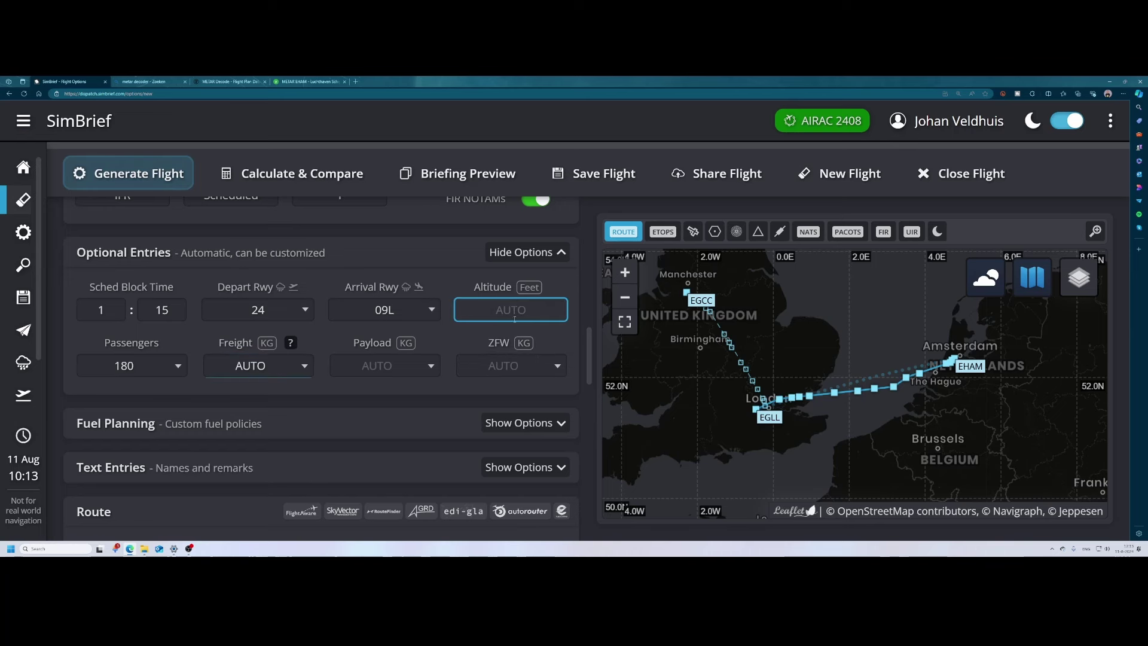
click(450, 339)
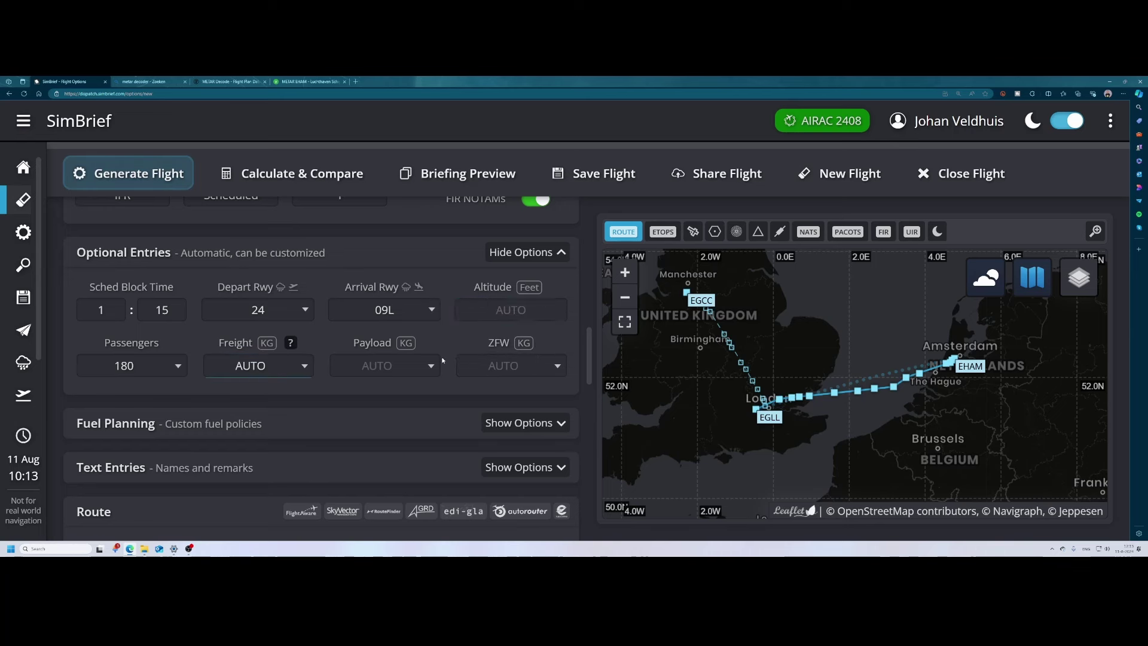
Step: Review the custom fuel planning policies and the text entries for names and remarks, collapsing each section again
scroll(441, 366, down, 2)
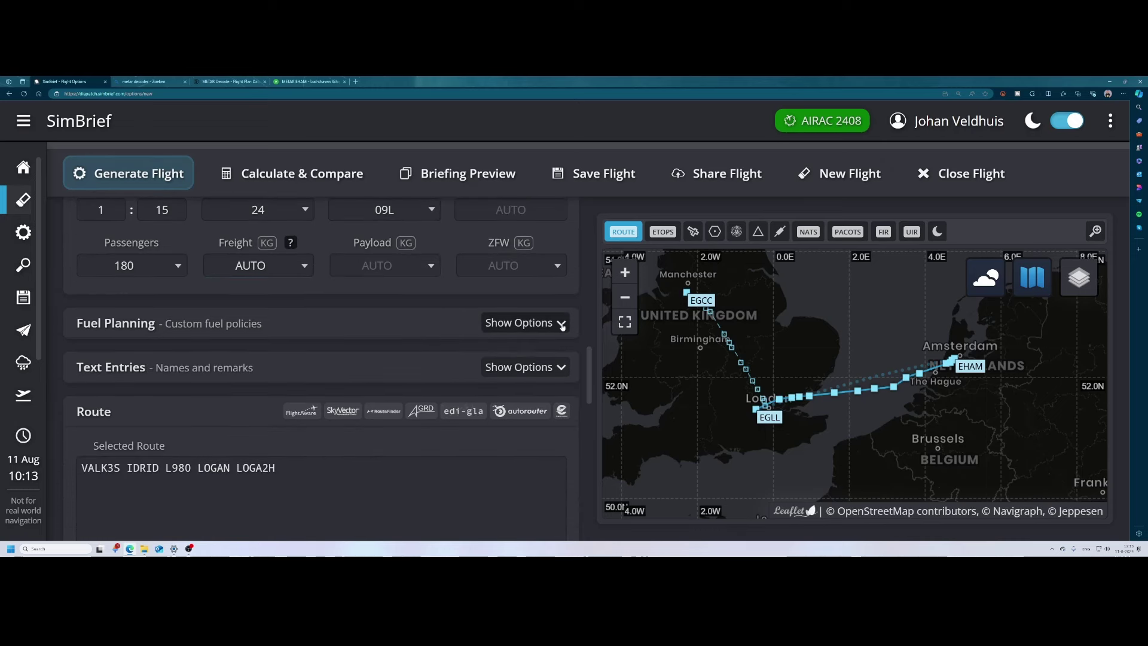
click(562, 324)
scroll(461, 311, down, 1)
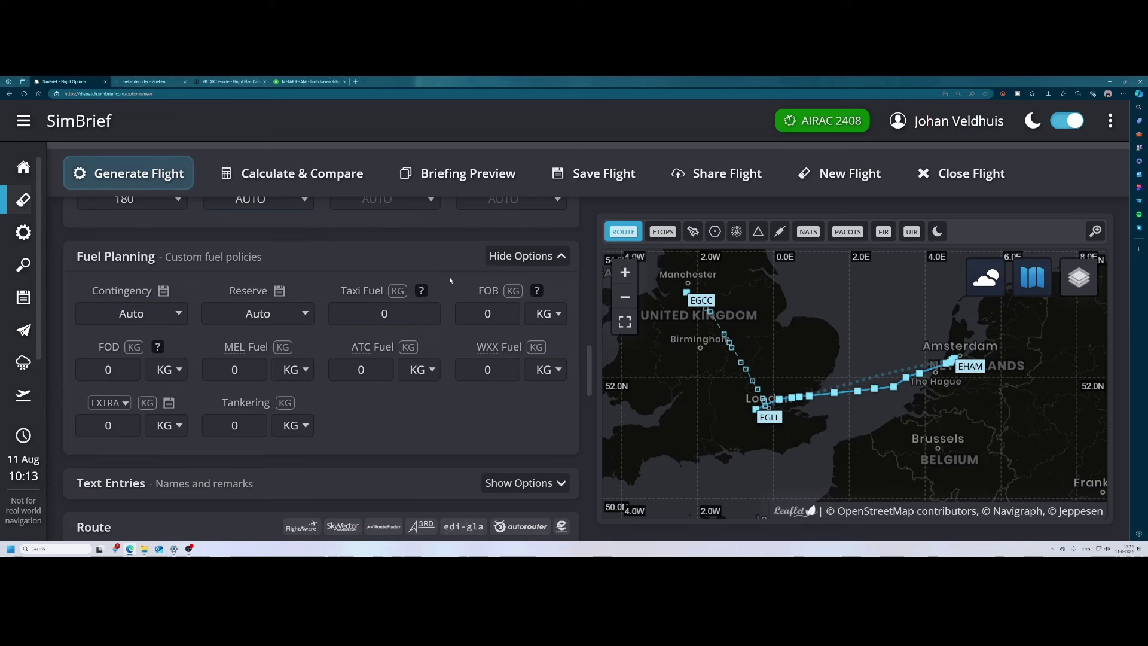
click(529, 257)
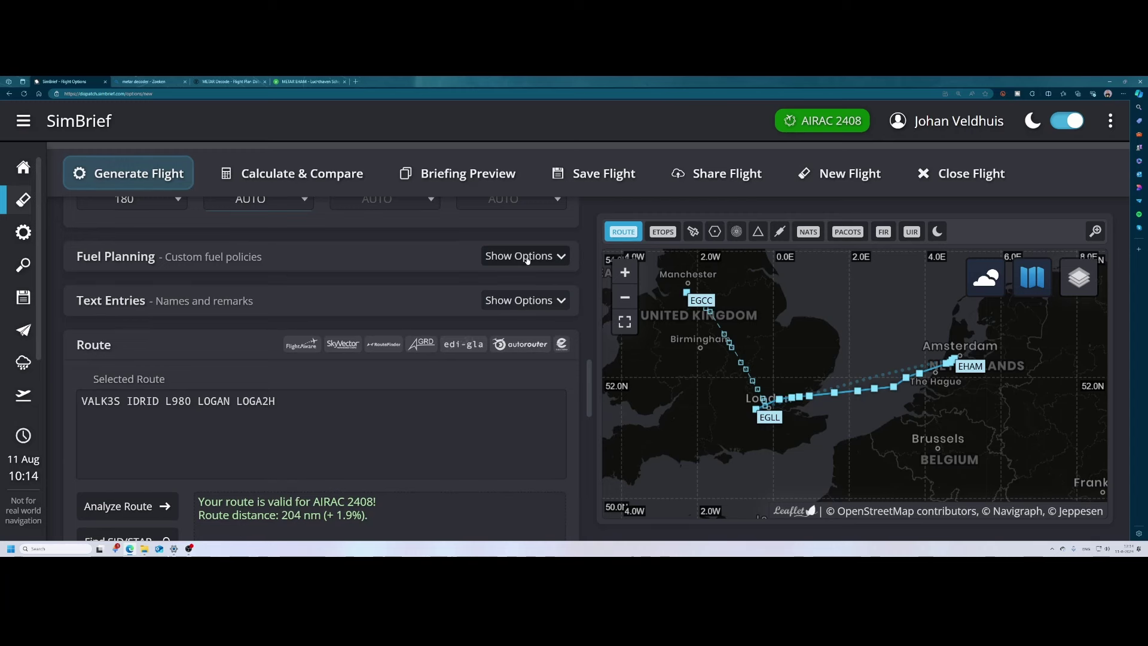
click(525, 257)
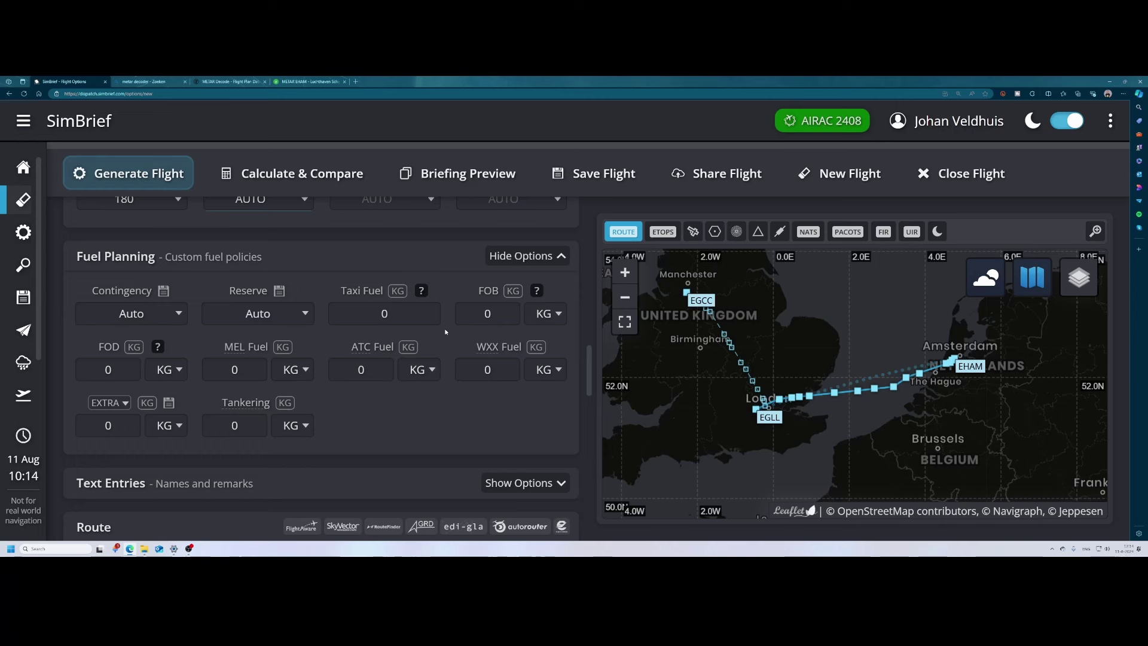
click(376, 316)
click(528, 257)
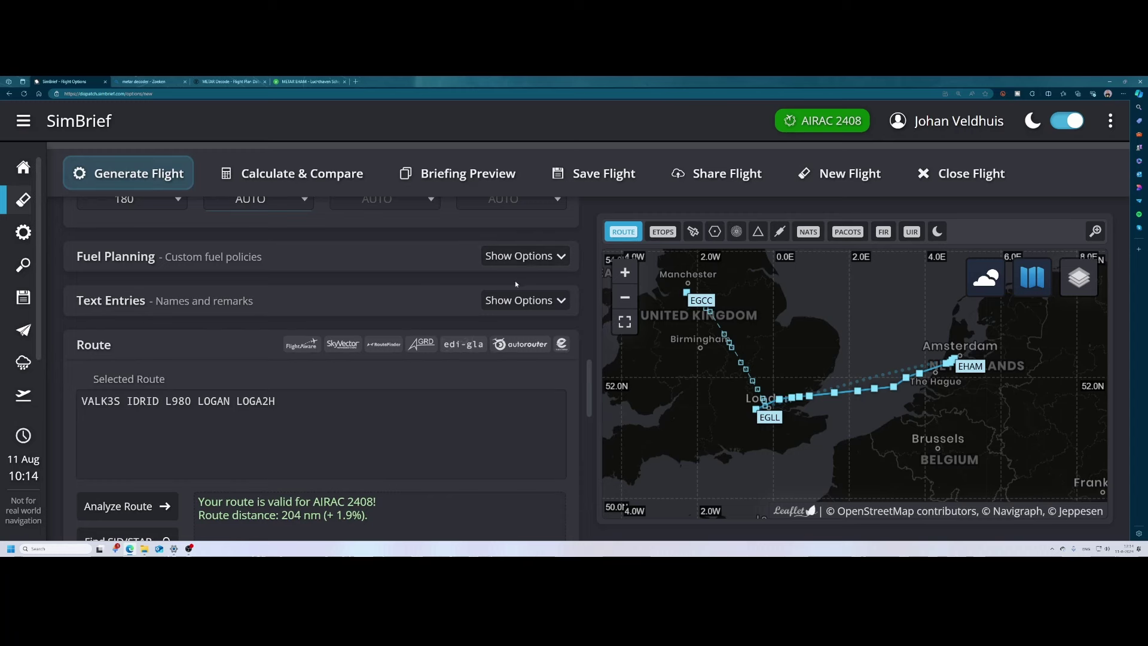
click(531, 305)
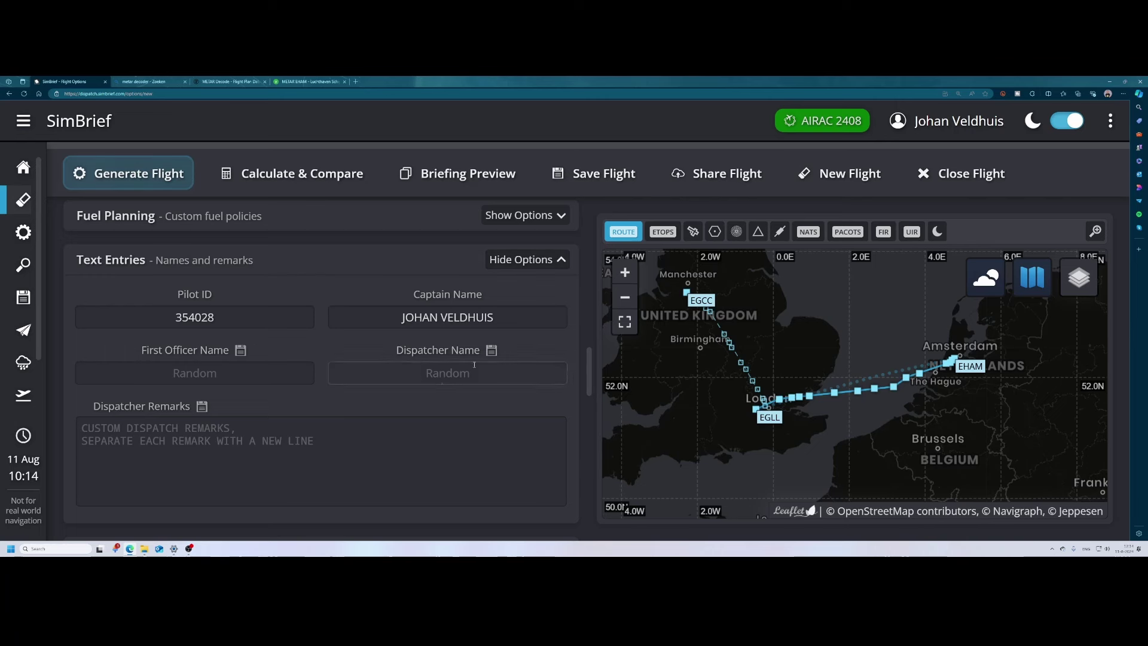
click(542, 260)
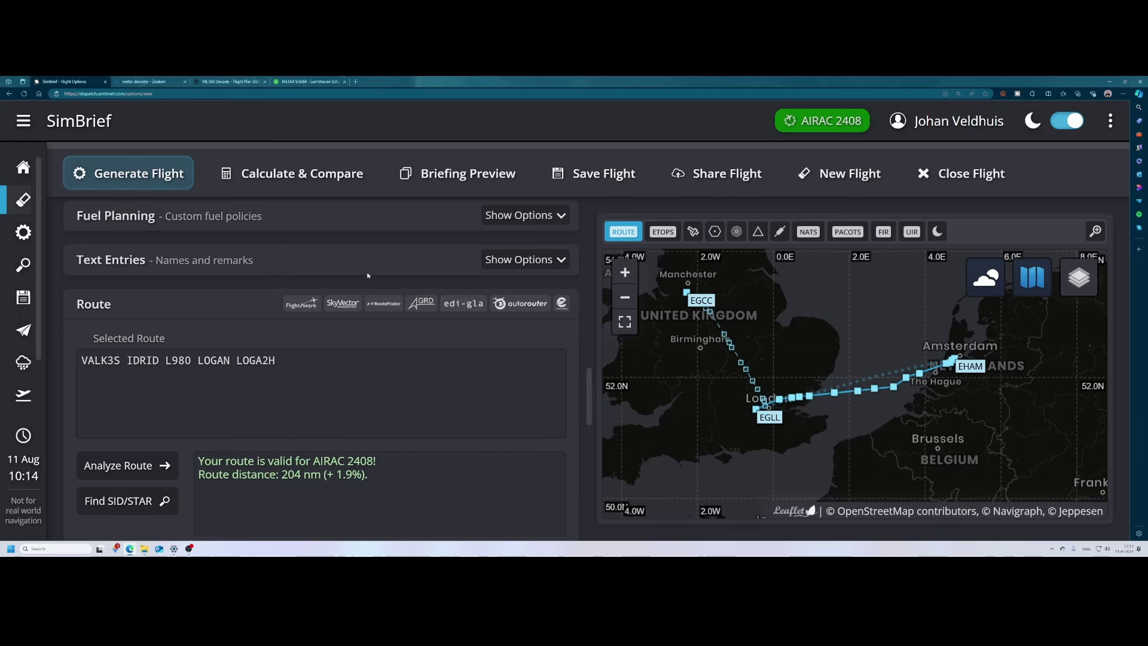
Step: Analyze the selected route VALK3S IDRID L980 LOGAN LOGA2H to check its validity and distance
drag(592, 398, 593, 238)
scroll(573, 337, down, 8)
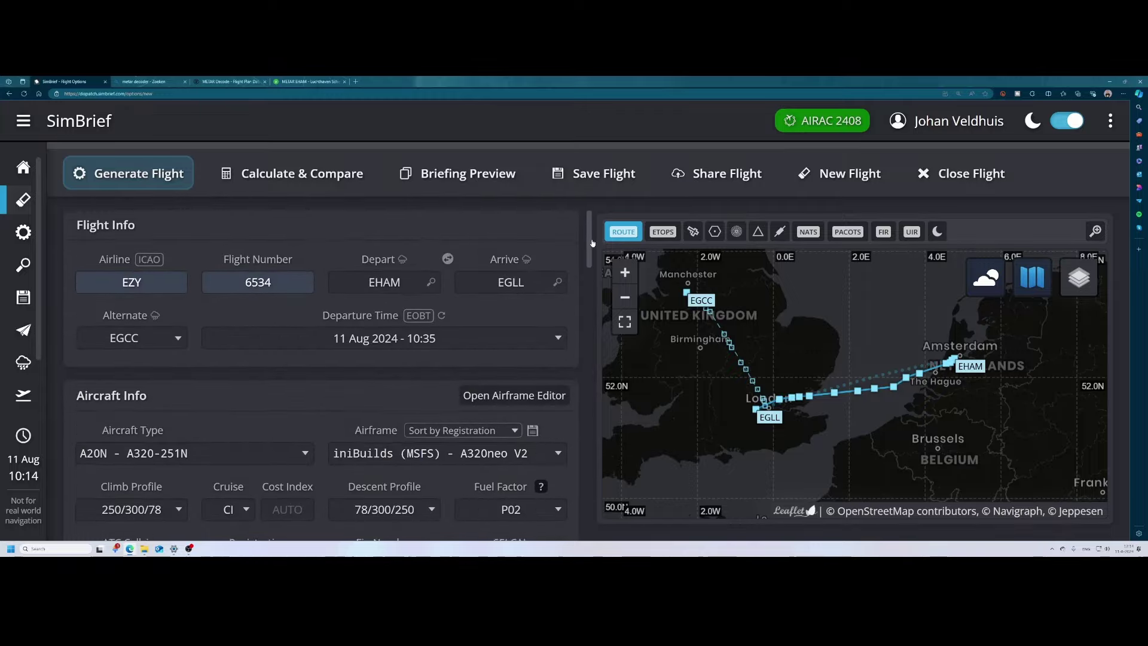
scroll(573, 337, down, 7)
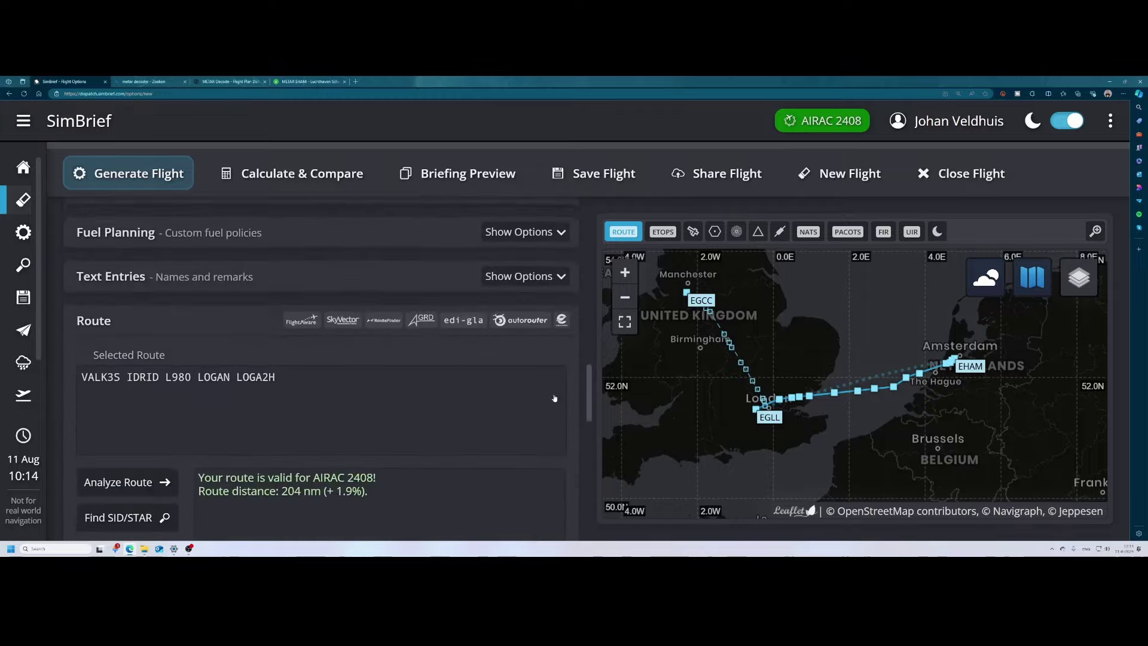
scroll(549, 407, down, 1)
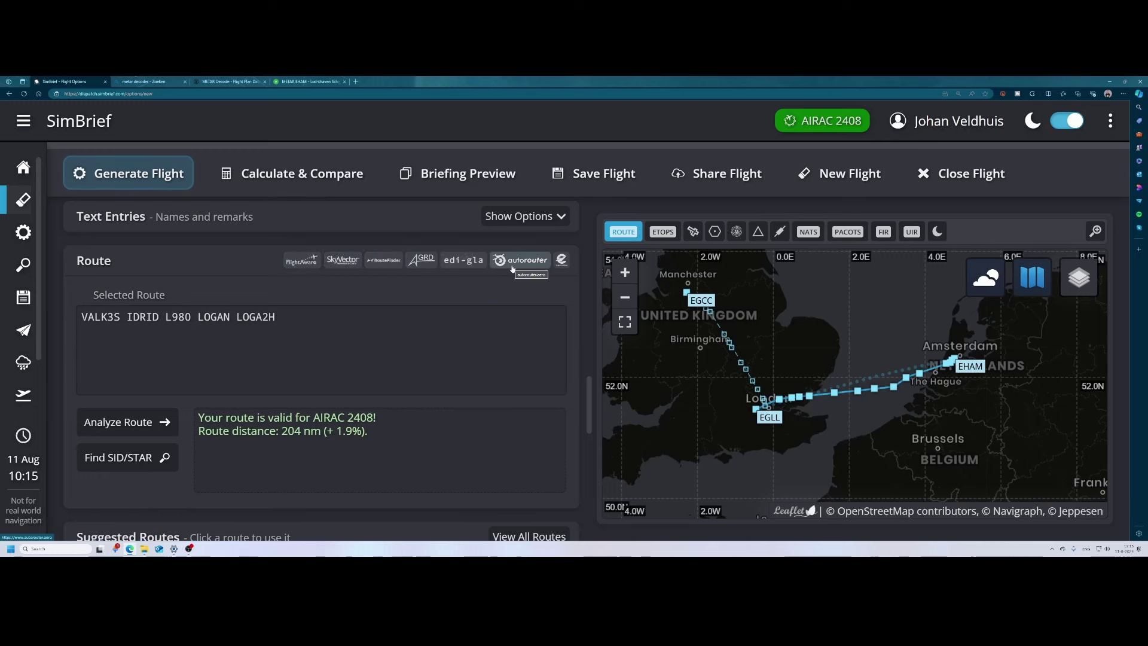
scroll(374, 325, down, 1)
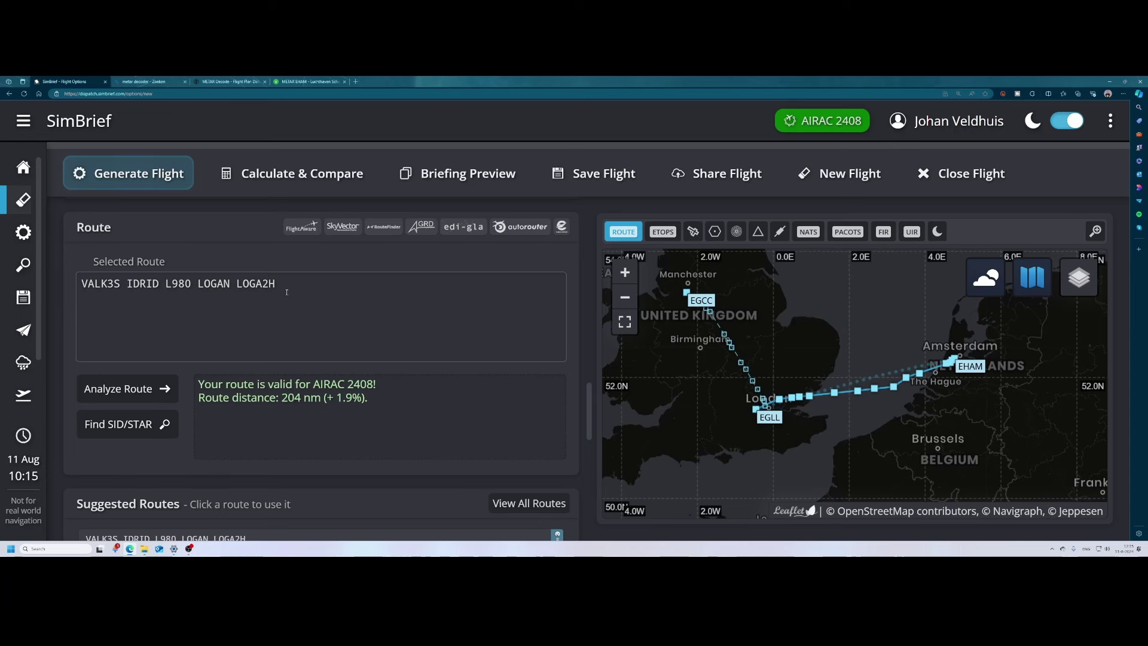
drag(281, 285, 80, 285)
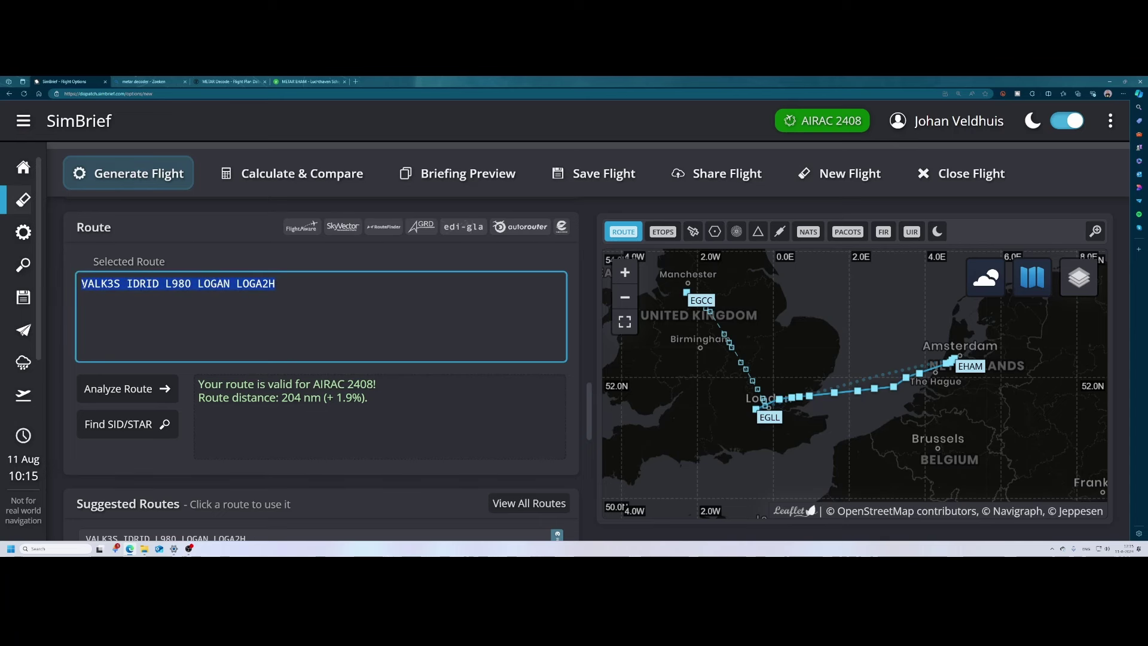
click(146, 298)
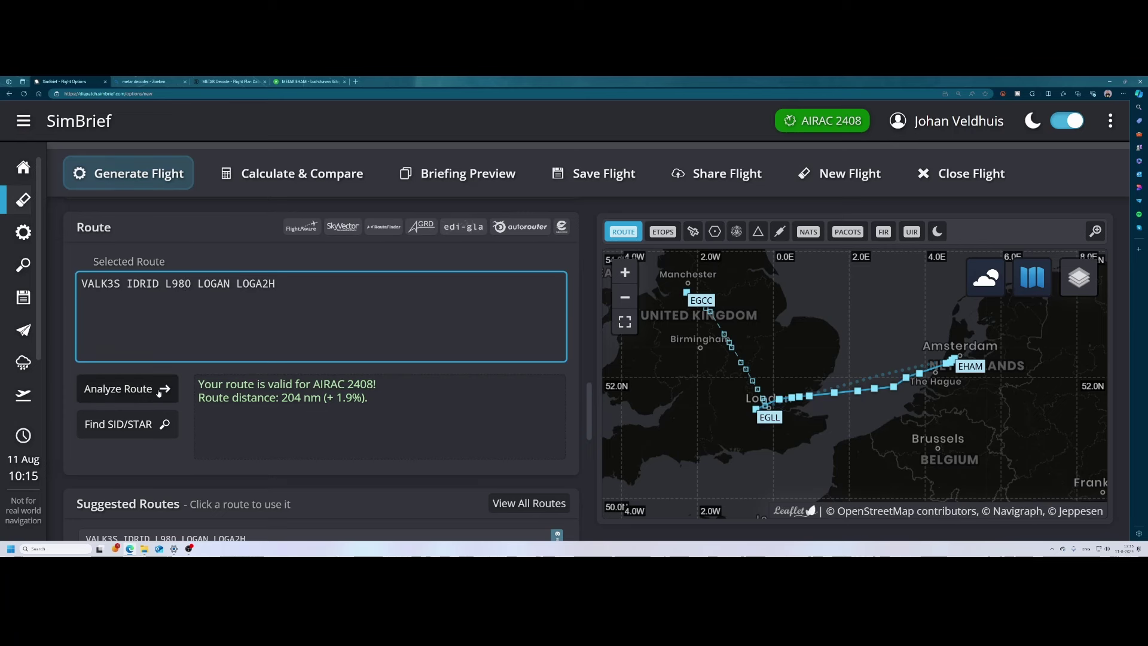
click(177, 396)
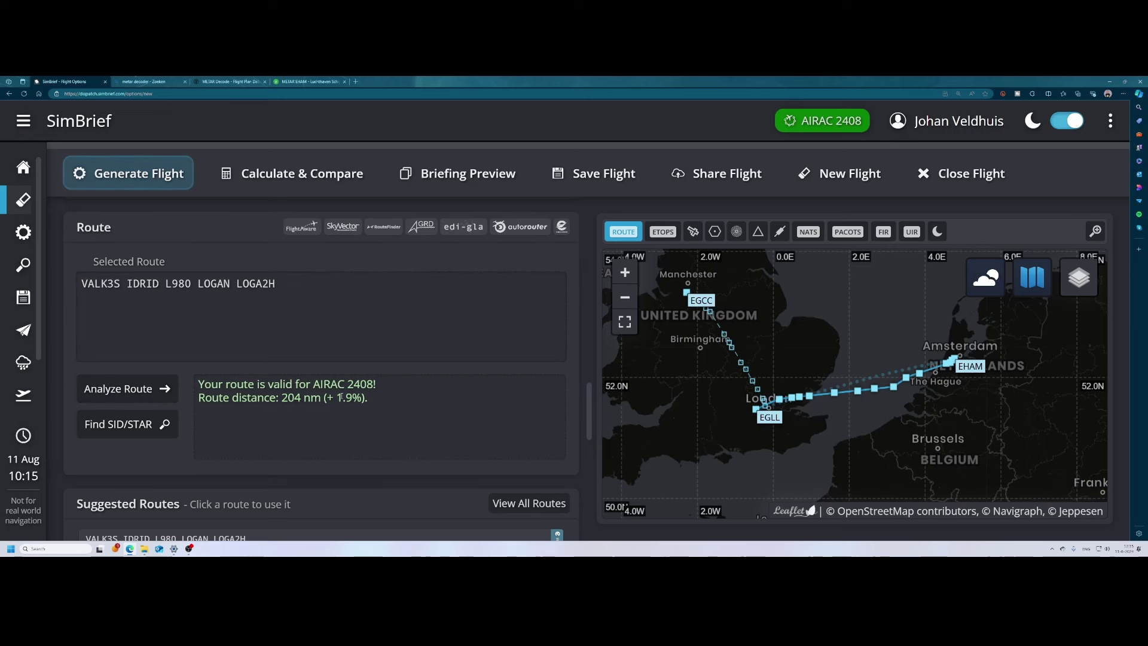
click(287, 294)
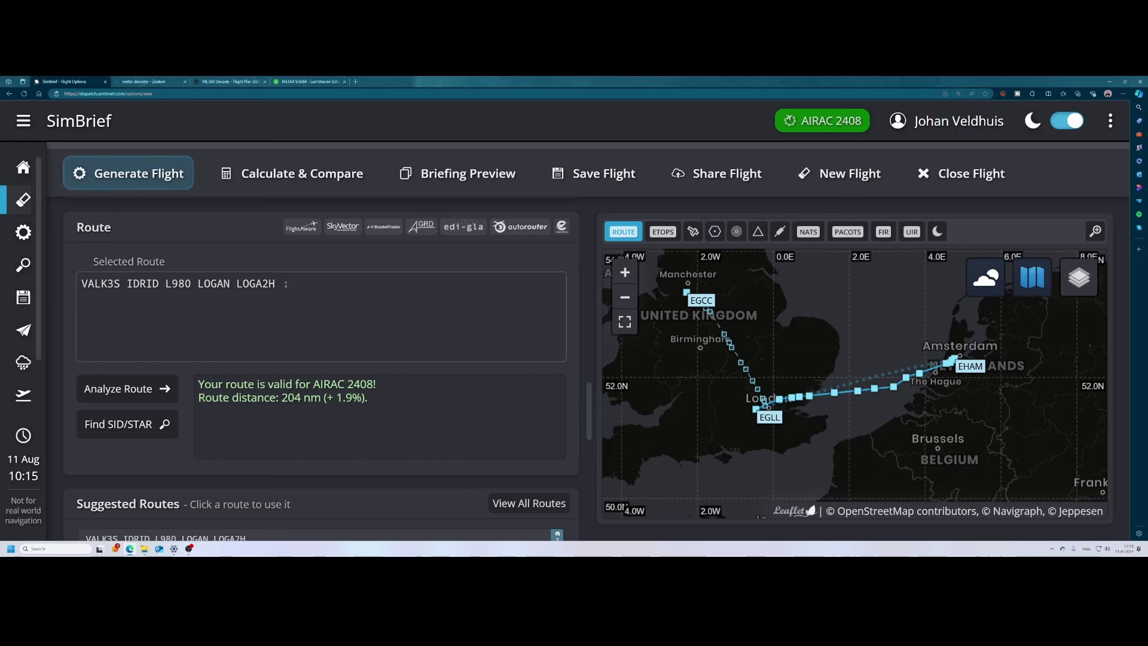
click(138, 391)
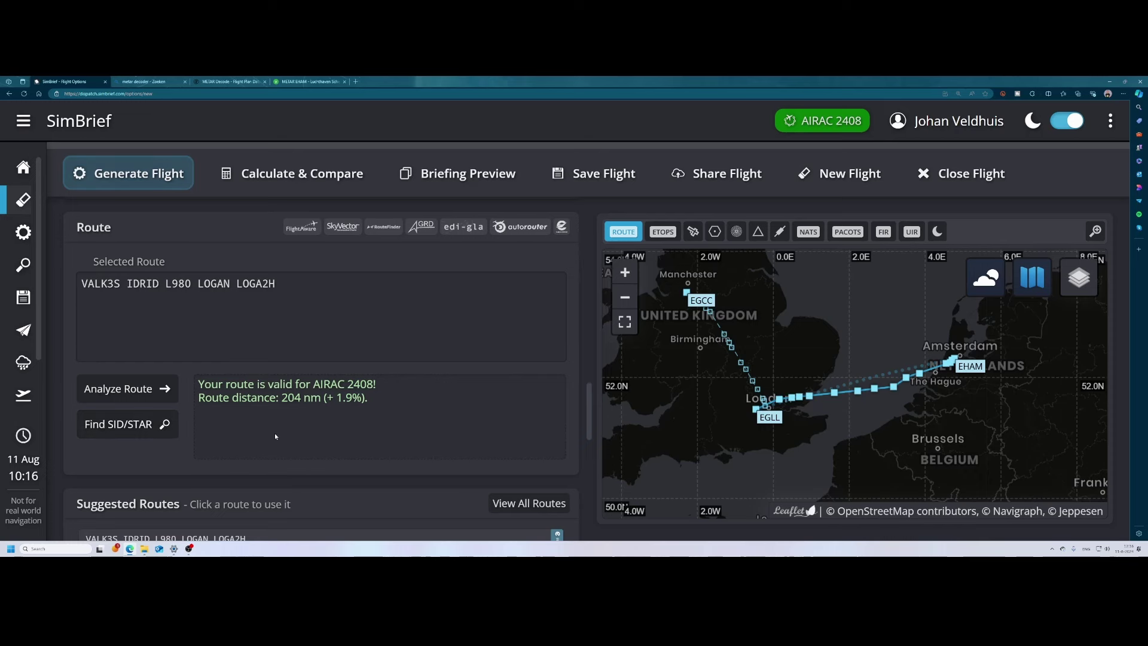
Step: Review the suggested routes from EHAM to EGLL
scroll(275, 435, down, 3)
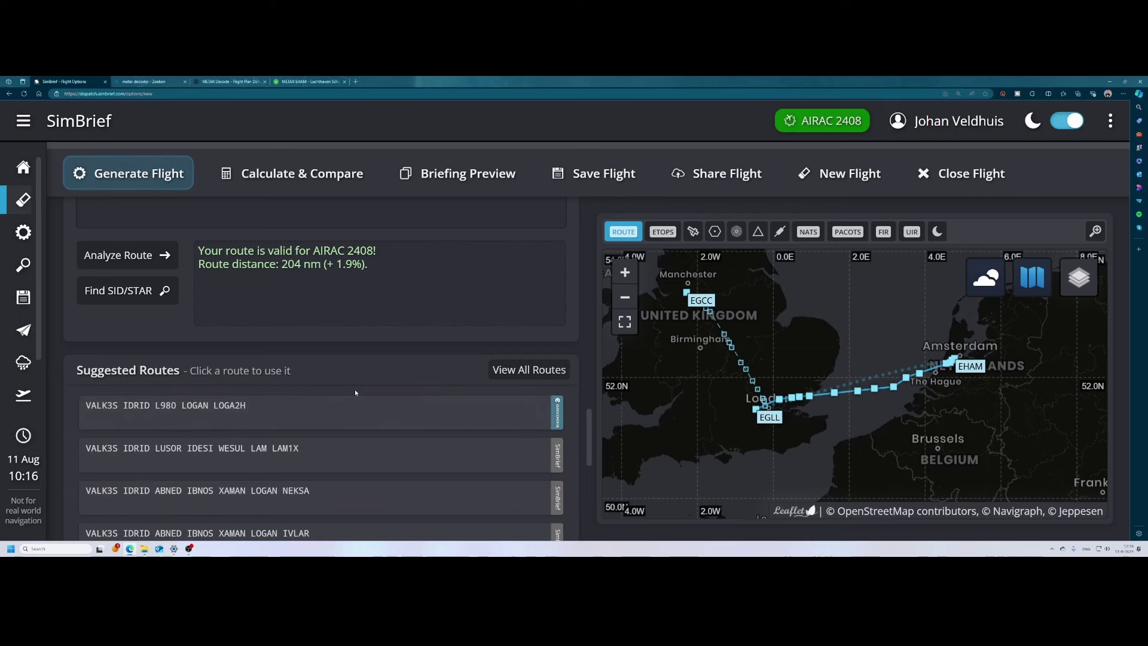
scroll(354, 389, down, 1)
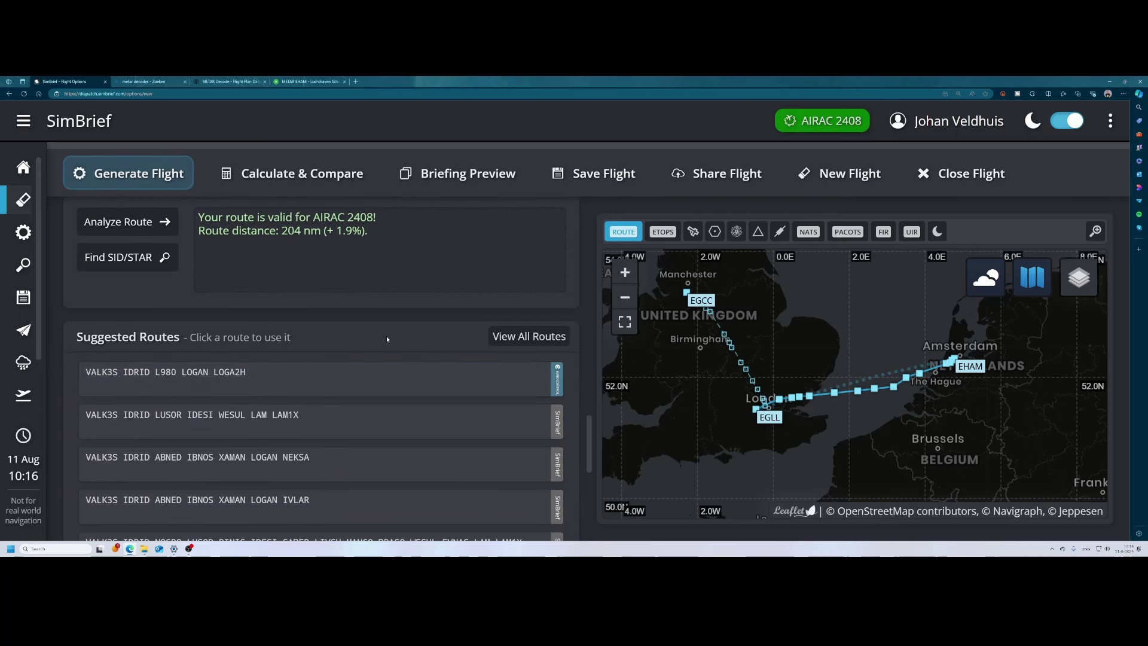
scroll(359, 335, down, 1)
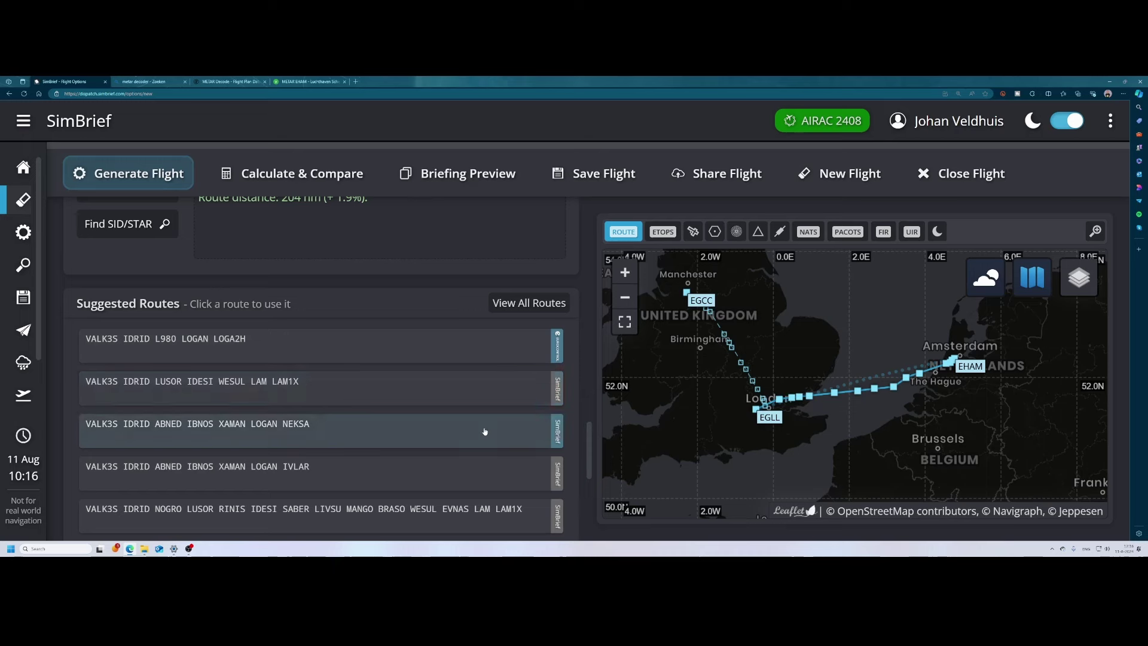
scroll(485, 432, down, 1)
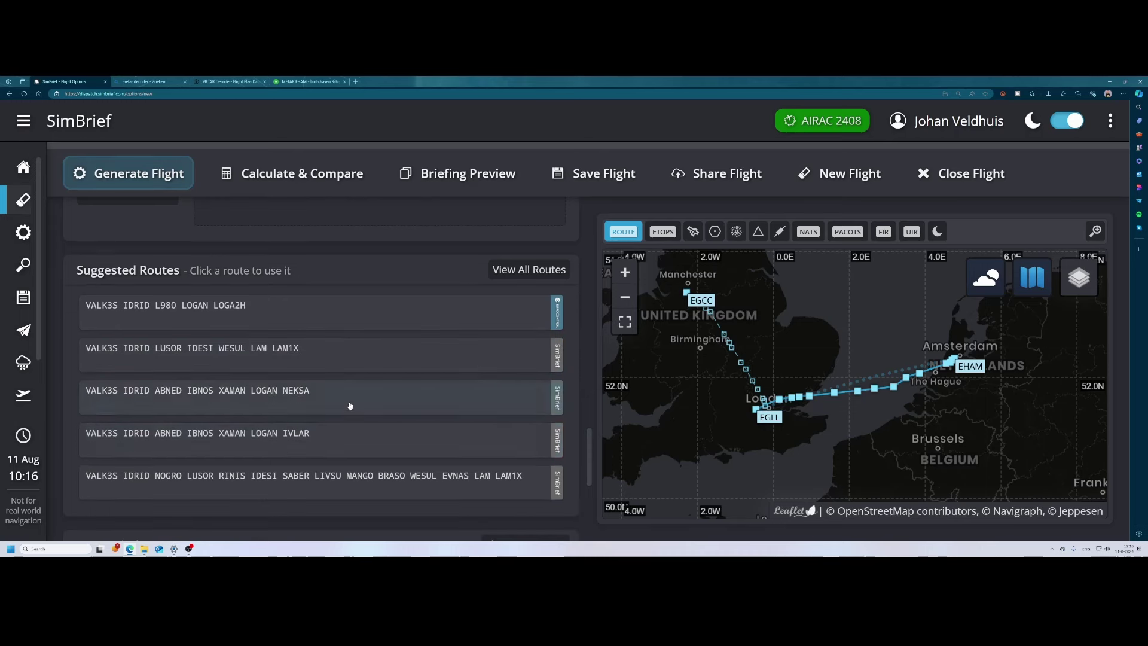
Step: Compare the alternative suggested routes with the selected route VALK3S IDRID L980 LOGAN LOGA2H
scroll(486, 421, down, 1)
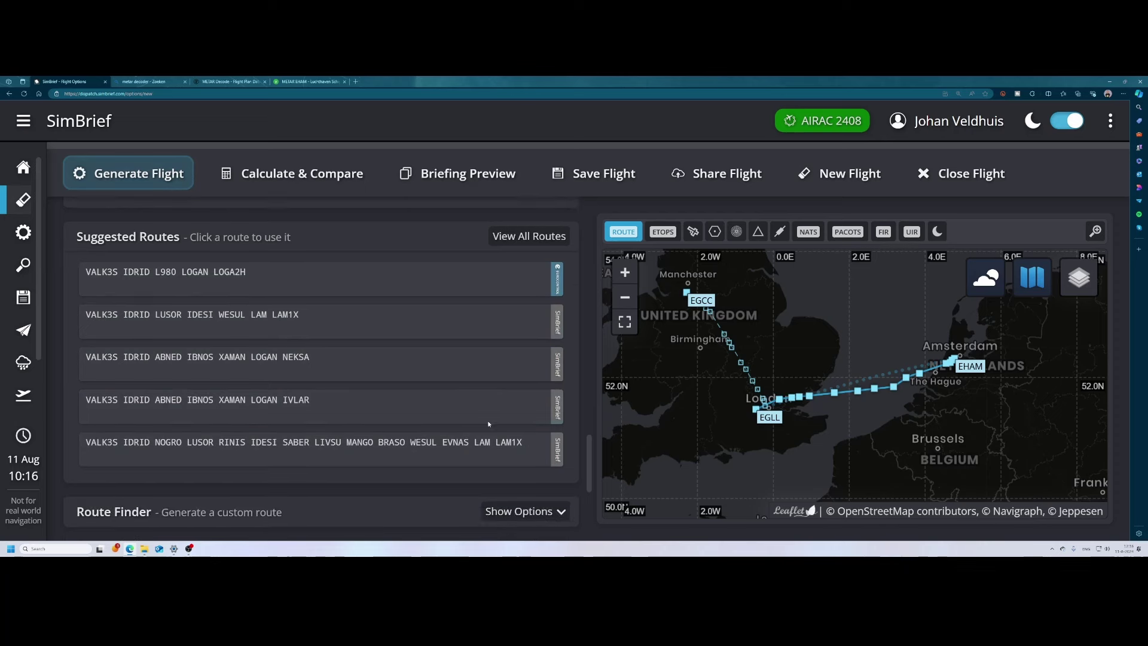
scroll(489, 419, up, 1)
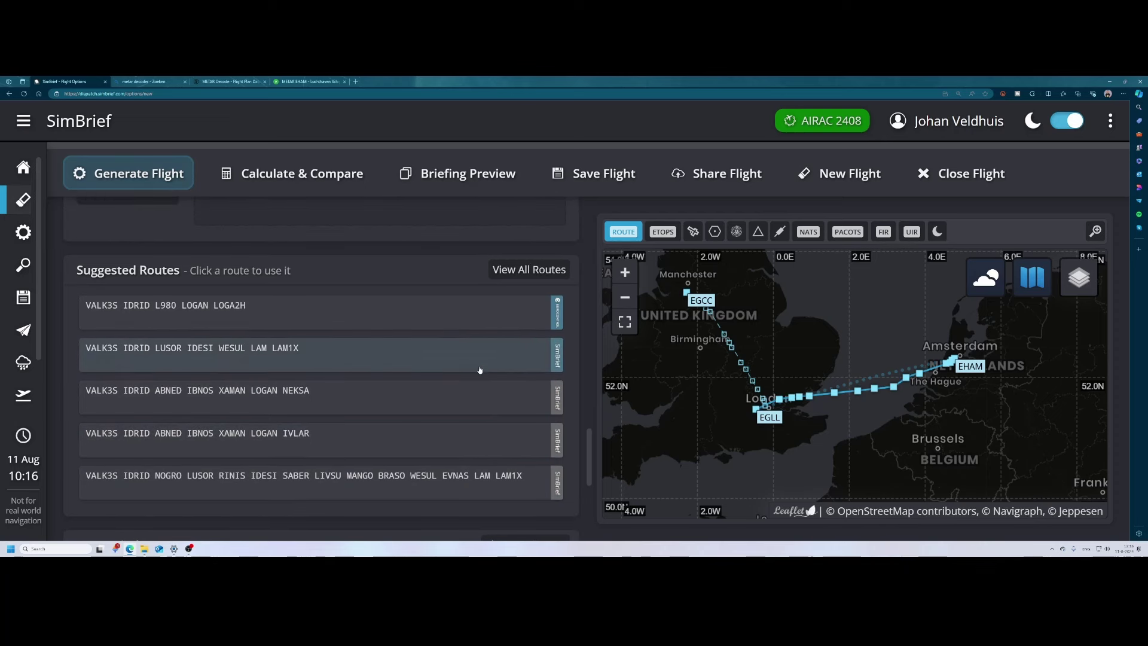
click(416, 363)
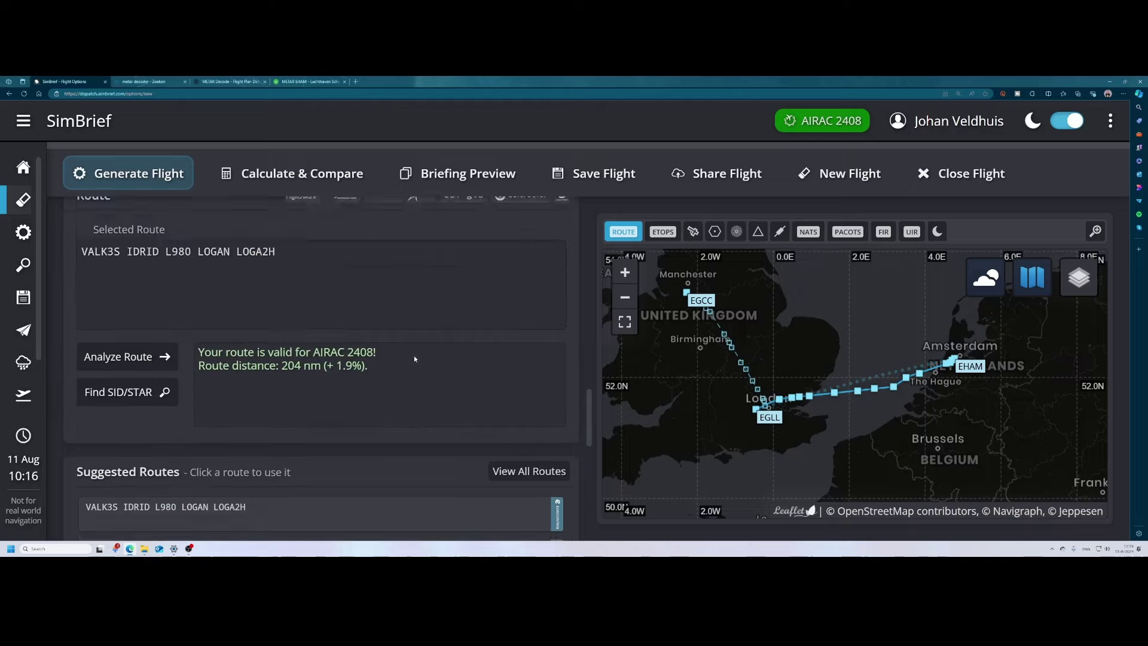
scroll(344, 381, down, 3)
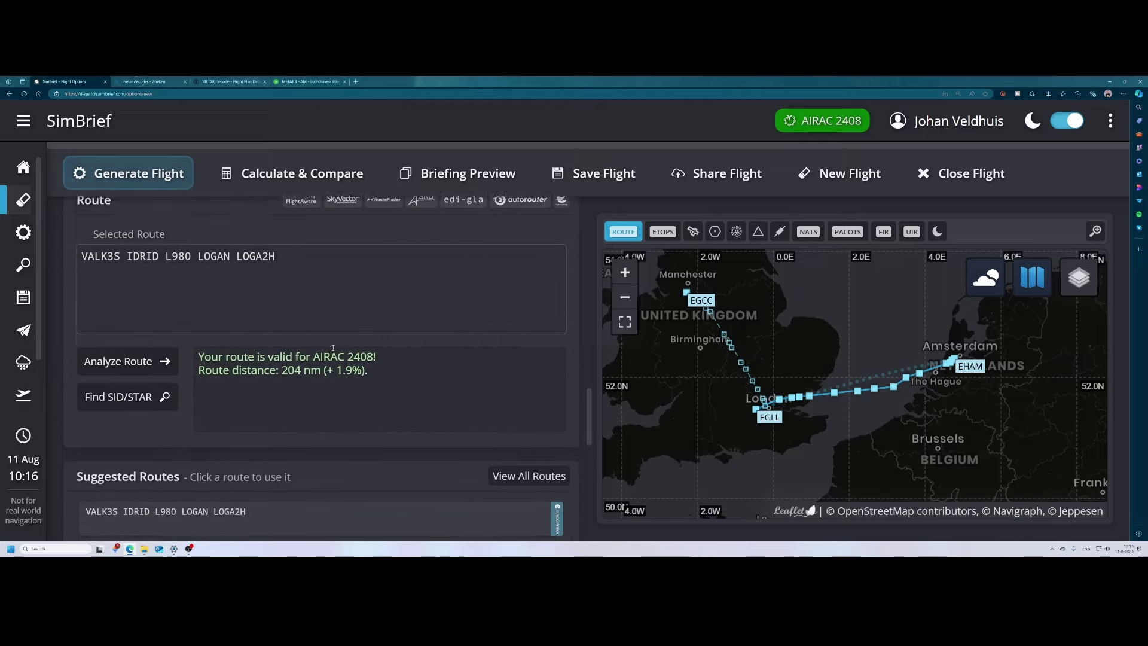
scroll(345, 381, down, 1)
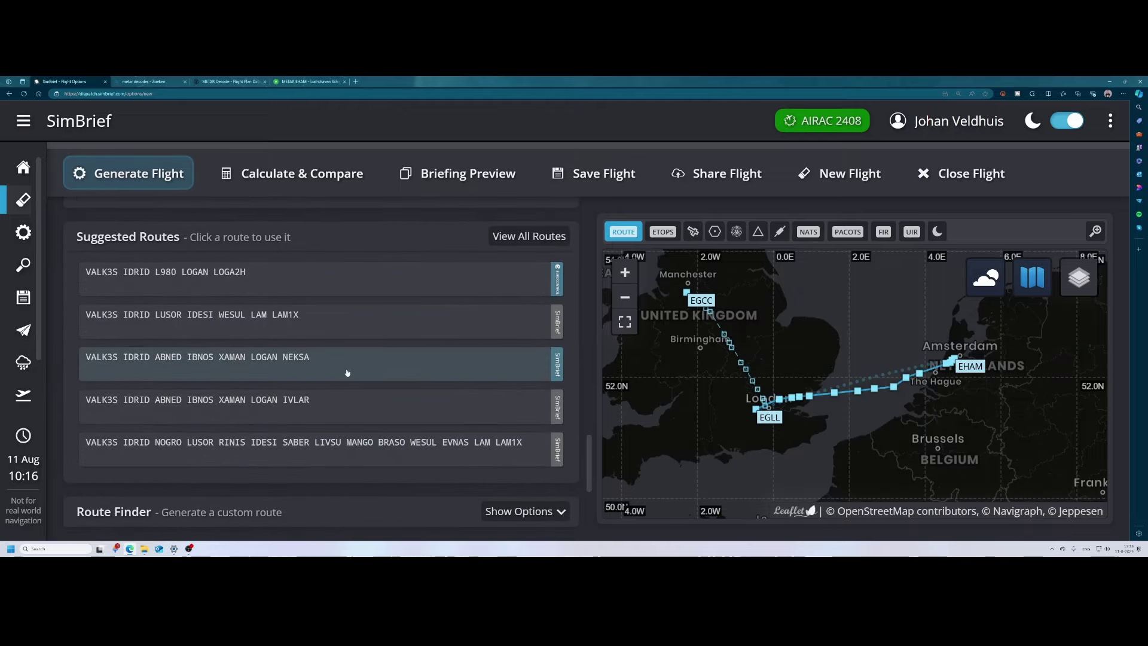
scroll(348, 374, down, 1)
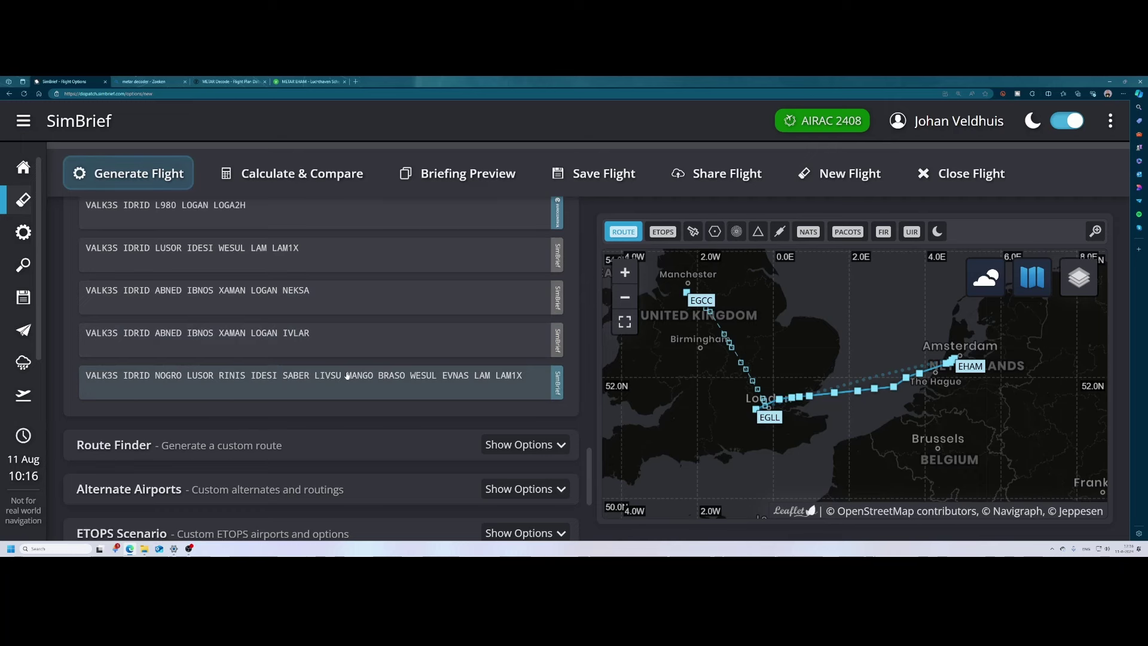
Step: Review the Route Finder settings, including the route types, and the ETOPS Scenario options, collapsing each section again
scroll(347, 375, down, 1)
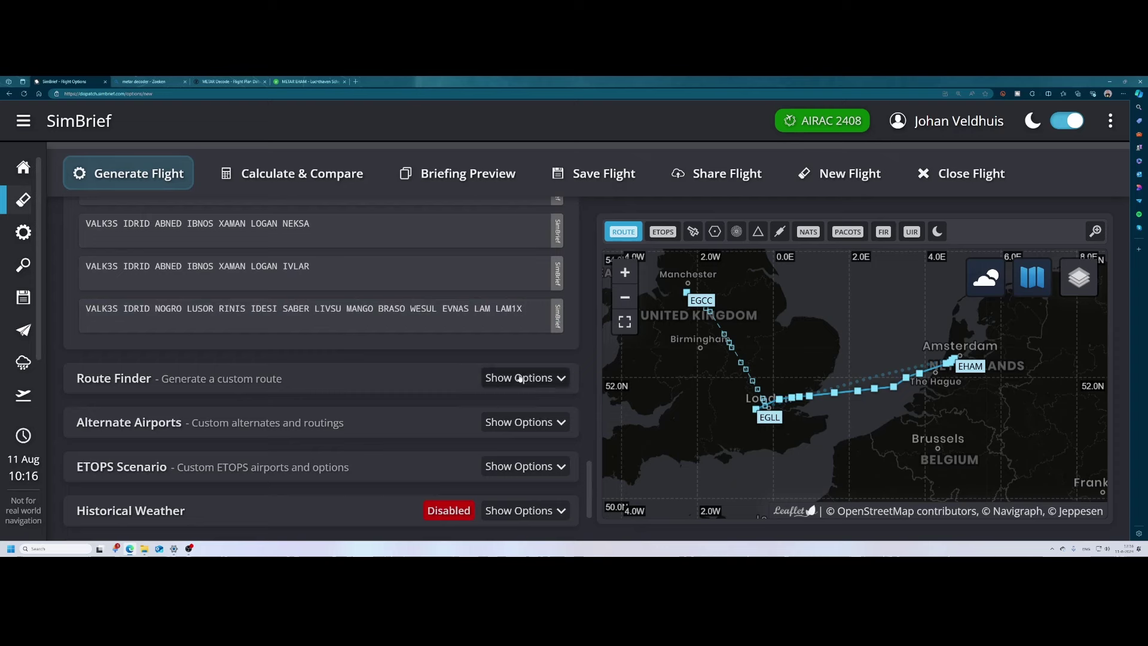
click(524, 377)
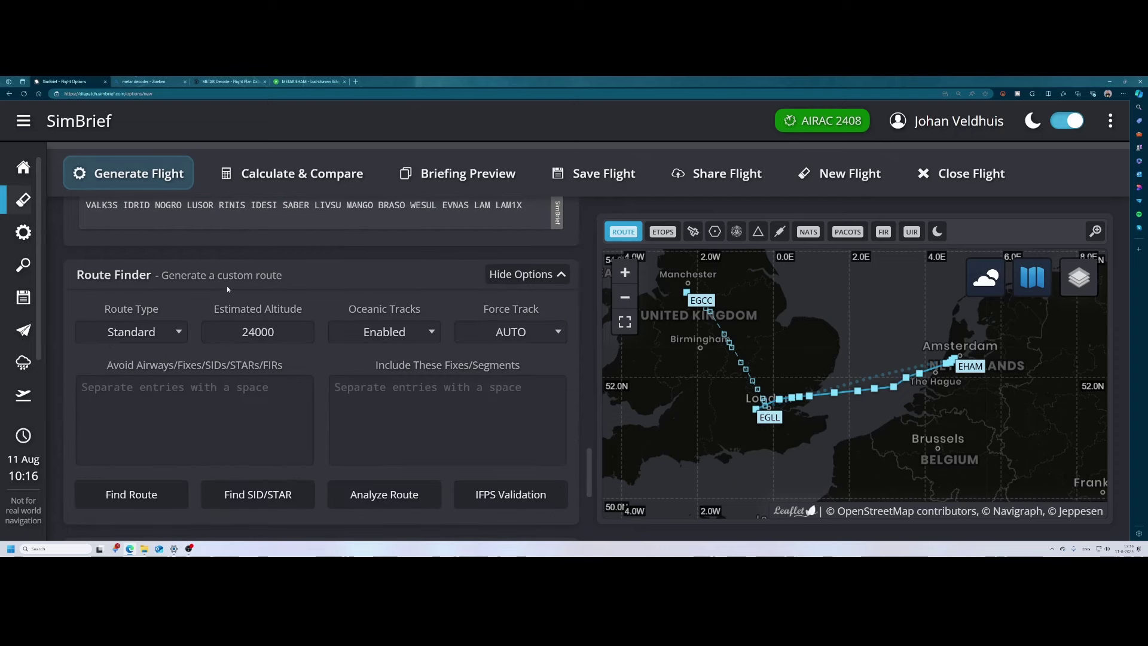
click(140, 333)
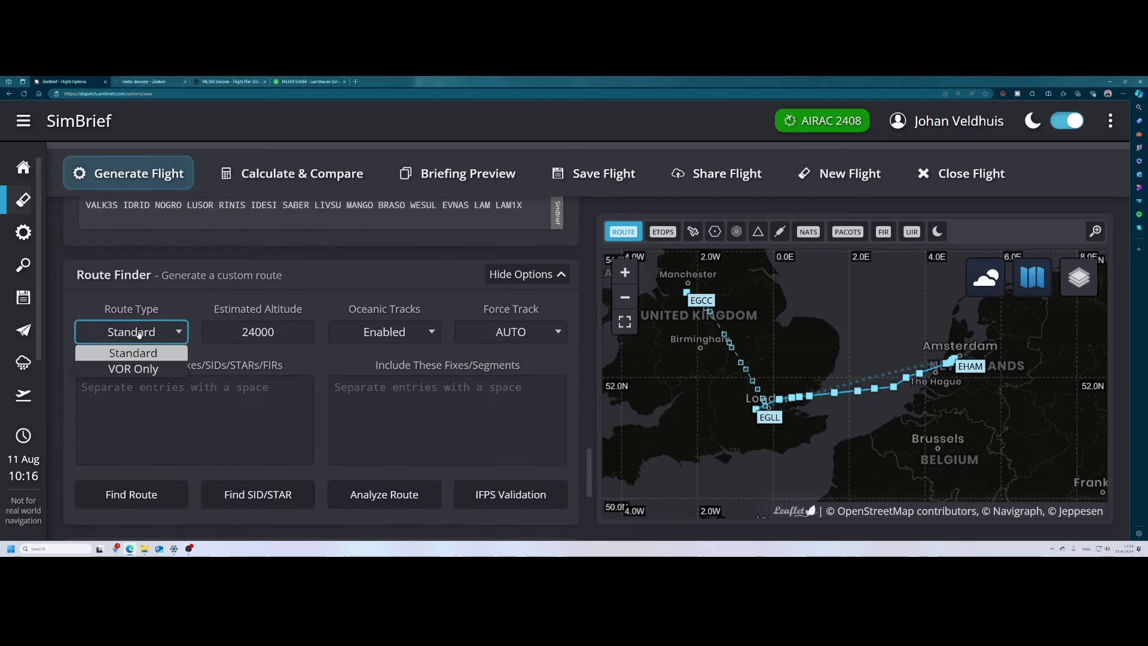
click(150, 328)
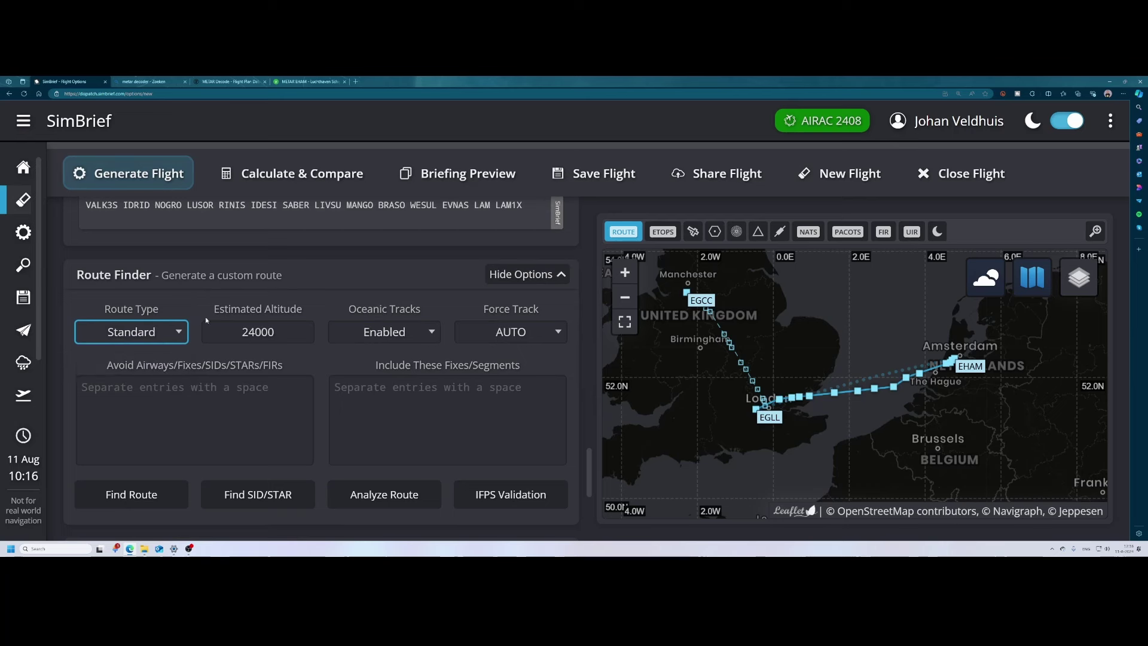
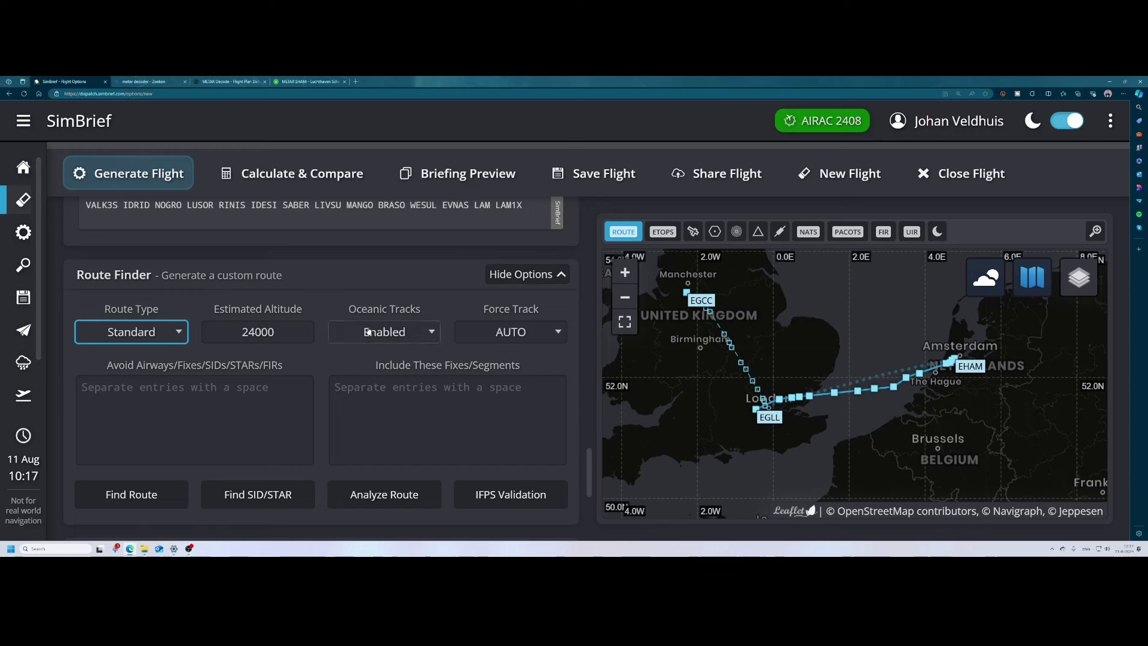
click(527, 277)
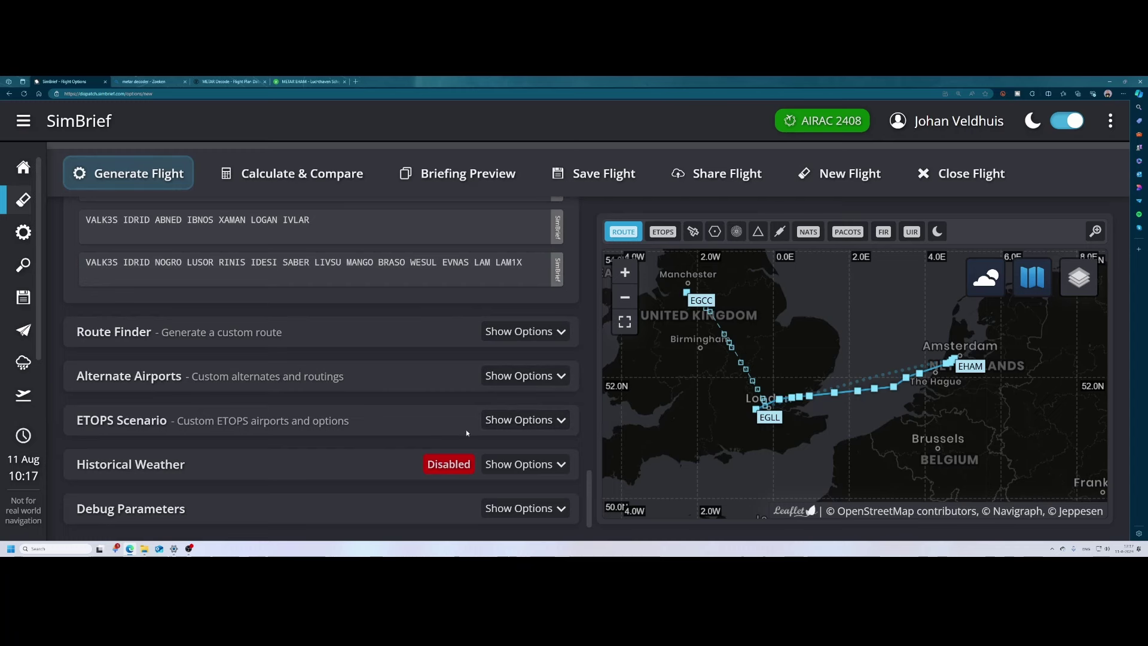
click(525, 420)
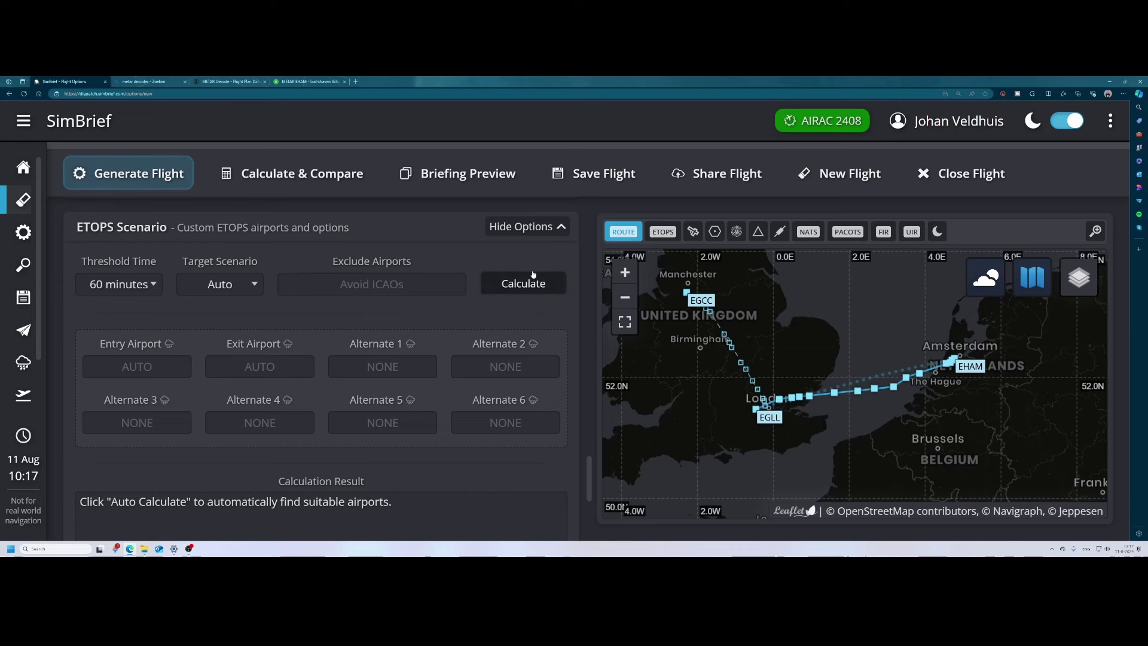
click(529, 230)
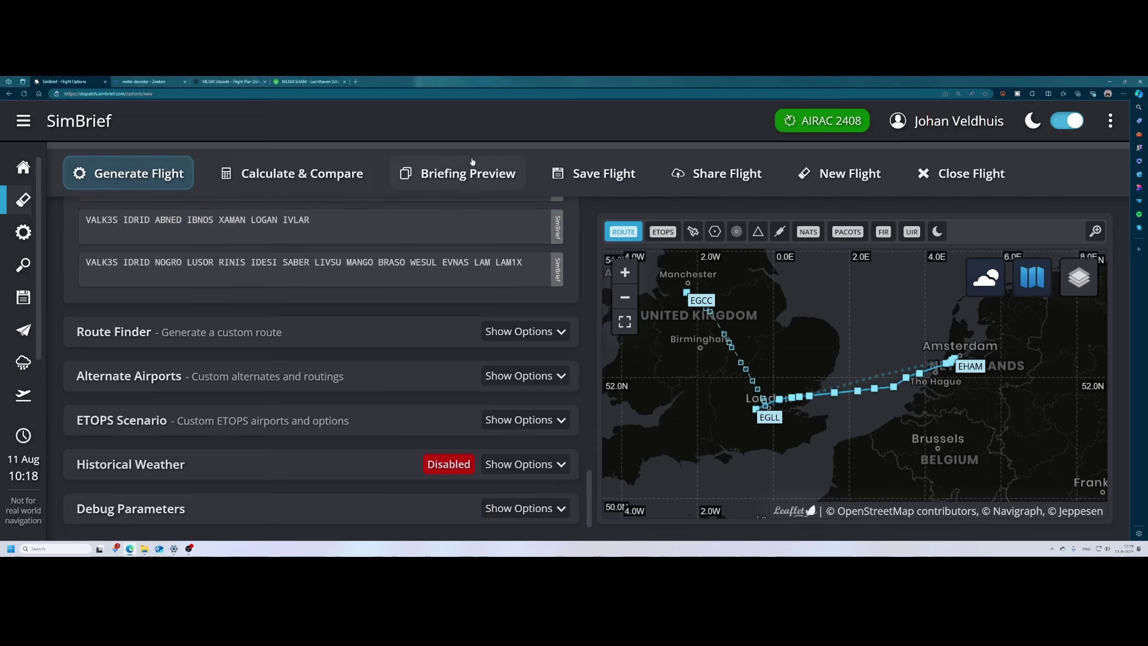
Step: Open the briefing preview and examine the OFP header for the flight number, airports, aircraft and schedule
click(463, 174)
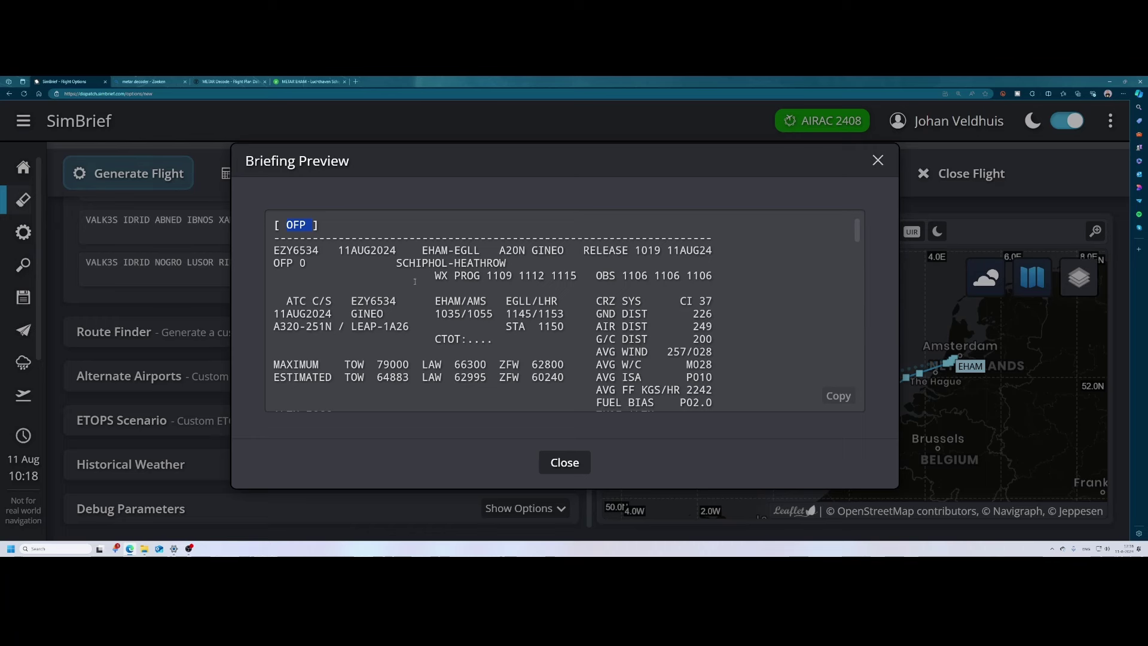
drag(279, 250, 319, 251)
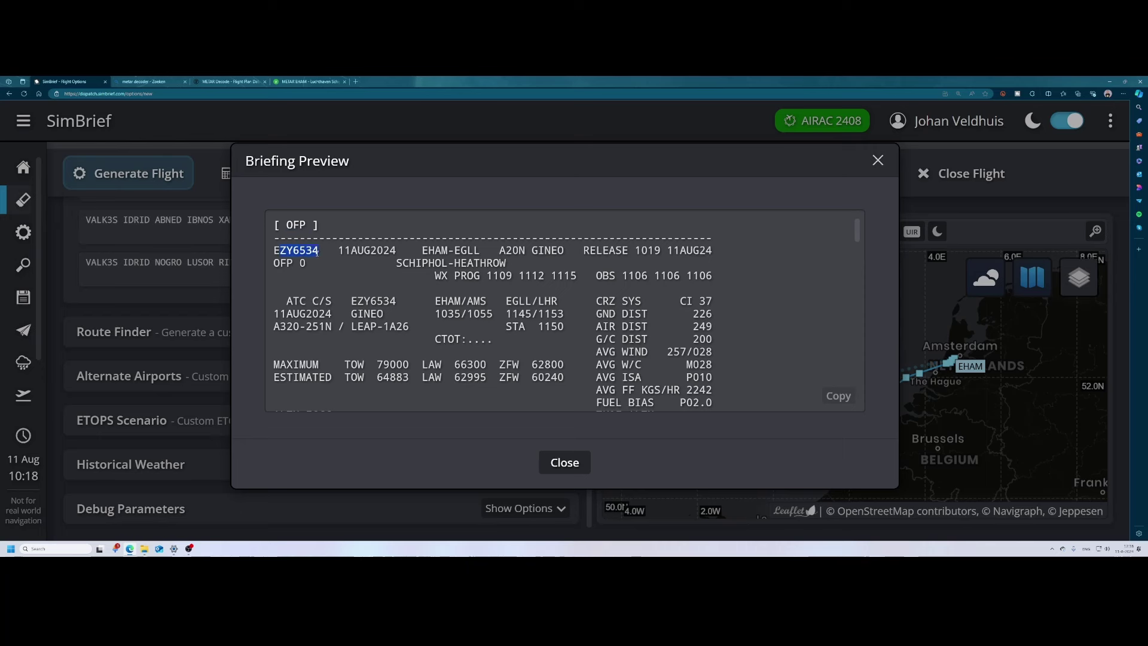
click(330, 201)
drag(421, 250, 568, 251)
click(487, 201)
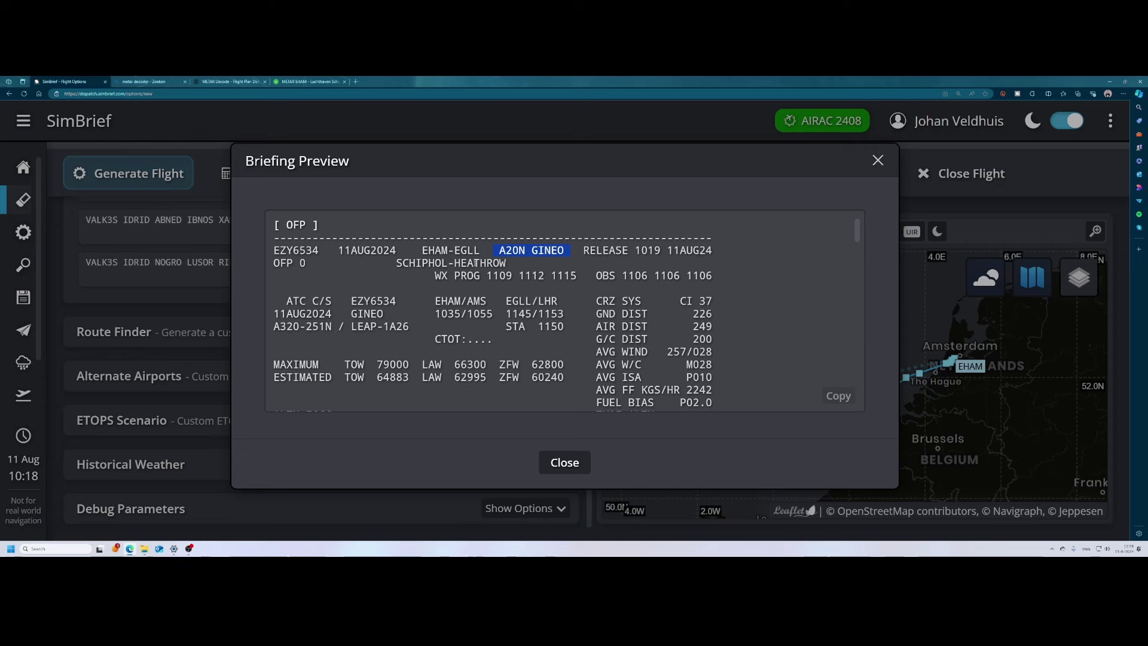
drag(409, 263, 503, 264)
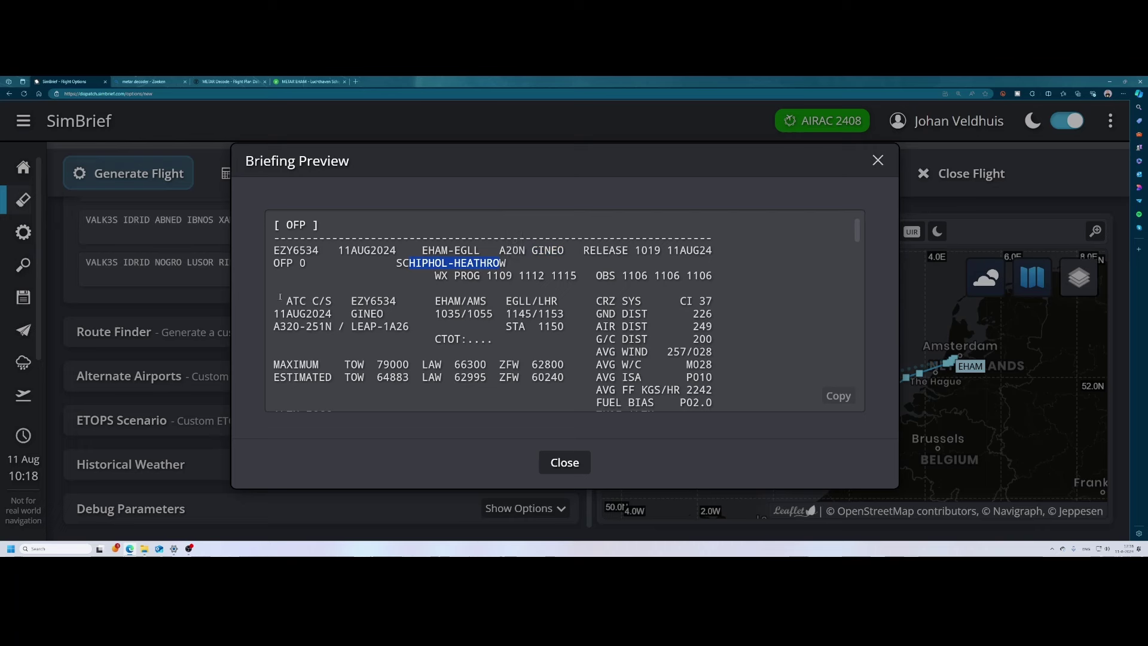
mouse_move(280, 297)
mouse_down()
mouse_move(335, 314)
mouse_move(585, 329)
mouse_move(664, 363)
mouse_move(673, 352)
mouse_up()
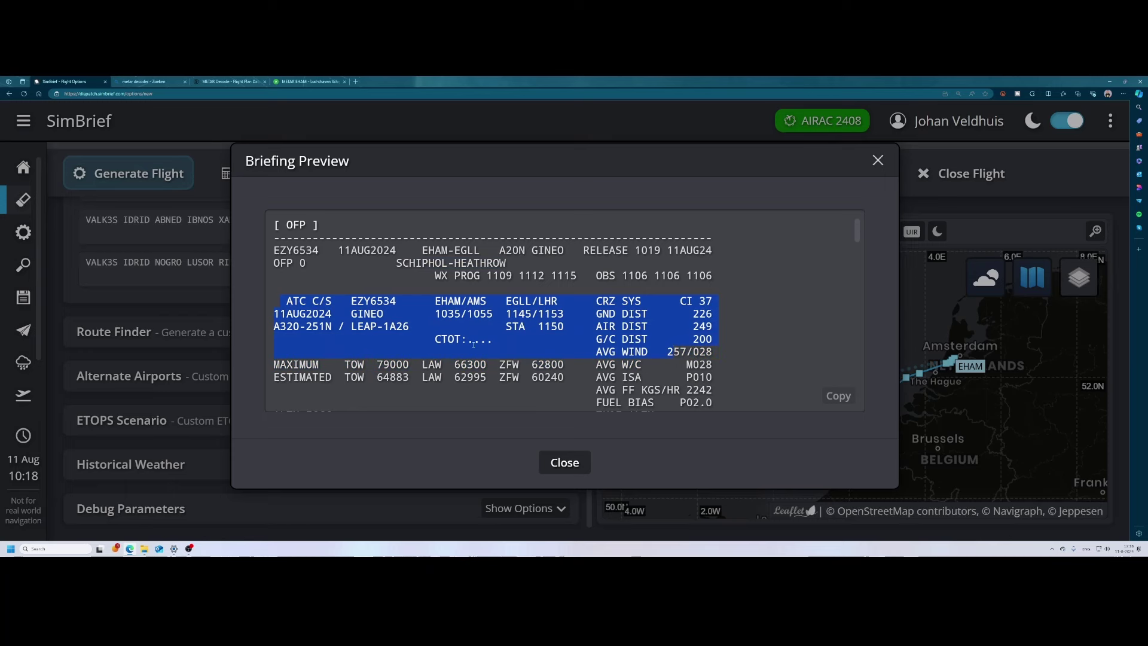
Step: Examine the OFP's maximum and estimated weights, cost index, distances, alternate and flight level steps
scroll(530, 331, down, 1)
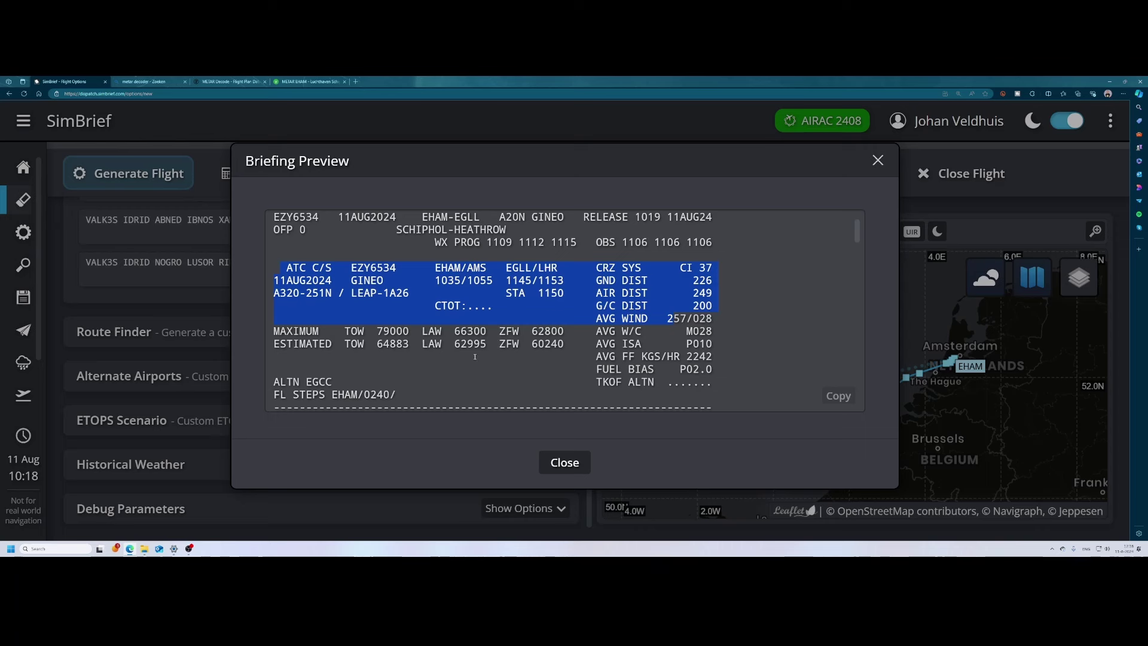
drag(570, 345, 271, 347)
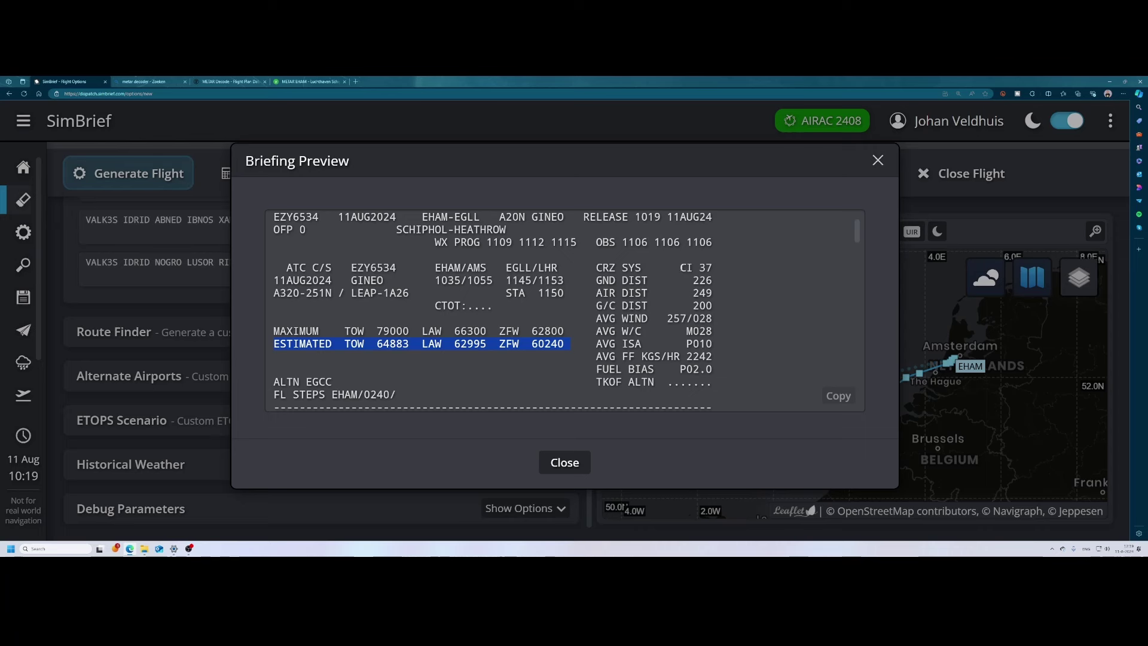
double_click(694, 268)
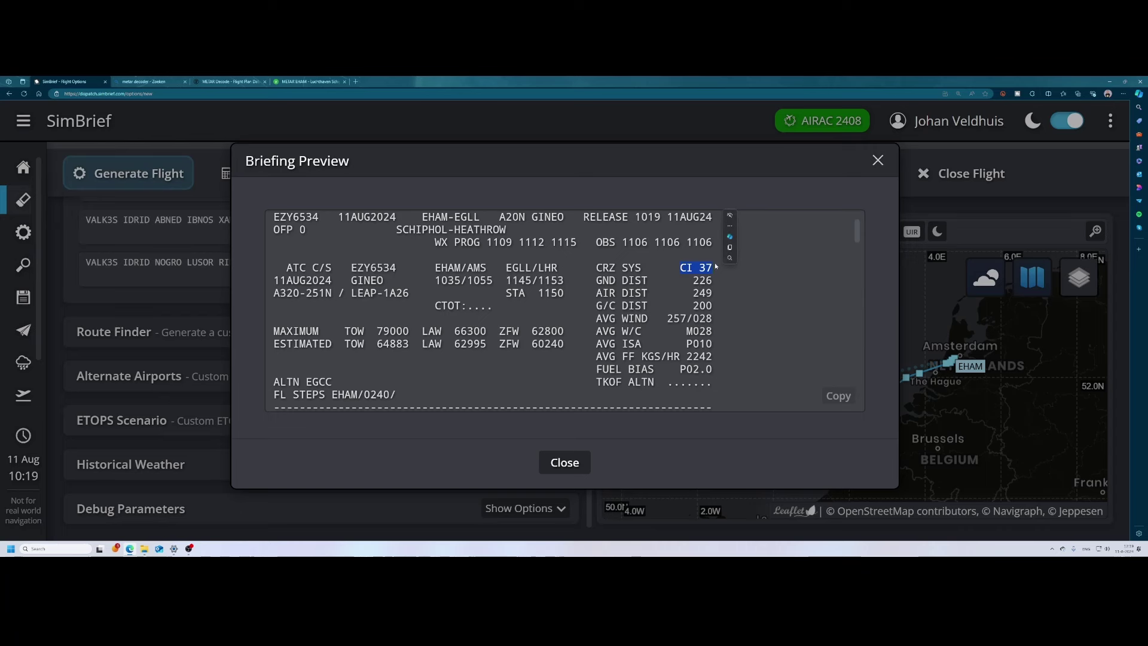
click(691, 283)
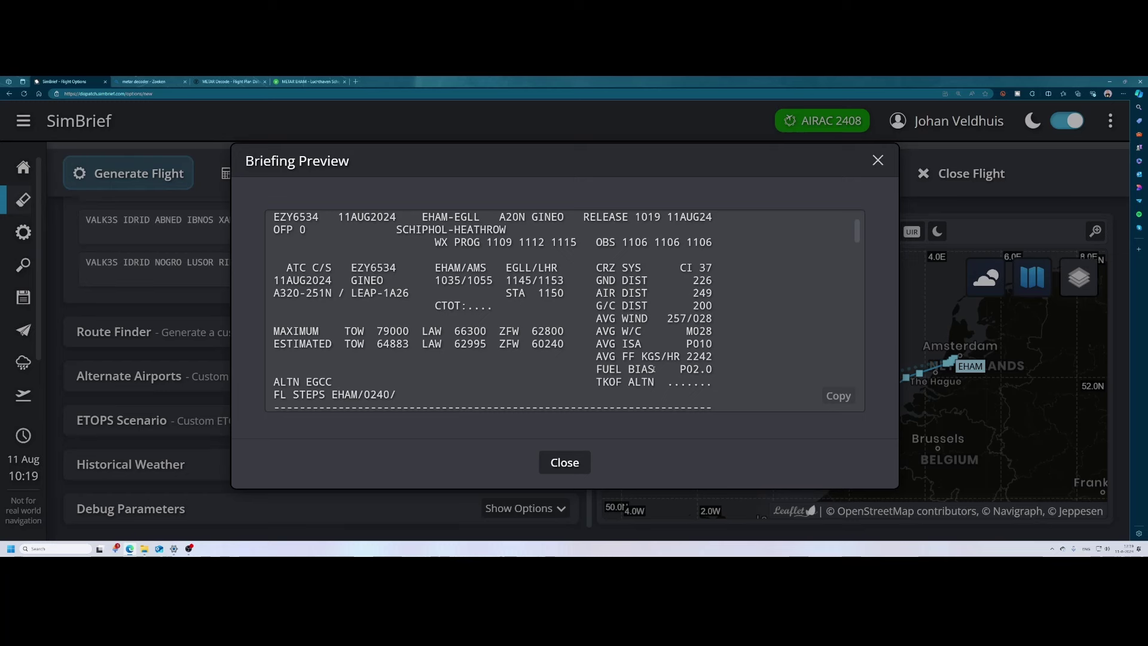
scroll(436, 348, down, 1)
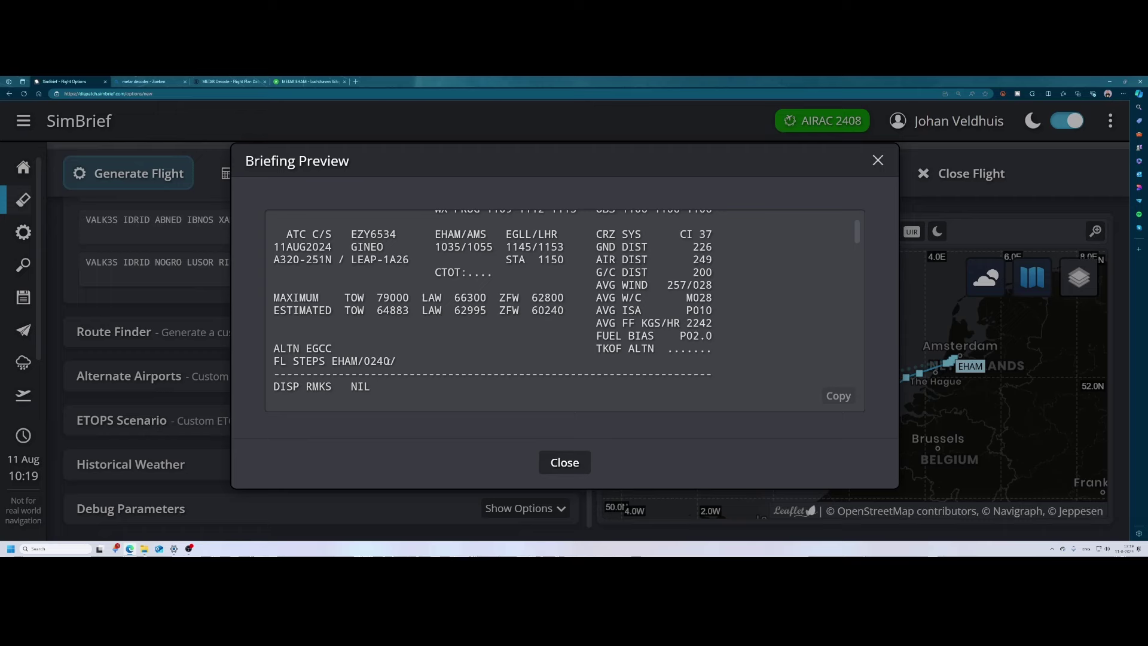
Step: Examine the planned fuel table in the OFP, covering trip fuel and time, extra, takeoff and taxi fuel
scroll(396, 361, down, 5)
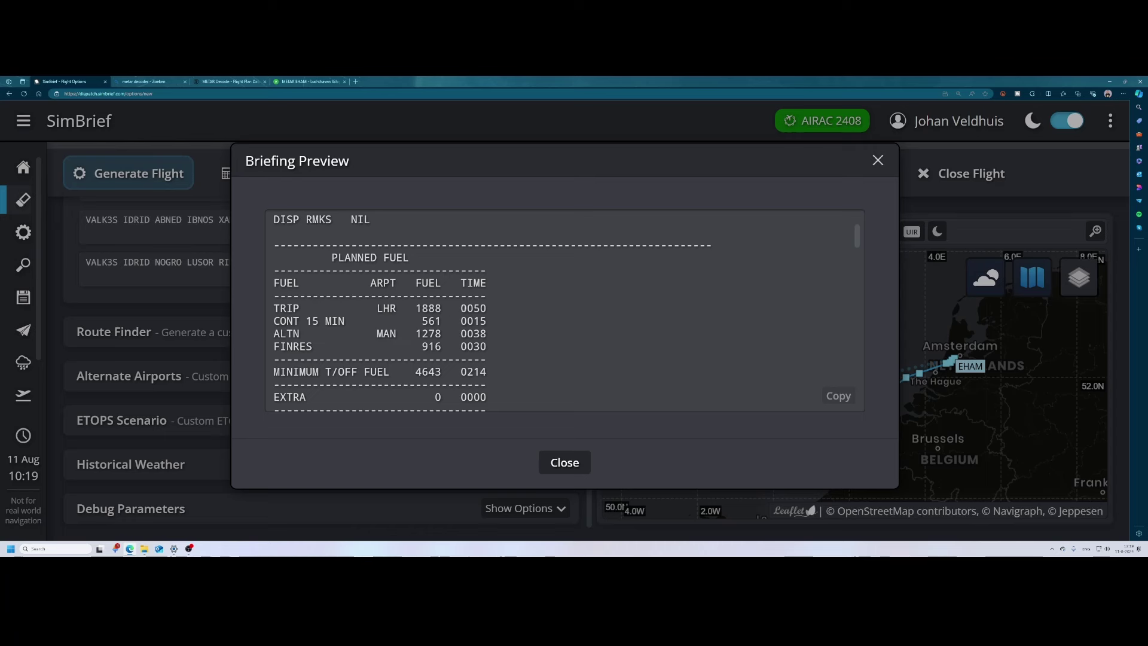
drag(473, 308, 489, 311)
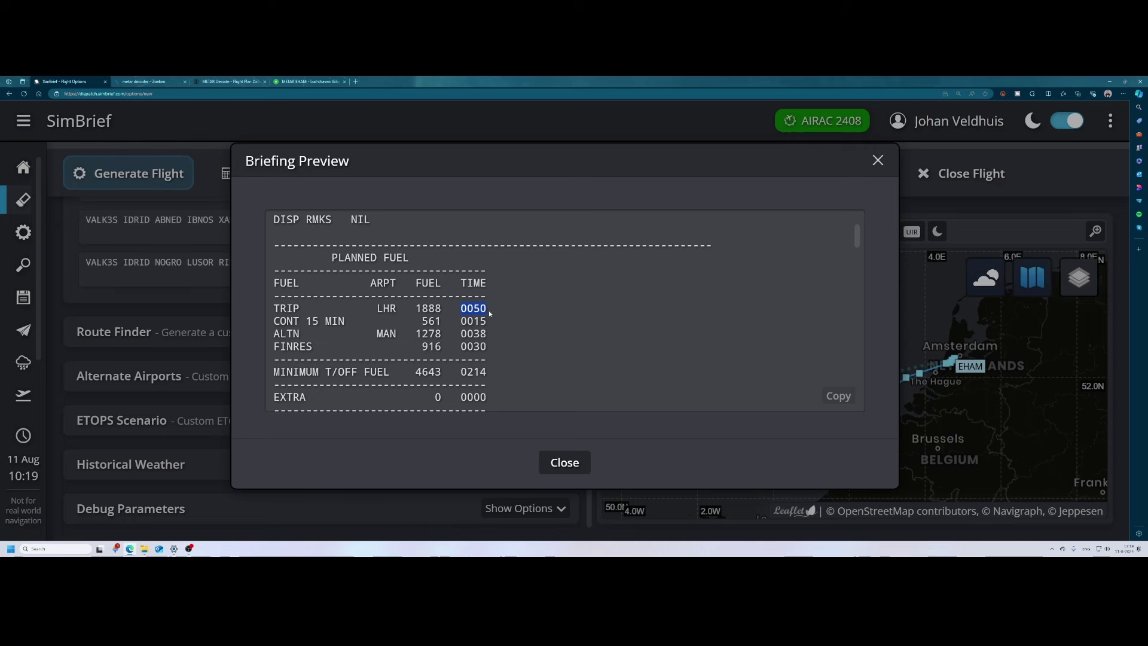
double_click(428, 309)
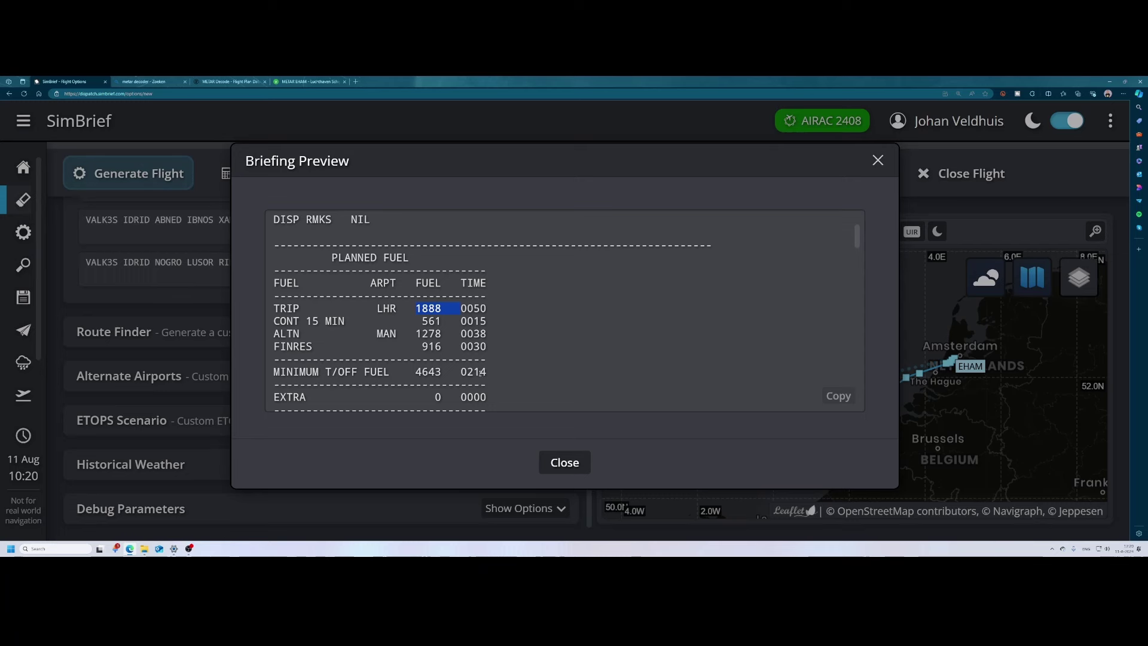
scroll(482, 371, down, 1)
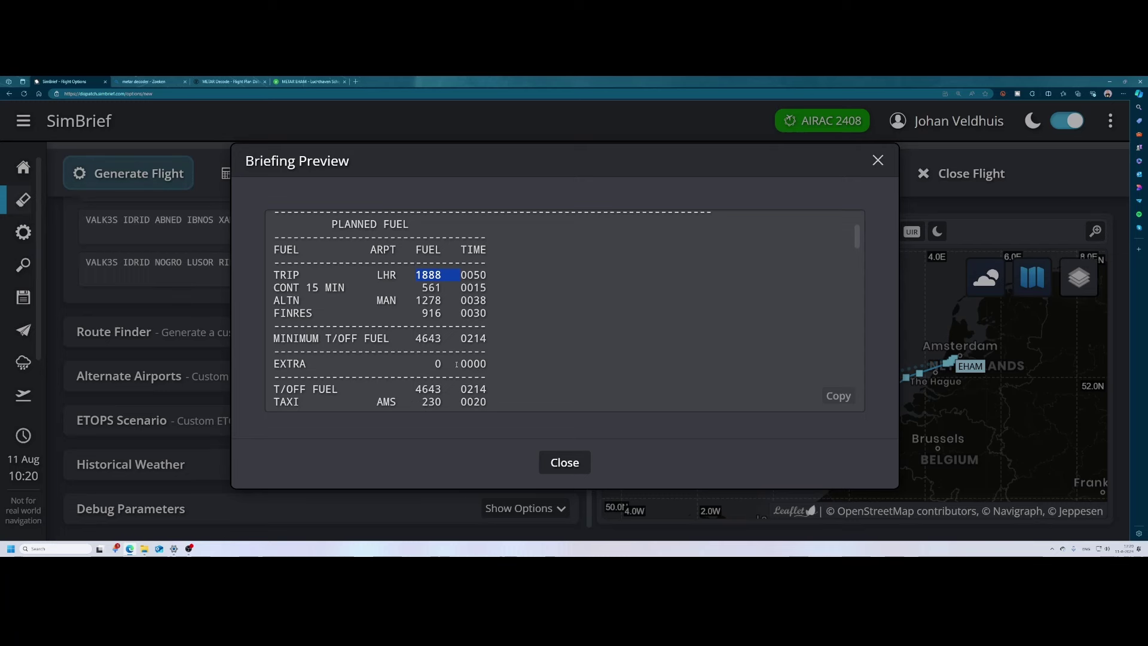
drag(274, 364, 490, 364)
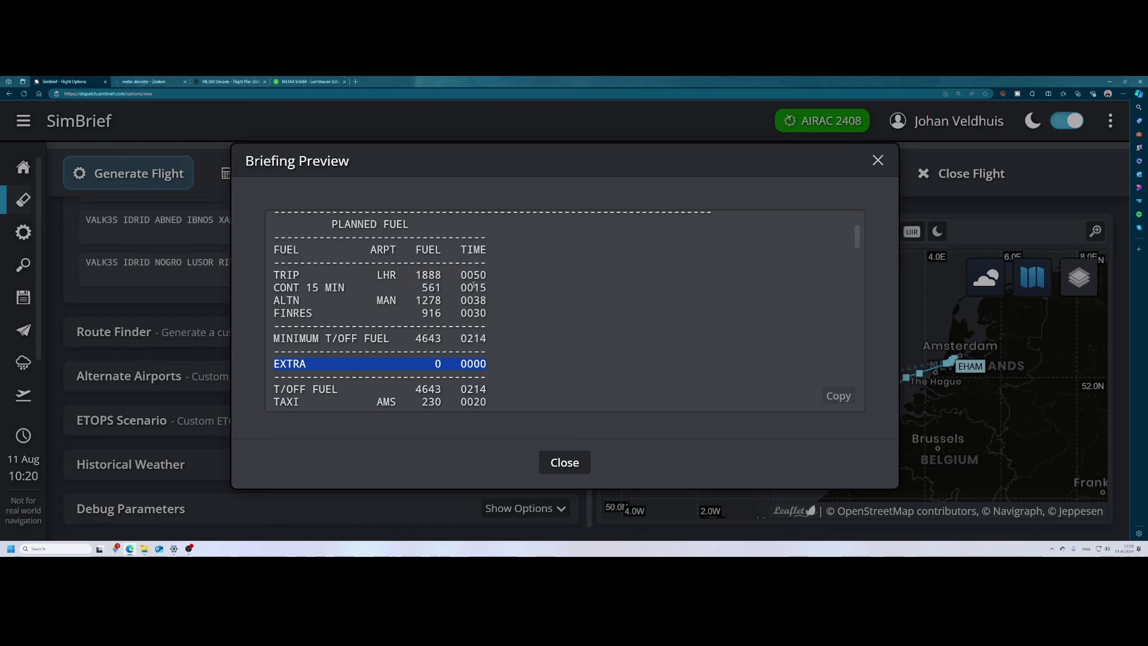
double_click(428, 275)
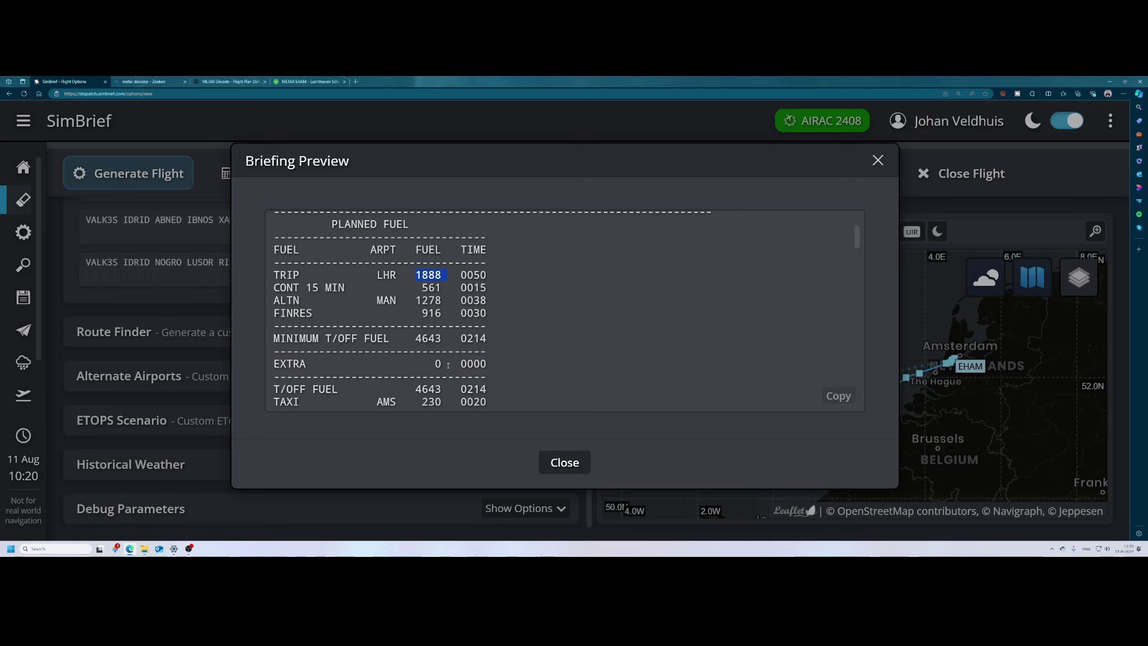
scroll(450, 366, down, 1)
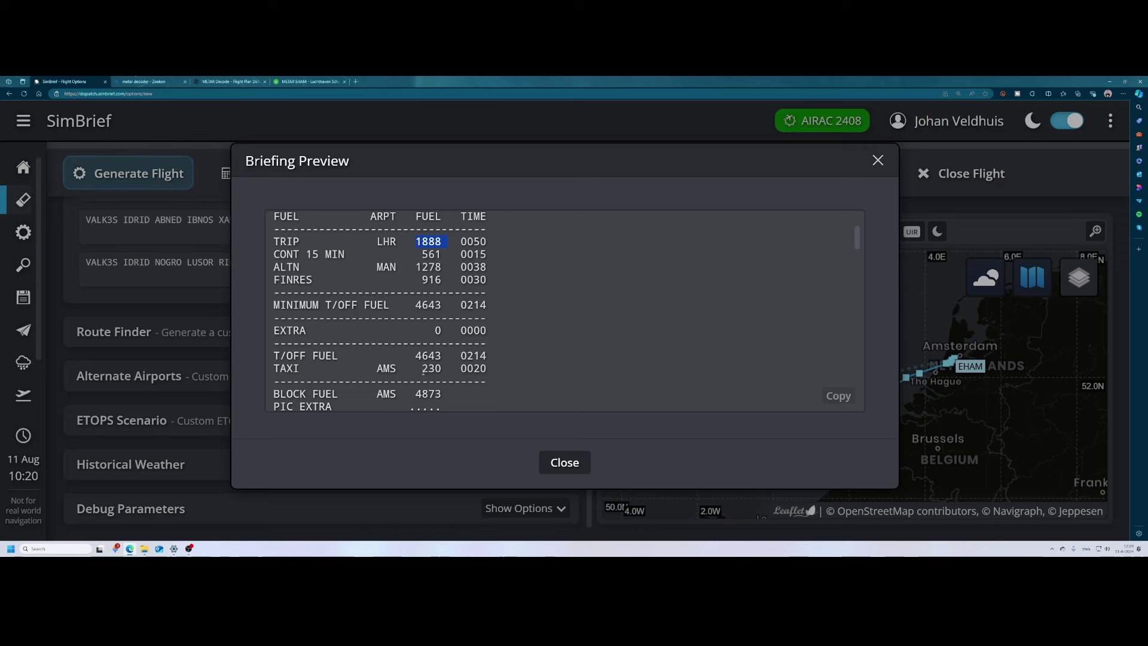
click(424, 370)
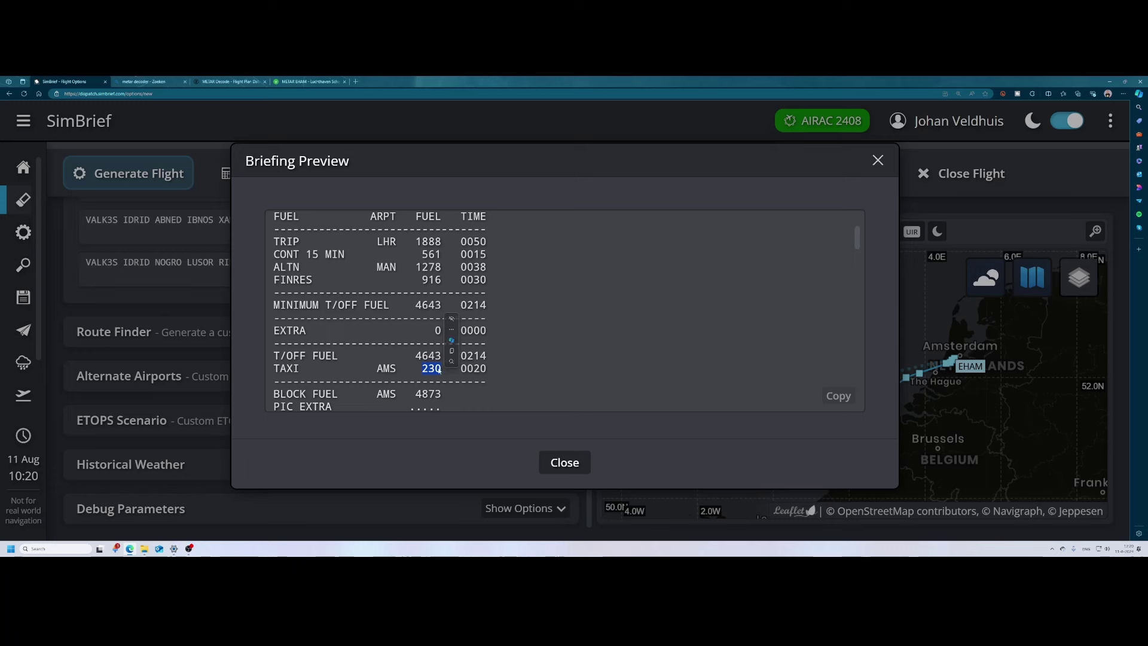
scroll(417, 374, down, 1)
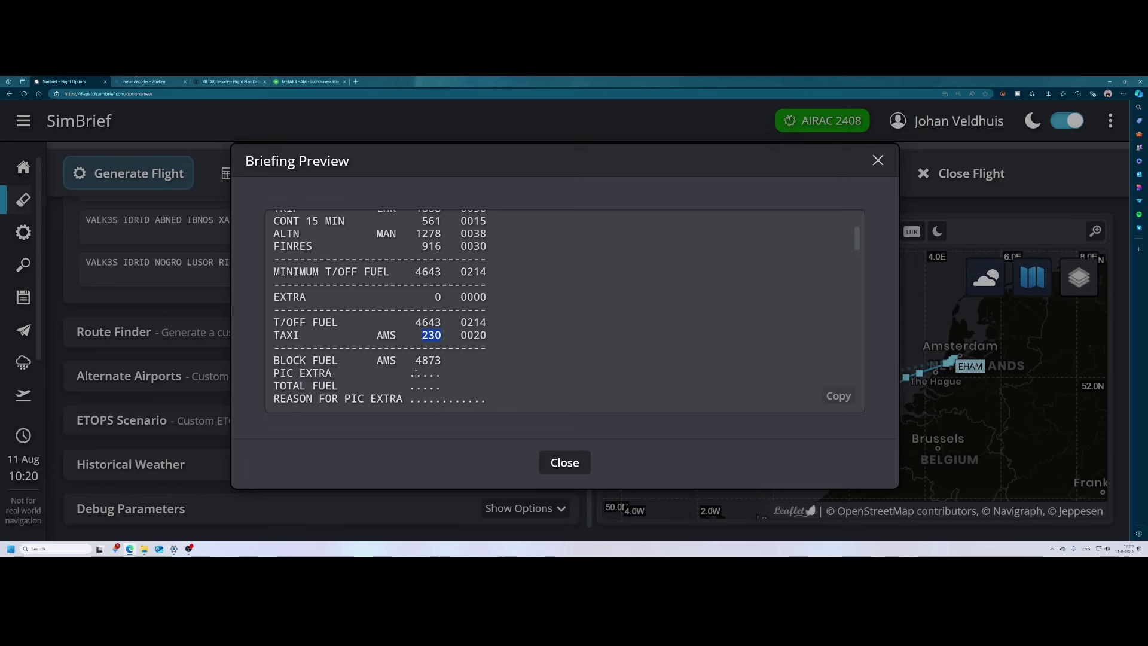
click(447, 350)
drag(415, 322, 442, 335)
Step: Examine the block fuel, FMC info, tankering note and dispatcher and pilot sign-off section of the OFP
scroll(412, 347, down, 1)
scroll(408, 345, down, 4)
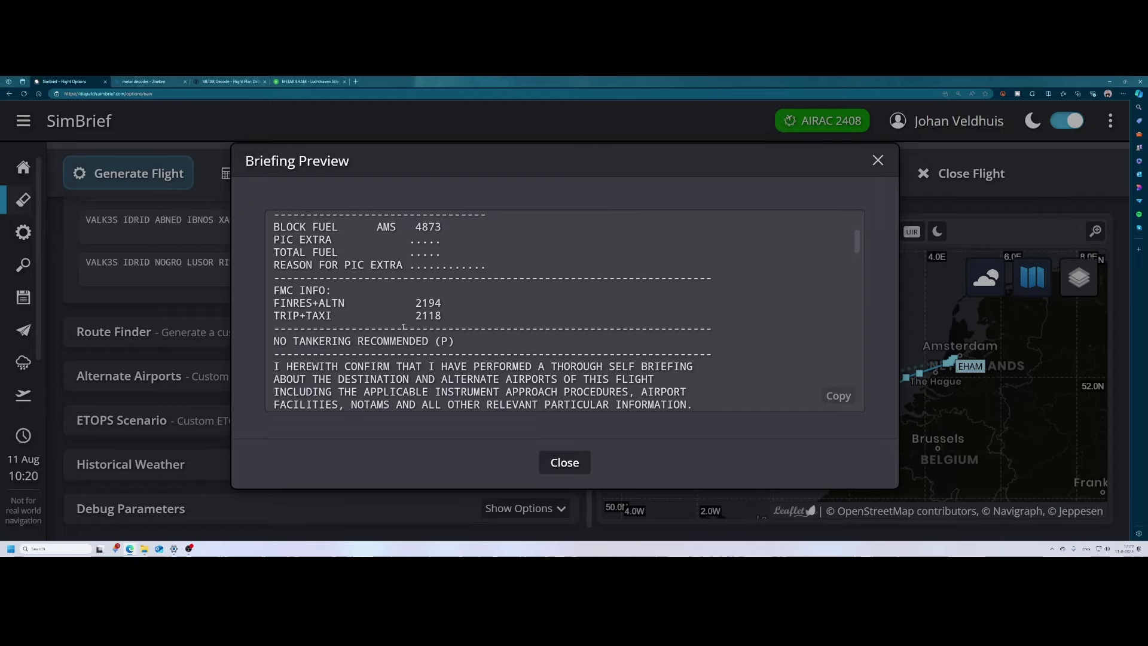
scroll(341, 338, down, 3)
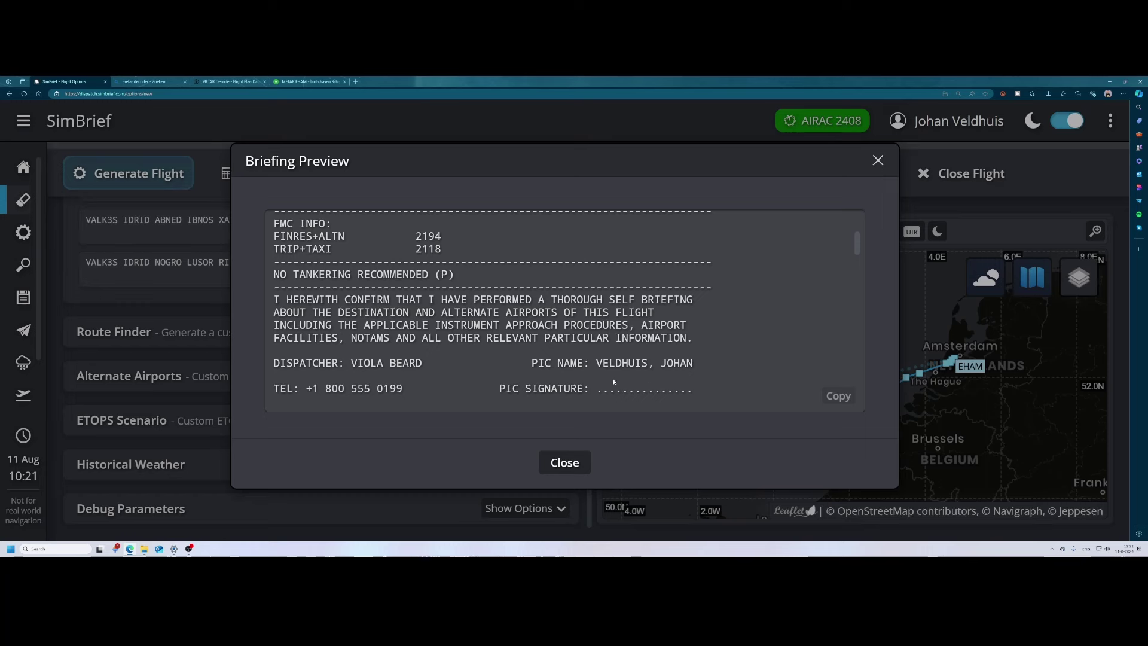
Step: Examine the OFP's alternate route to EGCC, including its track, flight level, time and fuel, plus the MEL/CDL items
scroll(645, 371, down, 2)
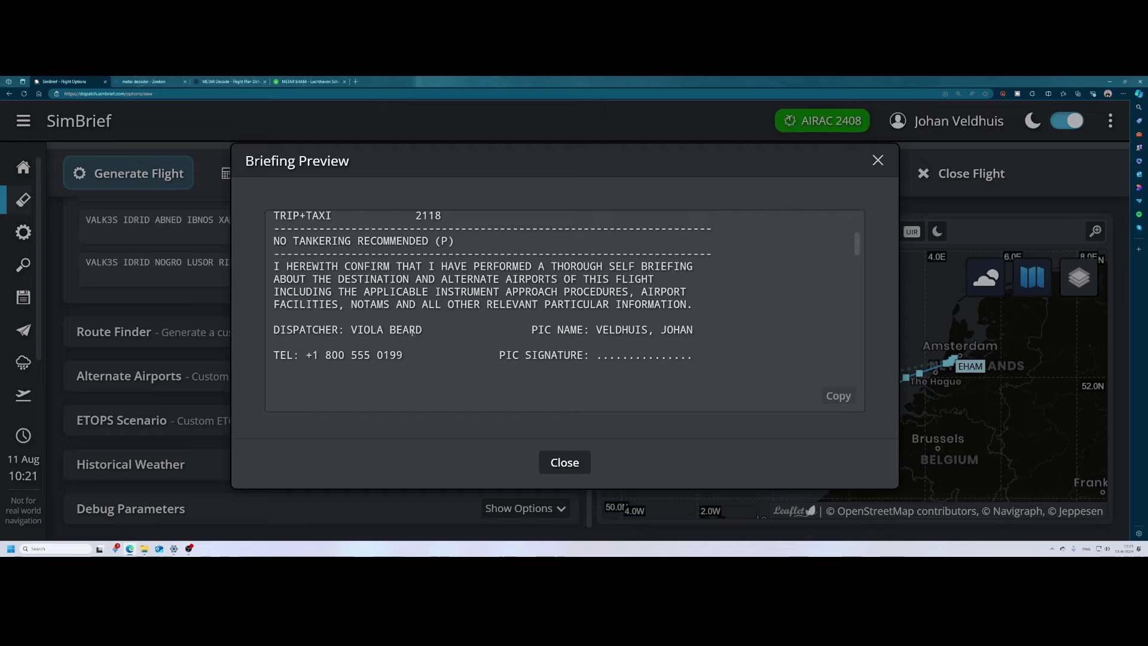
scroll(413, 332, down, 3)
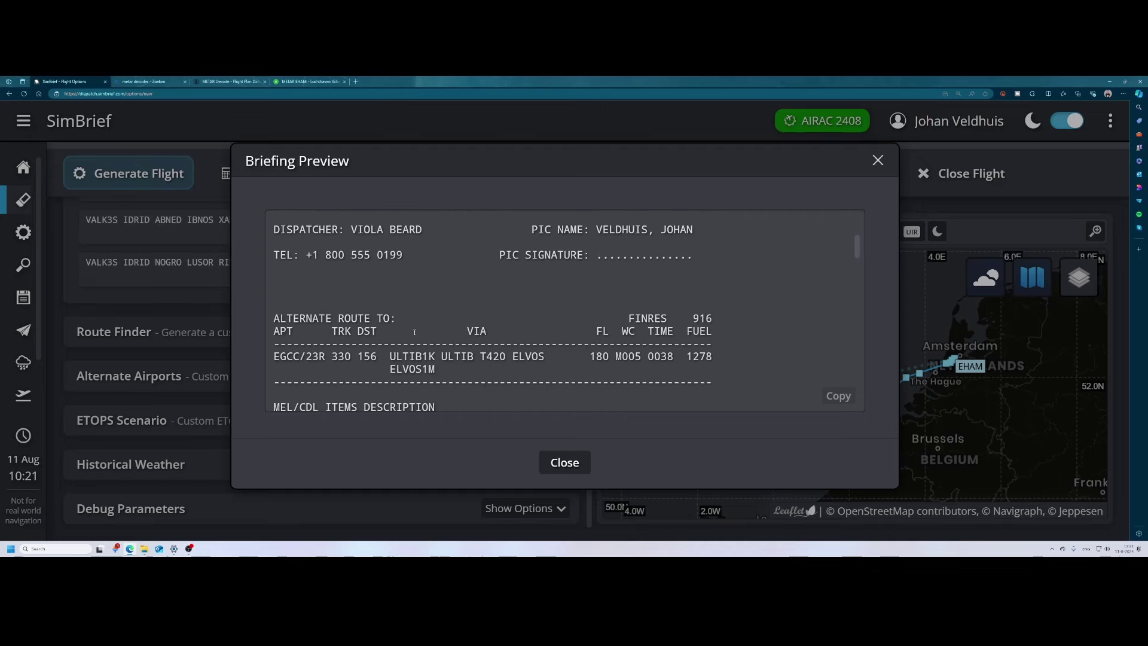
scroll(415, 332, down, 2)
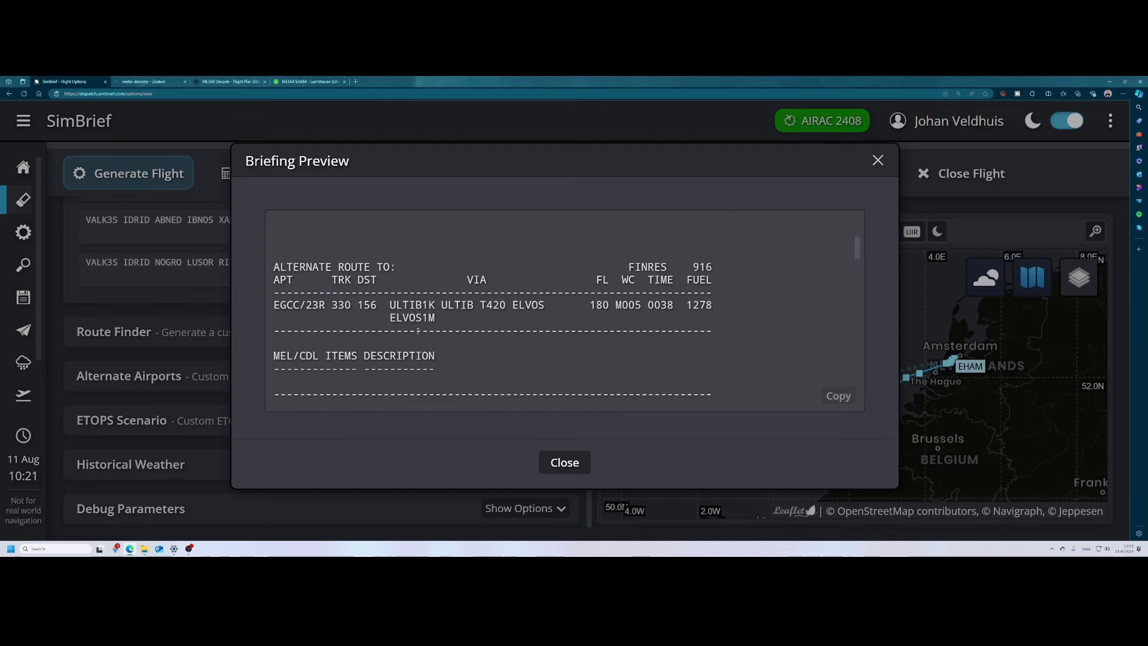
scroll(418, 330, down, 1)
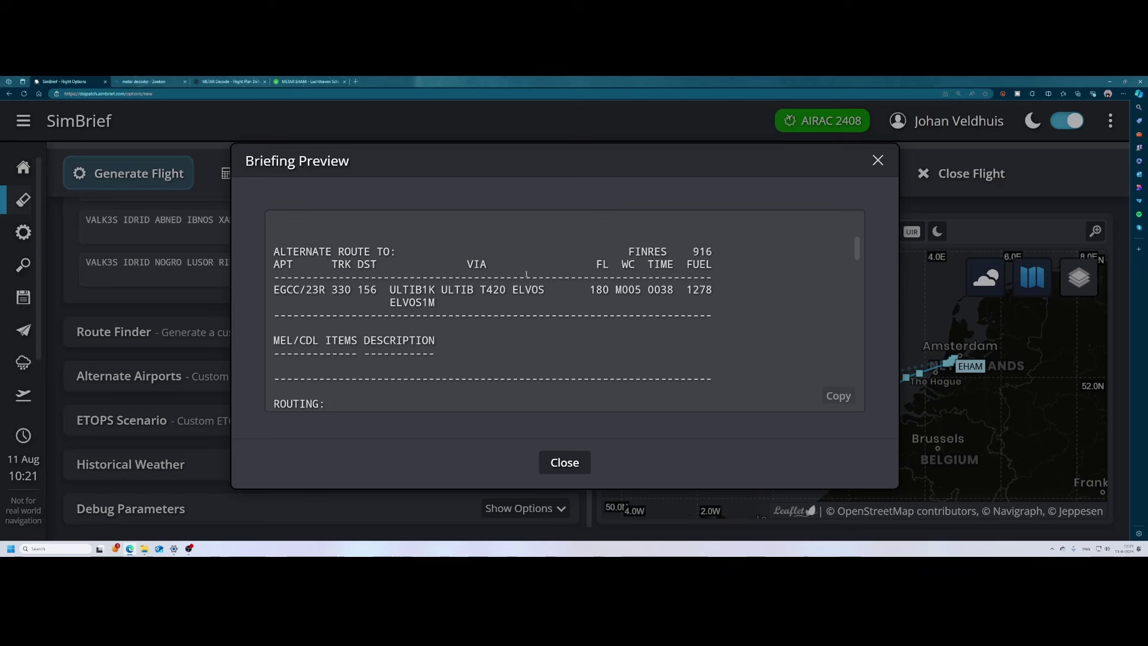
scroll(464, 295, down, 2)
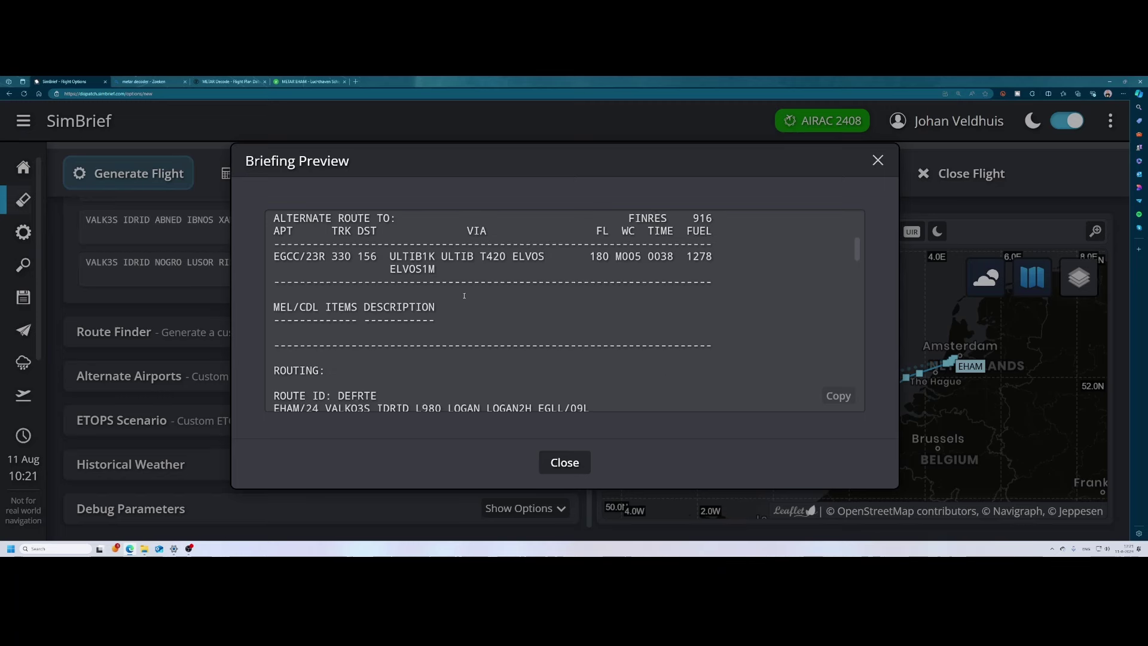
Step: Examine the OFP's routing section, highlighting the route ID and the departure and arrival airports with their runways
scroll(464, 296, down, 1)
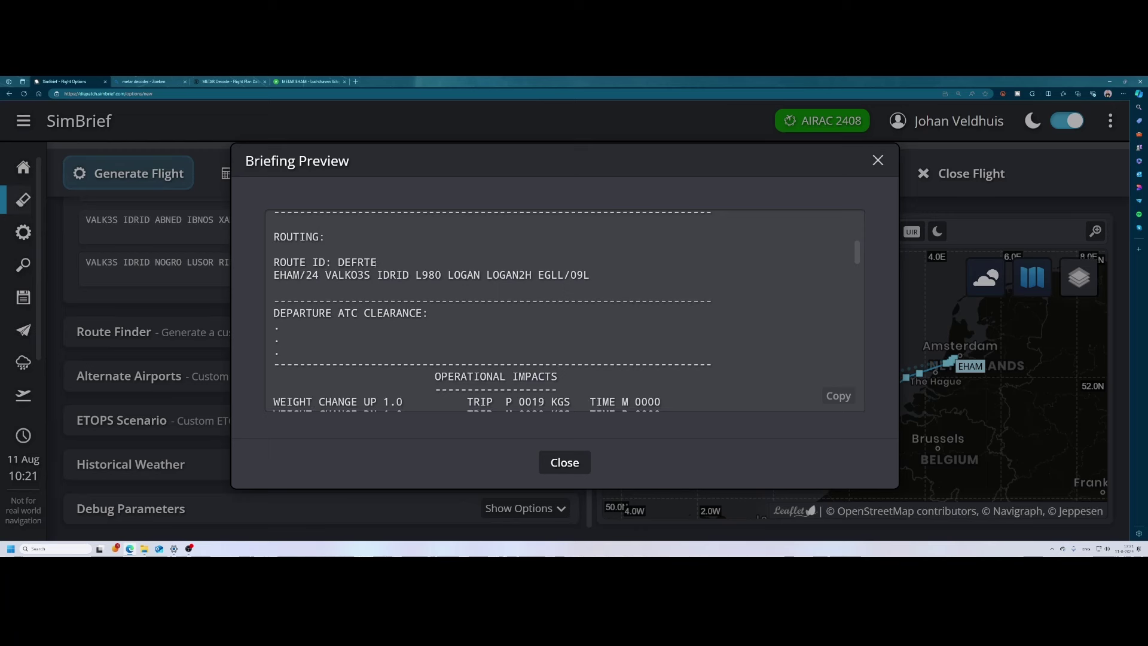
drag(376, 262, 338, 263)
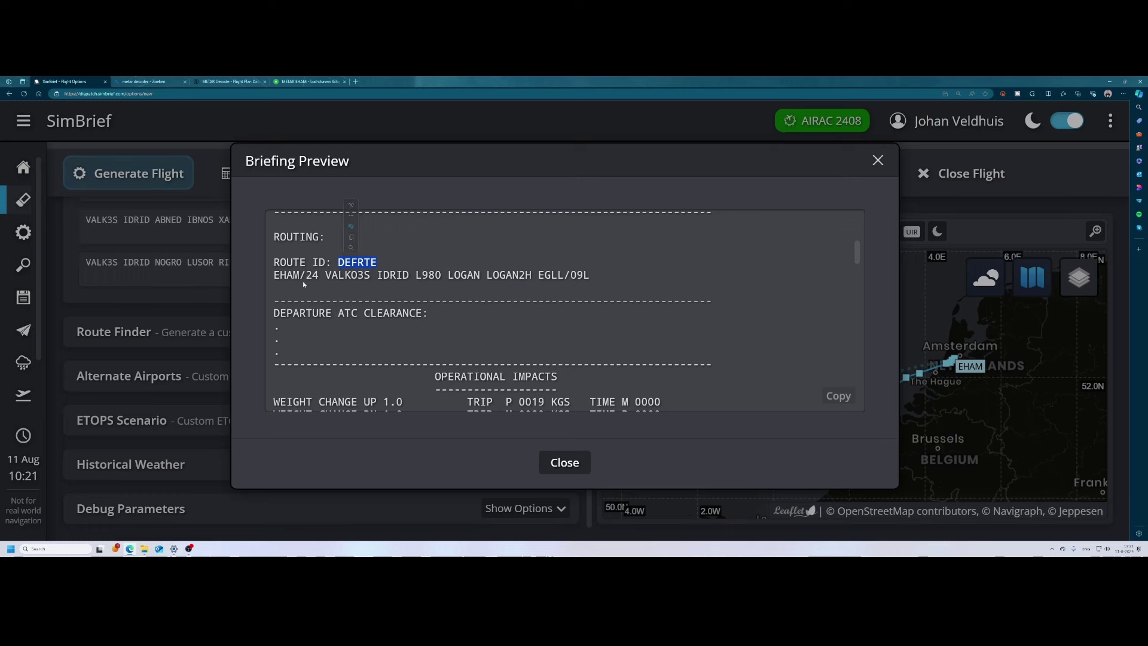
click(332, 277)
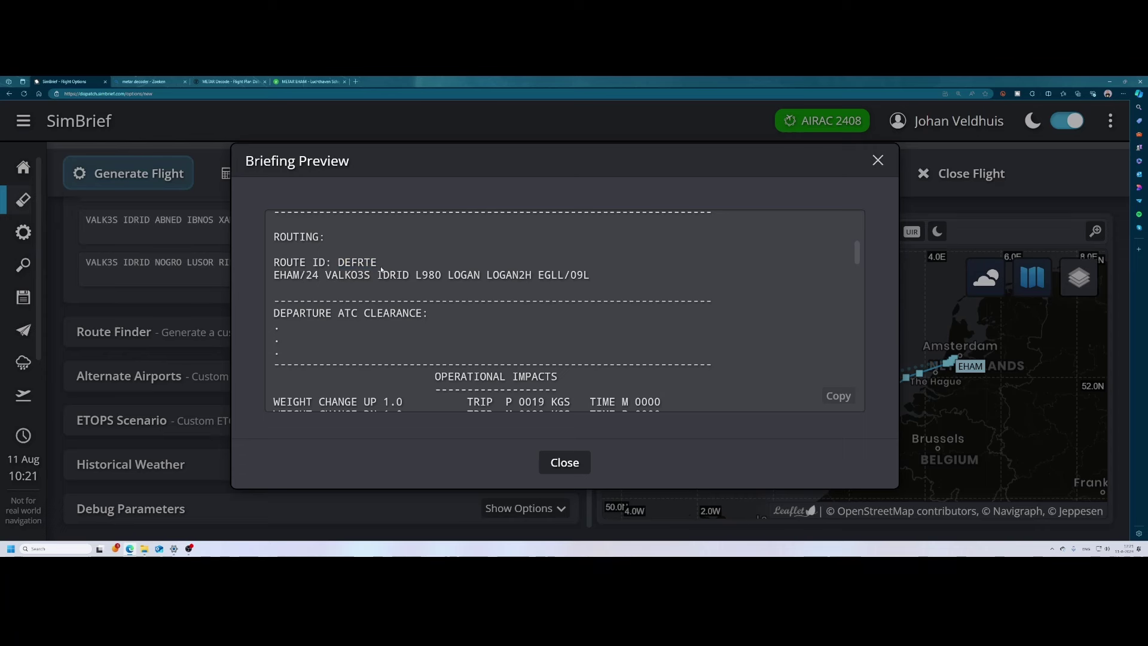
drag(382, 270, 340, 263)
click(339, 263)
double_click(355, 263)
click(306, 267)
drag(319, 275, 273, 275)
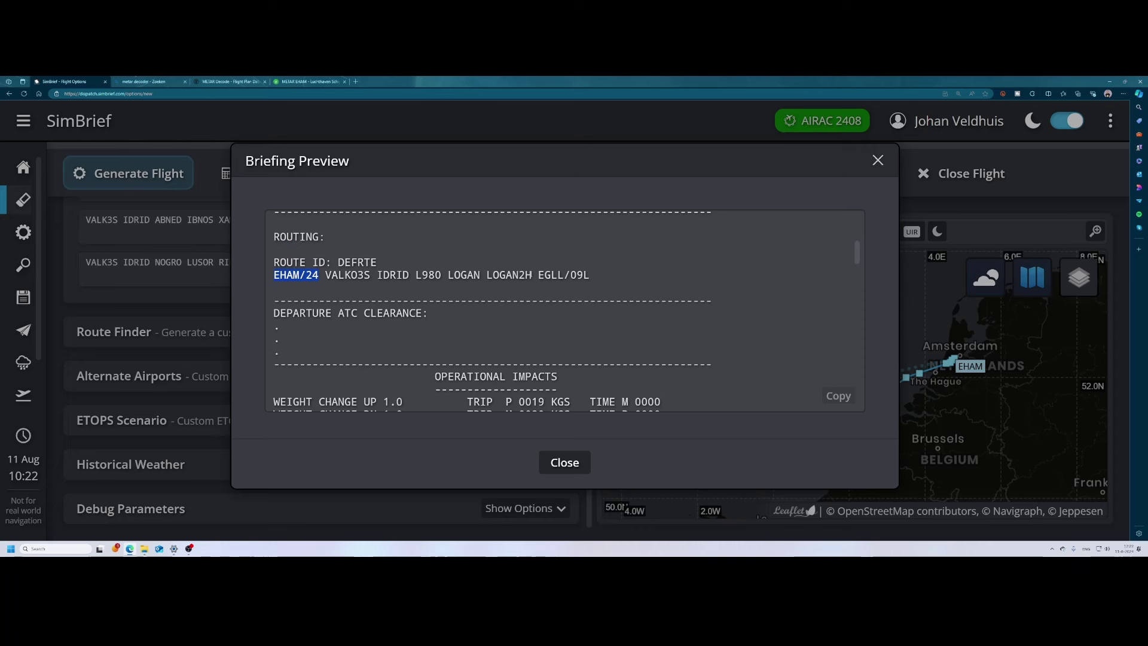
drag(538, 275, 604, 280)
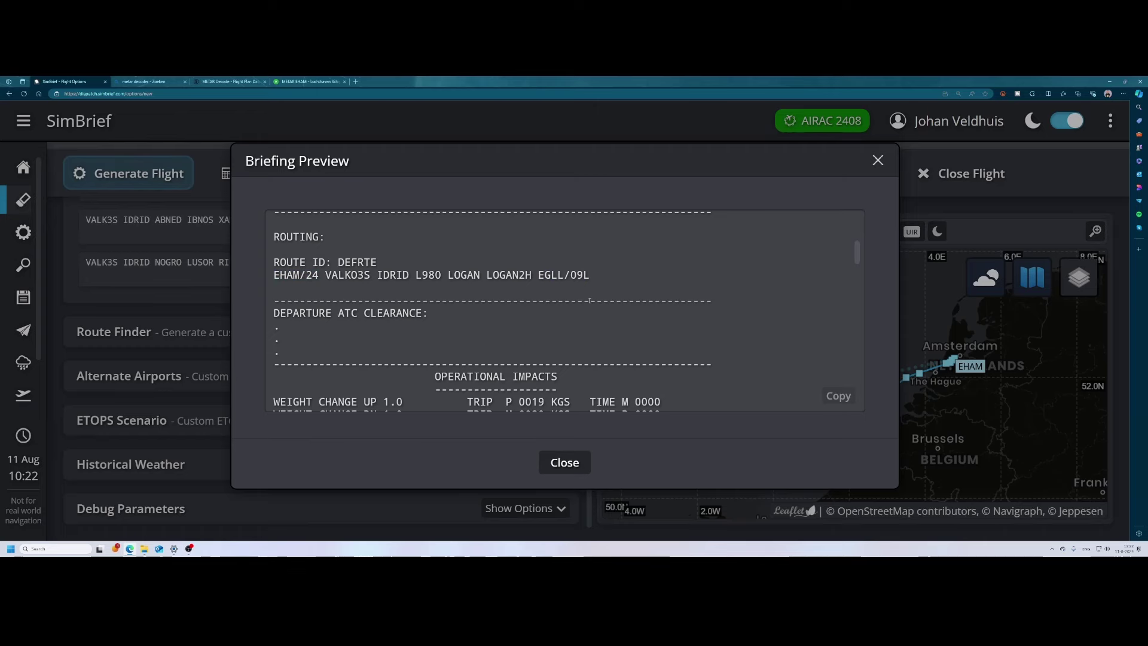
Step: Examine the operational impacts table for the effects of weight, flight level and speed changes on trip fuel and time
scroll(592, 304, down, 2)
scroll(590, 303, down, 2)
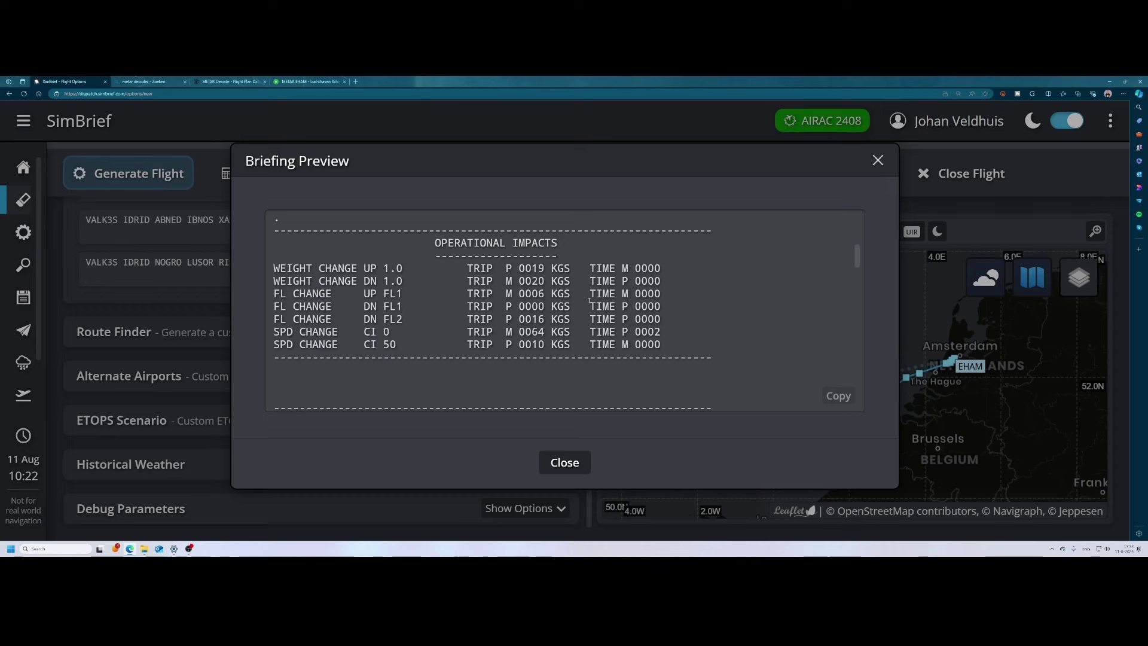
scroll(584, 301, down, 1)
scroll(573, 288, up, 1)
scroll(580, 276, down, 1)
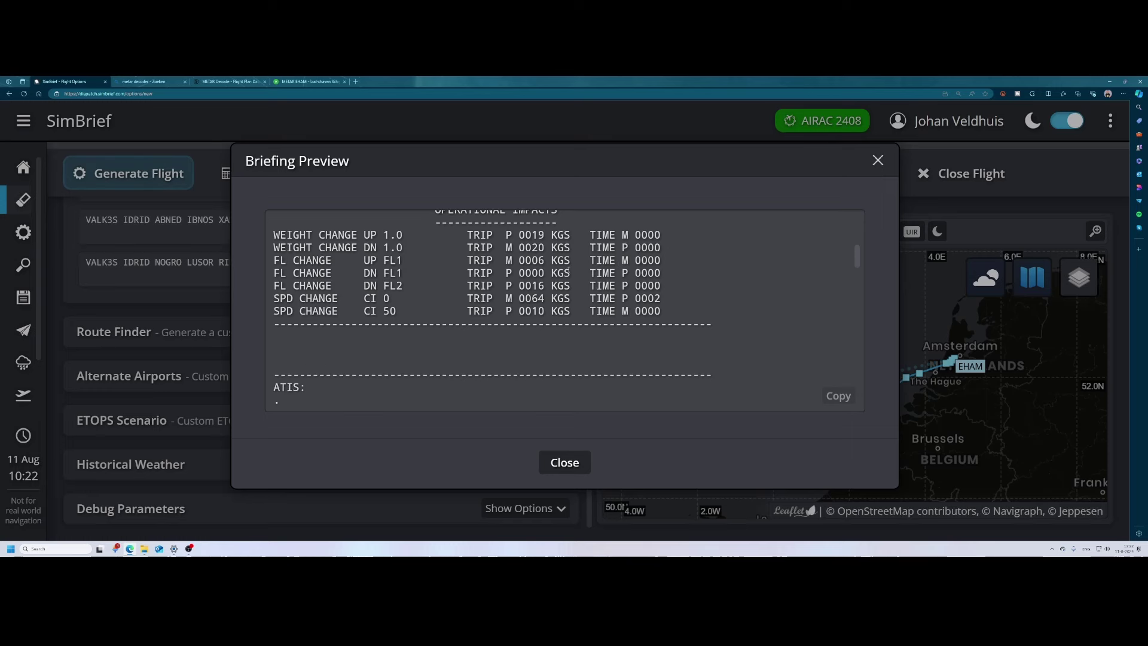
scroll(567, 270, down, 2)
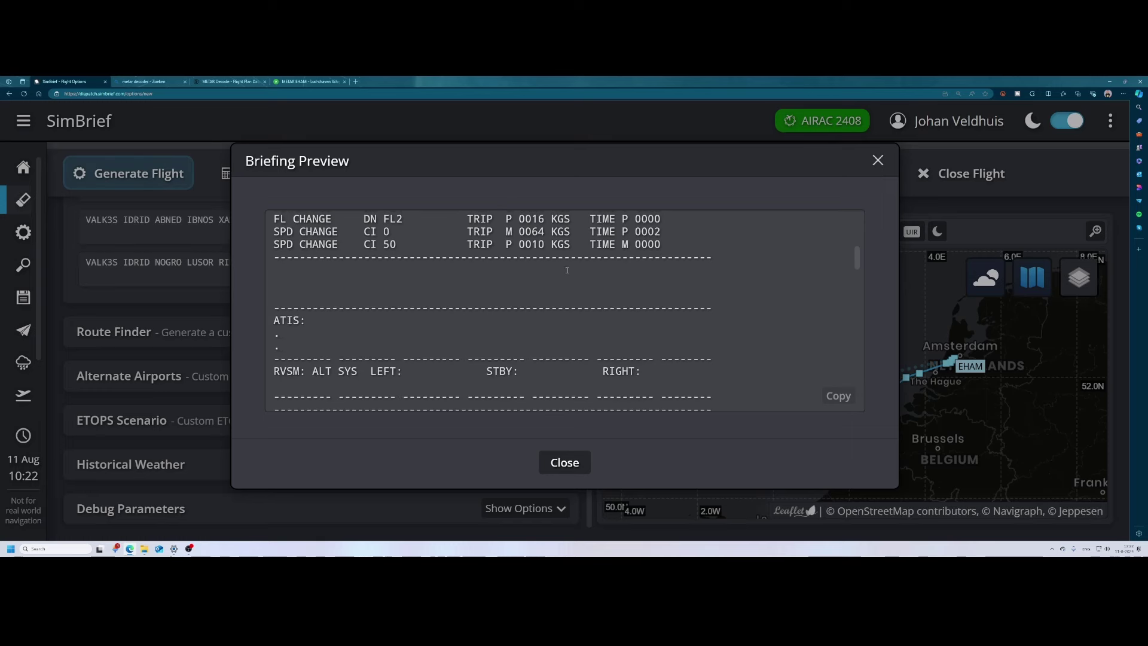
scroll(568, 272, down, 1)
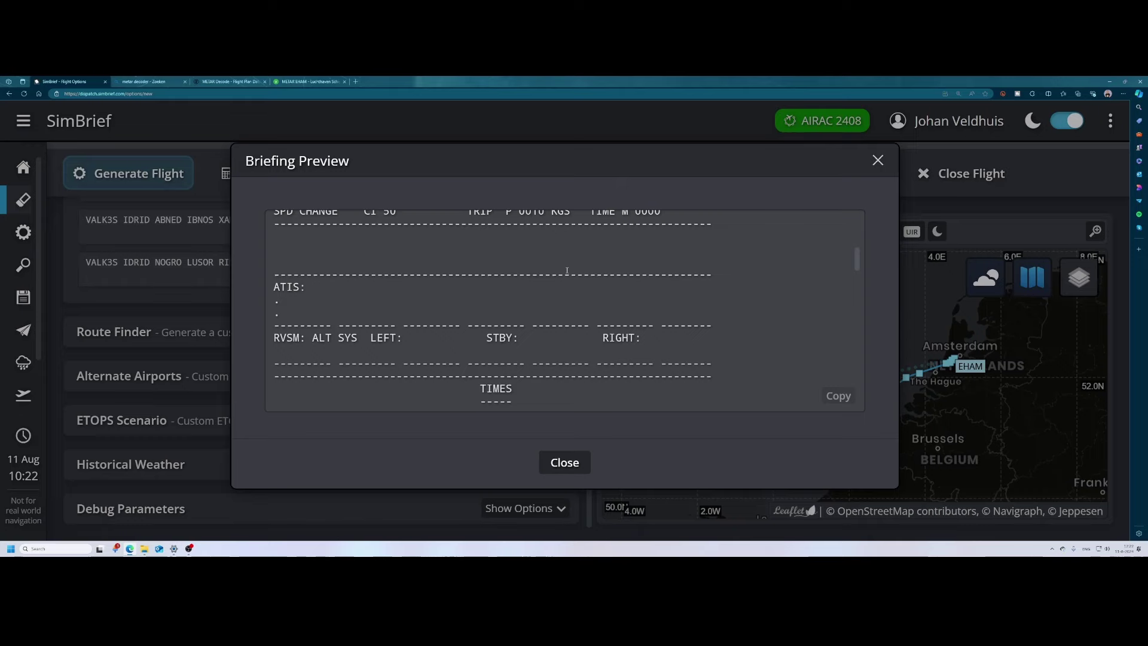
scroll(568, 271, up, 5)
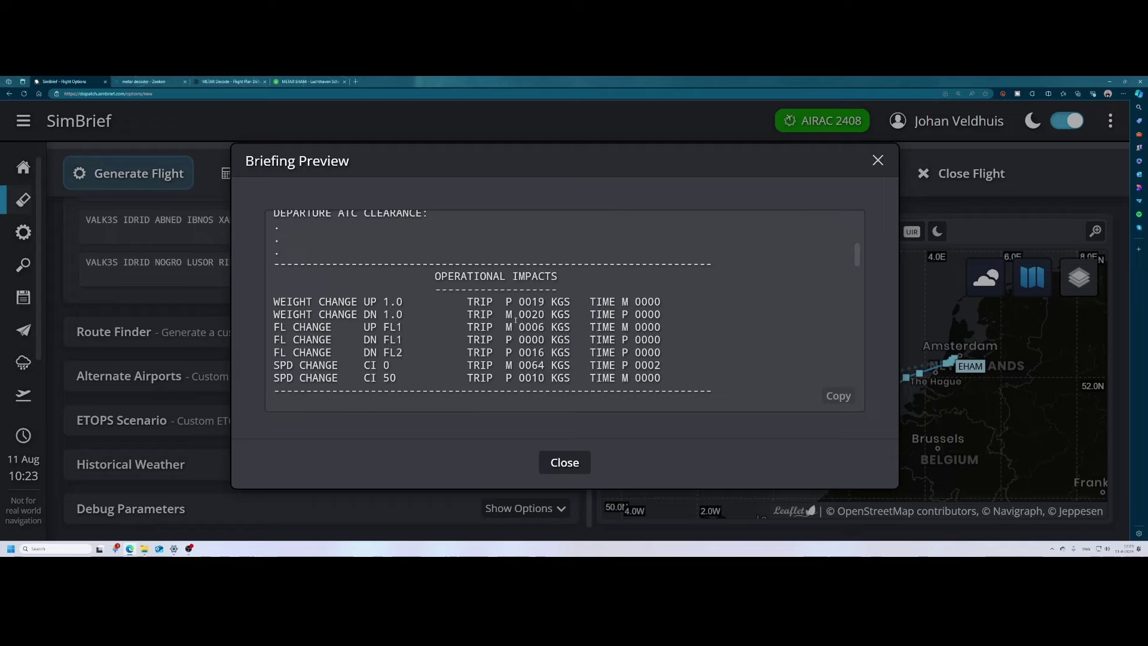
Step: Examine the OFP's ATIS and RVSM fields and the estimated and scheduled out, off, on, in and block times
scroll(513, 317, down, 2)
scroll(517, 322, down, 2)
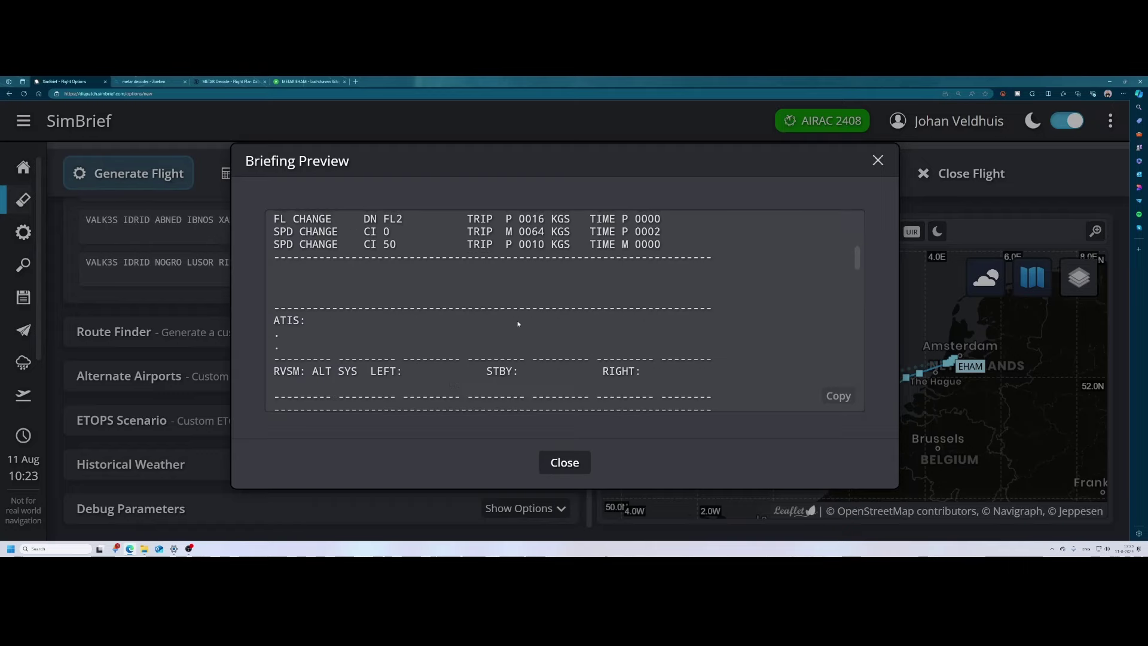
scroll(517, 324, down, 2)
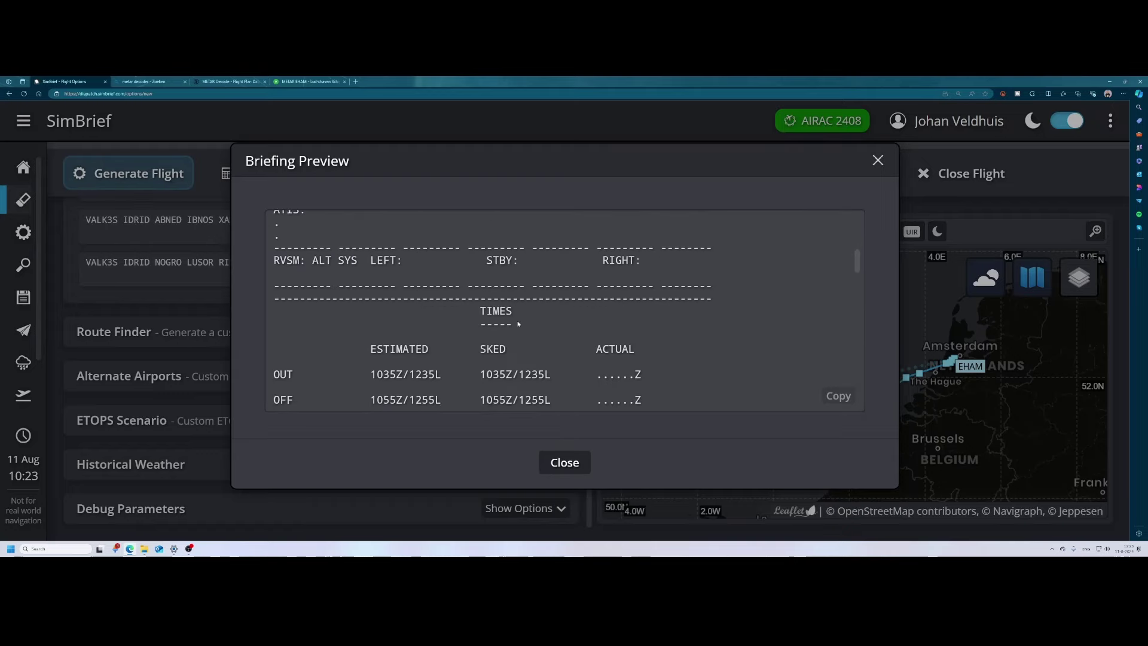
scroll(518, 321, down, 2)
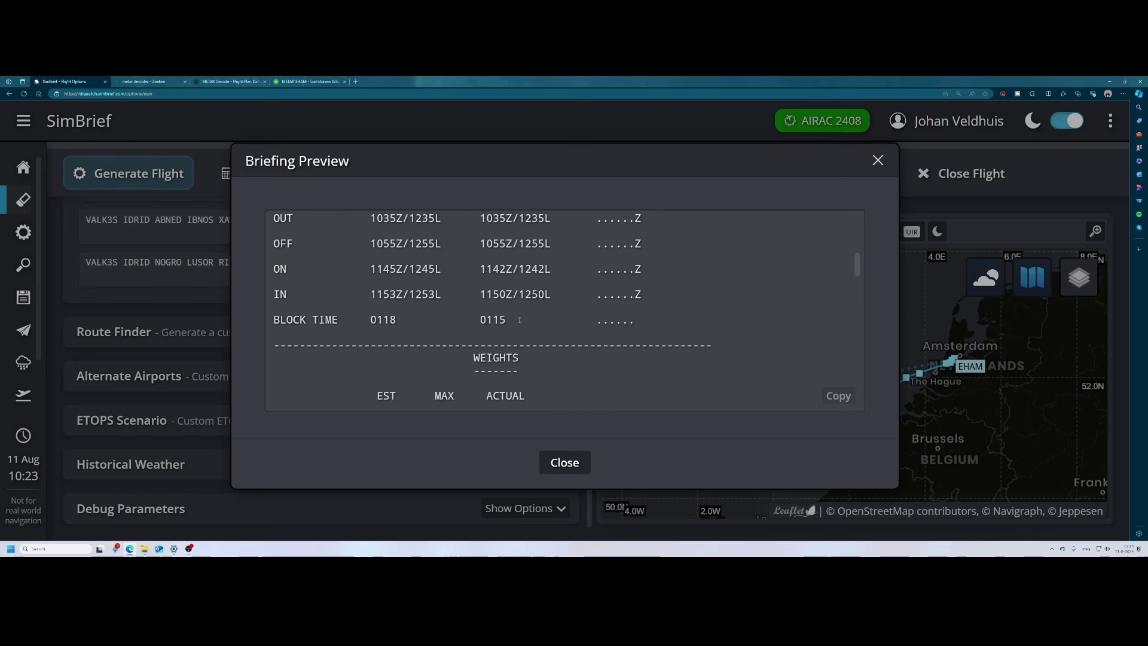
scroll(520, 314, up, 1)
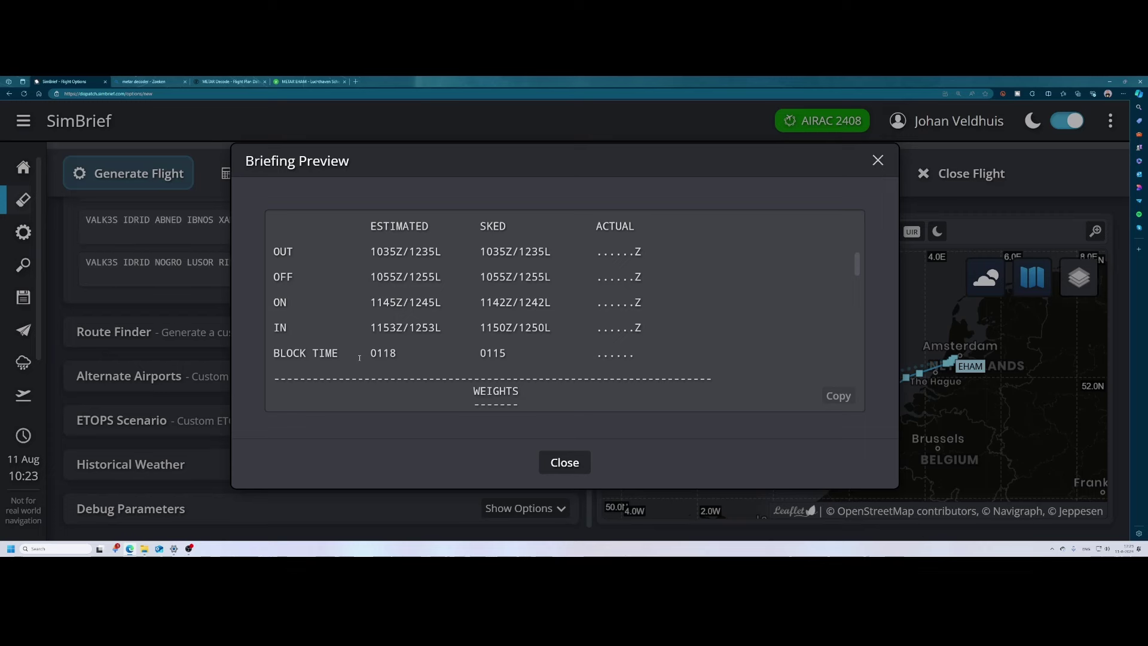
Step: Examine the OFP's weights table, covering passengers, cargo, payload, zero fuel weight, fuel, takeoff weight and landing weight
scroll(359, 359, down, 2)
scroll(361, 356, down, 3)
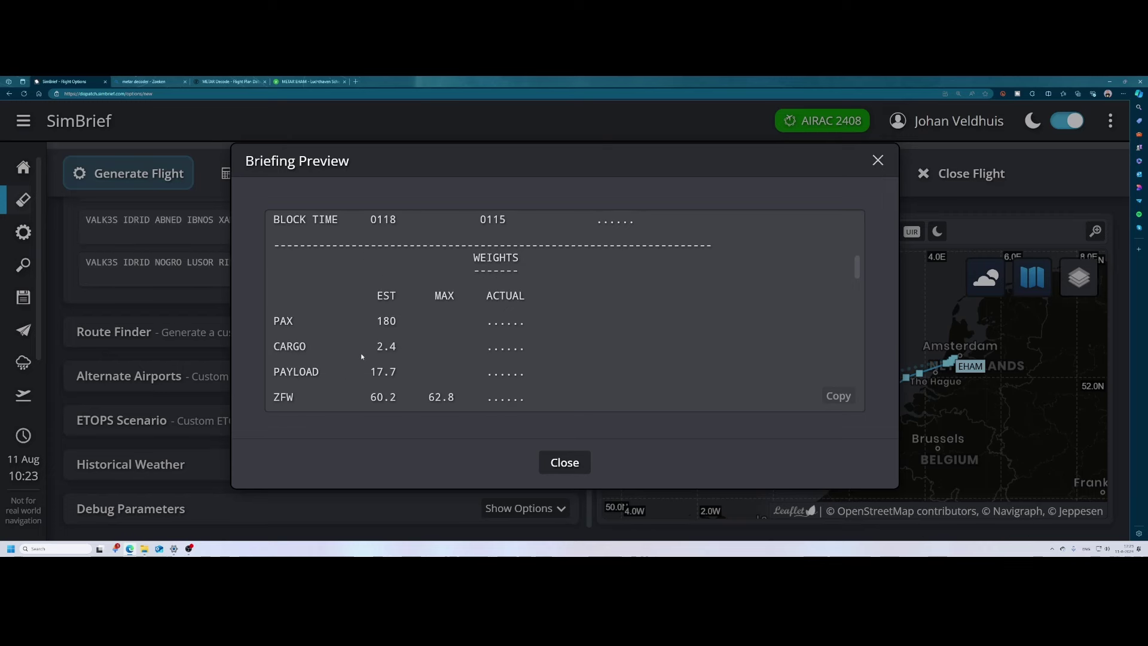
scroll(362, 355, down, 1)
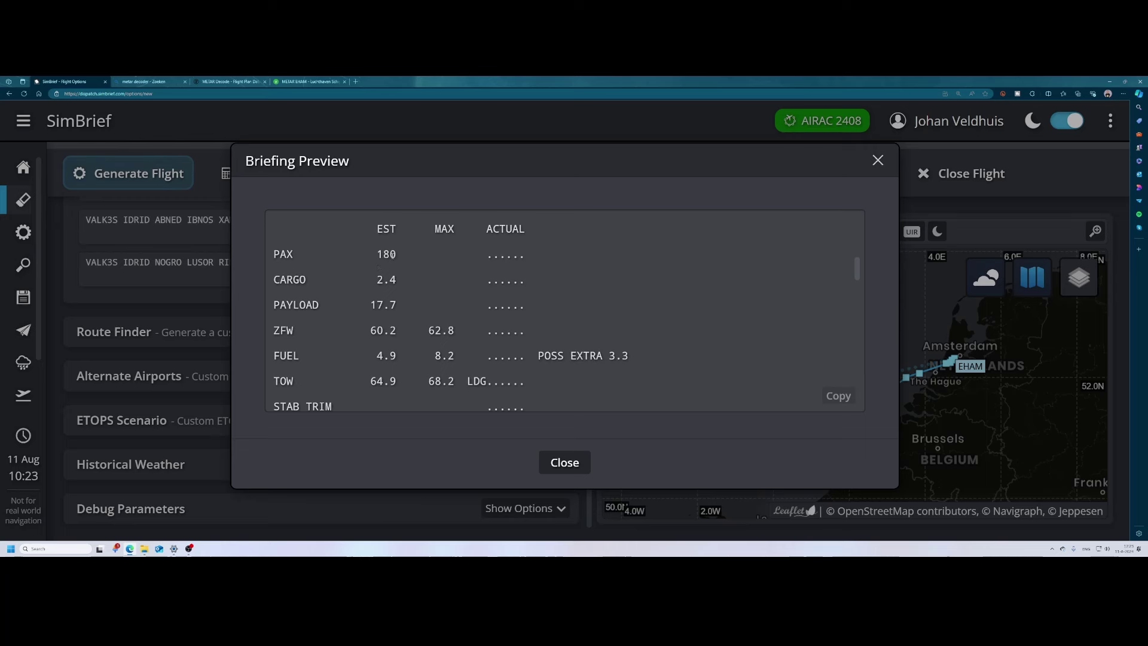
drag(372, 306, 391, 330)
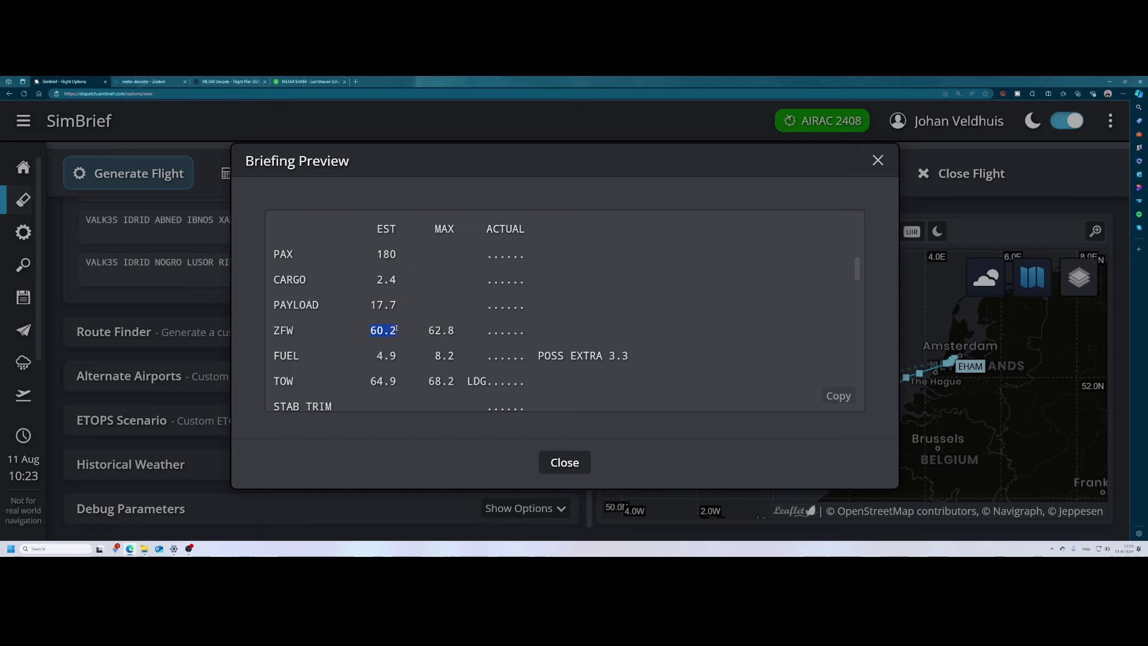
click(365, 353)
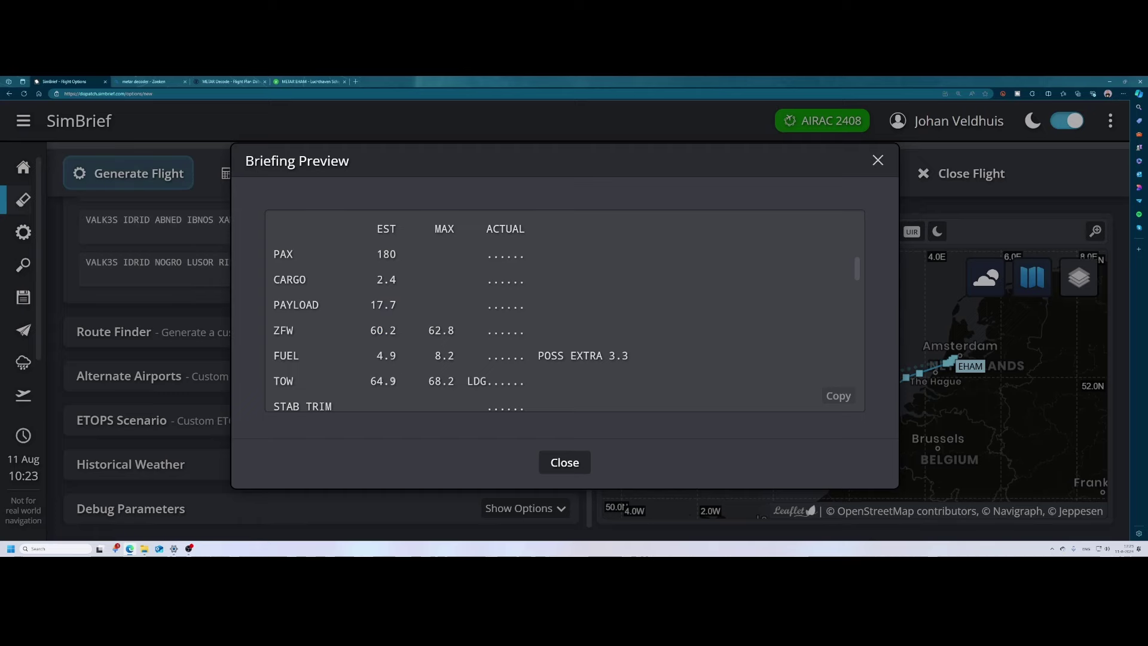
scroll(391, 381, down, 4)
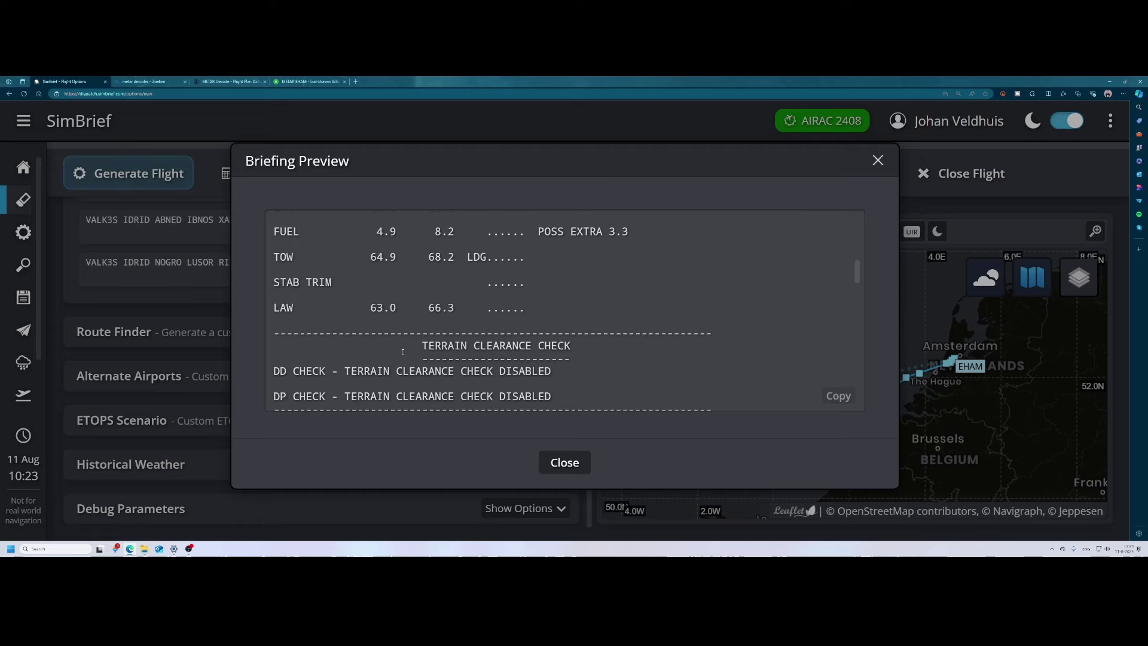
Step: Examine the terrain clearance check and the flight log's critical MORA line and column headings
scroll(504, 282, down, 3)
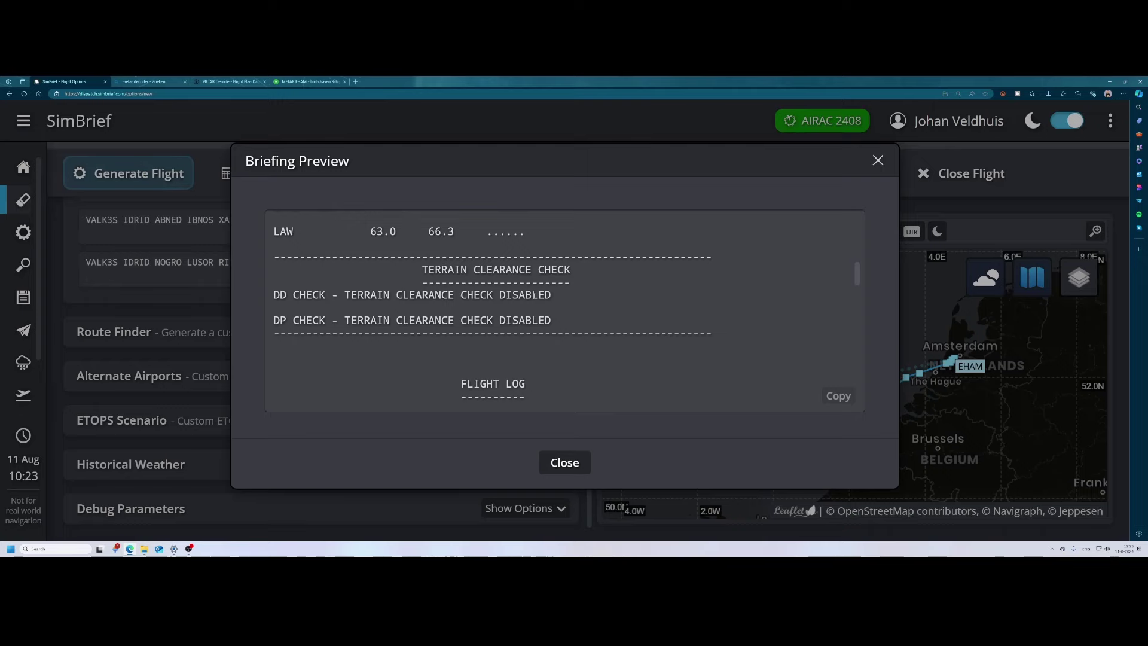
scroll(542, 297, down, 2)
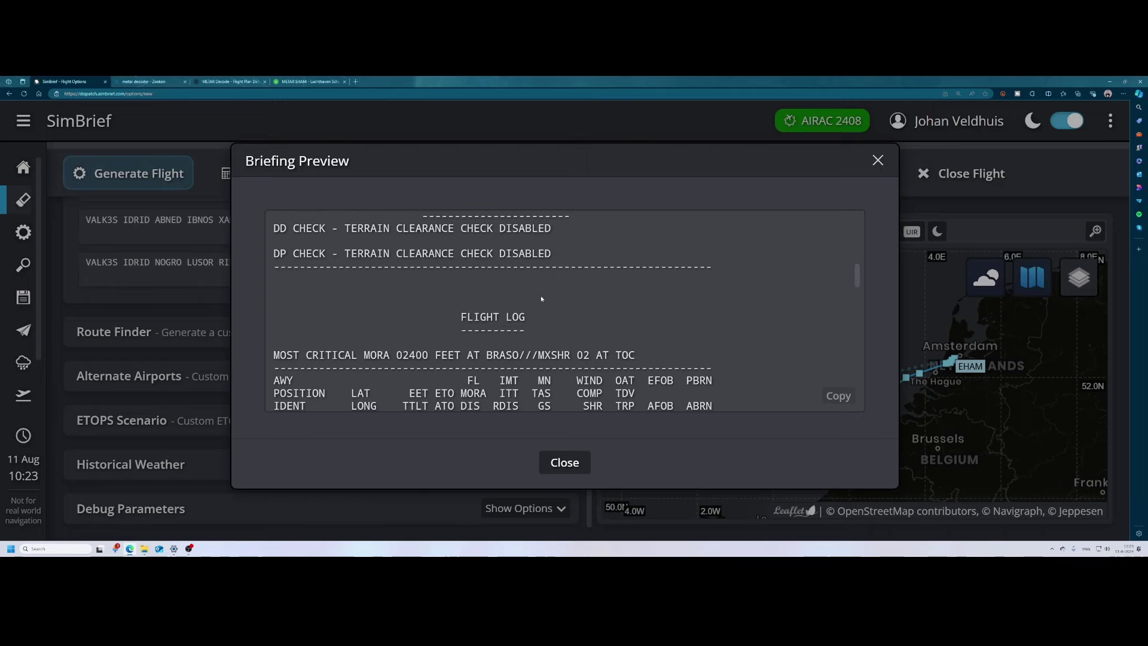
scroll(541, 296, down, 2)
scroll(541, 296, down, 1)
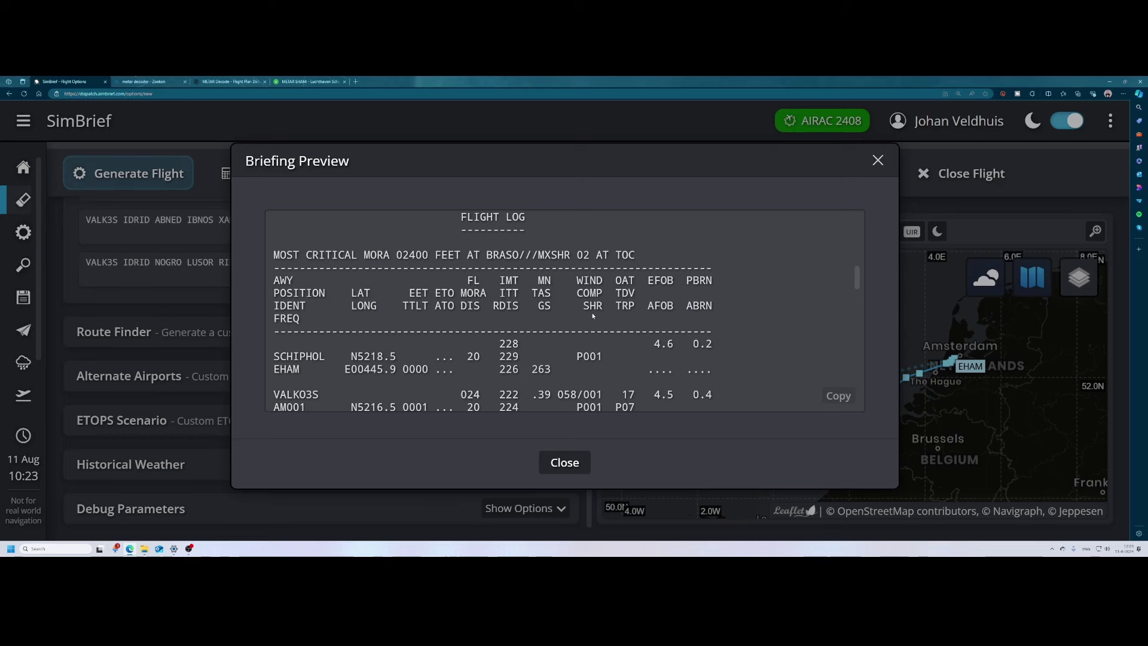
scroll(593, 317, down, 1)
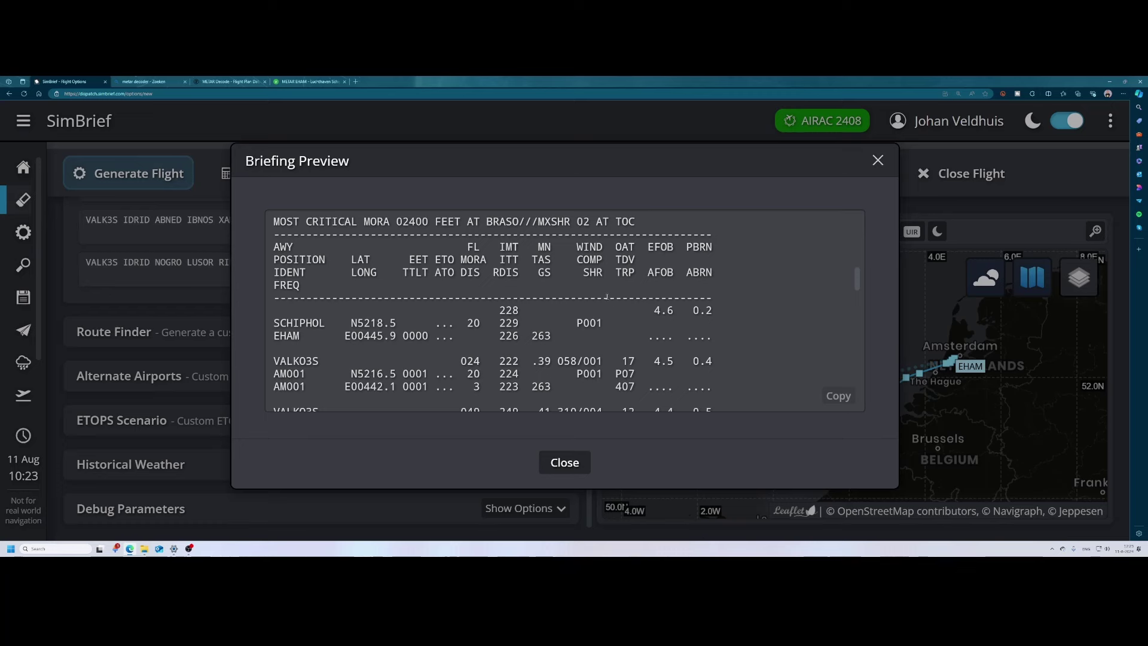
Step: Examine the flight log waypoints from Schiphol along VALKO3S and L980 to the top of descent on LOGAN2H
scroll(607, 296, down, 2)
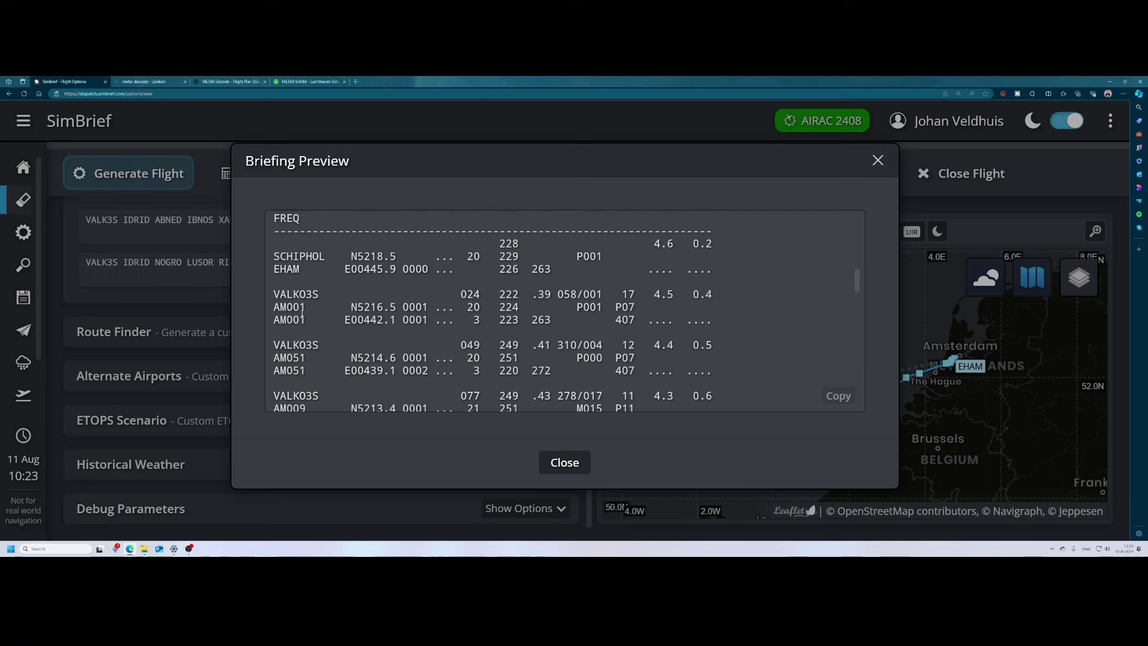
scroll(312, 341, down, 1)
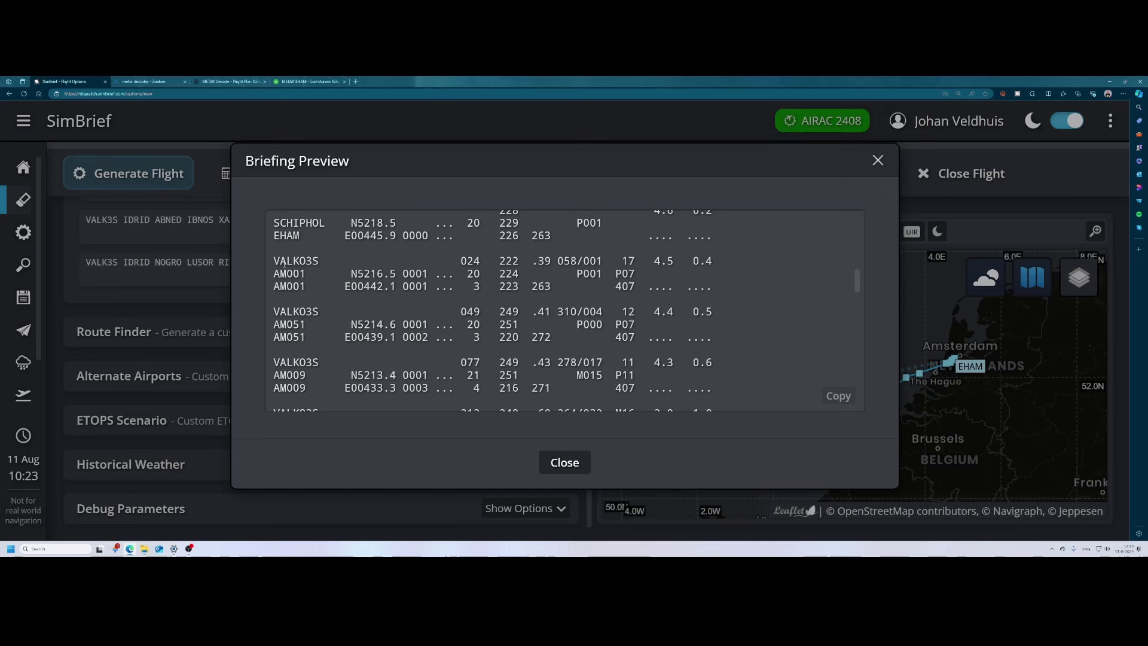
scroll(275, 261, down, 3)
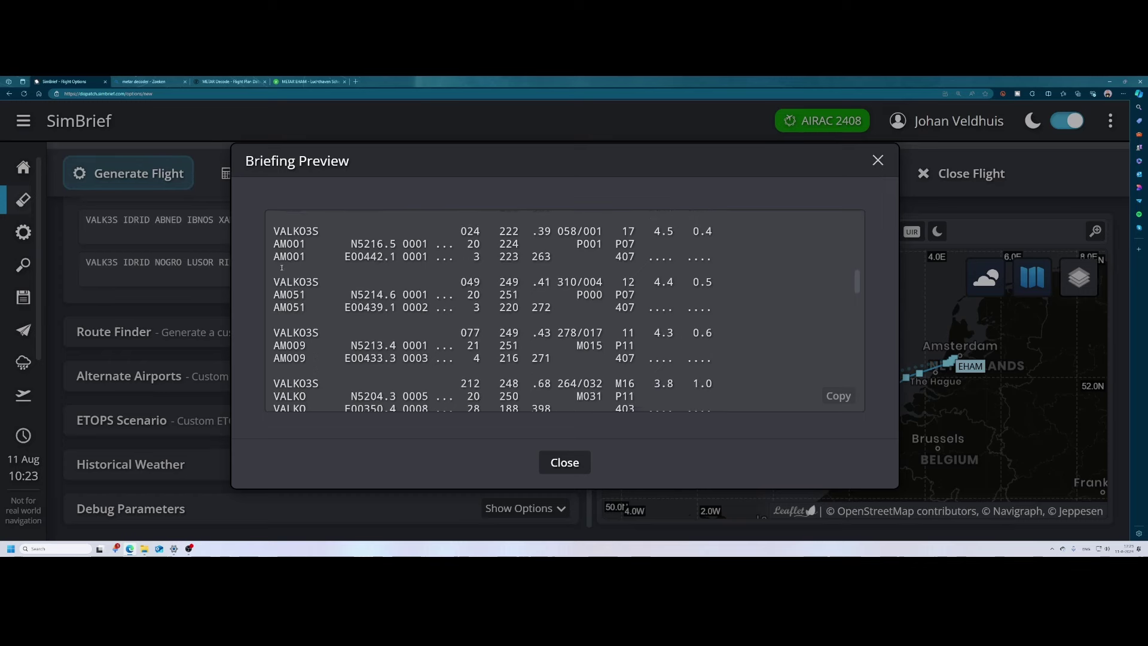
scroll(282, 266, down, 3)
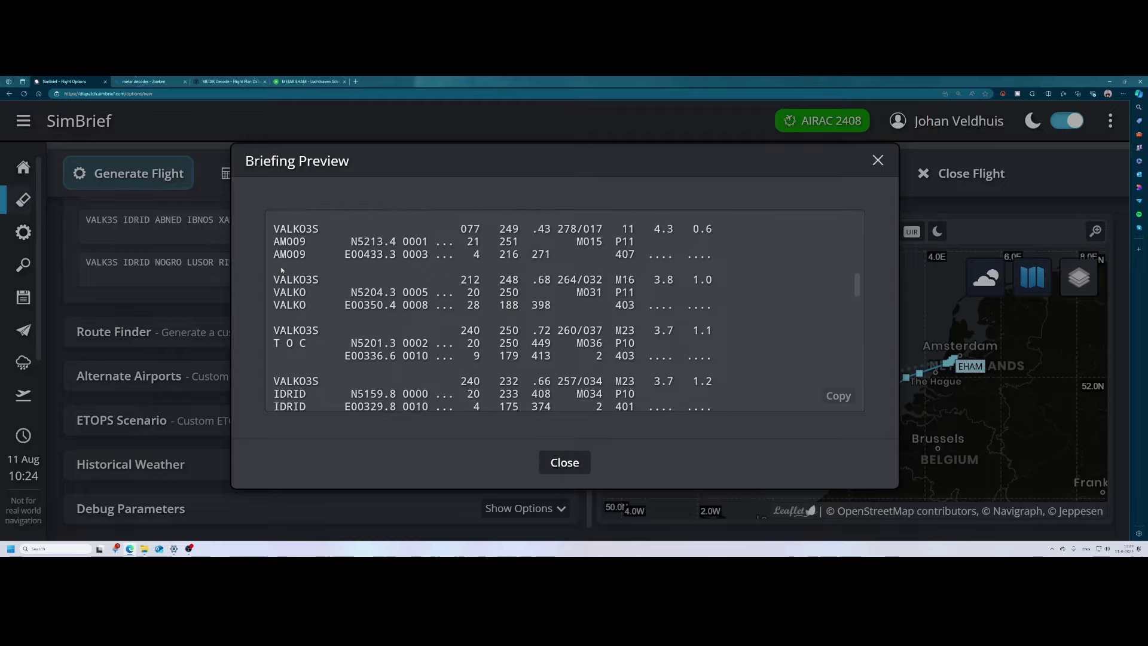
scroll(282, 271, down, 2)
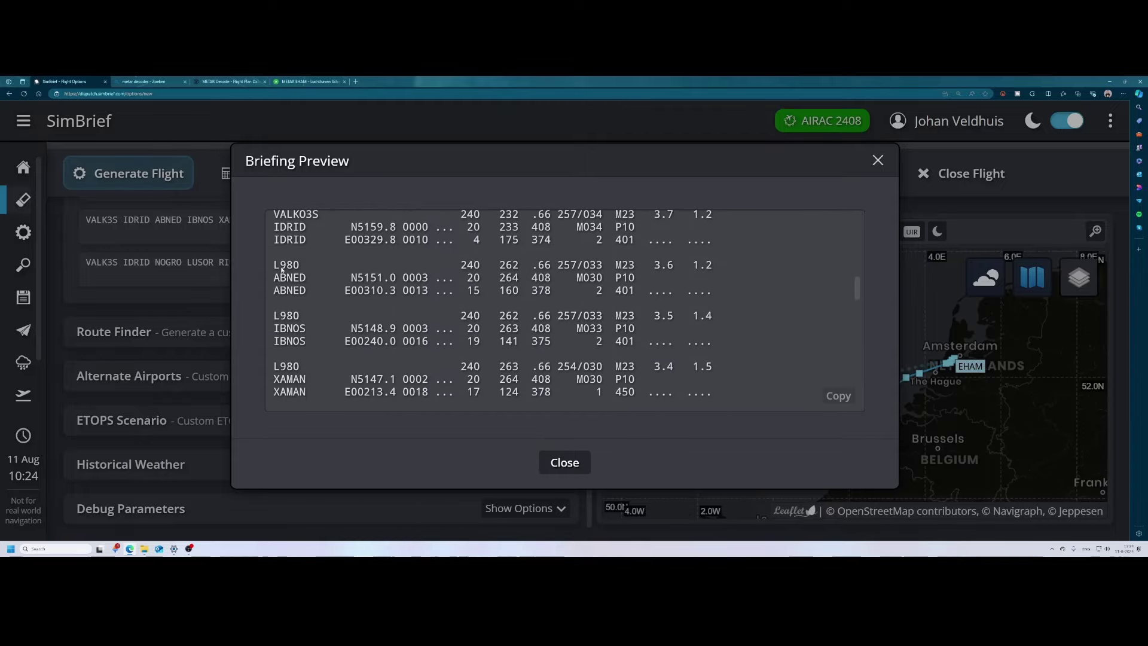
scroll(285, 299, down, 2)
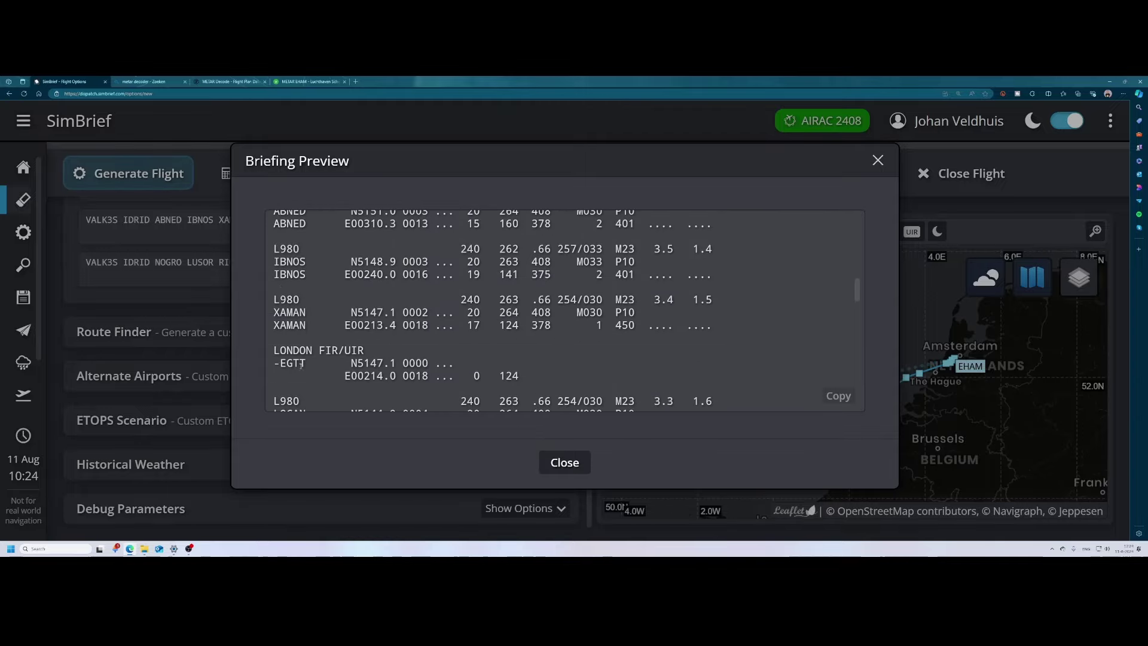
scroll(301, 365, down, 5)
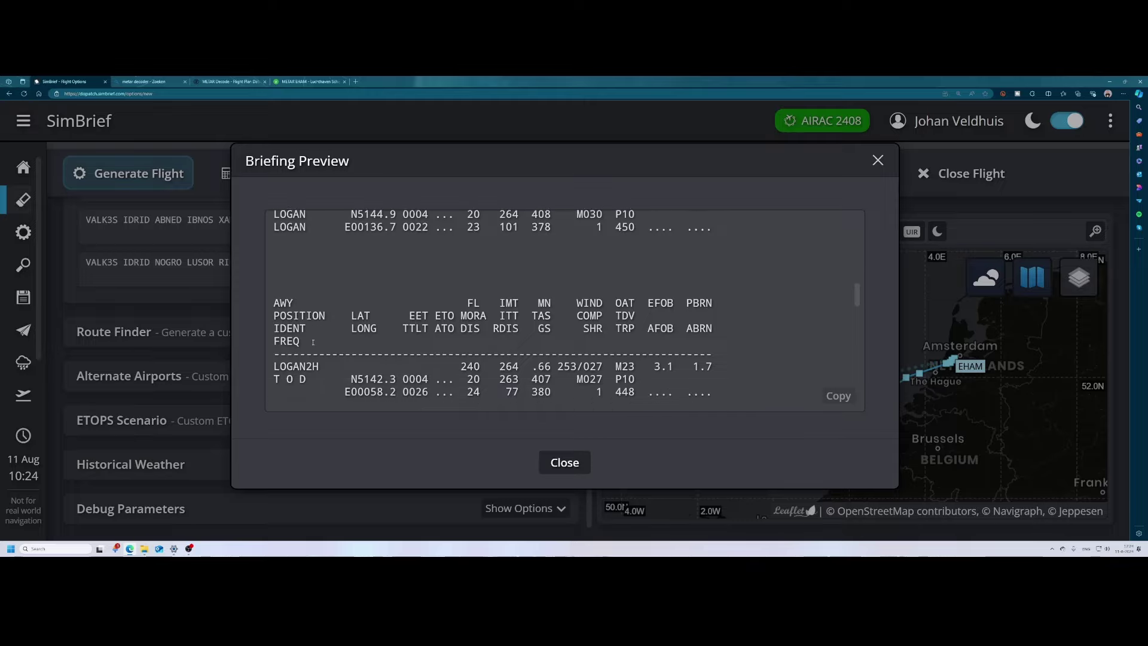
Step: Trace the flight log back from the top of descent through L980 and VALKO3S to the Schiphol entry
scroll(322, 335, up, 5)
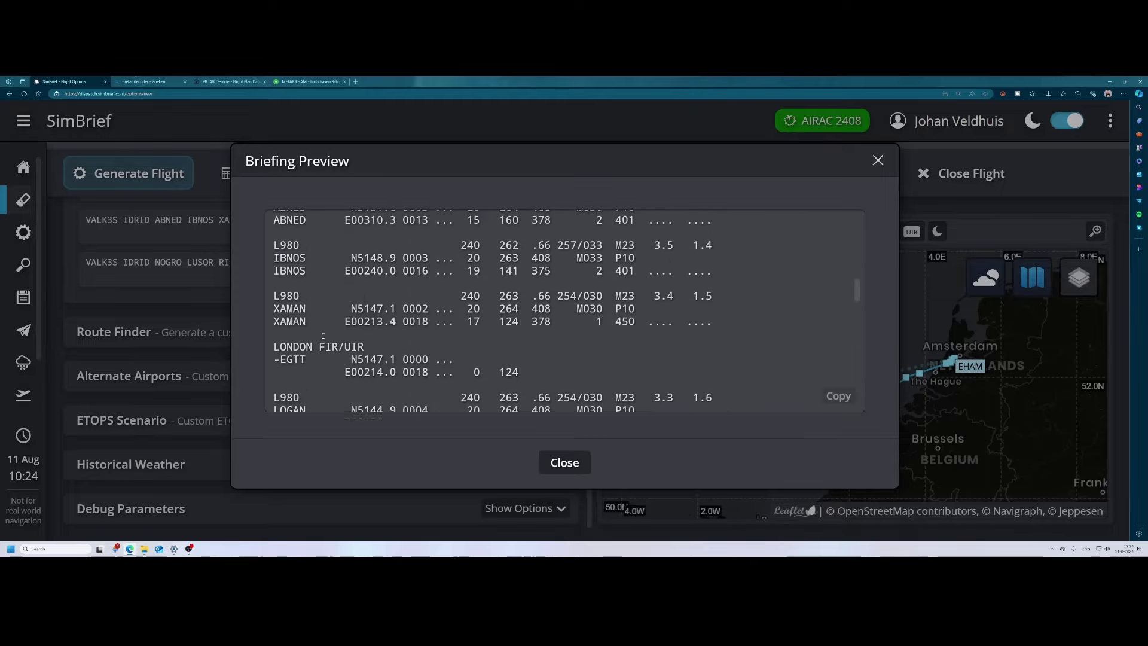
scroll(323, 335, up, 3)
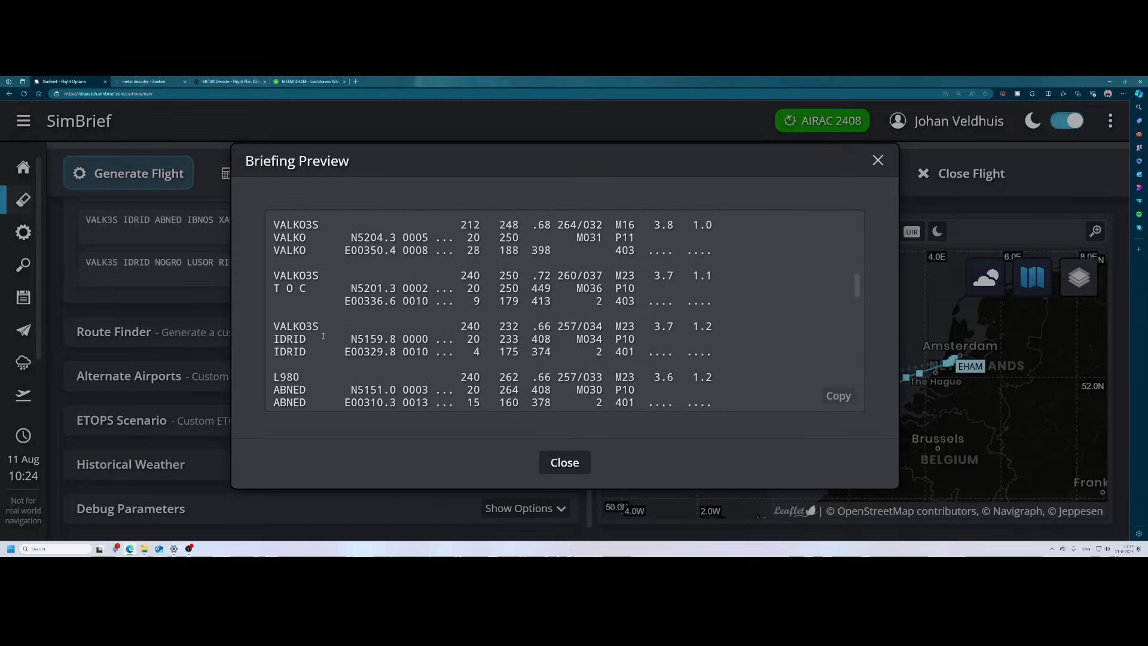
scroll(323, 335, up, 1)
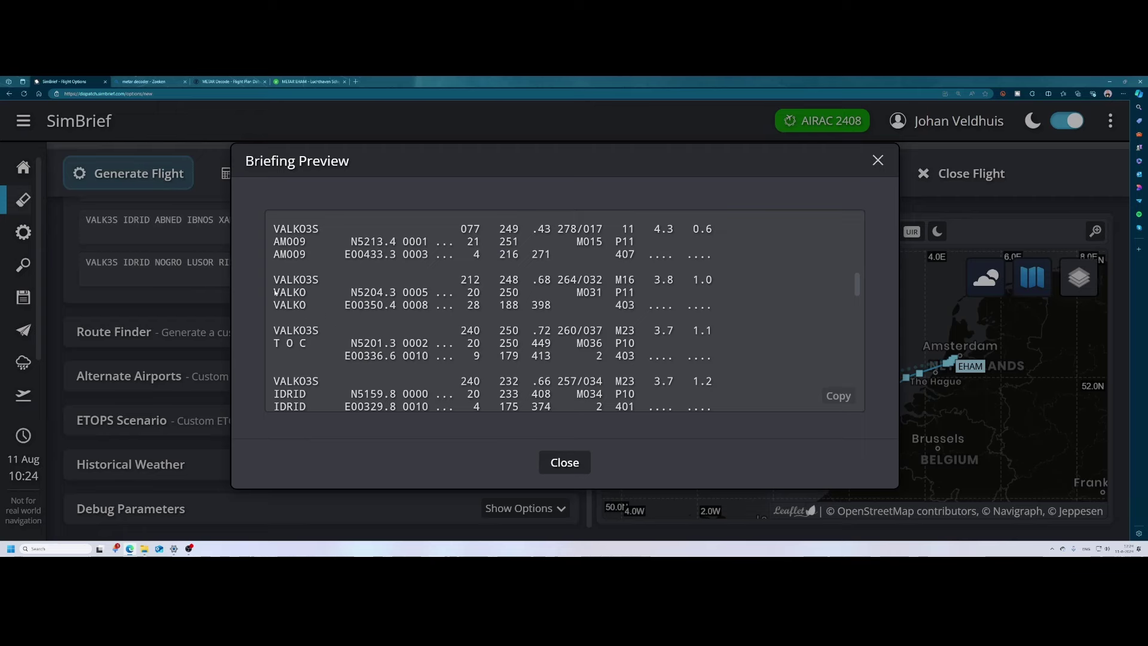
scroll(296, 286, up, 2)
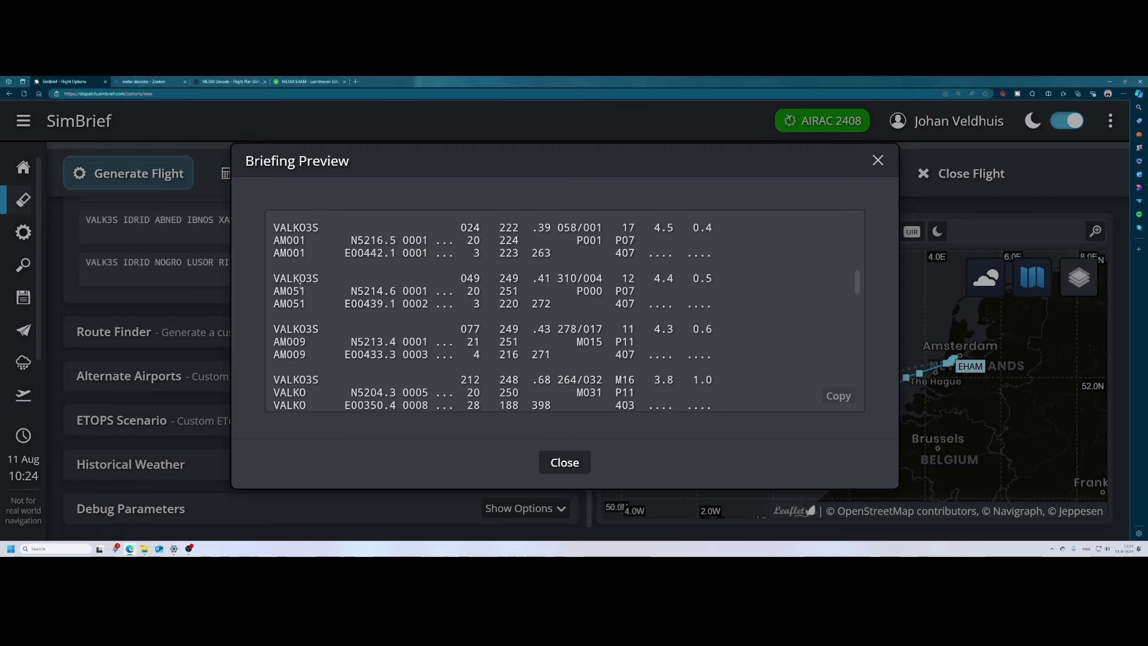
scroll(294, 290, up, 1)
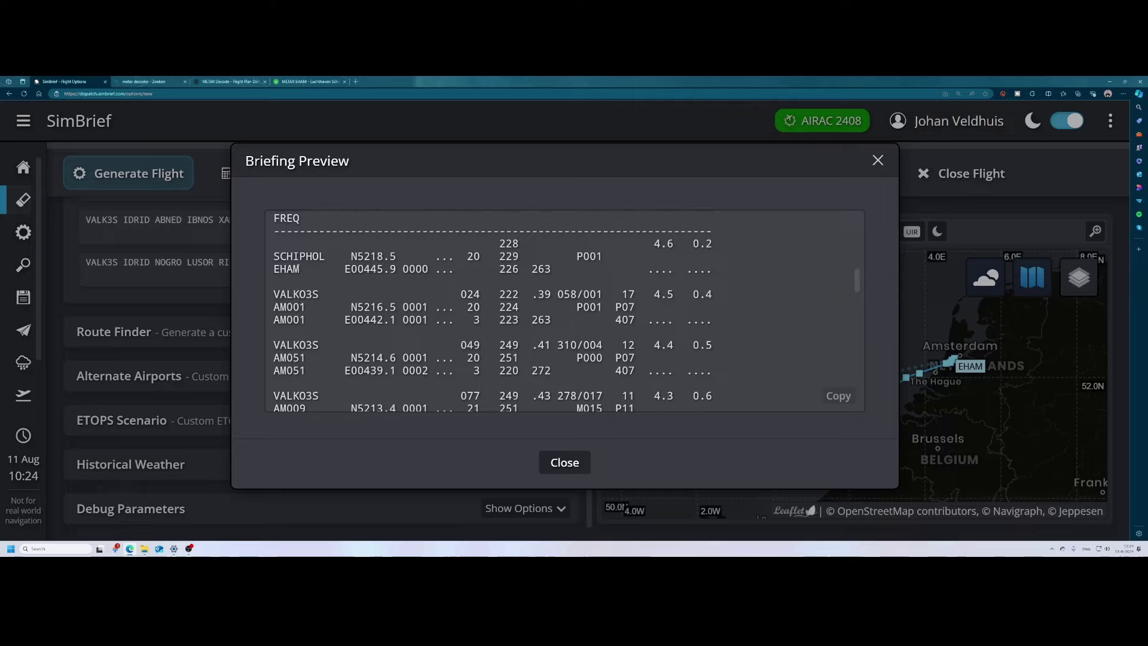
scroll(308, 297, up, 1)
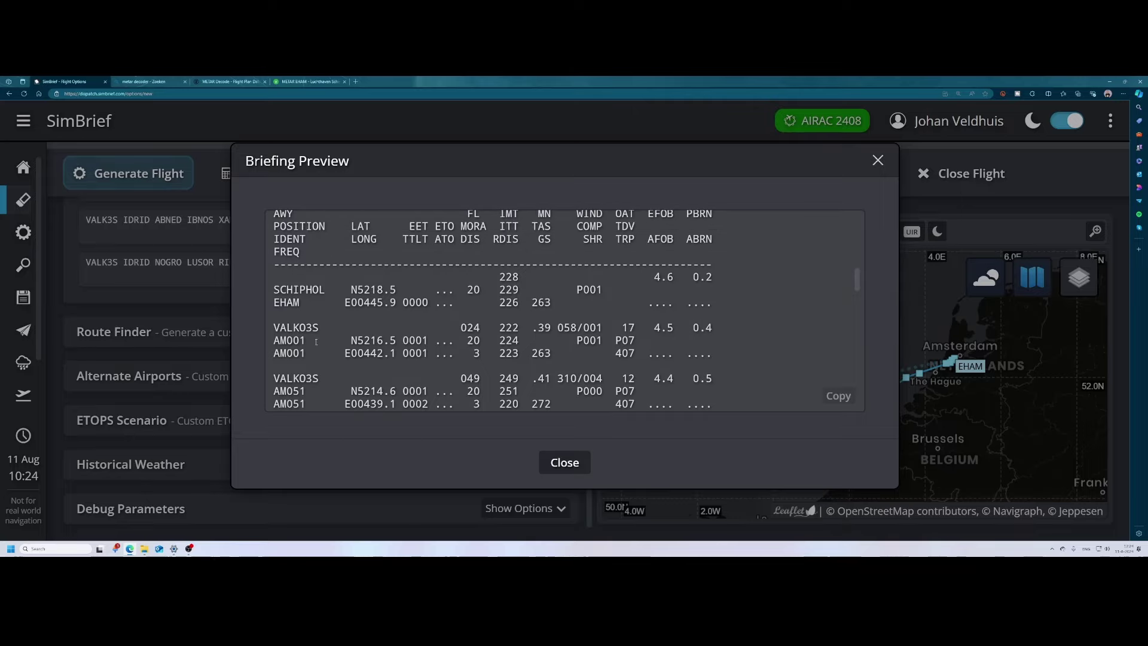
Step: Examine the flight log's column headings against the Schiphol, AM001 and AM051 entries, including the wind component
scroll(316, 343, down, 2)
scroll(376, 336, up, 1)
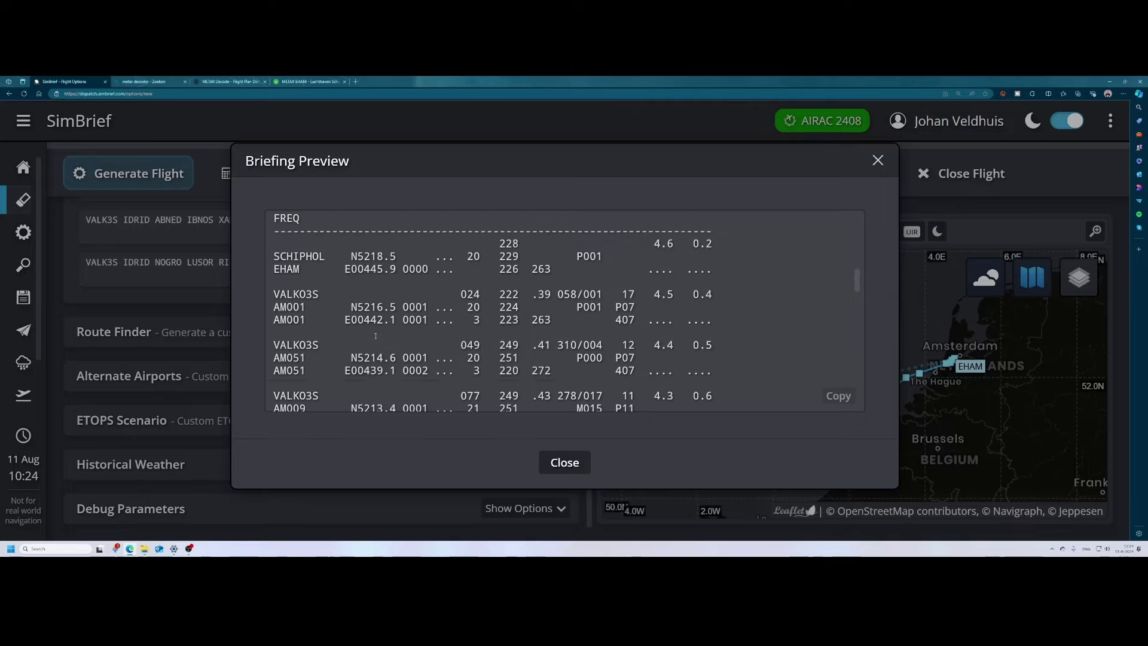
scroll(395, 332, up, 3)
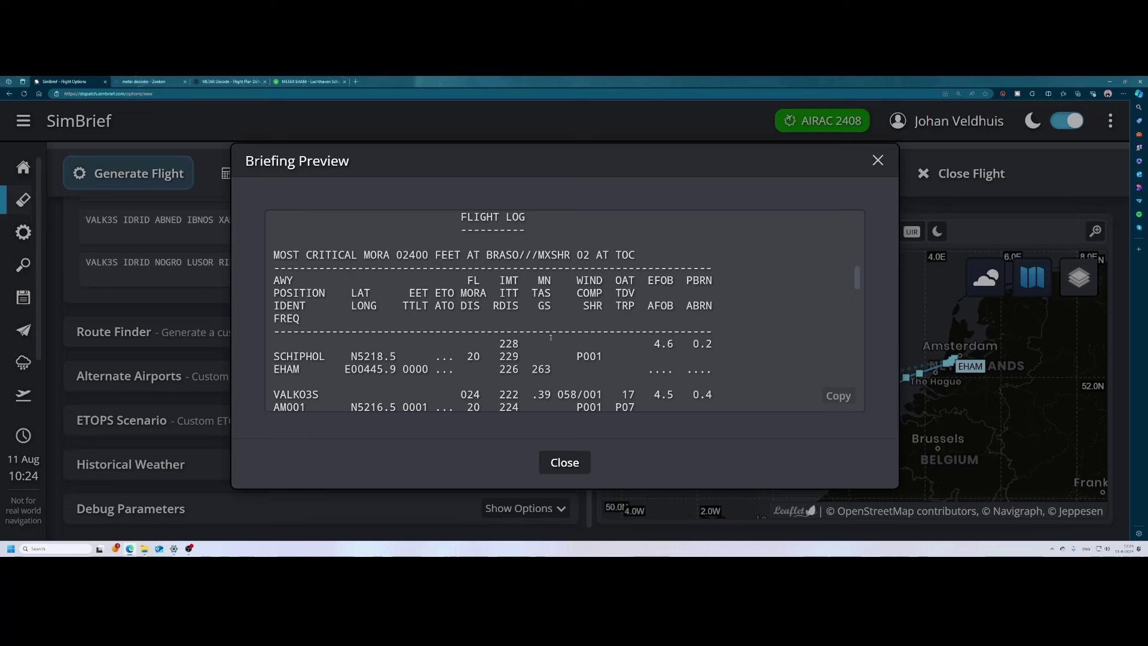
scroll(611, 348, down, 1)
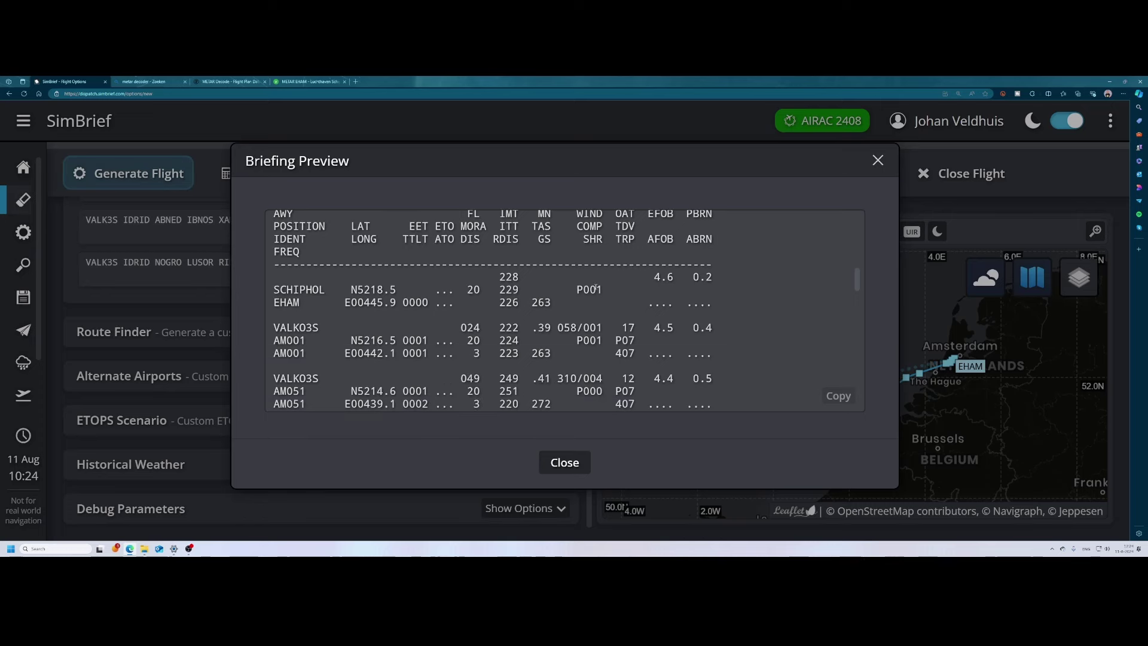
scroll(589, 302, down, 1)
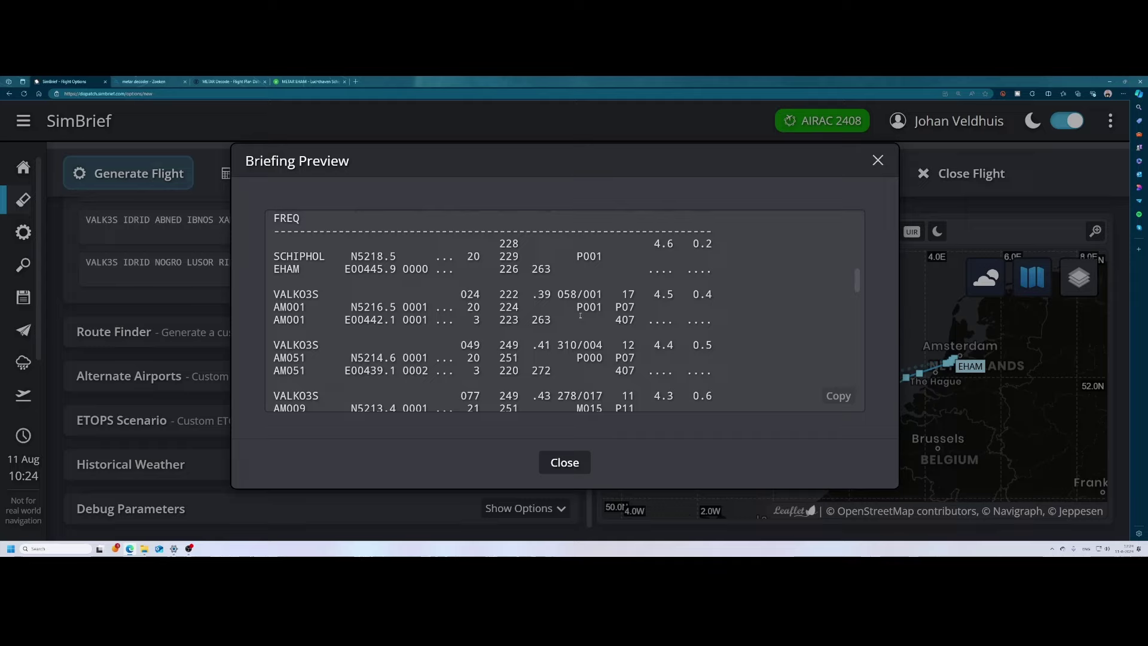
Step: Examine the flight log from the top of climb through the L980 waypoints and London FIR entry to the top of descent
scroll(566, 308, down, 4)
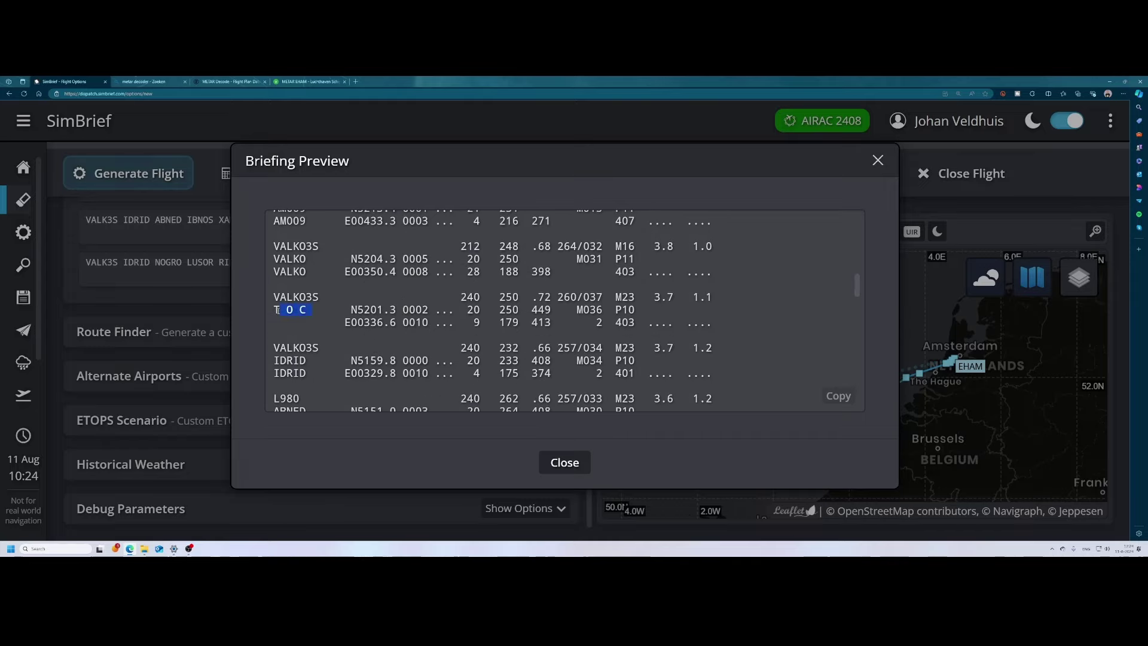
scroll(317, 324, down, 4)
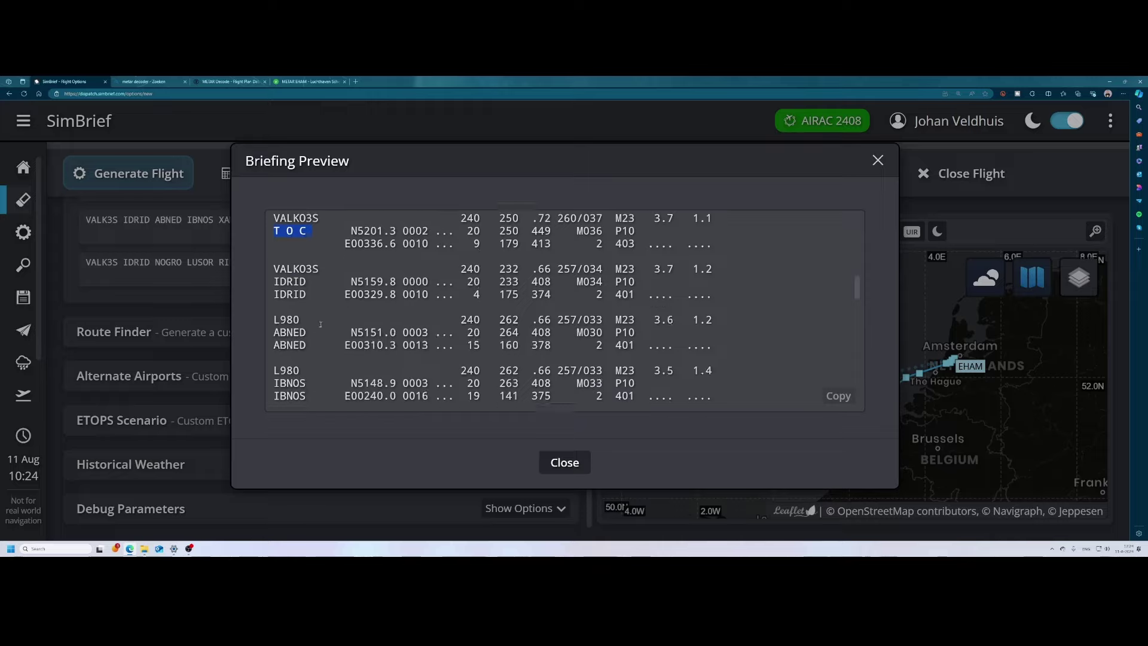
scroll(321, 327, down, 2)
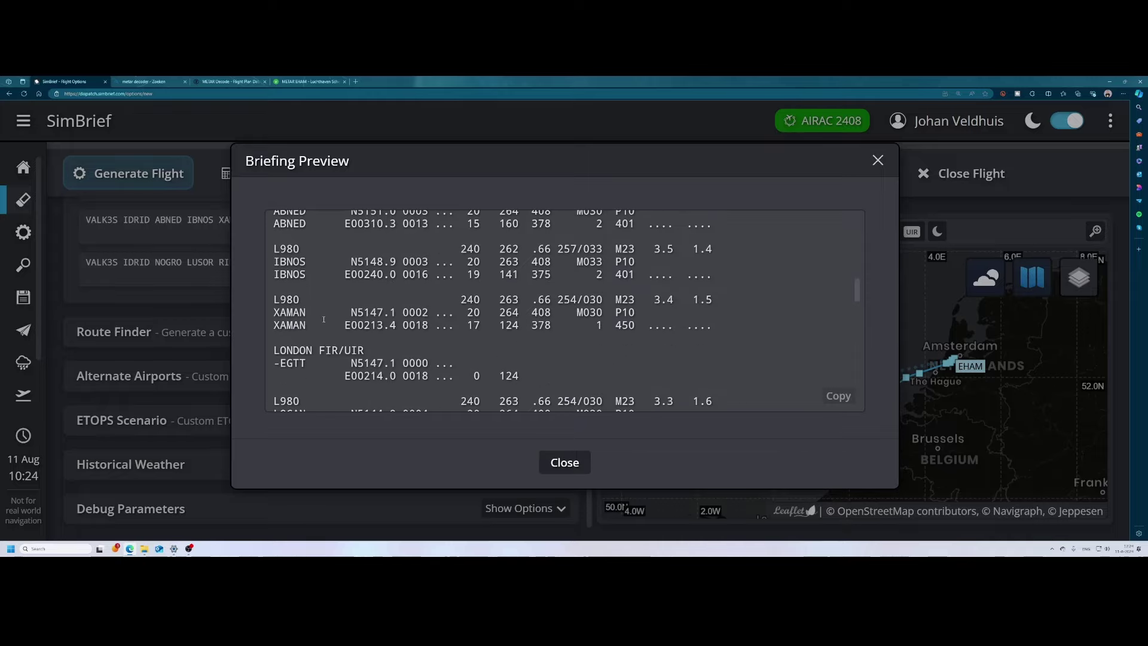
scroll(324, 319, up, 3)
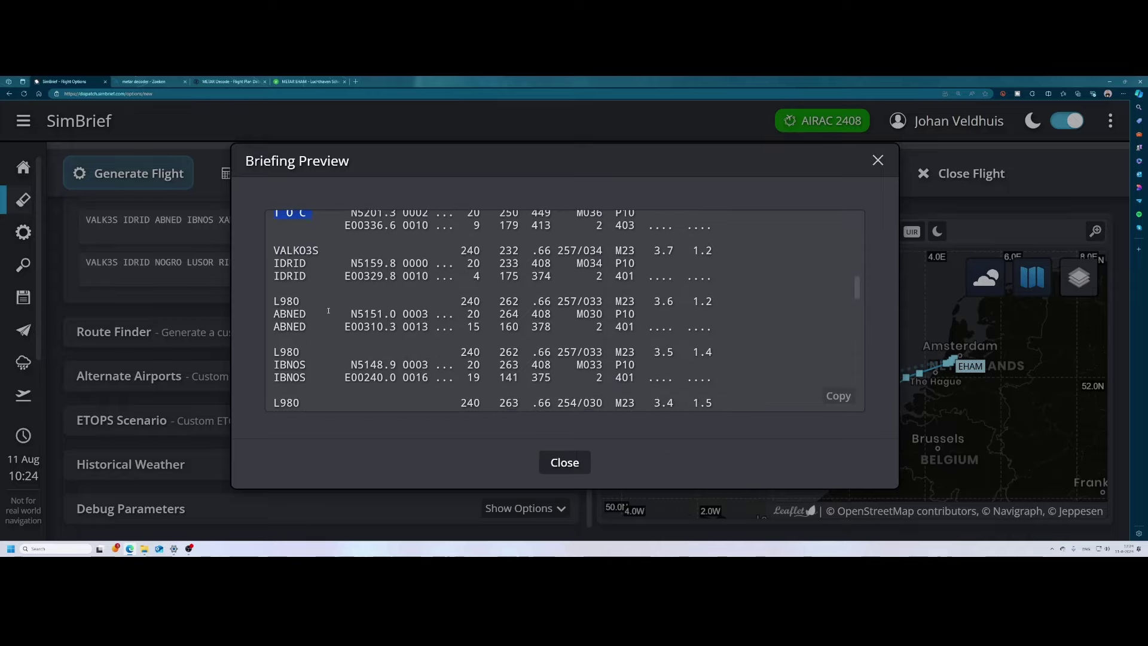
scroll(329, 311, down, 4)
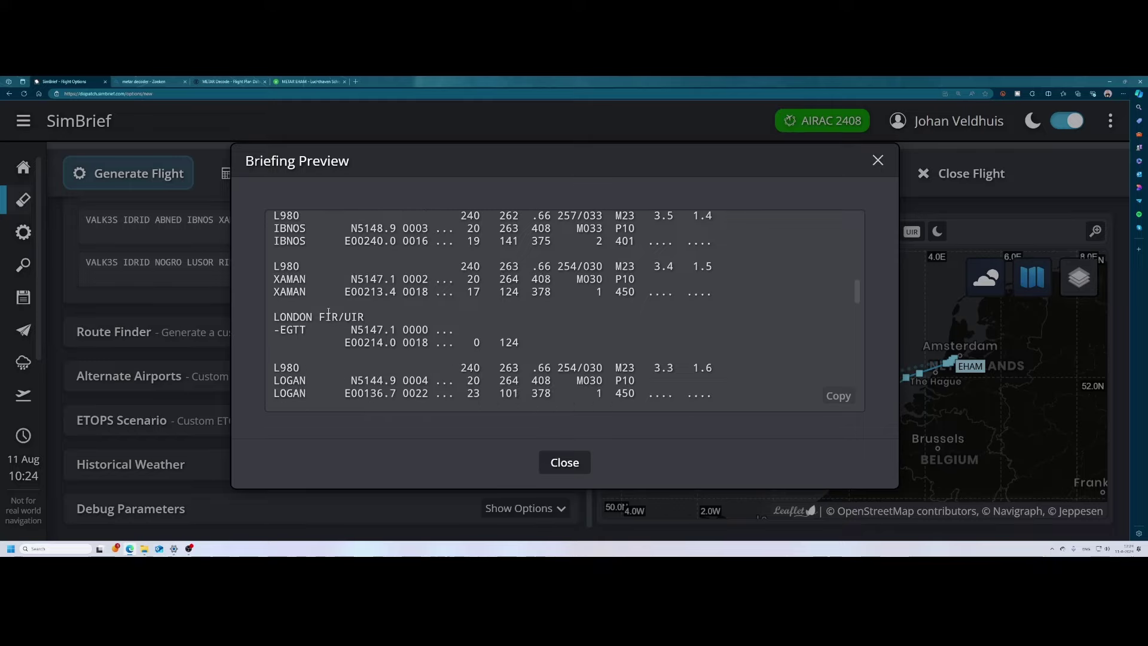
scroll(328, 313, down, 5)
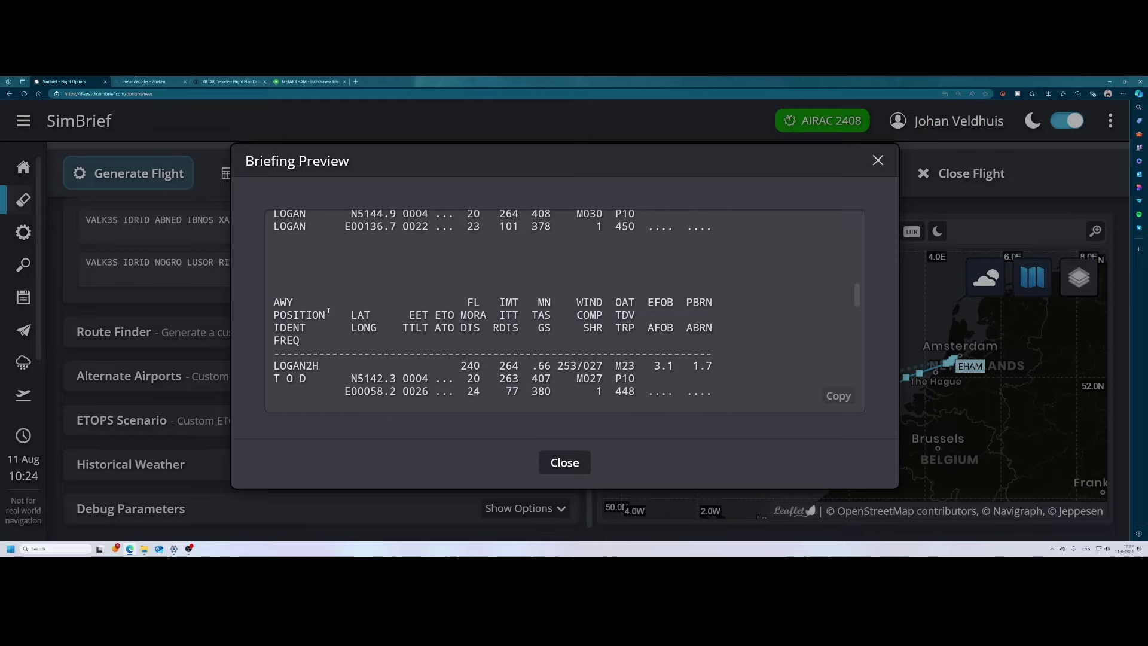
scroll(328, 311, down, 1)
double_click(302, 345)
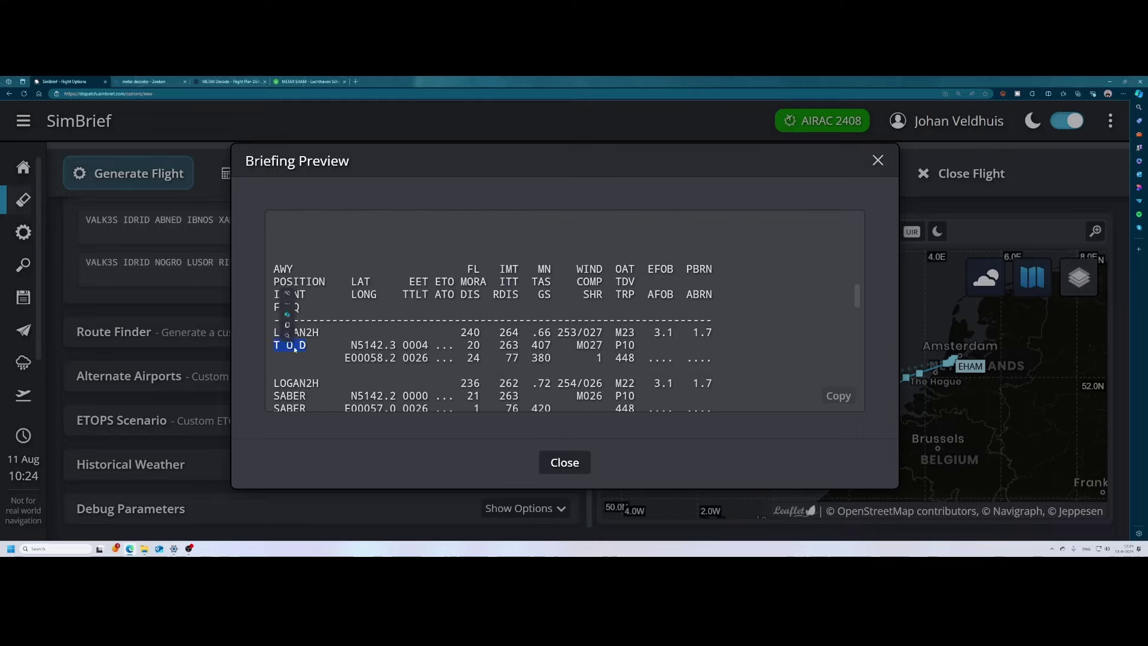
Step: Examine the LOGAN2H arrival entries for SABER, BRASO and WESUL following the top of descent
scroll(332, 345, down, 3)
scroll(331, 346, down, 1)
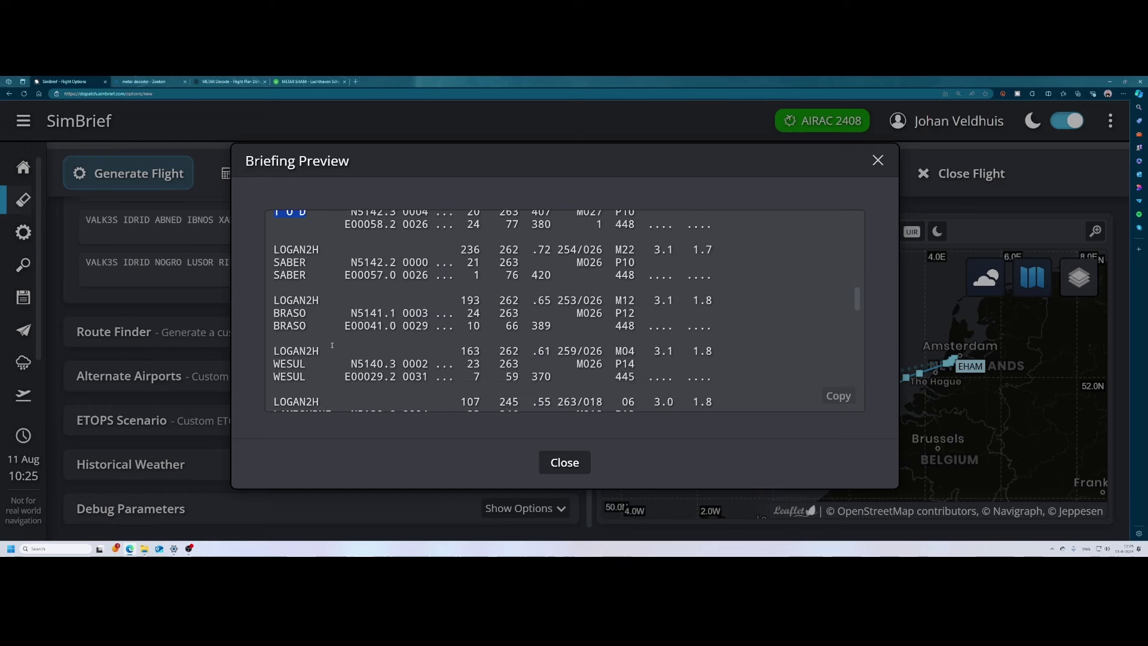
double_click(303, 351)
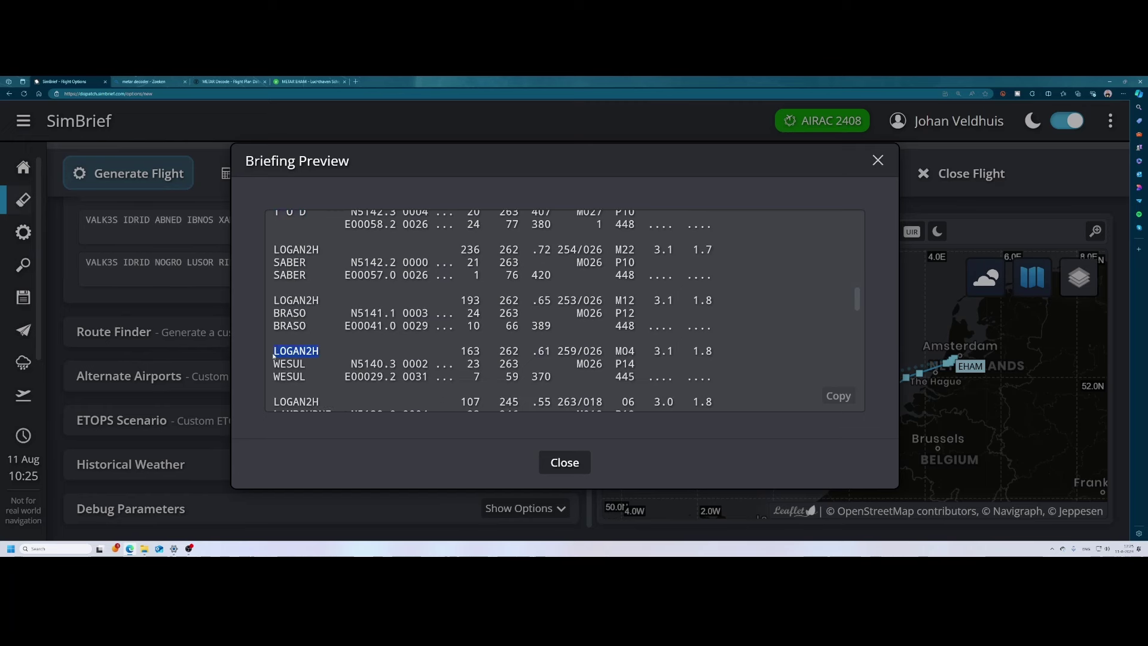
click(328, 320)
scroll(327, 320, down, 1)
Step: Return to the flight log's AM009 entry and examine its VALKO3S departure procedure and waypoint name
scroll(327, 320, up, 10)
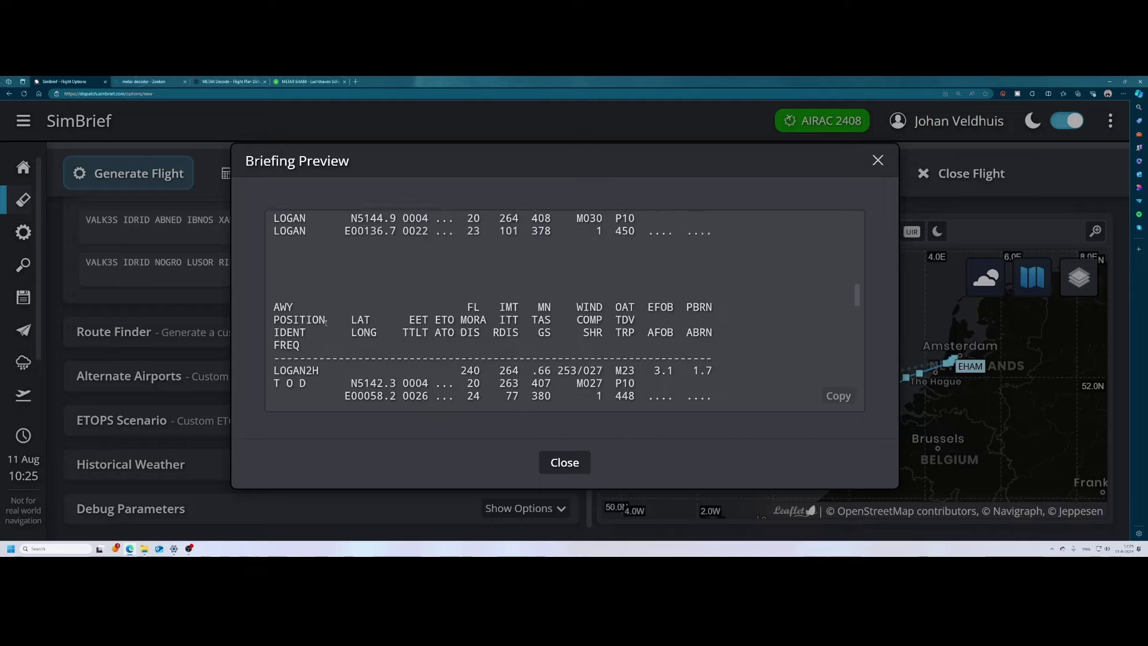
scroll(328, 323, up, 5)
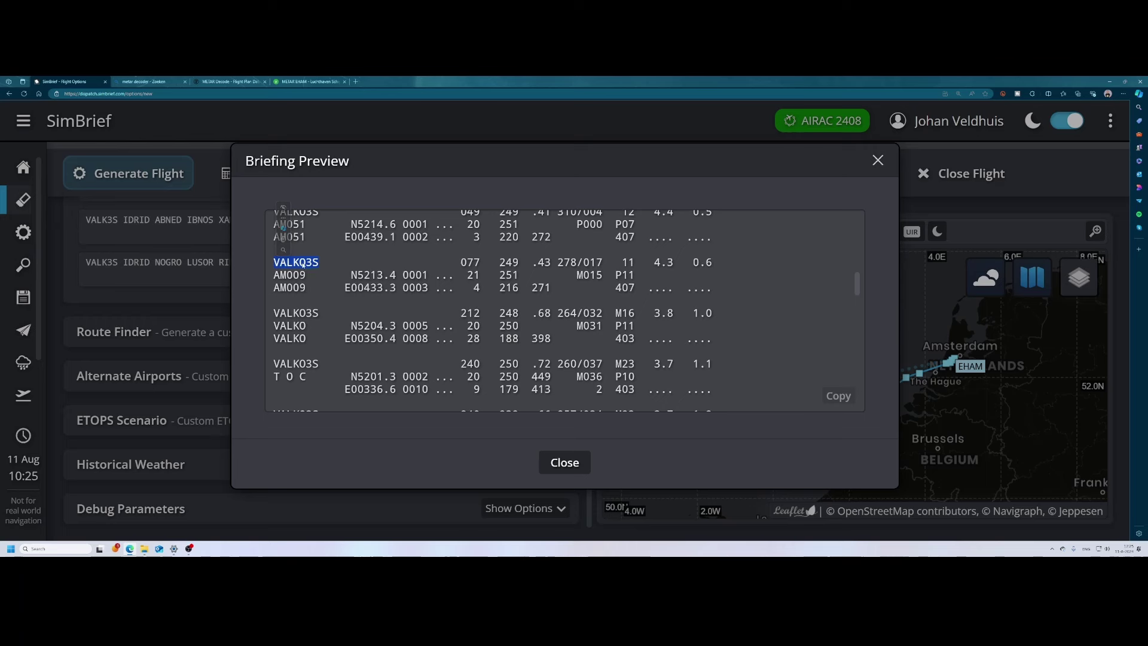
drag(287, 275, 306, 275)
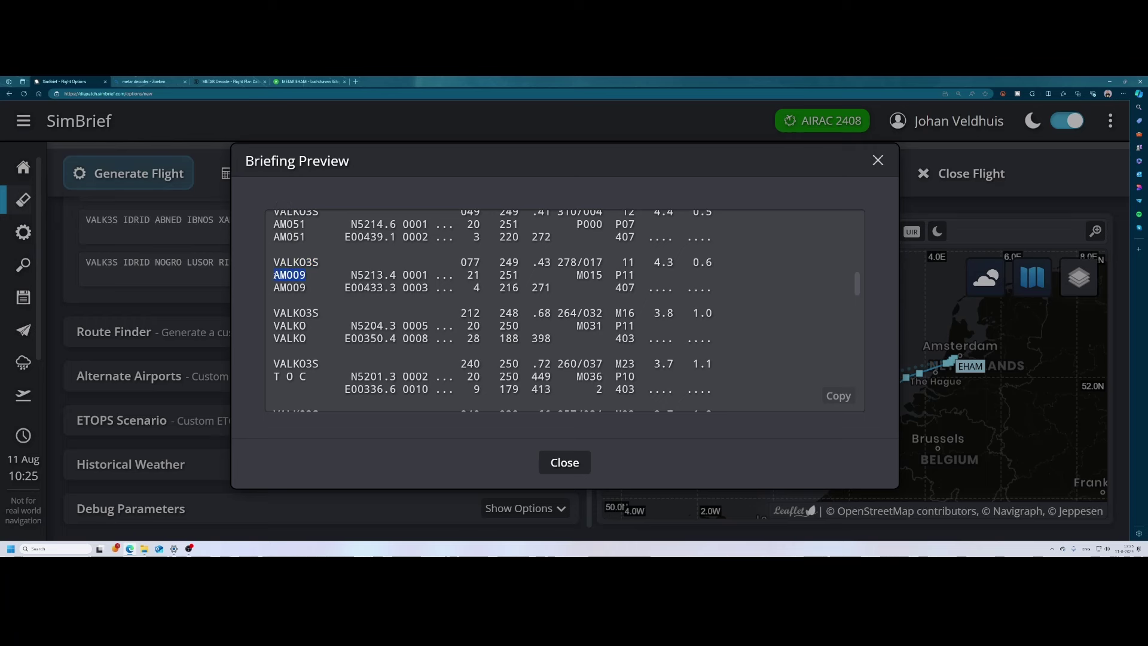
click(320, 261)
drag(314, 262, 275, 263)
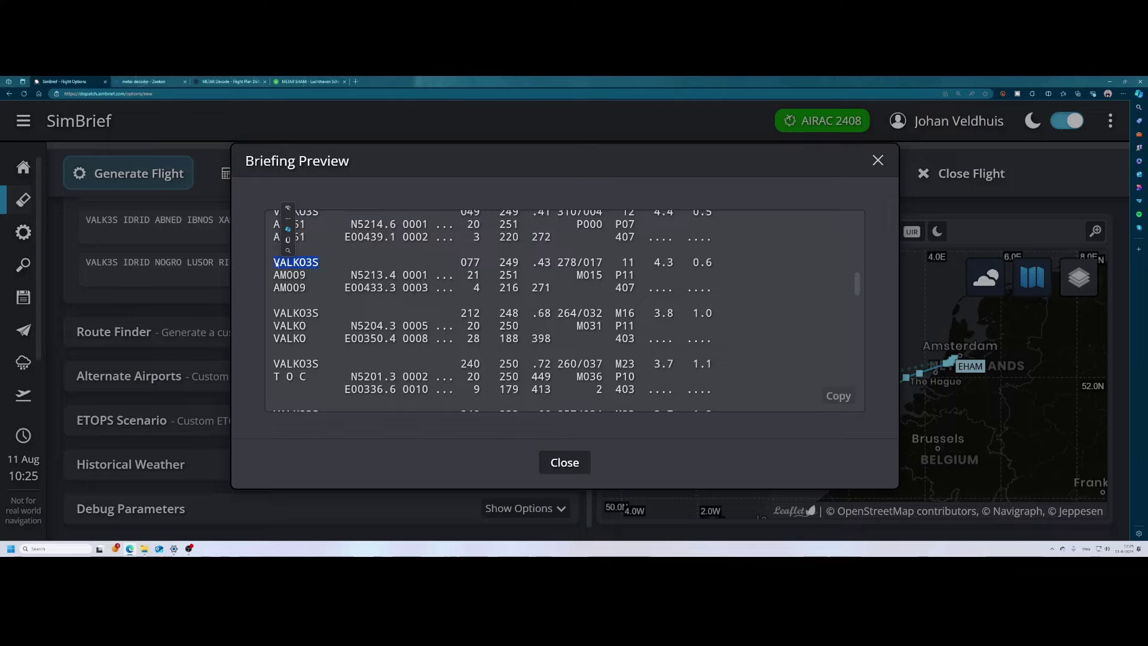
Step: Follow the flight log from VALKO3S along L980 and LOGAN2H to Lambourne and Heathrow
scroll(309, 302, down, 8)
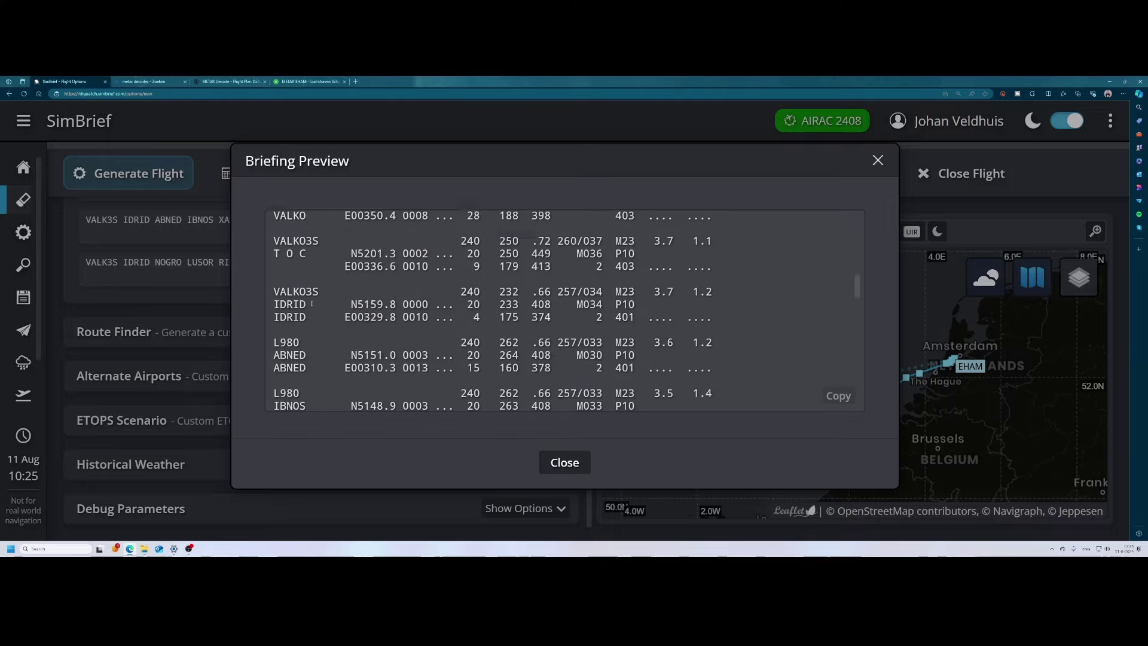
scroll(316, 301, down, 4)
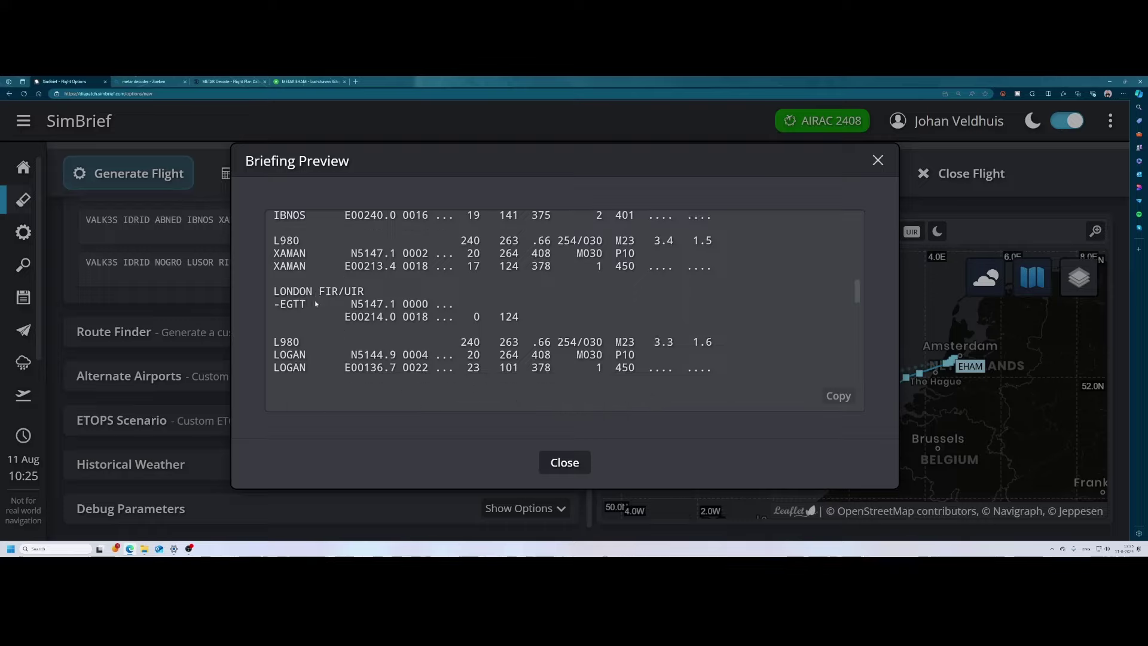
scroll(316, 300, down, 5)
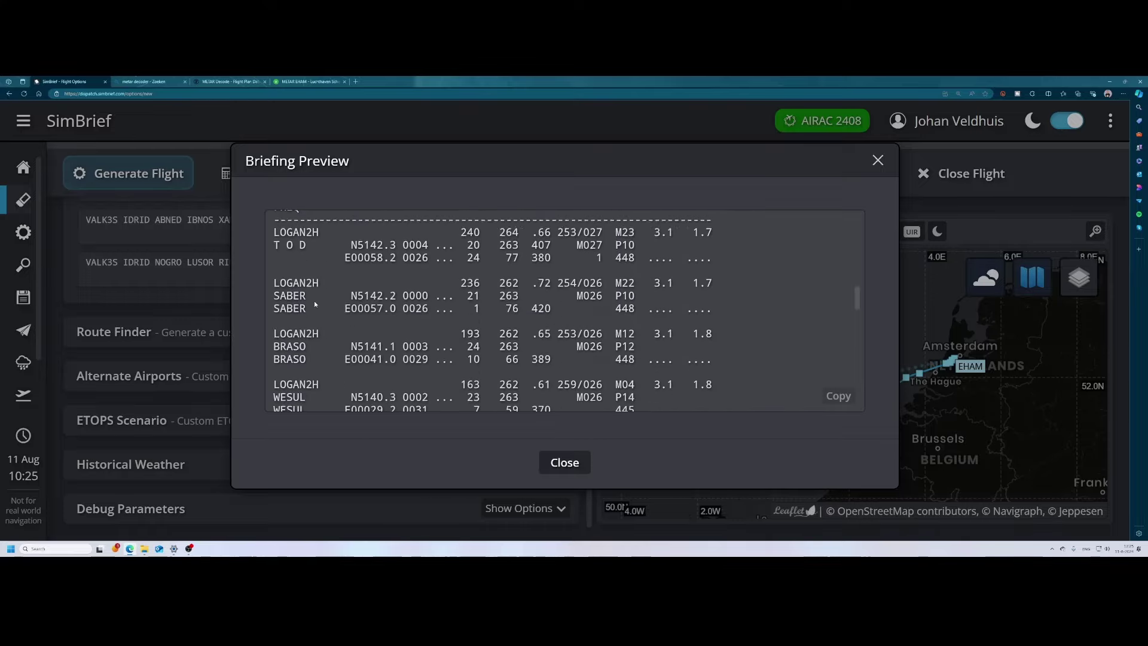
scroll(315, 302, down, 3)
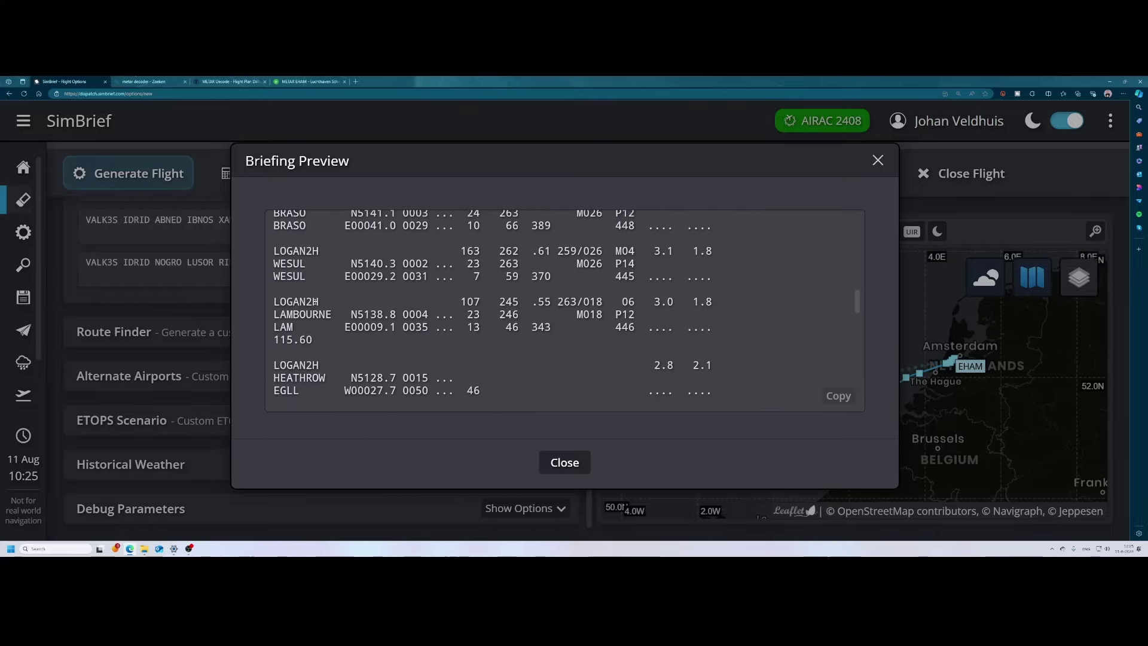
Step: Examine the OFP's wind information for climb, each en-route waypoint from top of climb to top of descent, and descent
scroll(315, 304, down, 2)
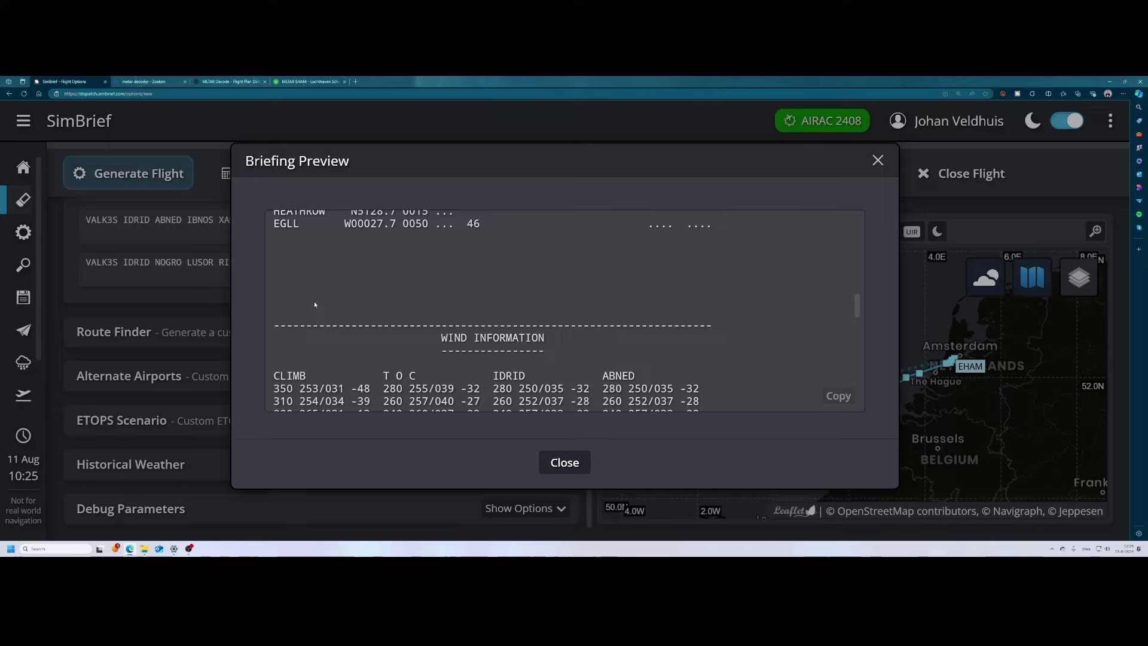
scroll(315, 304, down, 2)
scroll(315, 305, down, 2)
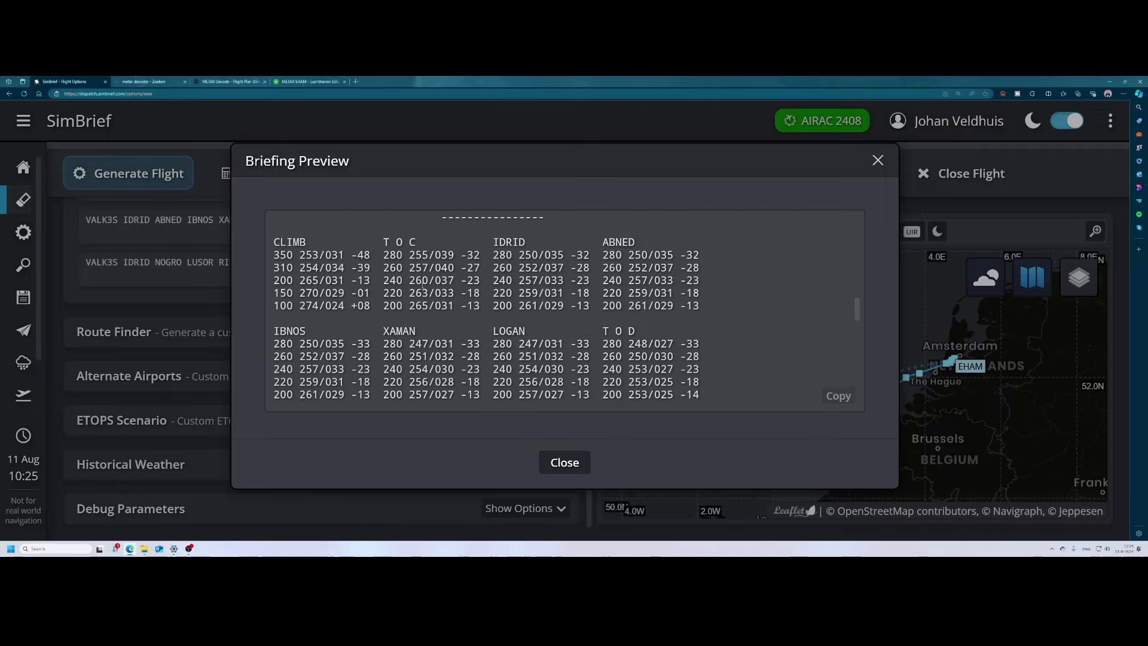
scroll(438, 276, up, 1)
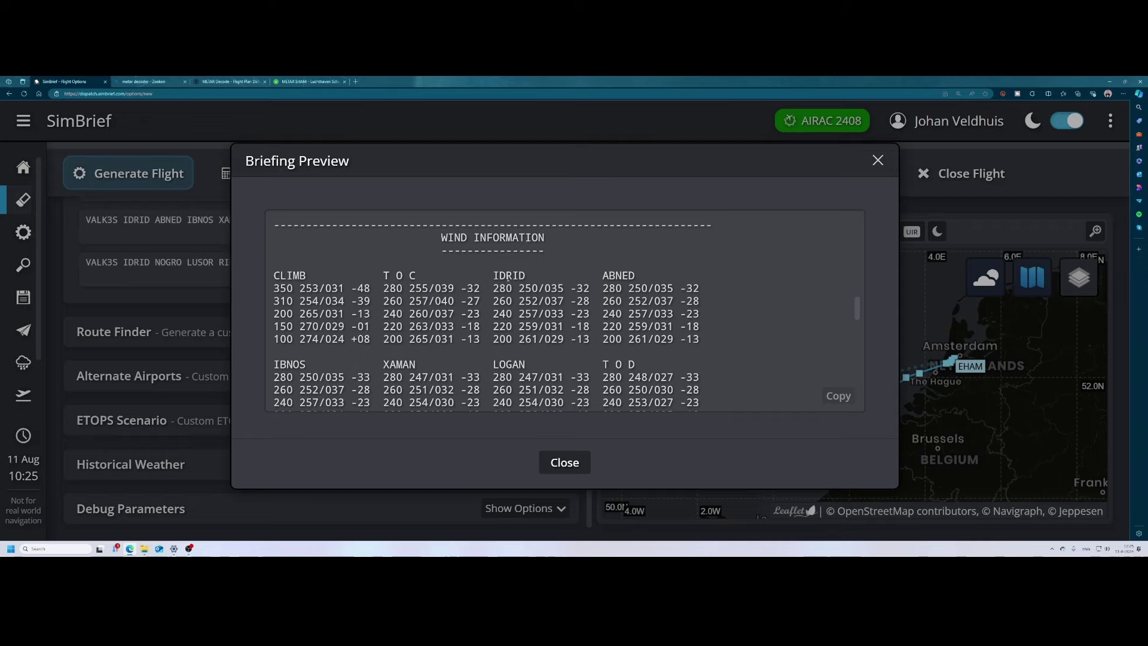
scroll(545, 318, down, 4)
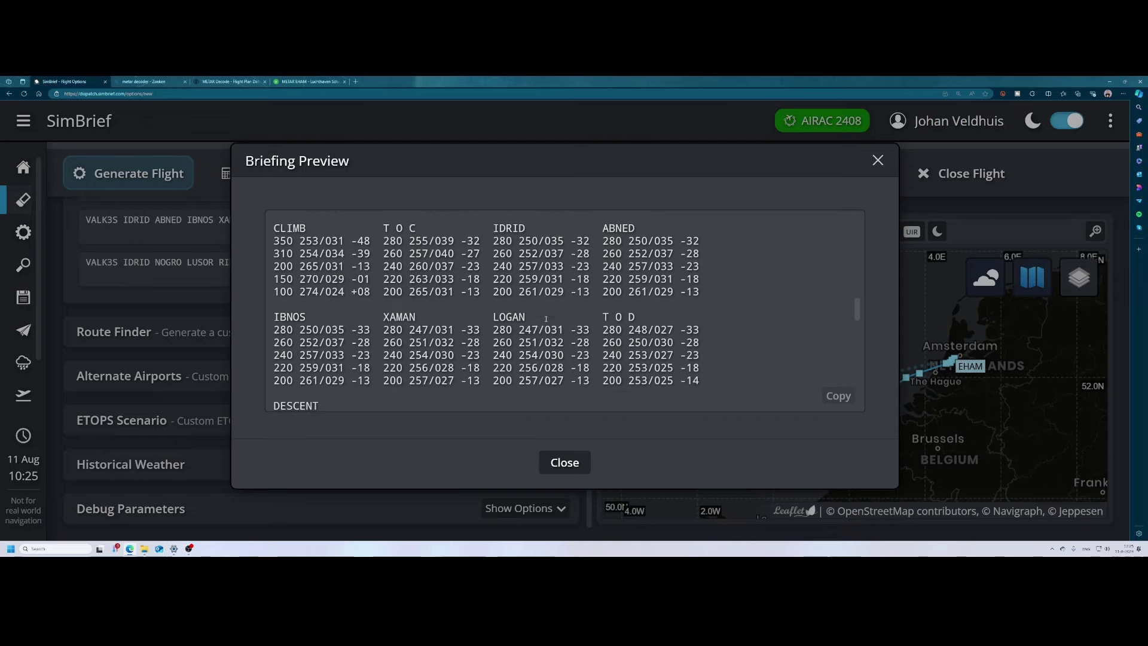
scroll(545, 322, down, 3)
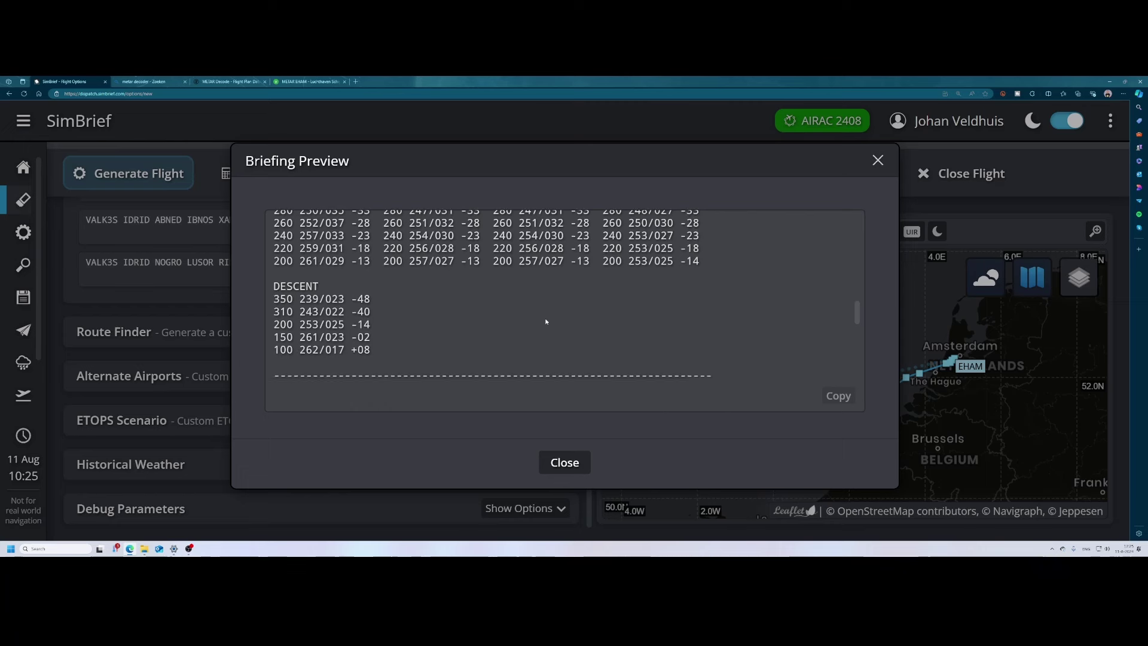
Step: Examine the ICAO ATC flight plan text through to the start of the additional dispatch briefing info
scroll(546, 318, down, 2)
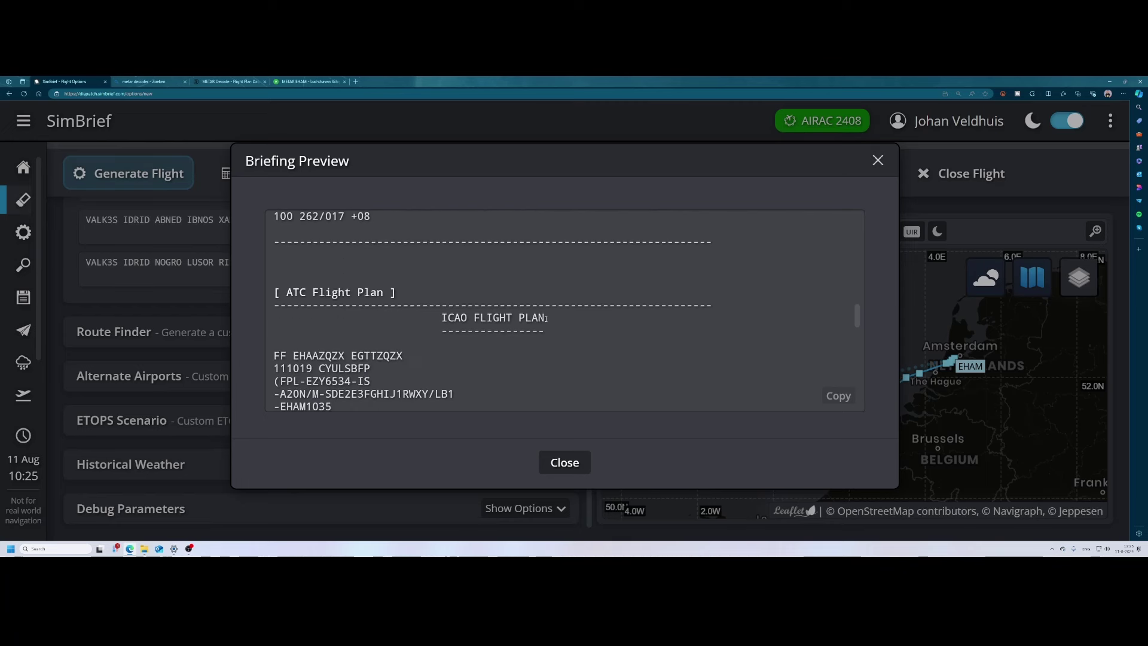
scroll(546, 318, down, 2)
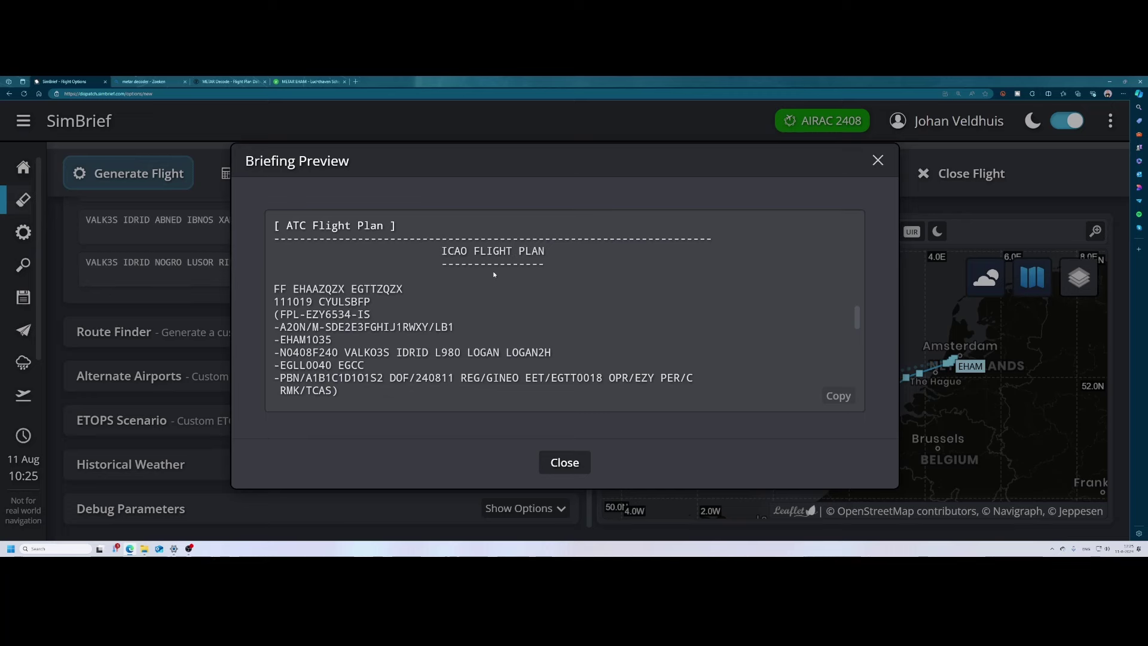
scroll(494, 274, down, 3)
scroll(495, 276, down, 1)
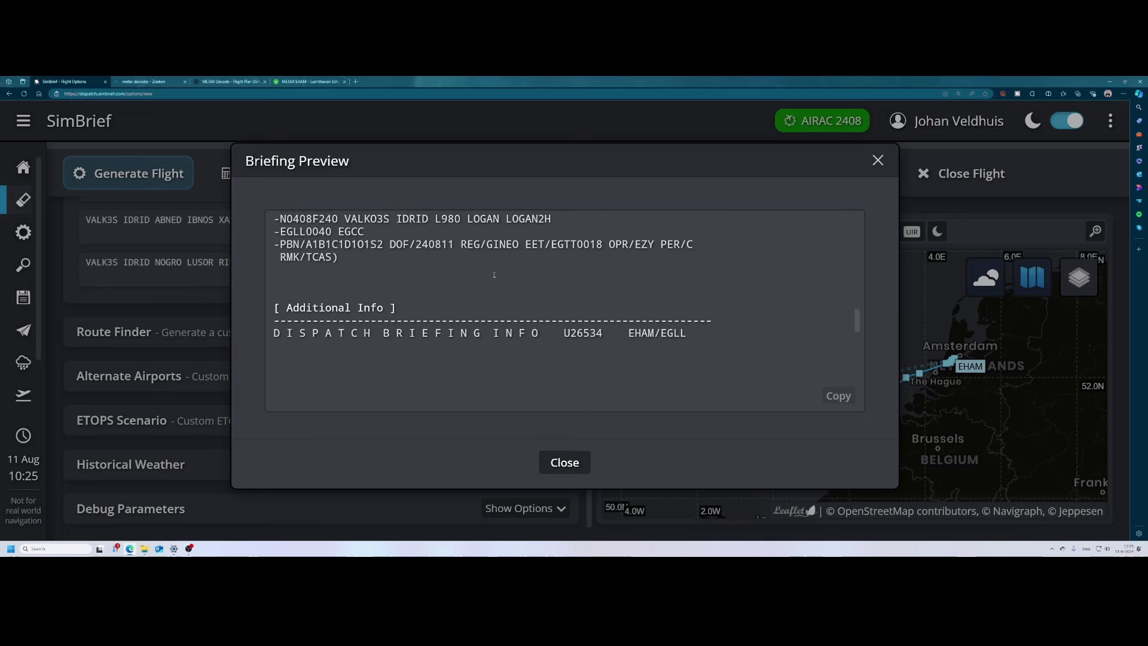
Step: Examine the departure, destination and alternate entries in the ICAO flight plan text
scroll(495, 276, up, 1)
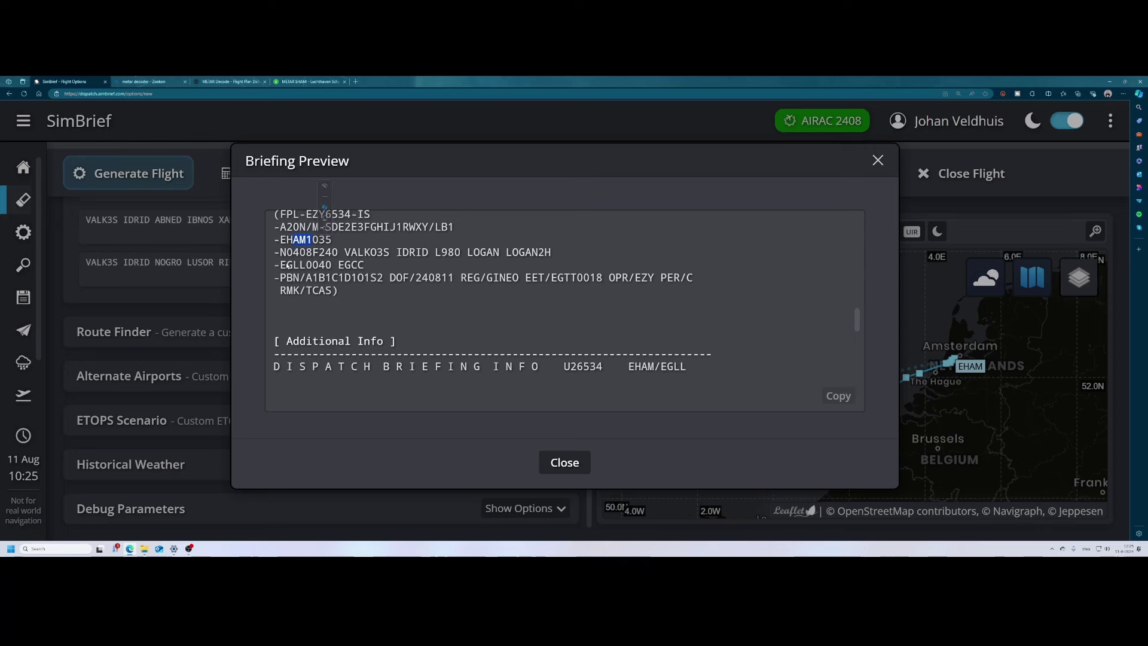
drag(286, 265, 358, 267)
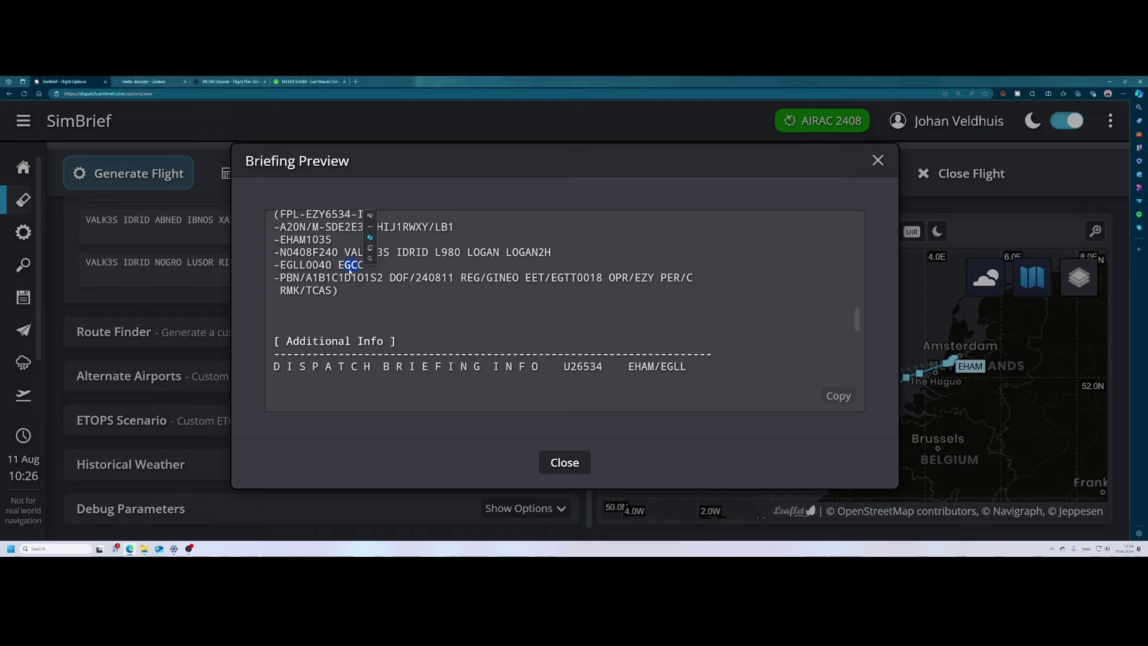
click(339, 295)
Step: Examine the Runway Analysis section's EHAM takeoff data and its ACARS runways list
scroll(372, 312, down, 5)
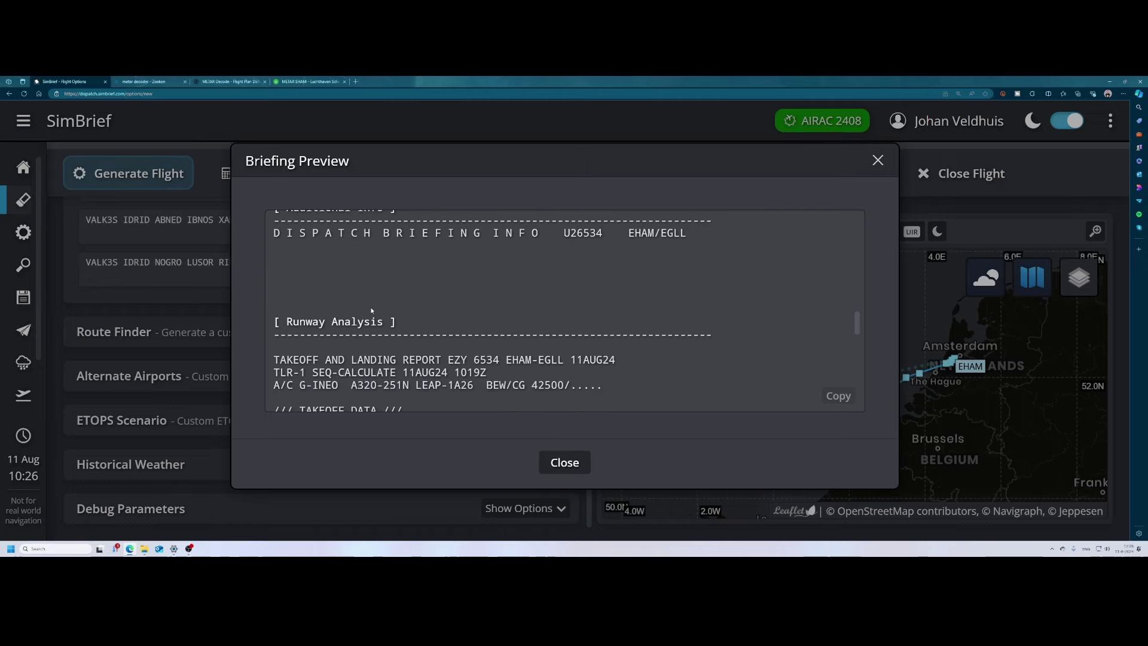
scroll(371, 311, down, 3)
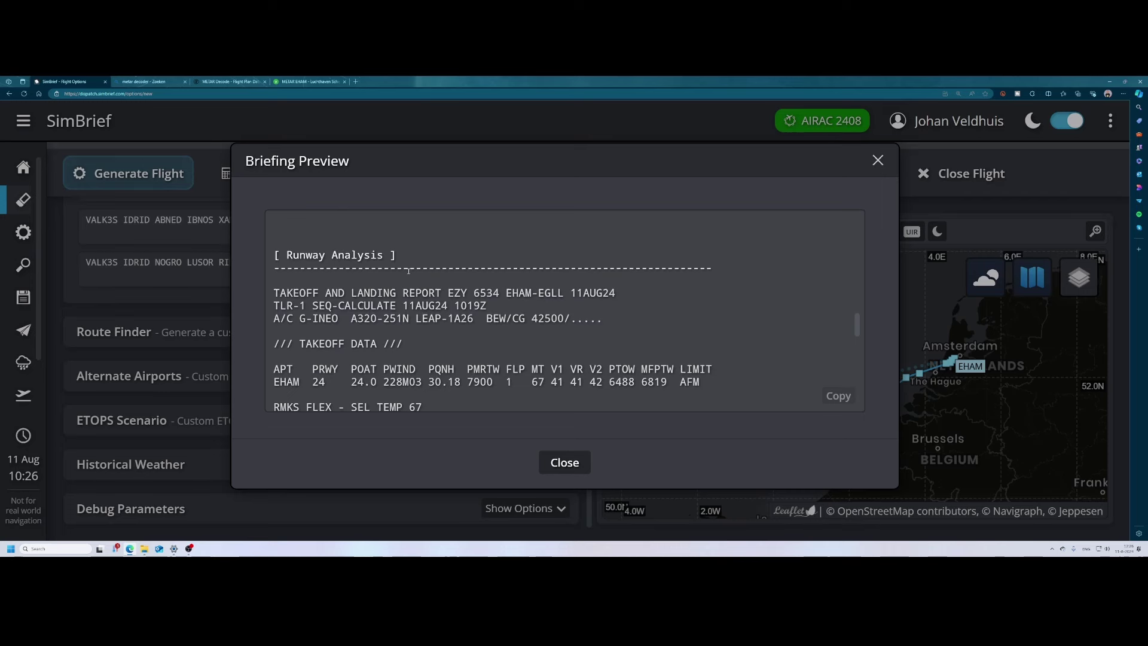
scroll(509, 342, down, 1)
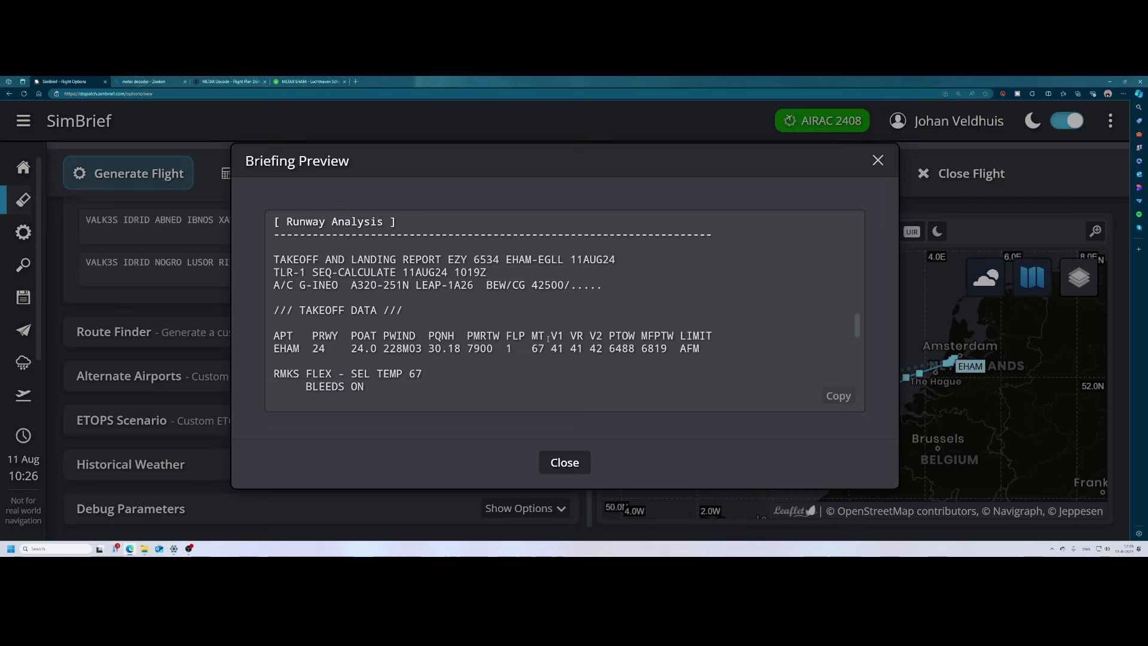
scroll(476, 317, down, 2)
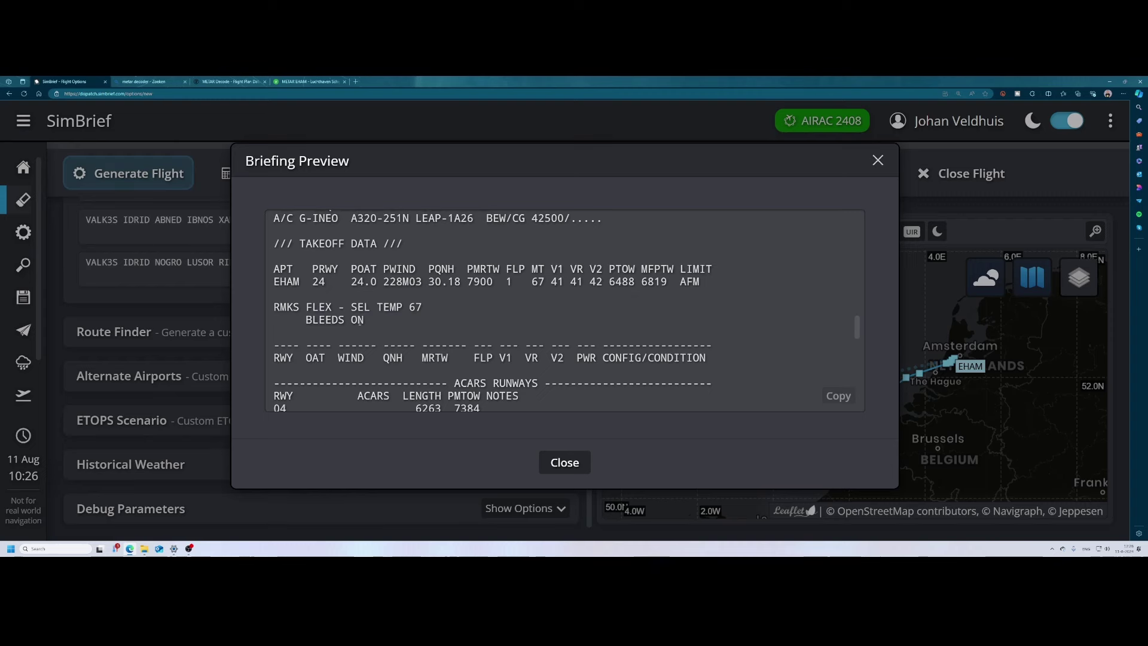
scroll(360, 322, down, 3)
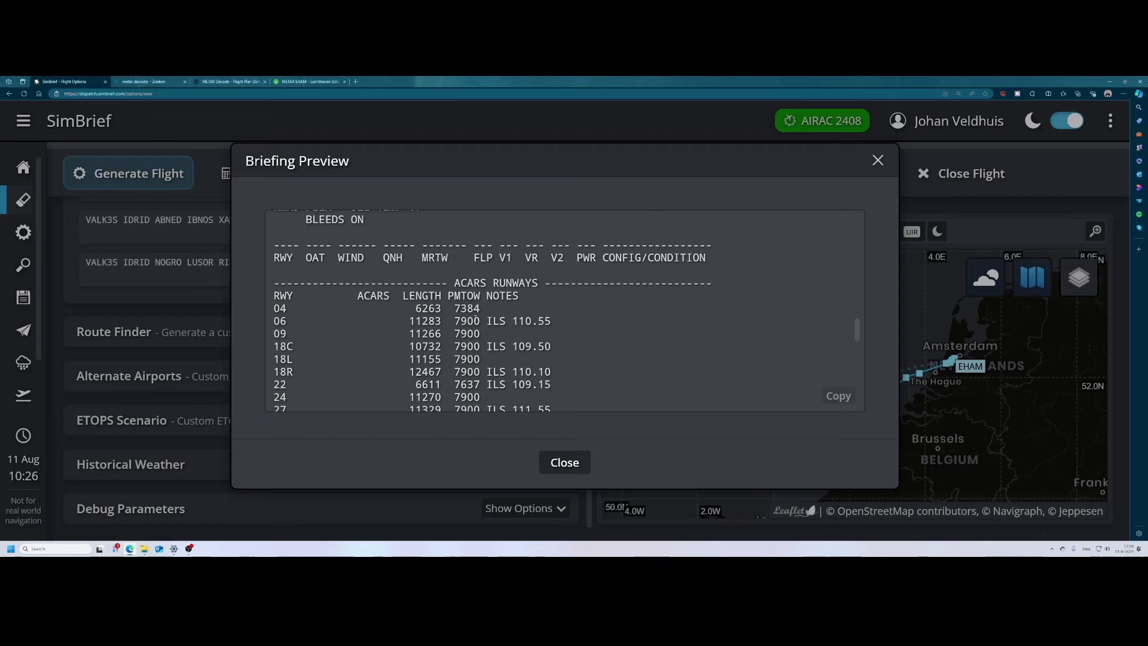
scroll(287, 338, down, 2)
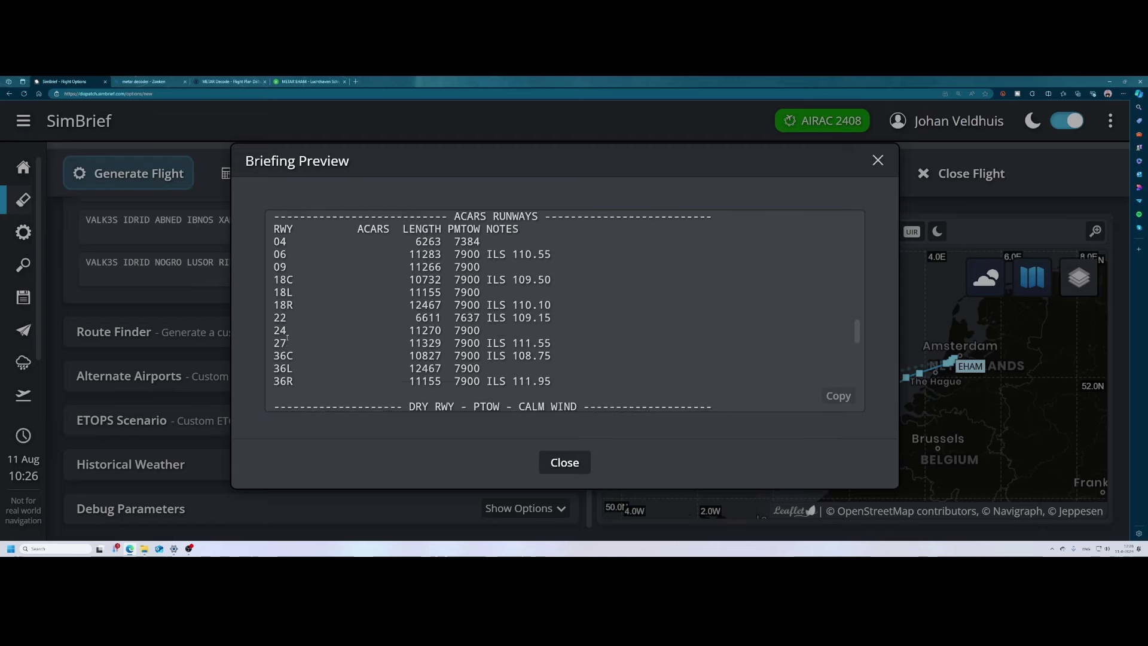
Step: Compare takeoff speeds and flex settings per EHAM runway in the dry and wet calm-wind tables, checking runway 22
scroll(287, 337, down, 4)
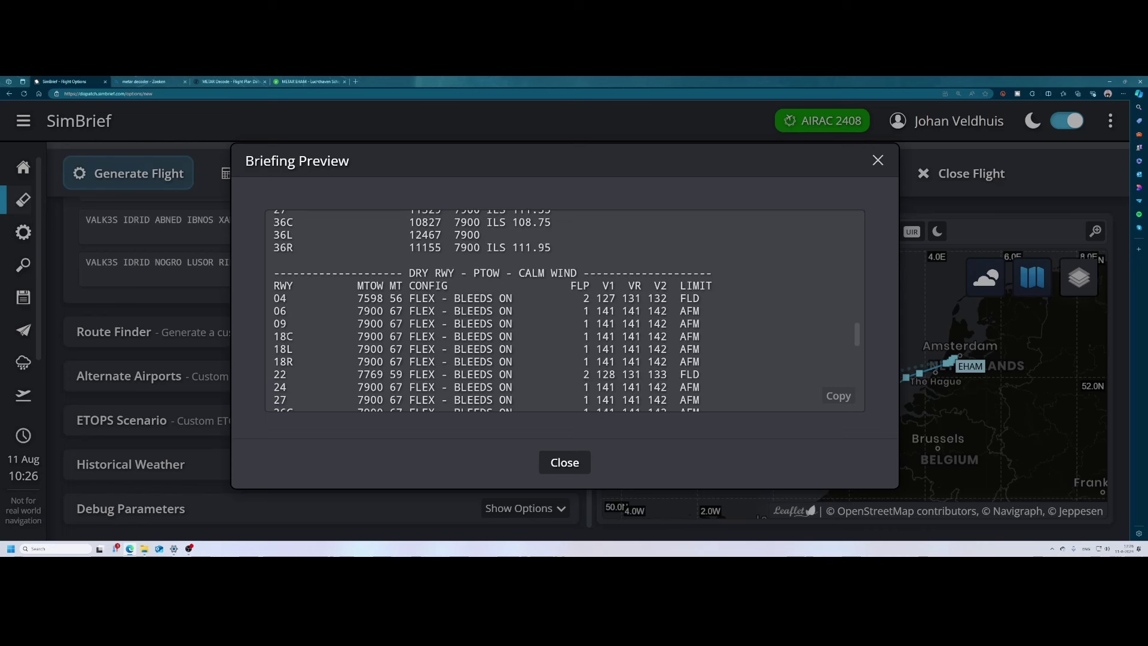
scroll(288, 335, down, 2)
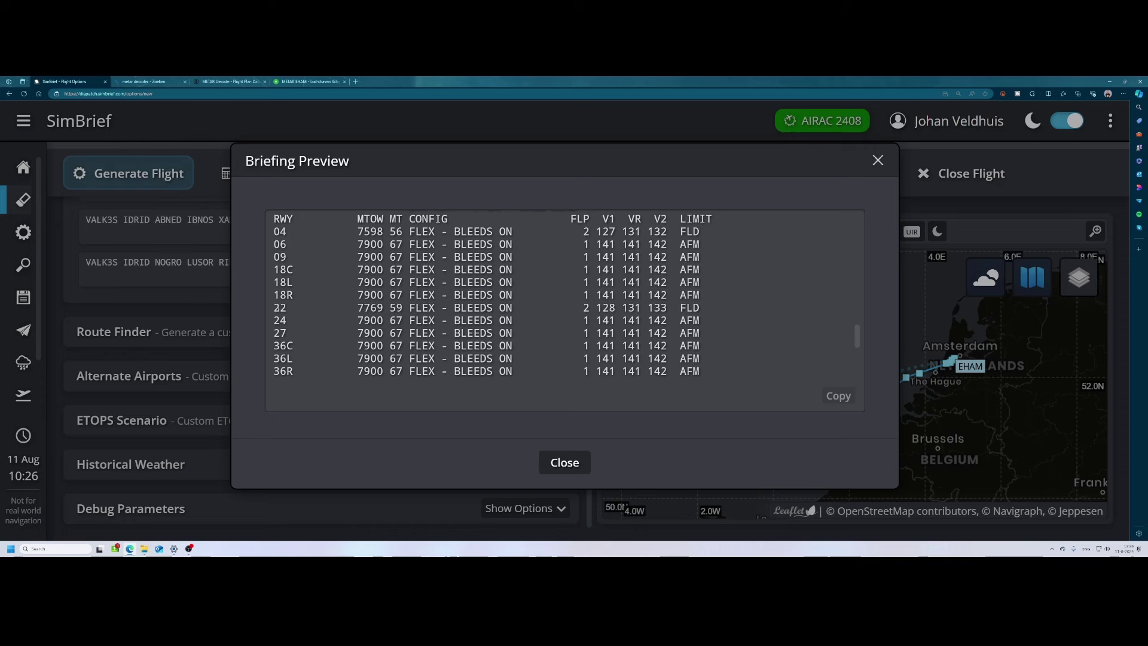
double_click(281, 308)
scroll(658, 309, down, 3)
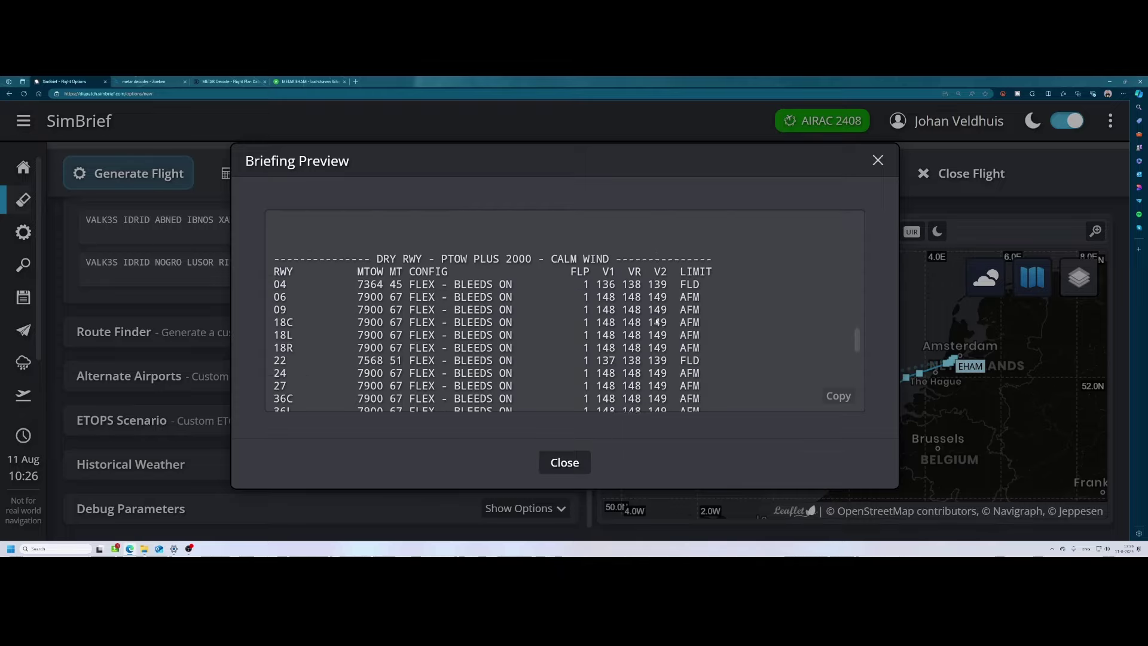
scroll(657, 321, down, 1)
scroll(658, 320, down, 2)
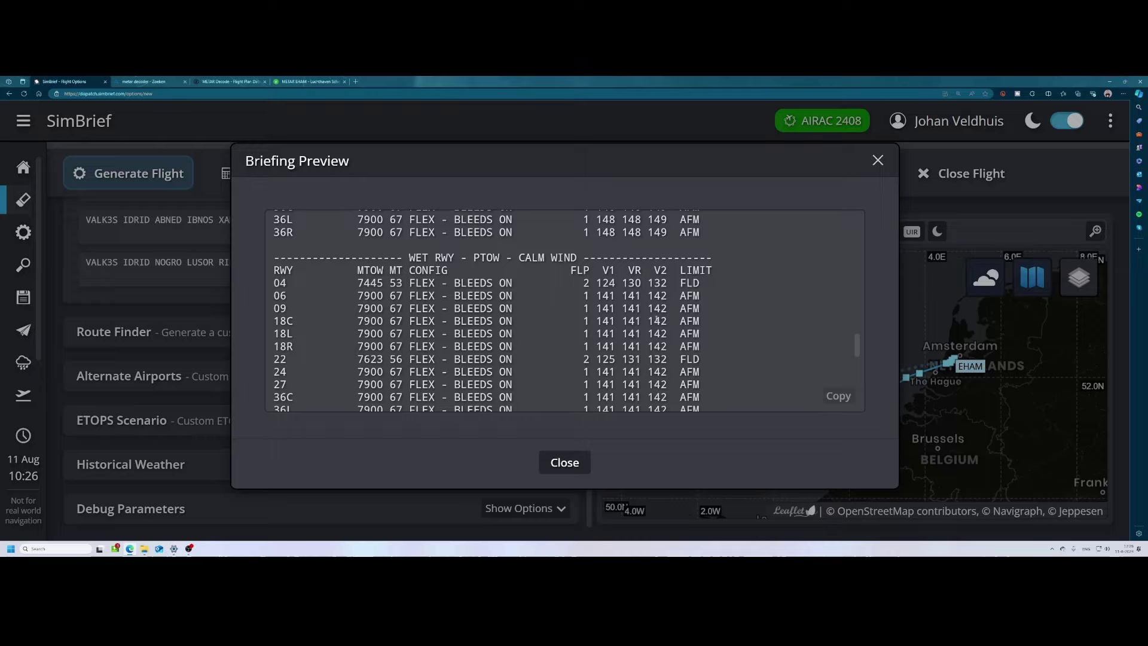
Step: Examine the EGLL landing data, including its ACARS runways, flaps-full weight limits and landing distances
scroll(658, 321, down, 10)
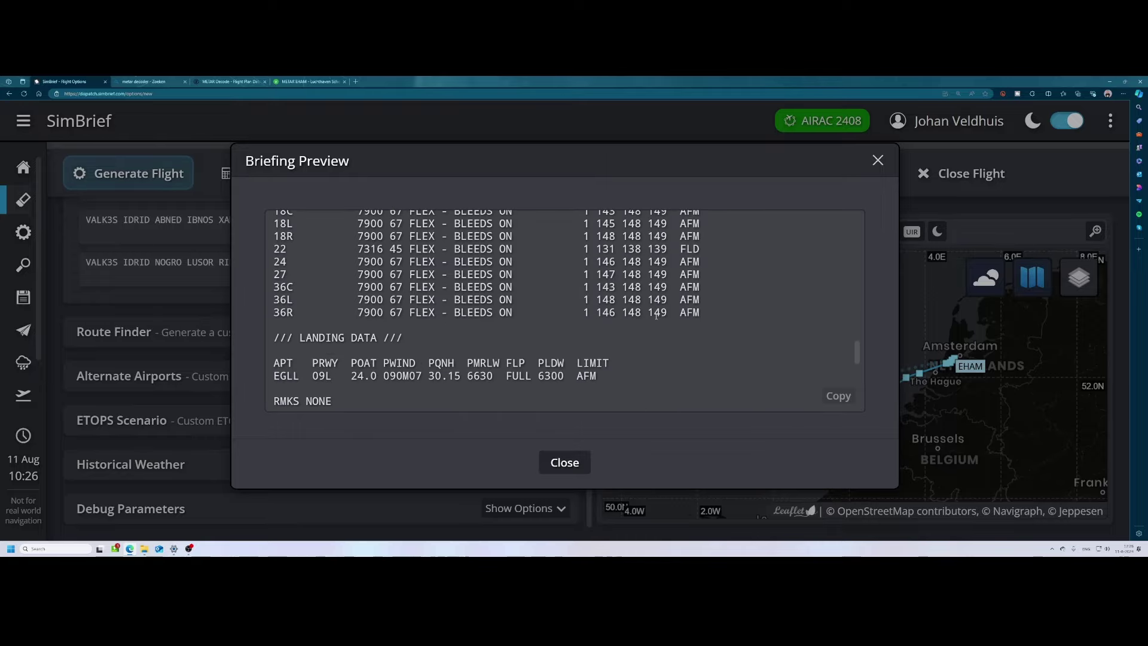
scroll(656, 315, down, 1)
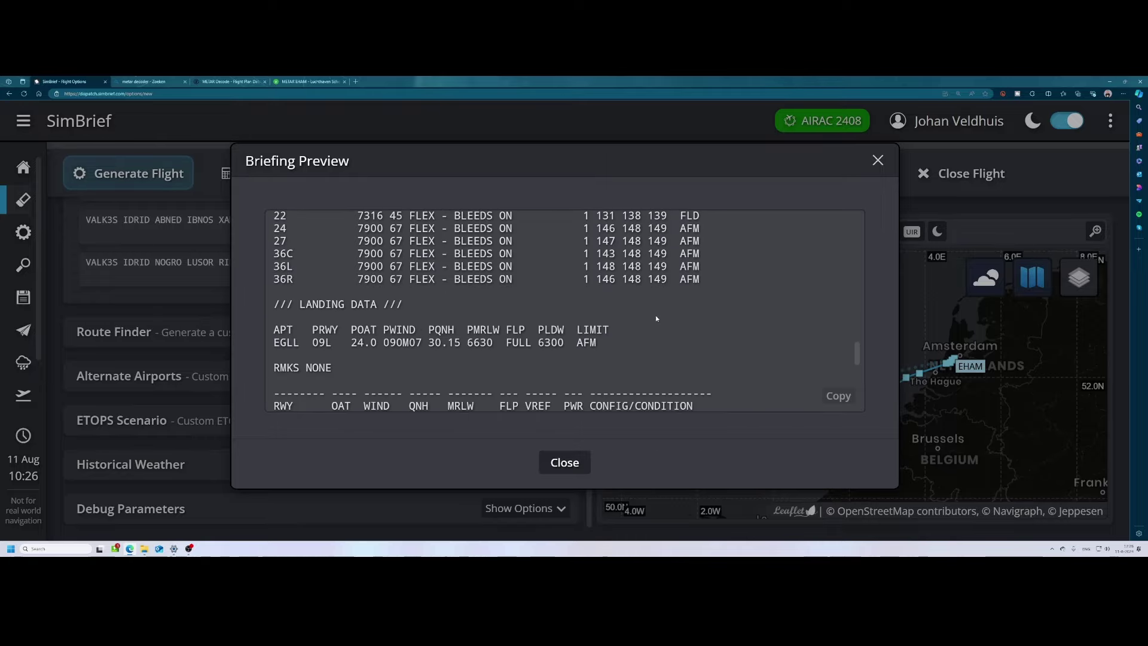
scroll(656, 319, down, 5)
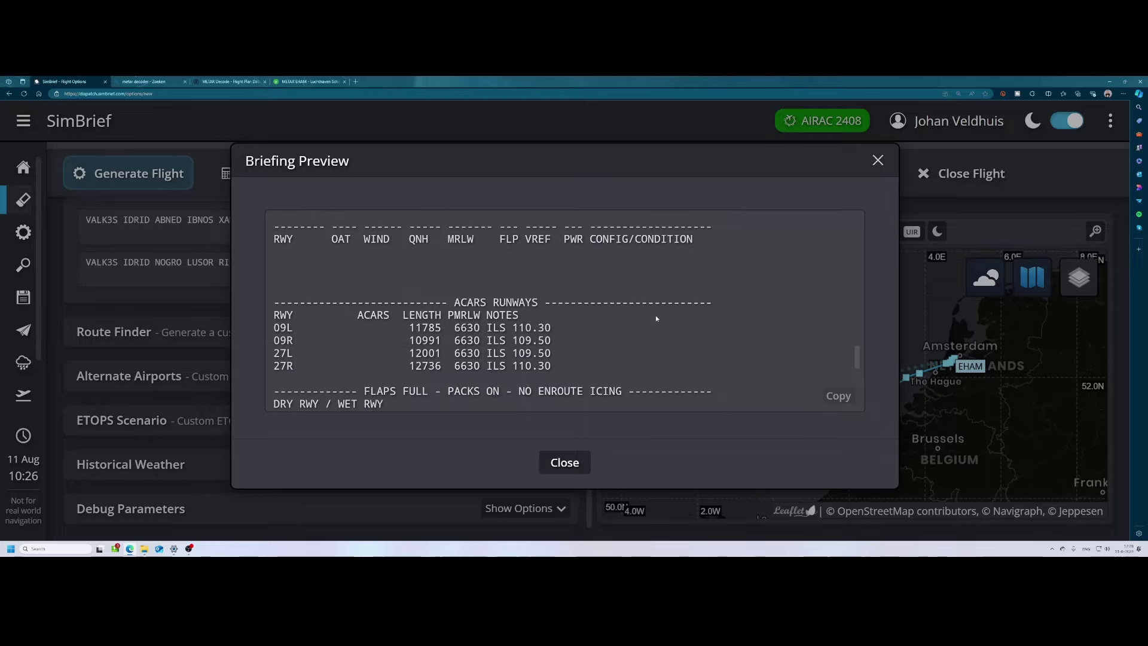
scroll(656, 319, down, 4)
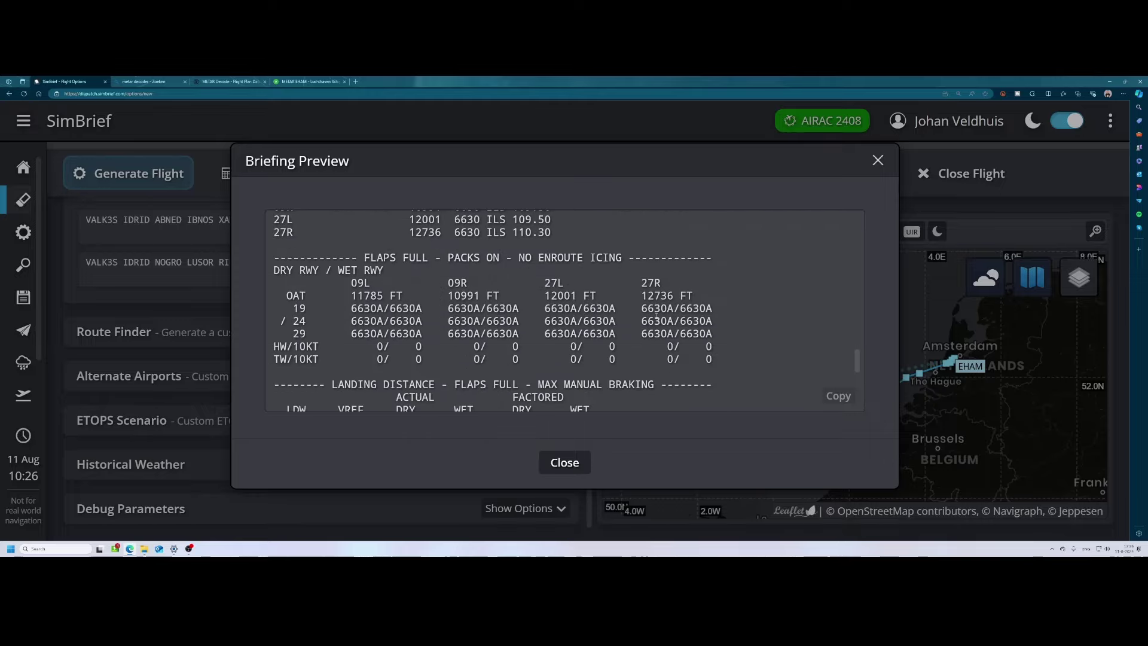
scroll(656, 315, down, 1)
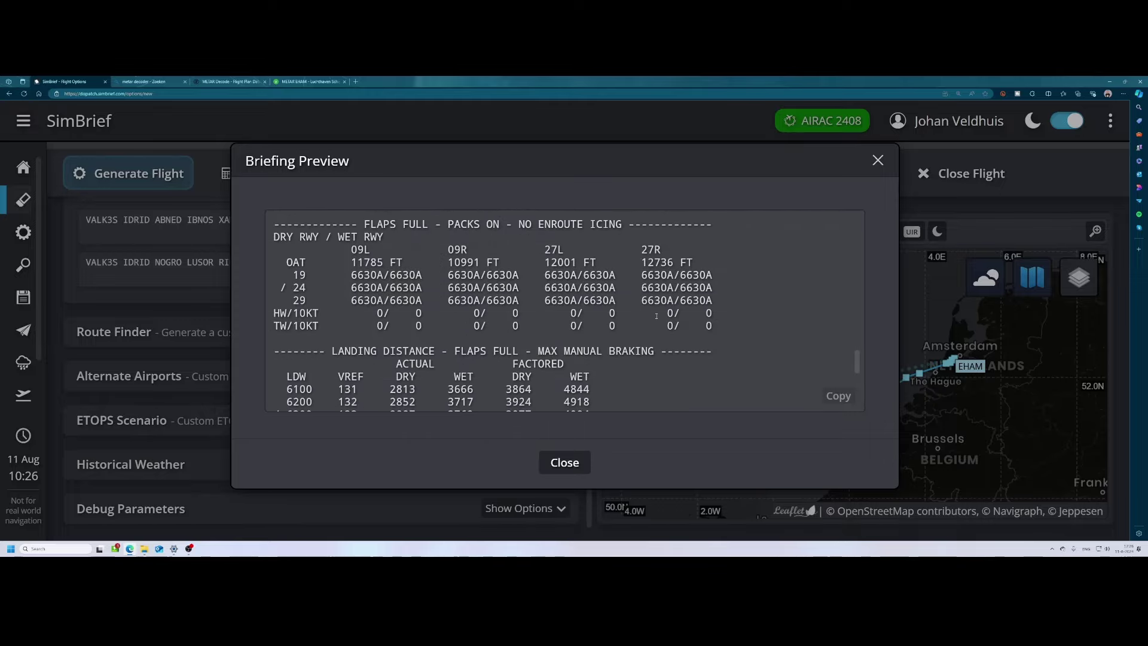
scroll(656, 316, down, 5)
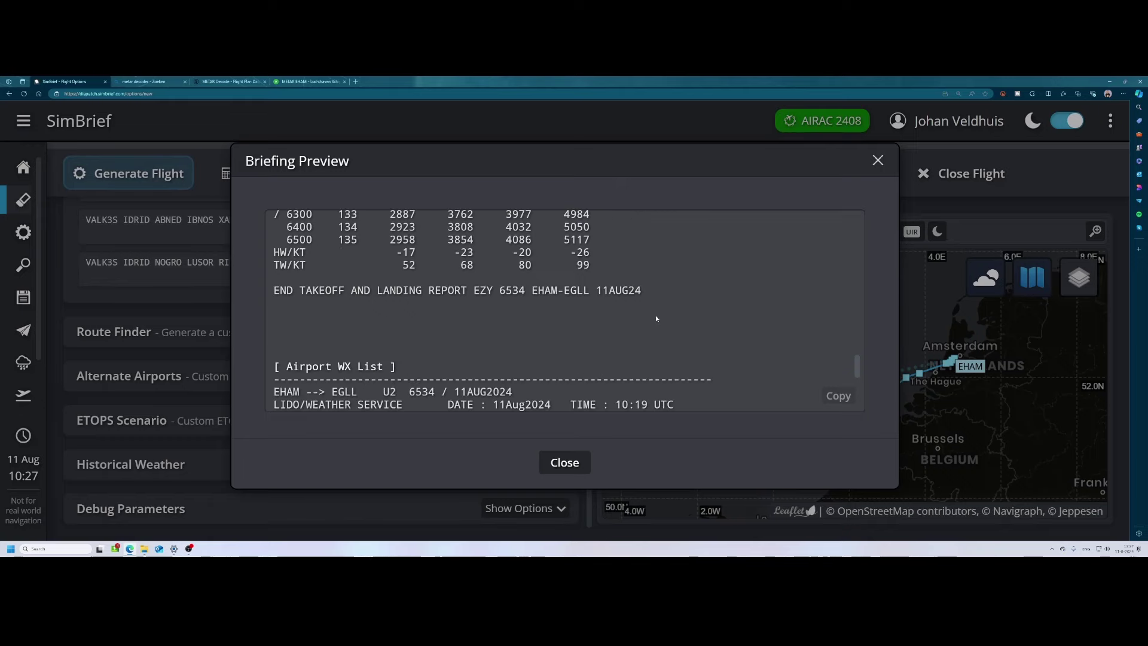
Step: Examine the Airport WX List's AIRMETs and SIGMETs and the weather reports for Schiphol, Heathrow and the alternate Manchester
scroll(656, 317, down, 3)
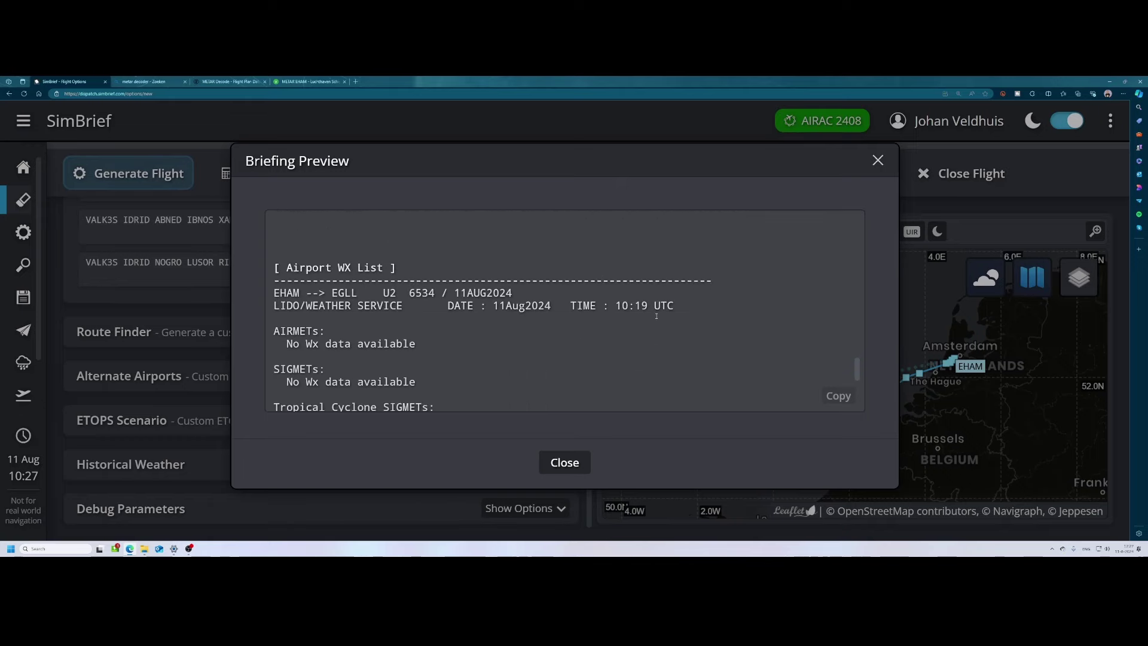
scroll(648, 307, down, 3)
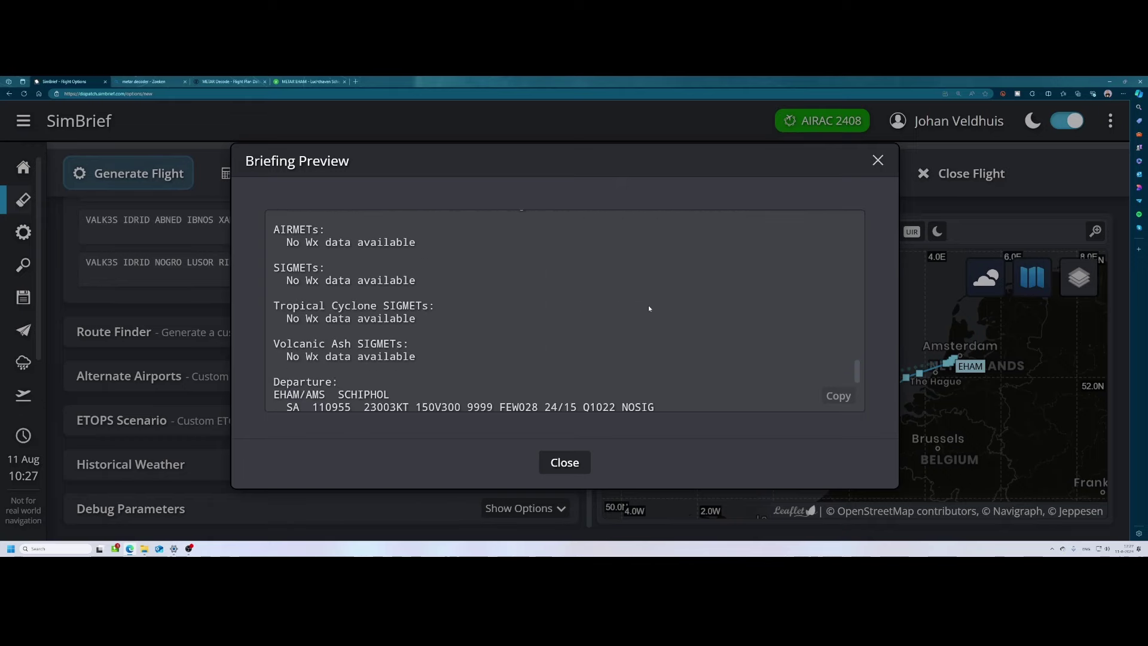
scroll(649, 306, down, 4)
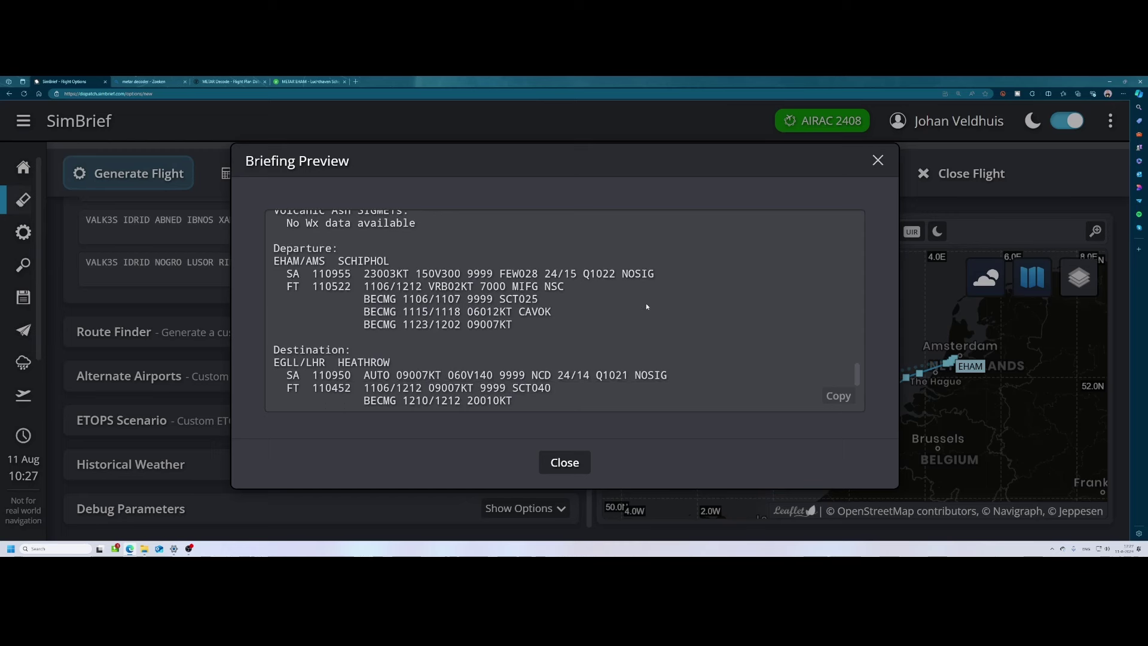
scroll(544, 393, down, 2)
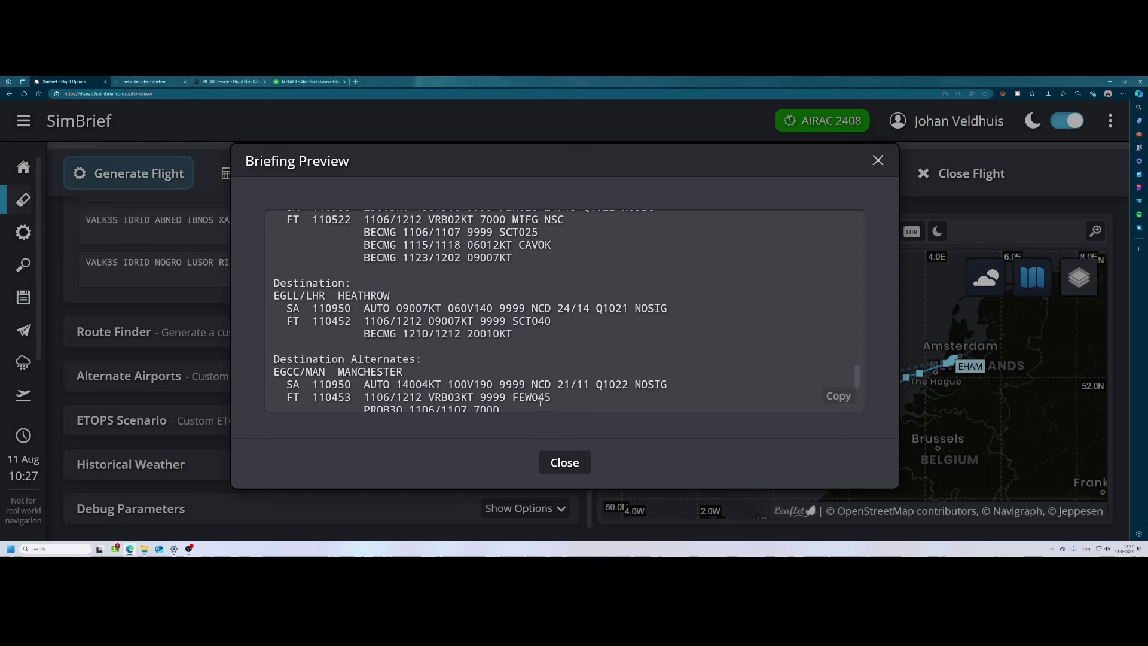
Step: Close the briefing preview and generate the EZY6534 flight
click(567, 463)
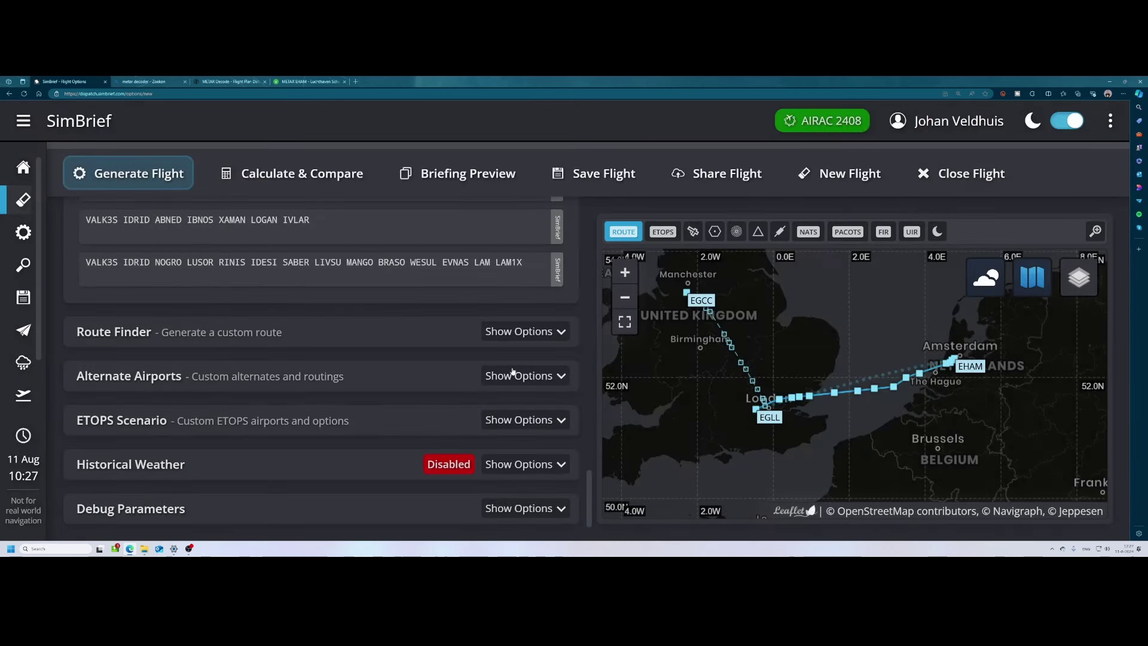
click(149, 175)
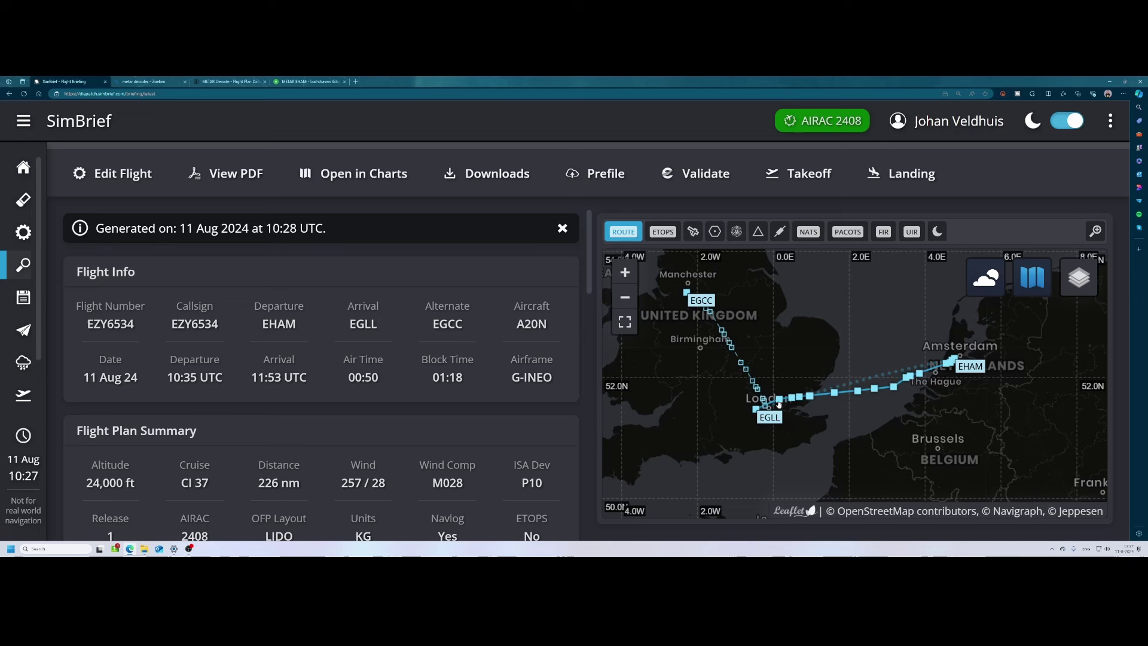
Step: Inspect the waypoint details for BRASO and IBNOS along the EHAM to EGLL route on the map
mouse_move(781, 401)
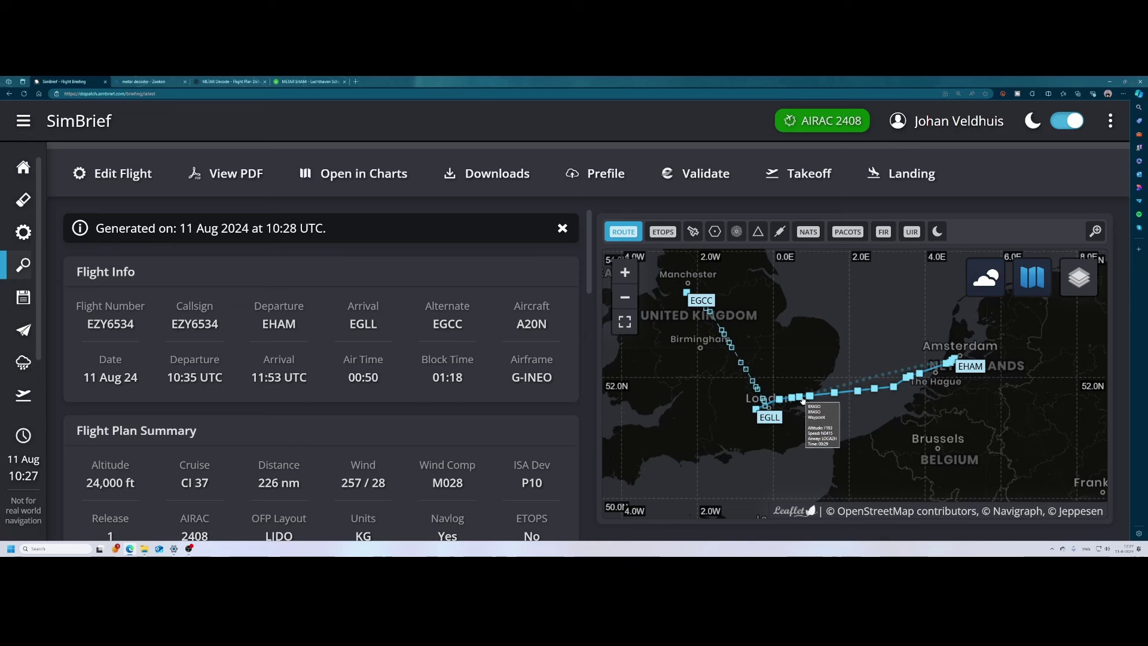
mouse_move(837, 398)
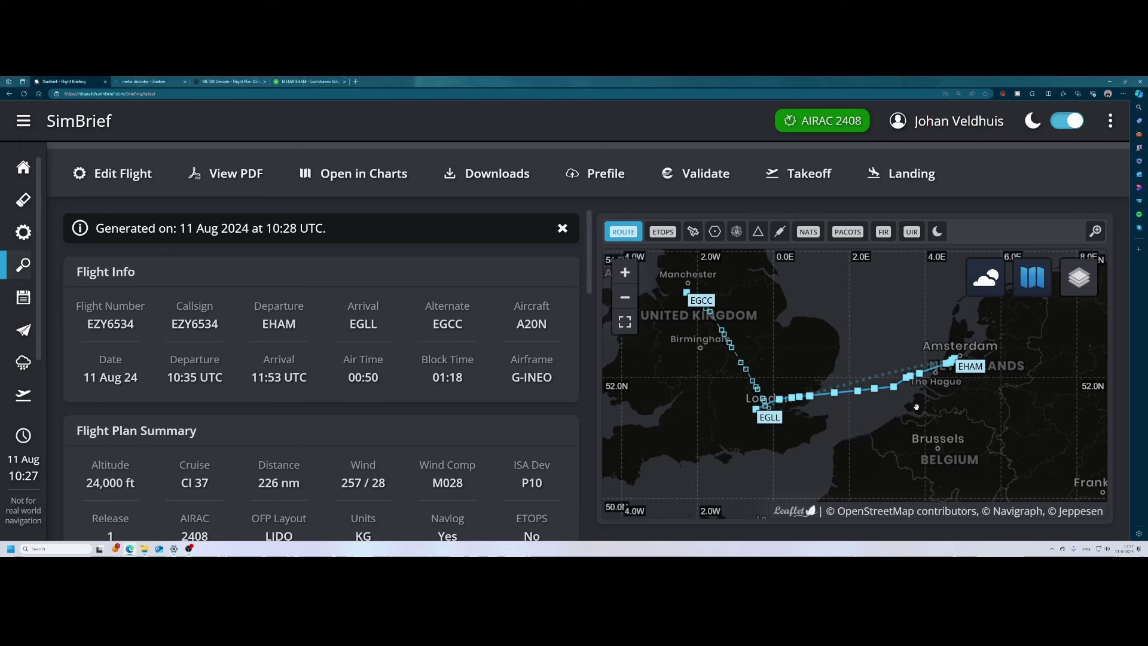
scroll(926, 415, up, 2)
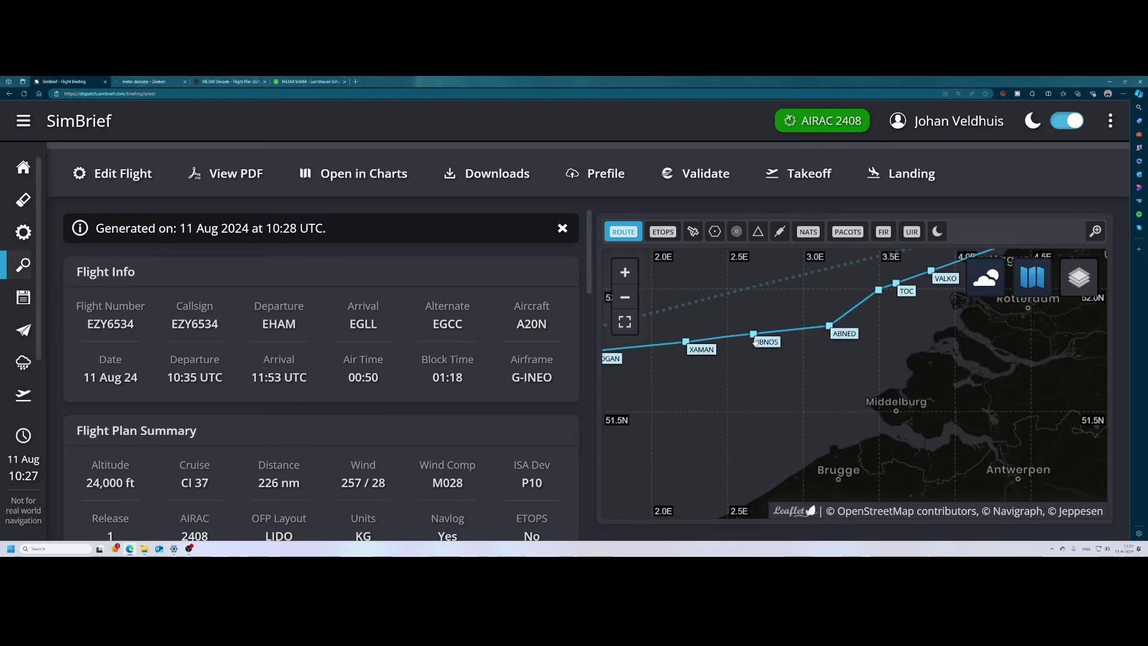
scroll(755, 341, up, 2)
mouse_move(751, 325)
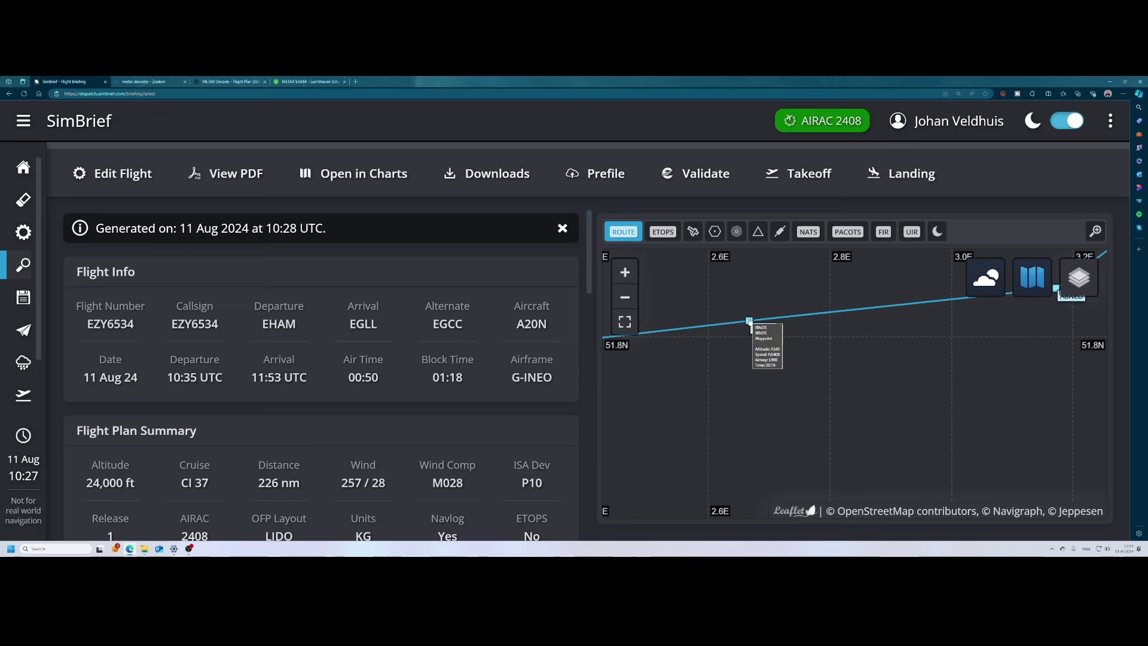
scroll(751, 323, down, 3)
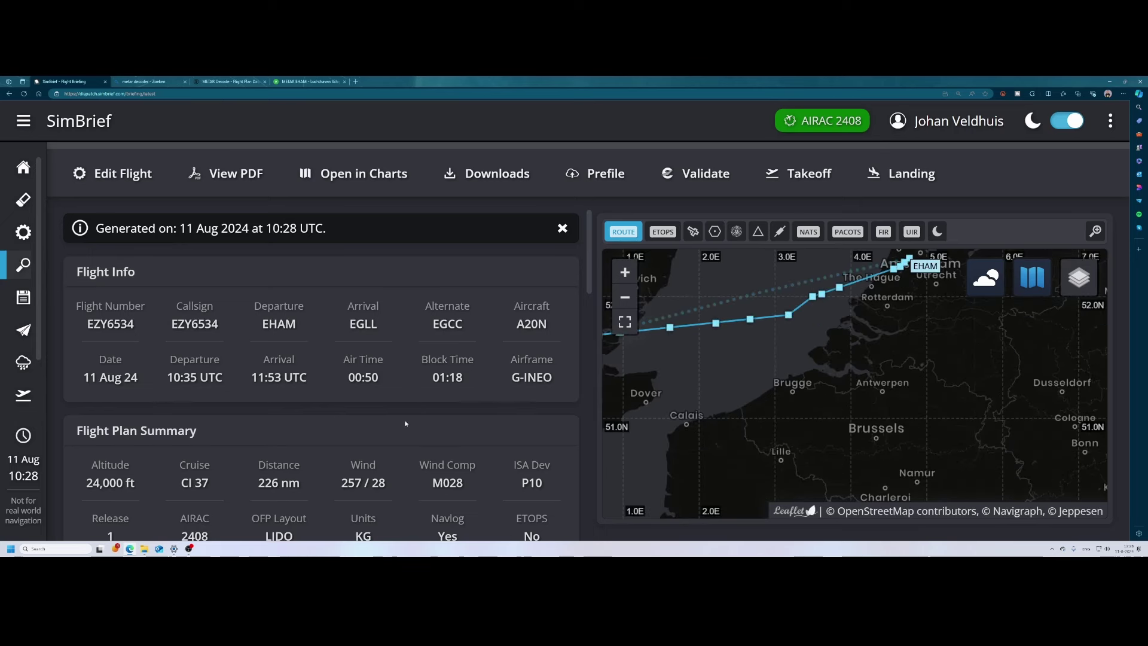
Step: Review the generated briefing's flight info, plan summary, load sheet, route and dispatch remarks through to the Flight Maps section
scroll(351, 248, down, 1)
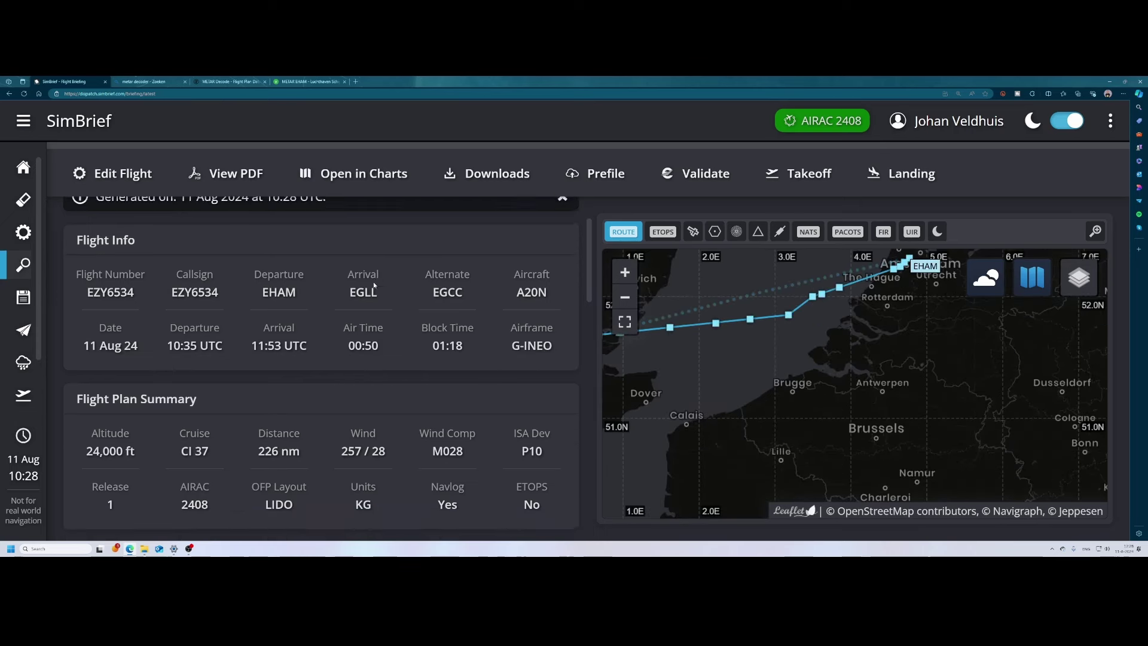
scroll(352, 325, down, 3)
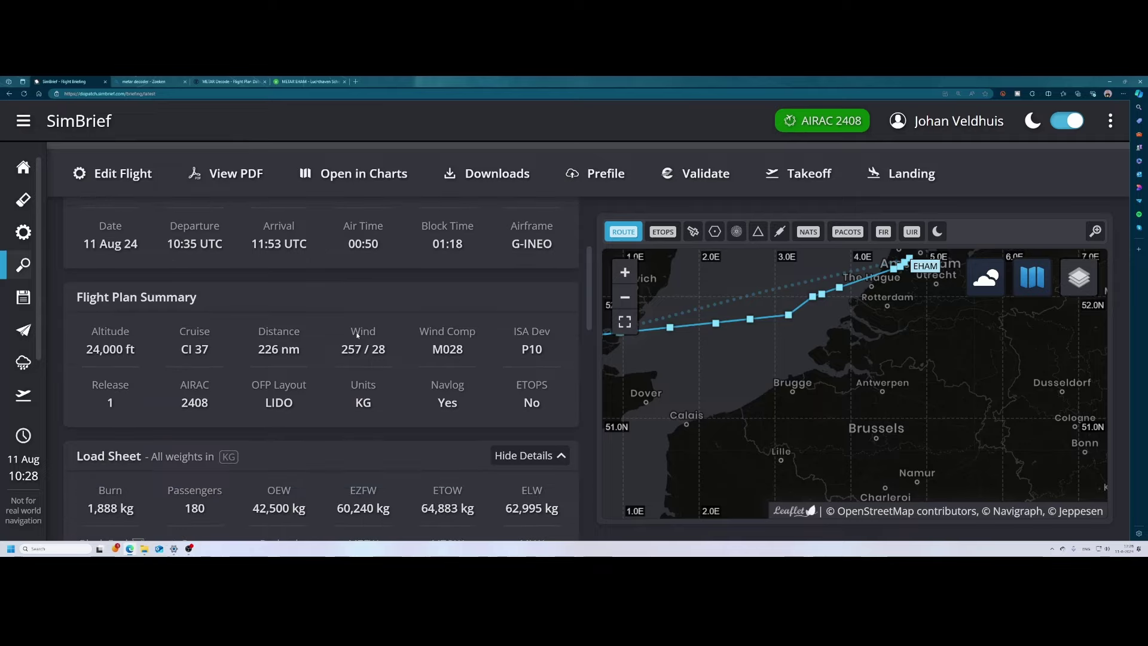
scroll(358, 336, down, 1)
scroll(358, 336, down, 1)
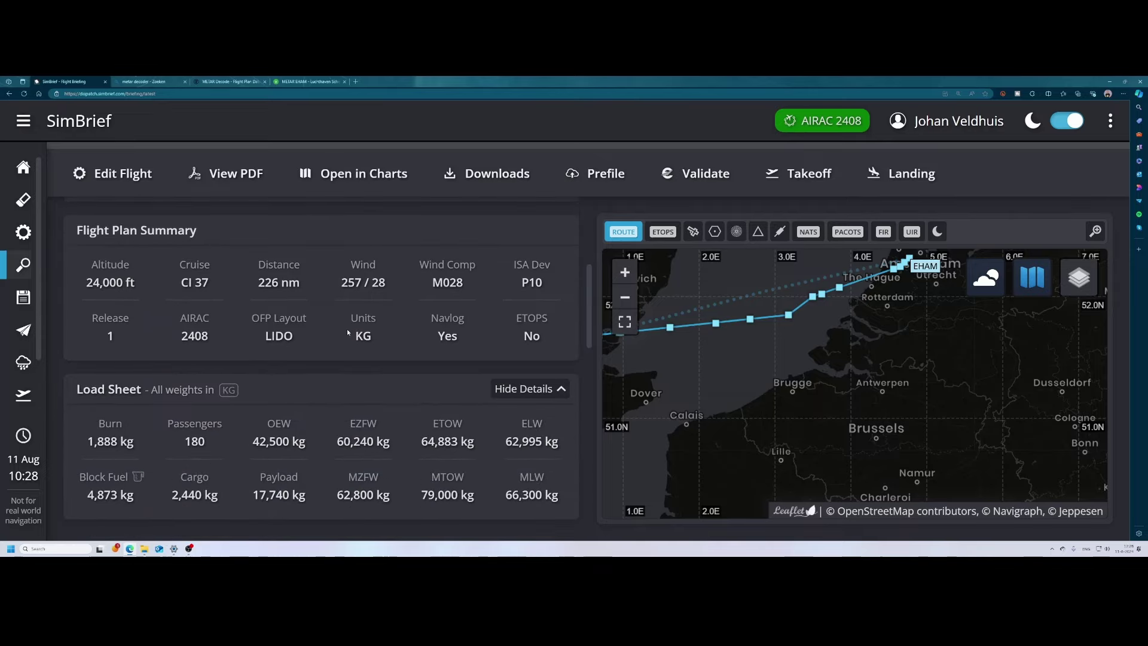
scroll(349, 332, down, 3)
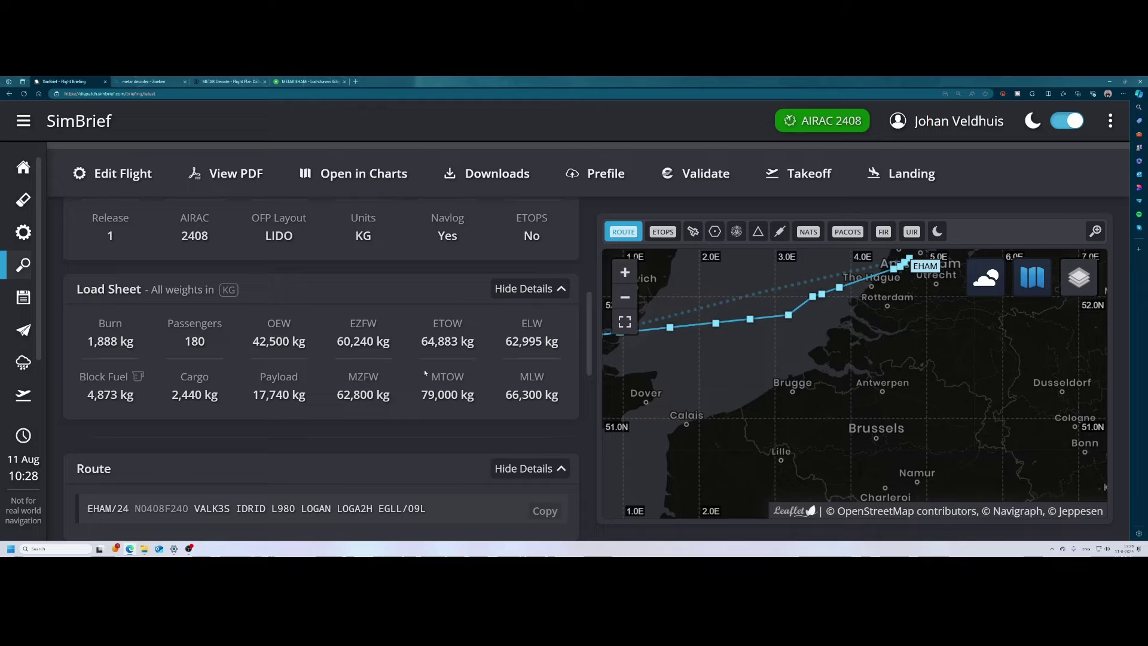
scroll(422, 376, down, 4)
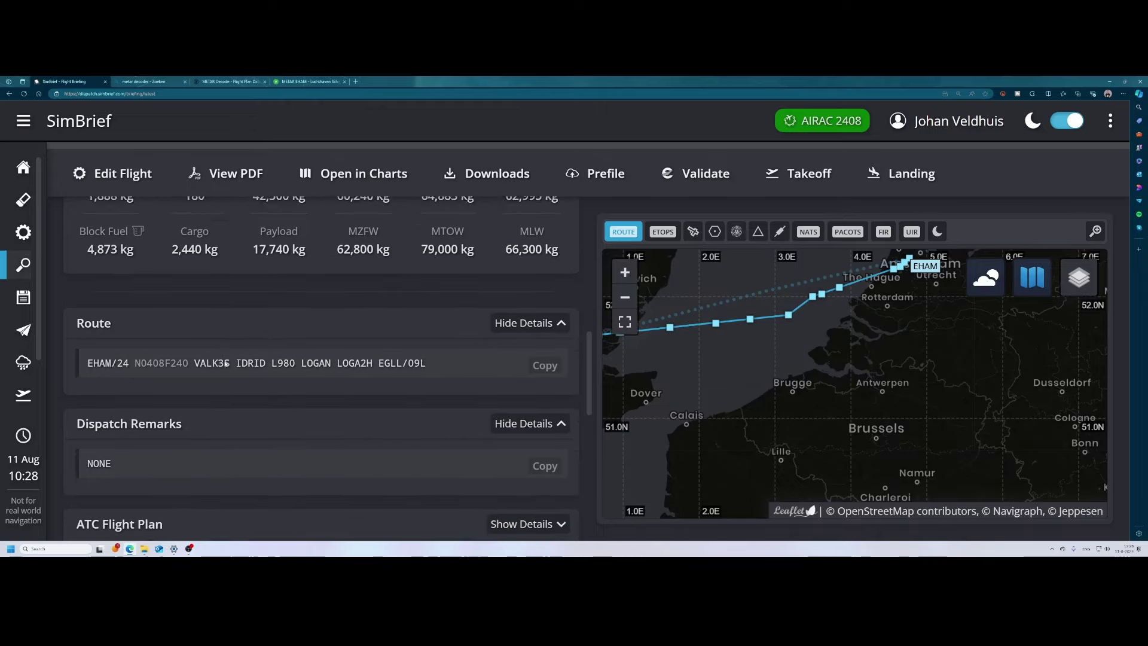
scroll(239, 349, down, 3)
scroll(263, 338, down, 3)
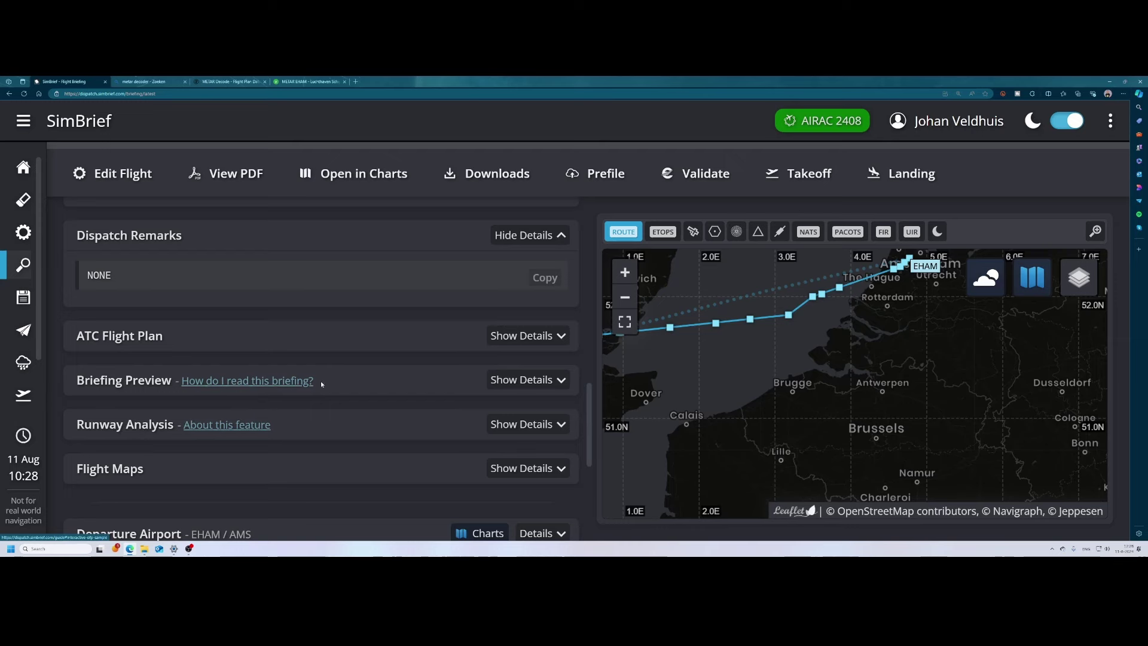
Step: Expand and collapse the Briefing Preview, and view Schiphol's SID charts in Navigraph Charts before returning to the SimBrief briefing
click(521, 380)
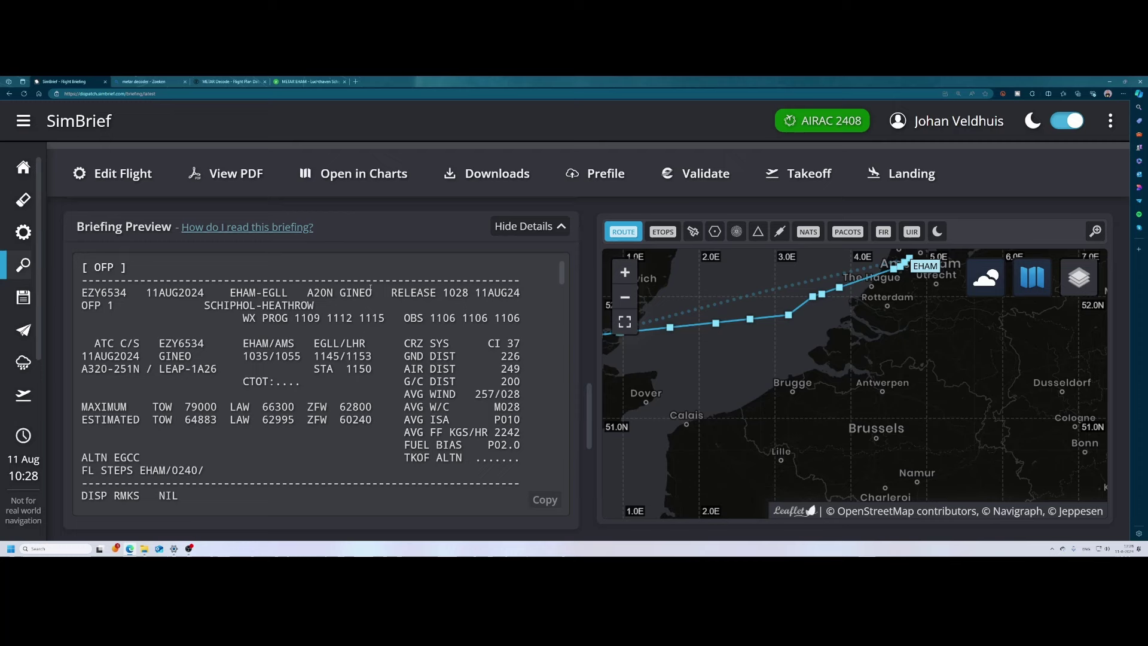
click(520, 228)
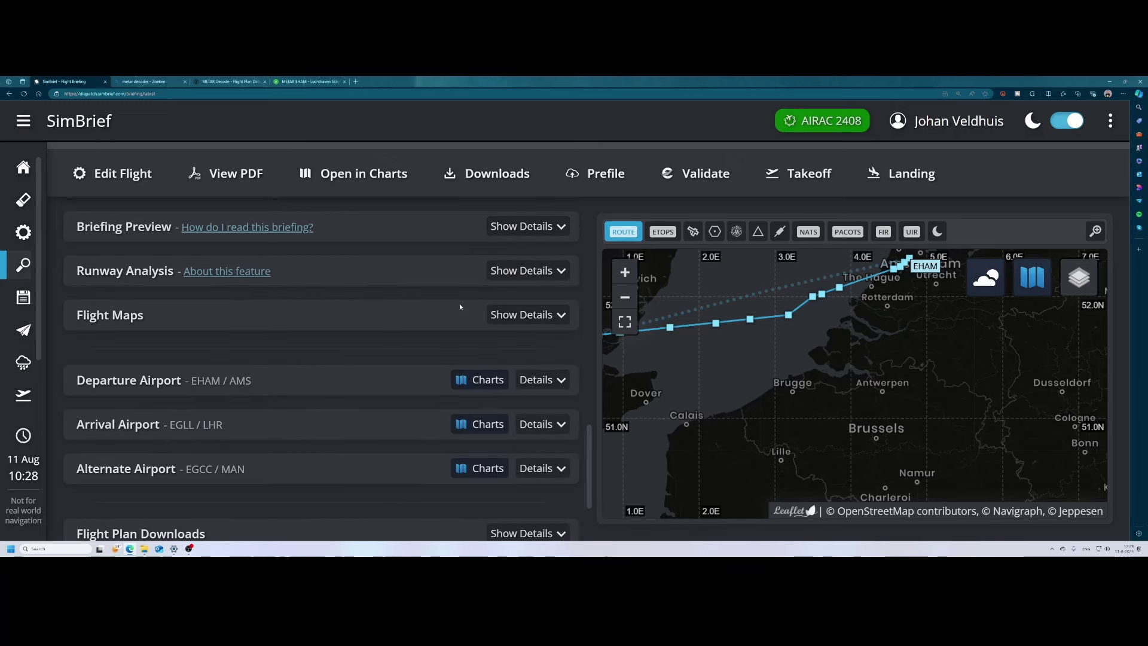
scroll(420, 332, down, 1)
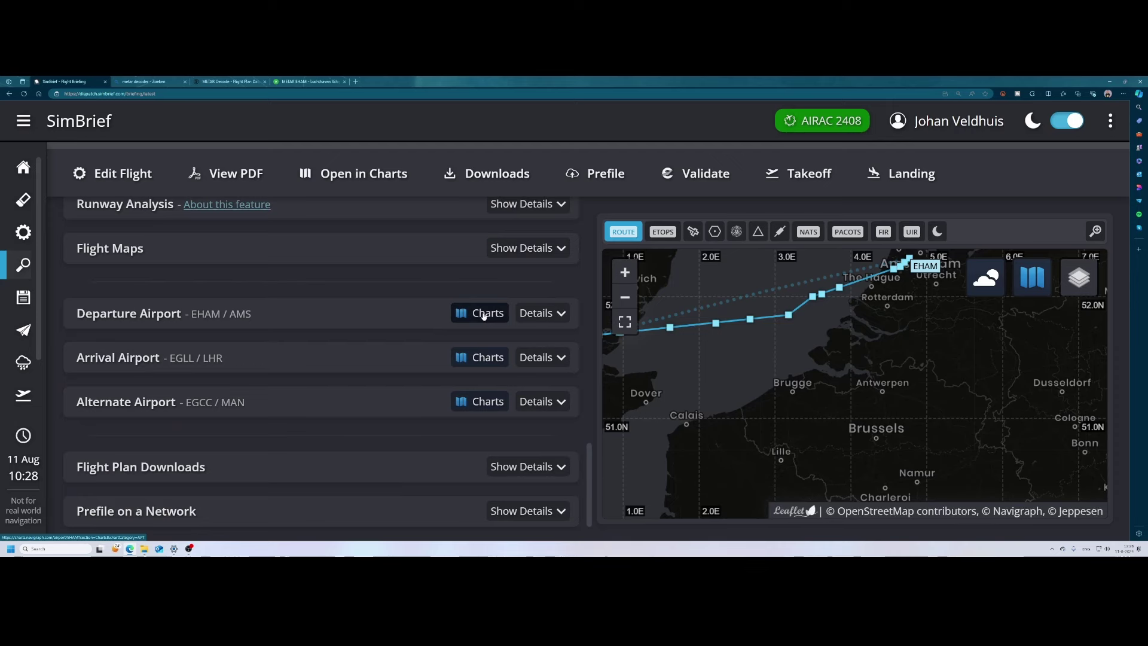
click(484, 315)
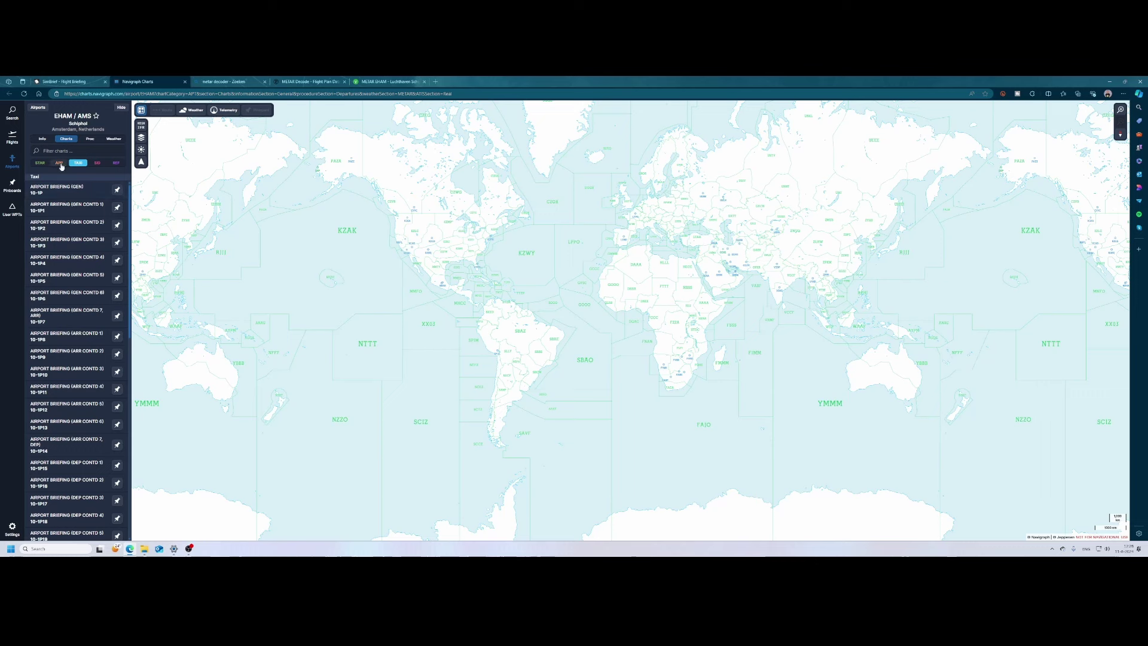
click(97, 162)
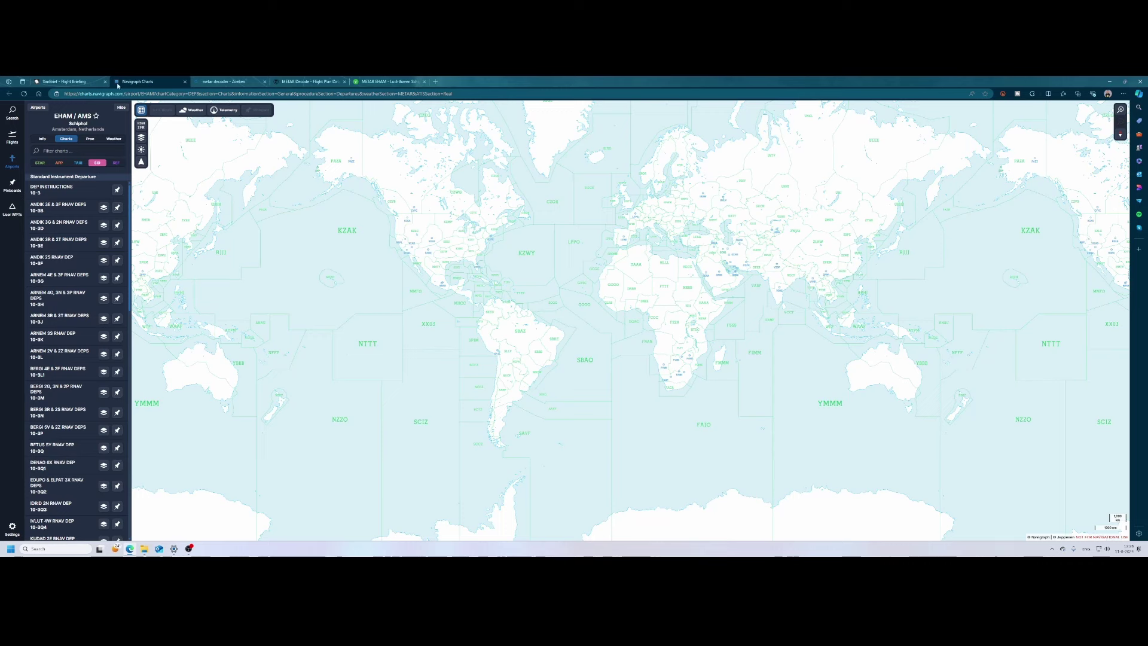
click(68, 81)
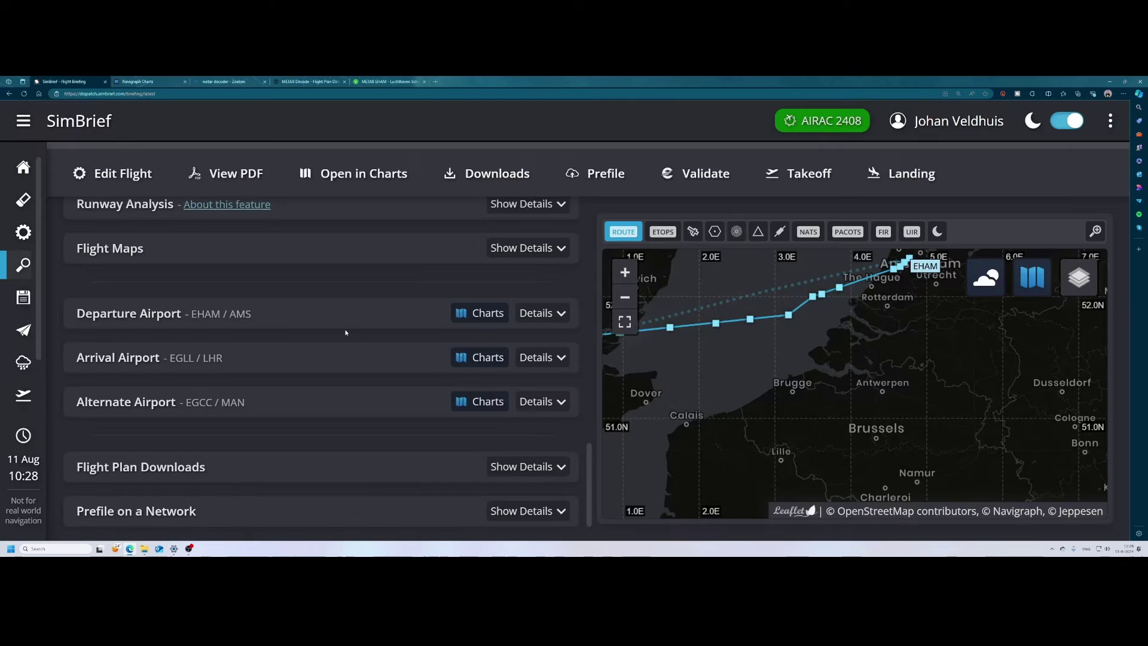
Step: Review the departure airport EHAM's weather category, METAR and TAF, and collapse its details
click(561, 313)
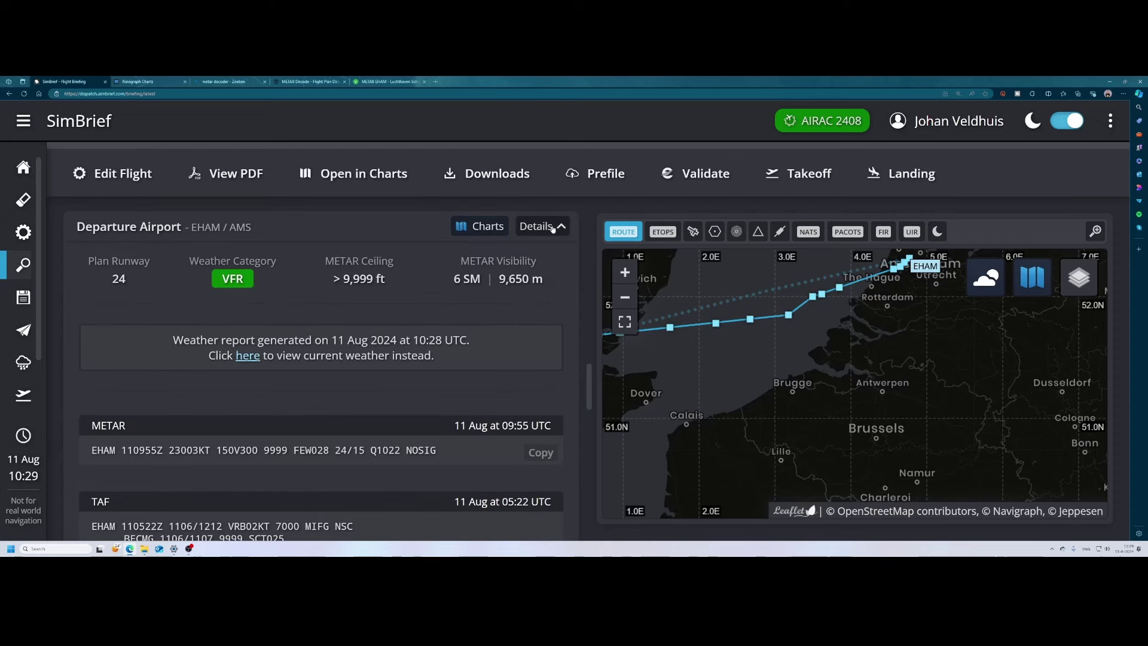
scroll(488, 292, down, 1)
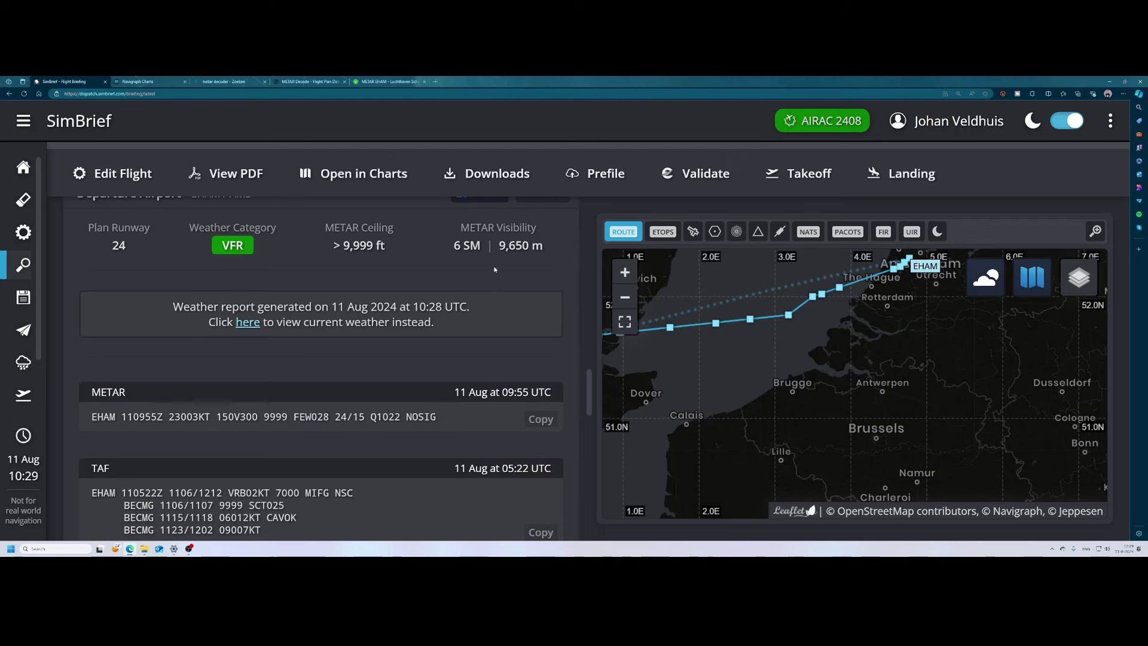
scroll(508, 263, up, 1)
click(534, 229)
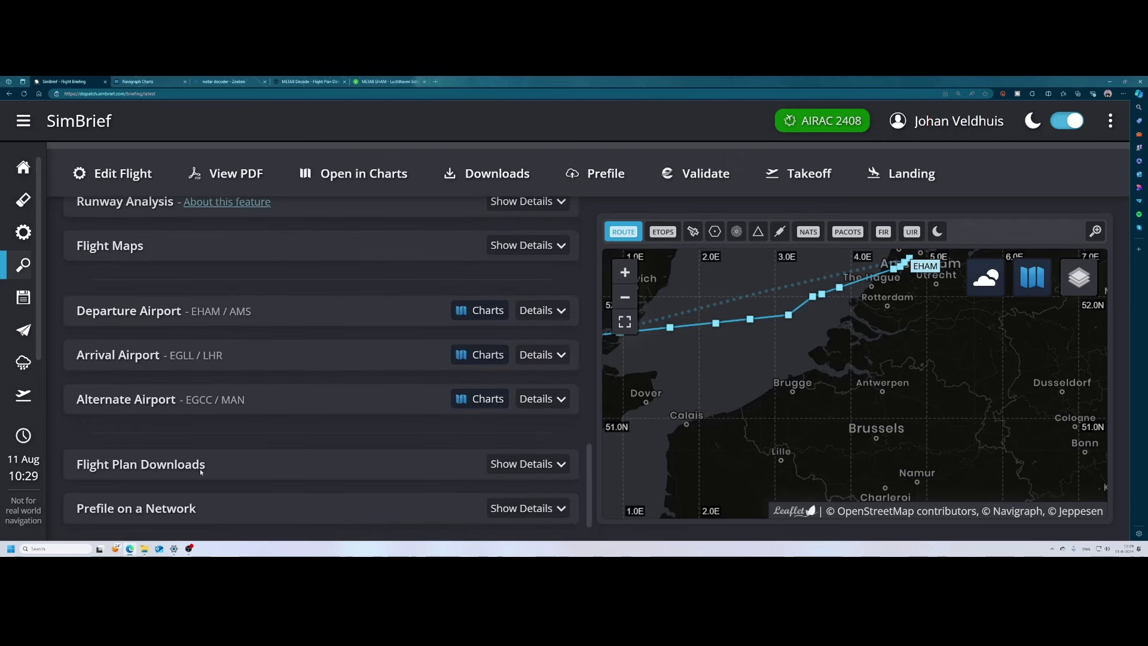
Step: Look through the Flight Plan Downloads formats, including FS2020, iniBuilds Flightplan and the PMDG entries
click(543, 464)
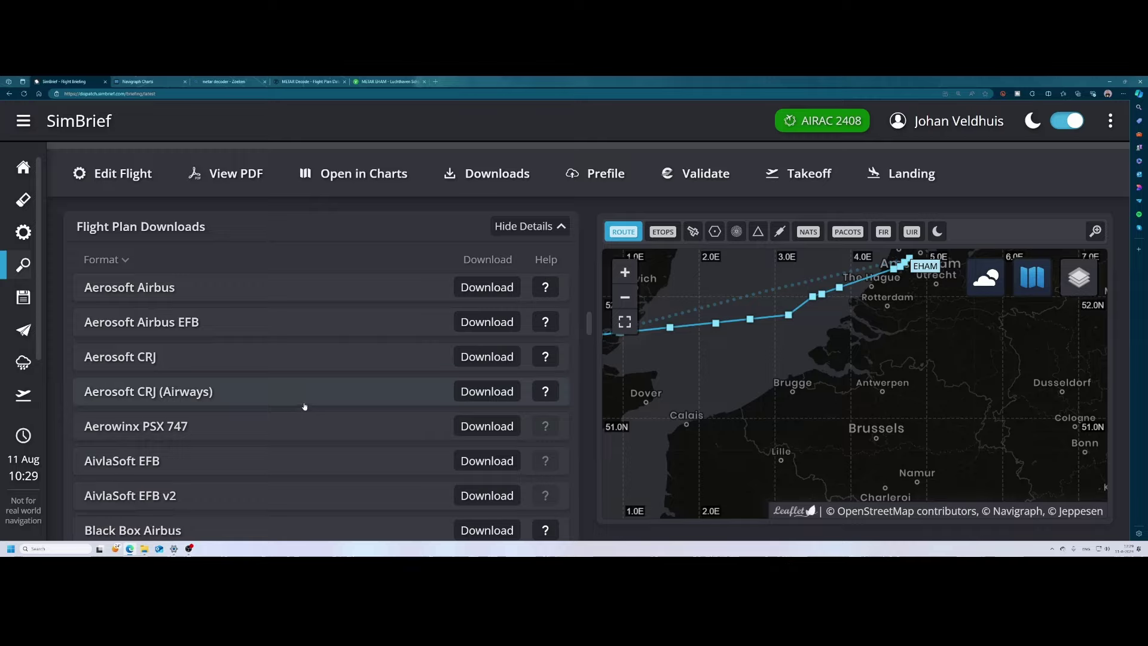
scroll(304, 407, down, 5)
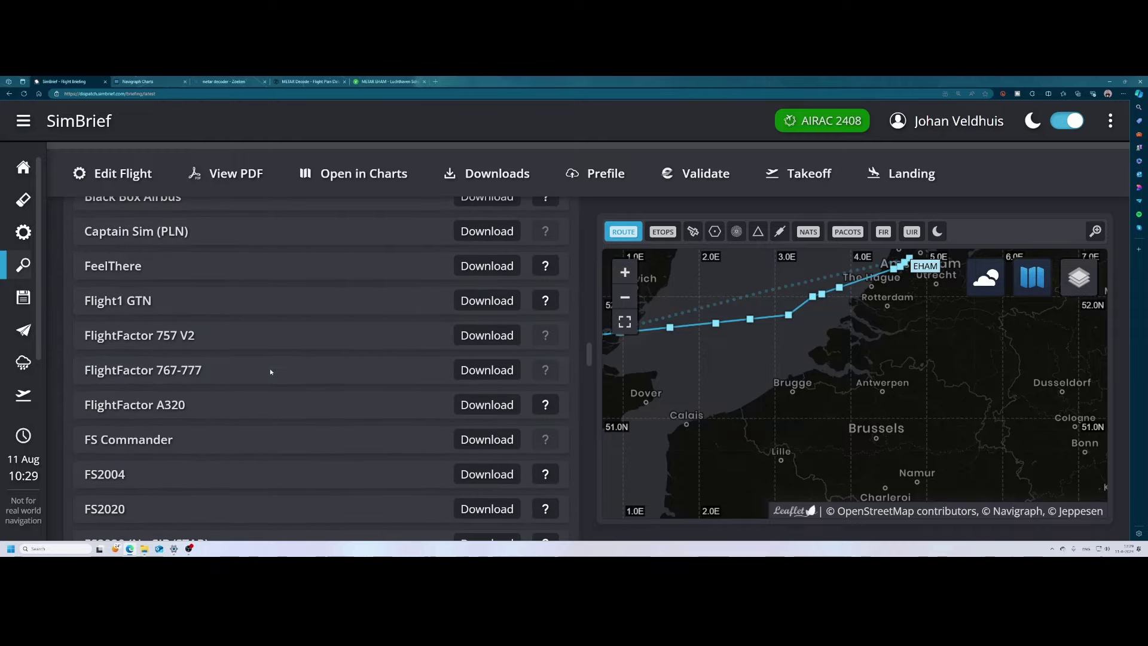
scroll(271, 368, down, 5)
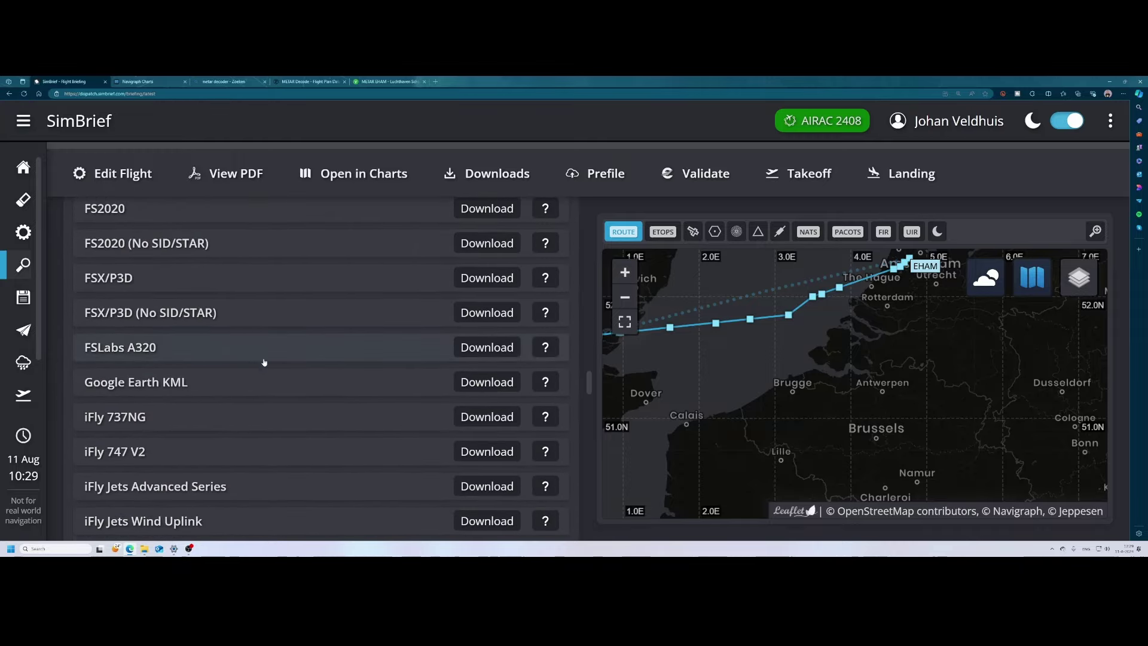
scroll(264, 362, up, 1)
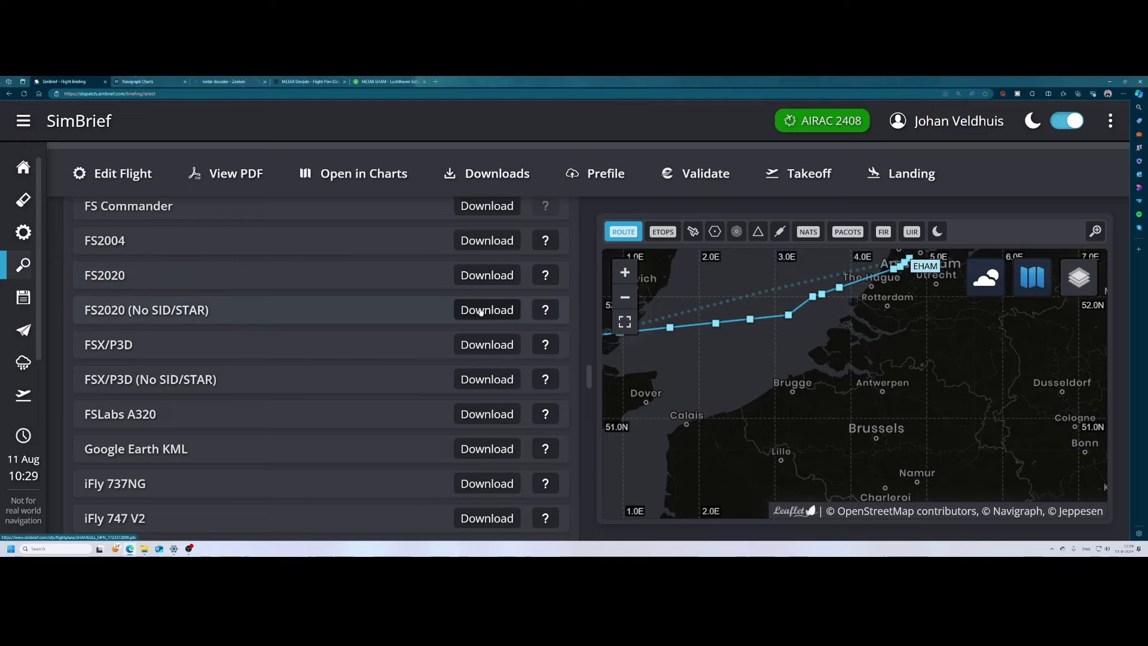
scroll(368, 355, down, 1)
scroll(366, 352, down, 4)
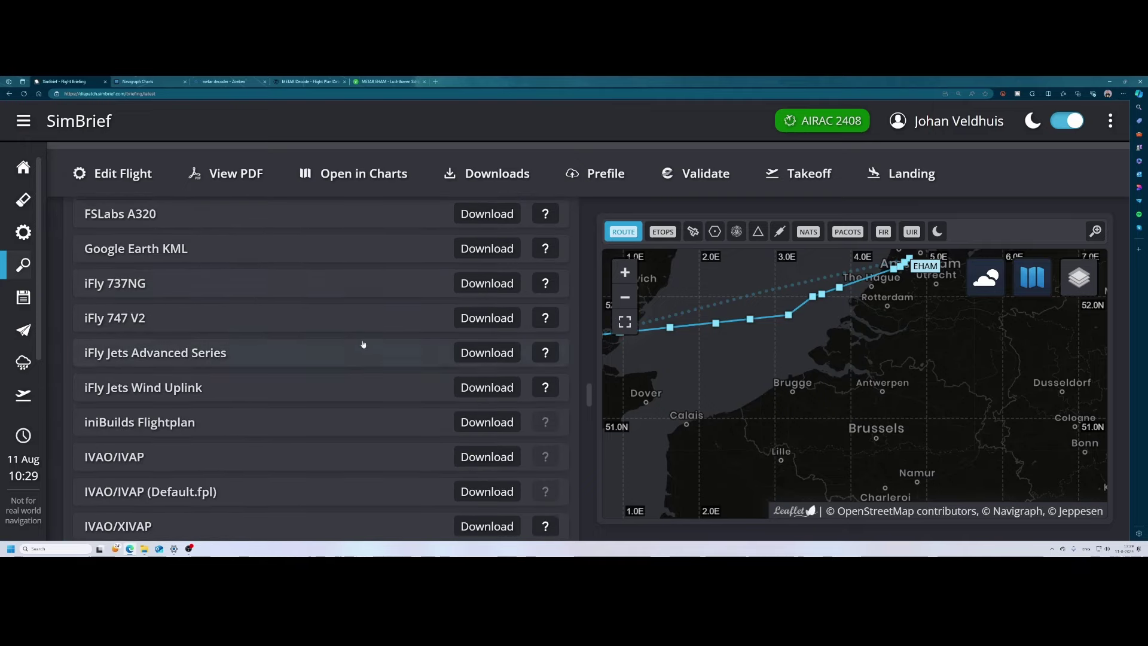
scroll(269, 333, down, 1)
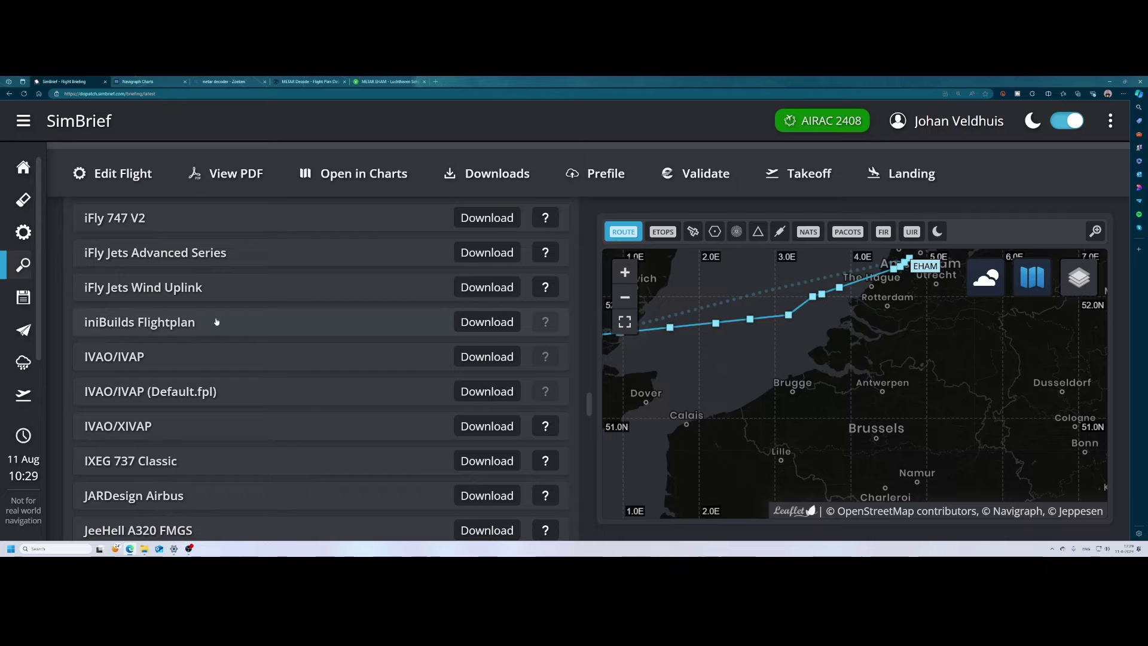
scroll(218, 320, down, 2)
scroll(228, 325, down, 3)
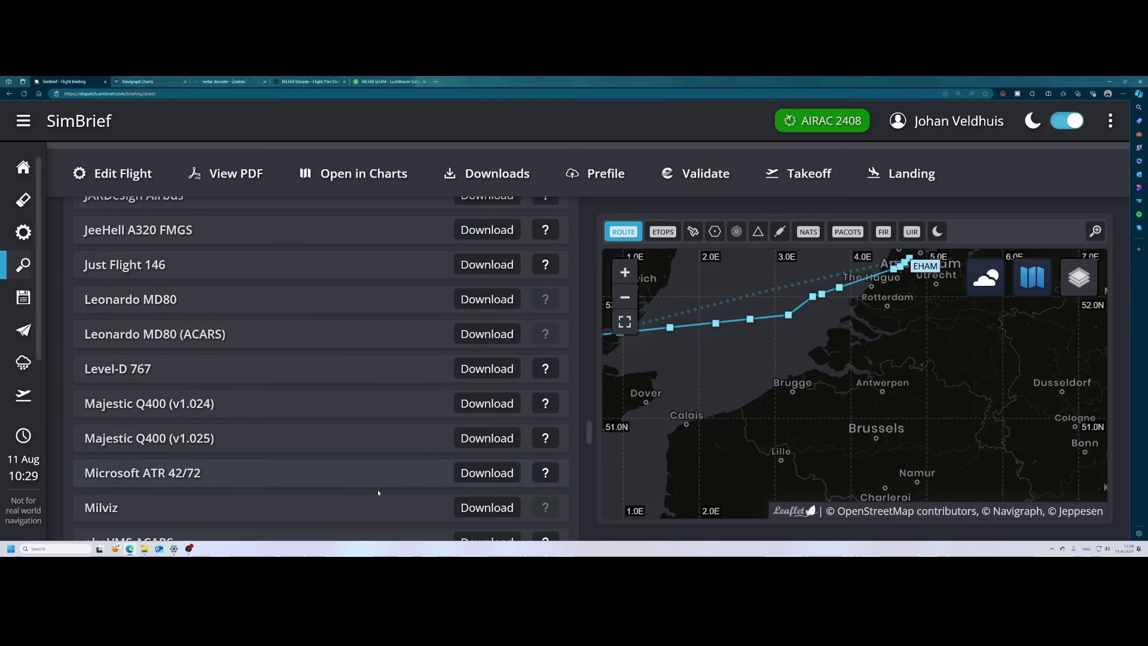
scroll(319, 470, down, 1)
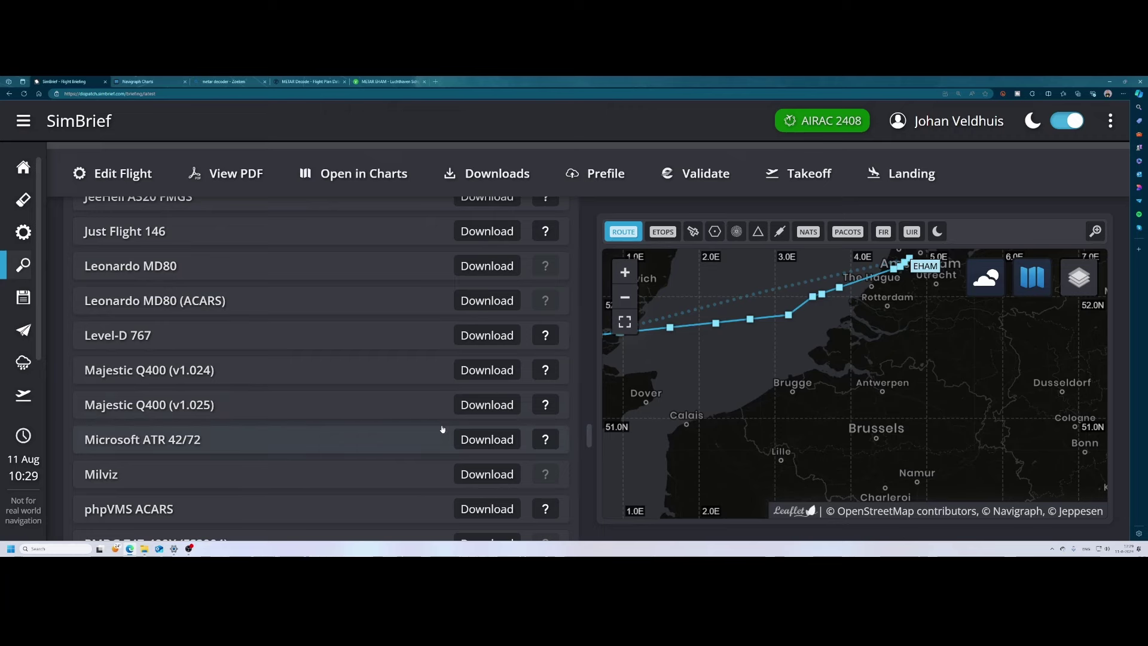
scroll(442, 429, down, 2)
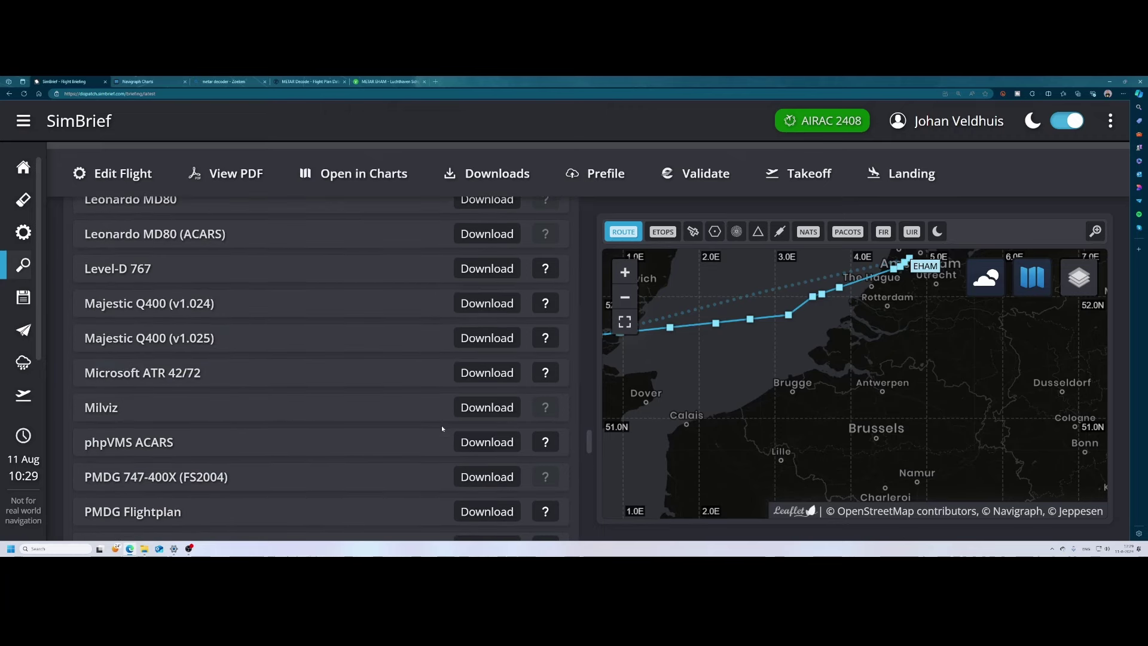
scroll(442, 428, down, 1)
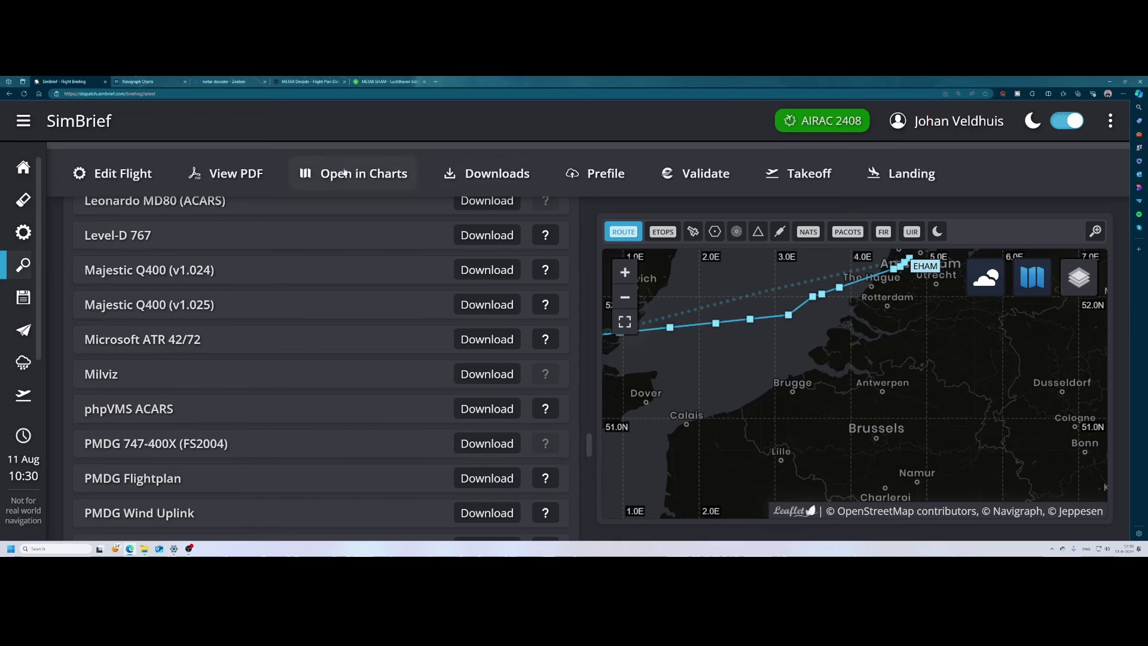
Step: View the flight's OFP as a PDF at its ATC Flight Plan section, and return to the SimBrief briefing
click(253, 175)
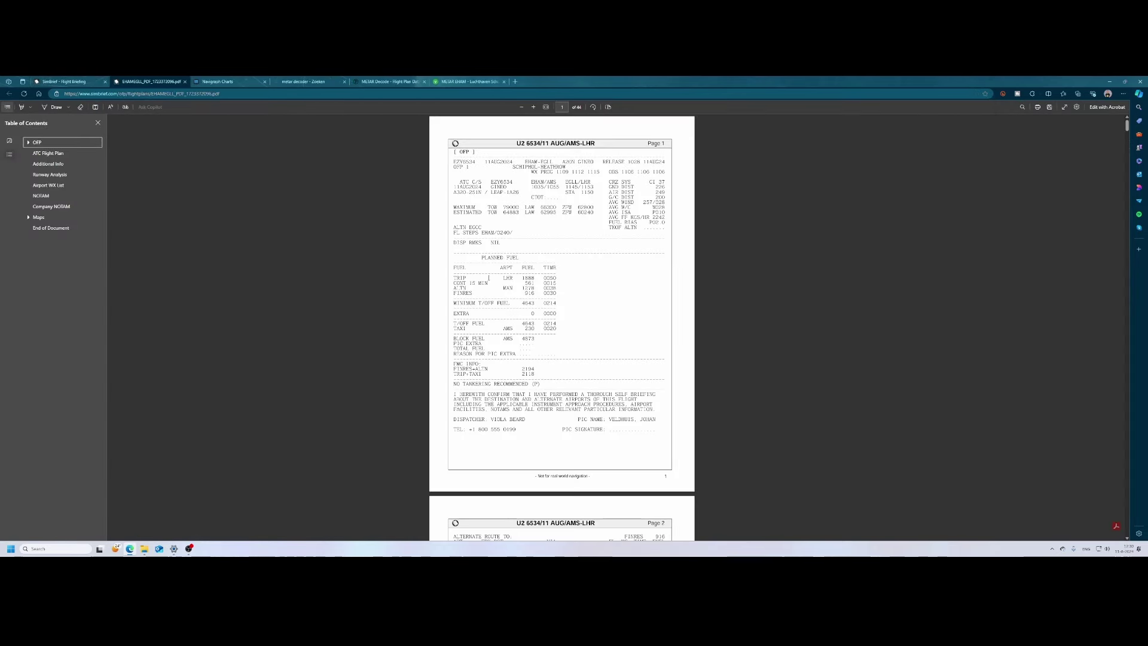
scroll(421, 339, down, 2)
click(42, 153)
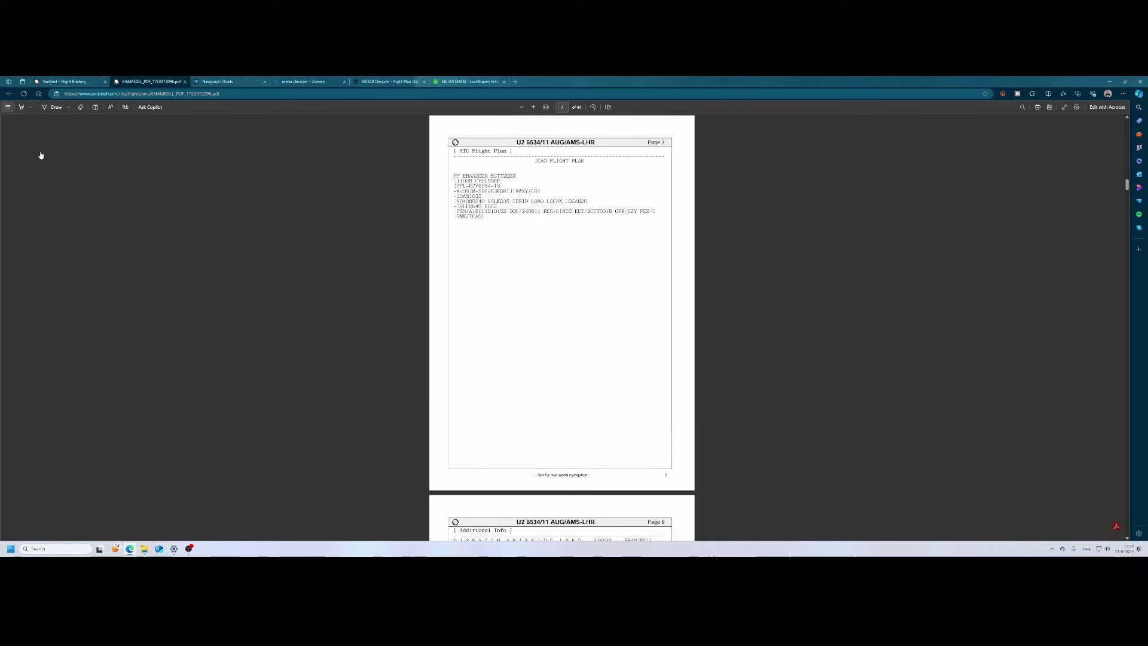
click(67, 80)
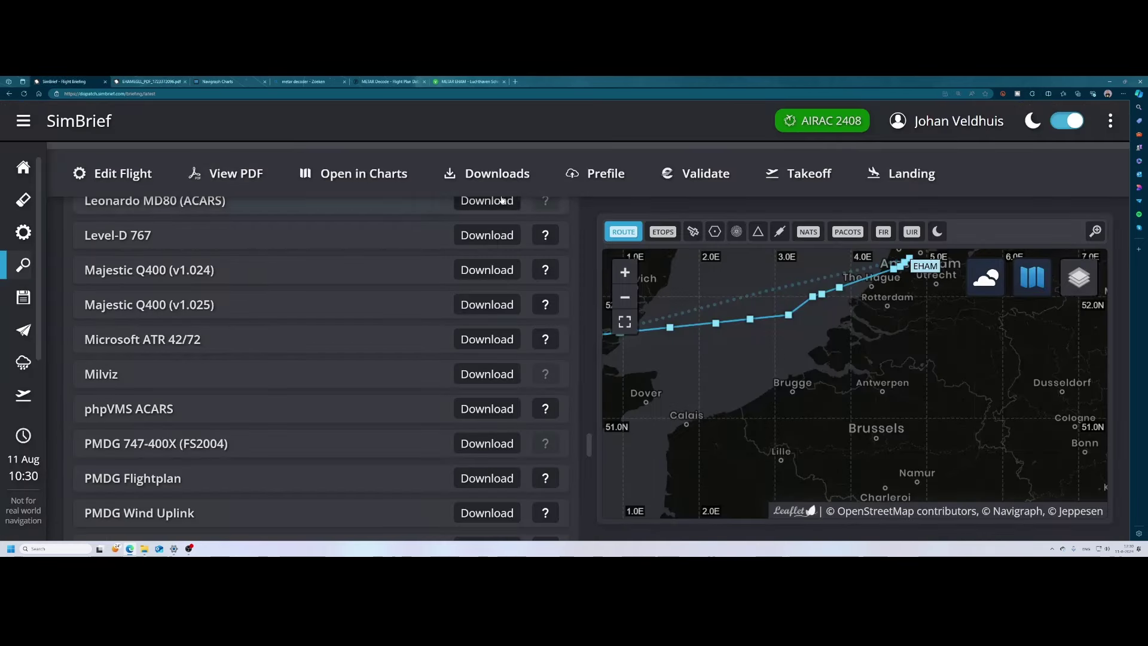
Step: Show the Flight Plan Downloads section and the network prefile options for VATSIM, IVAO, PilotEdge and POSCON
click(470, 173)
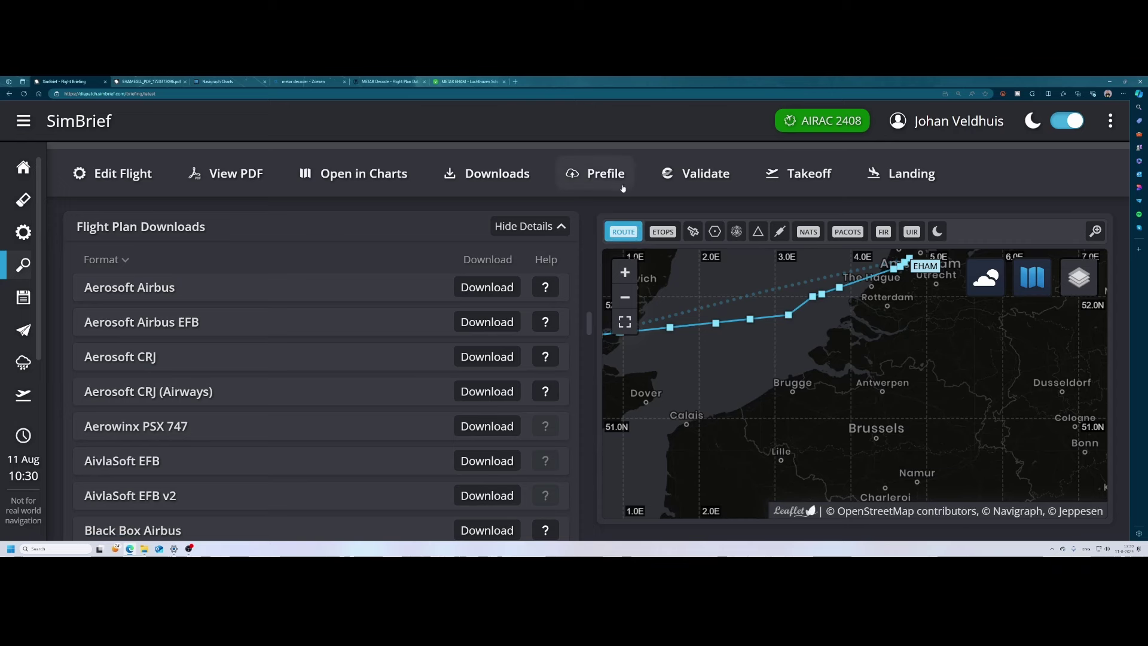
click(588, 179)
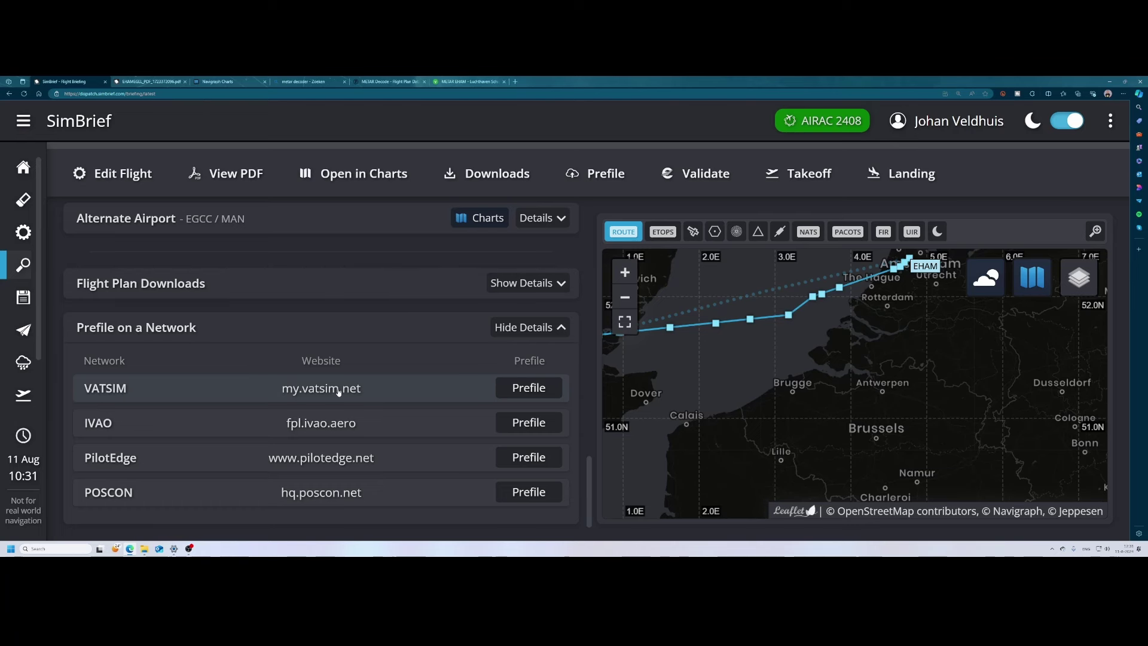
Step: Examine the Eurocontrol IFPS Validation instructions and FPL text for the flight, and close the dialog
click(690, 177)
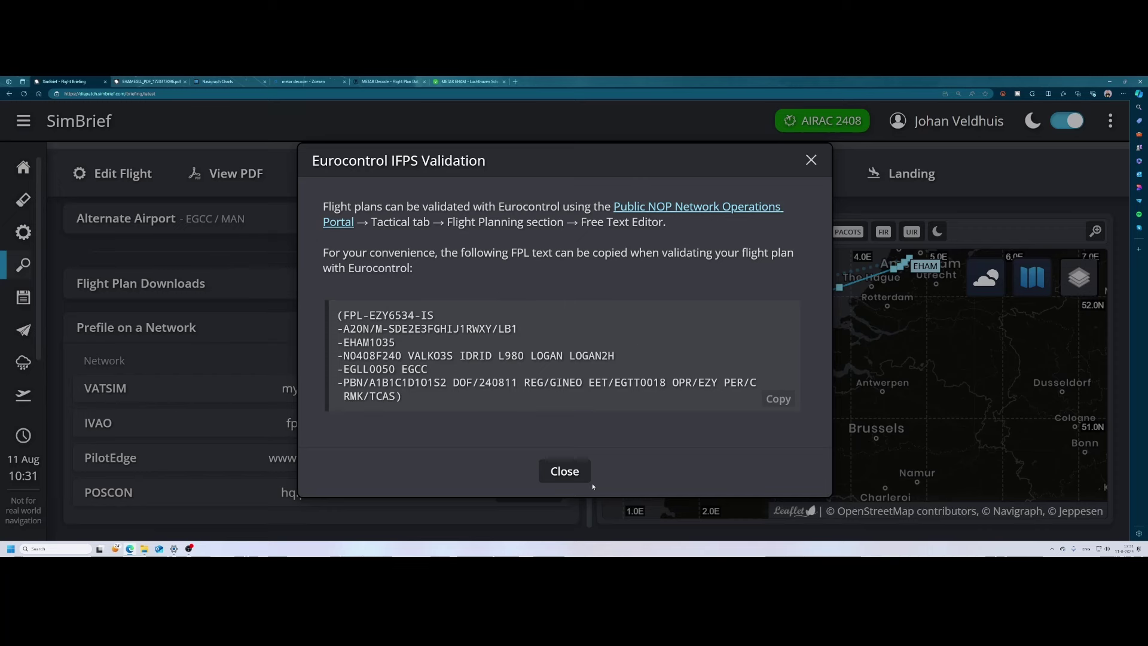
click(564, 471)
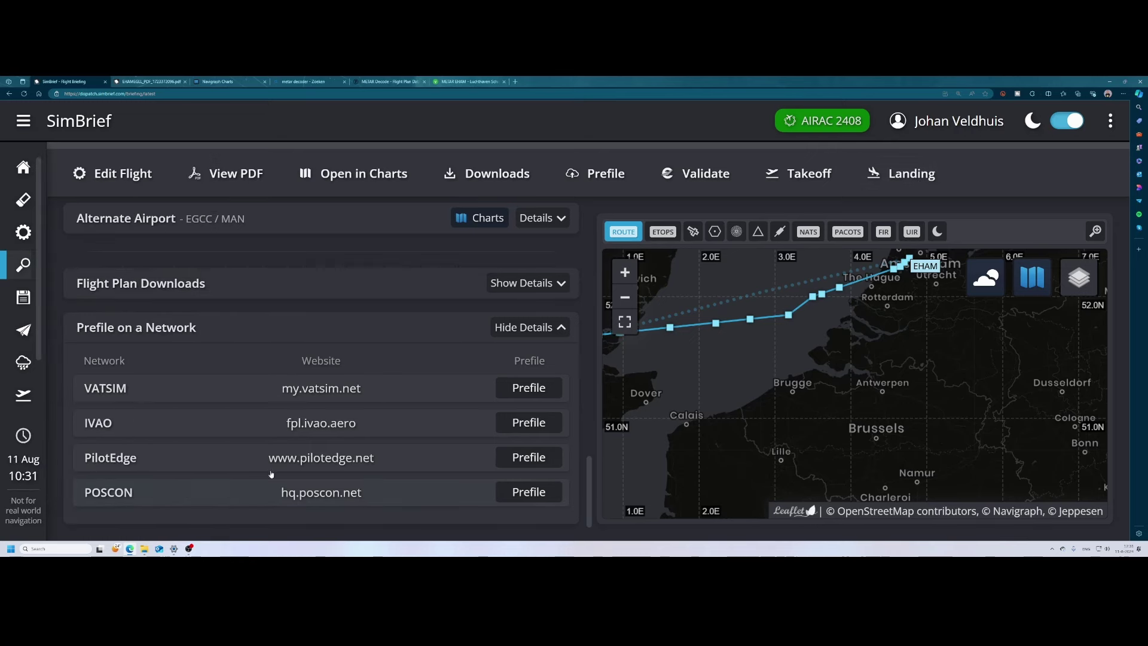
mouse_move(67, 502)
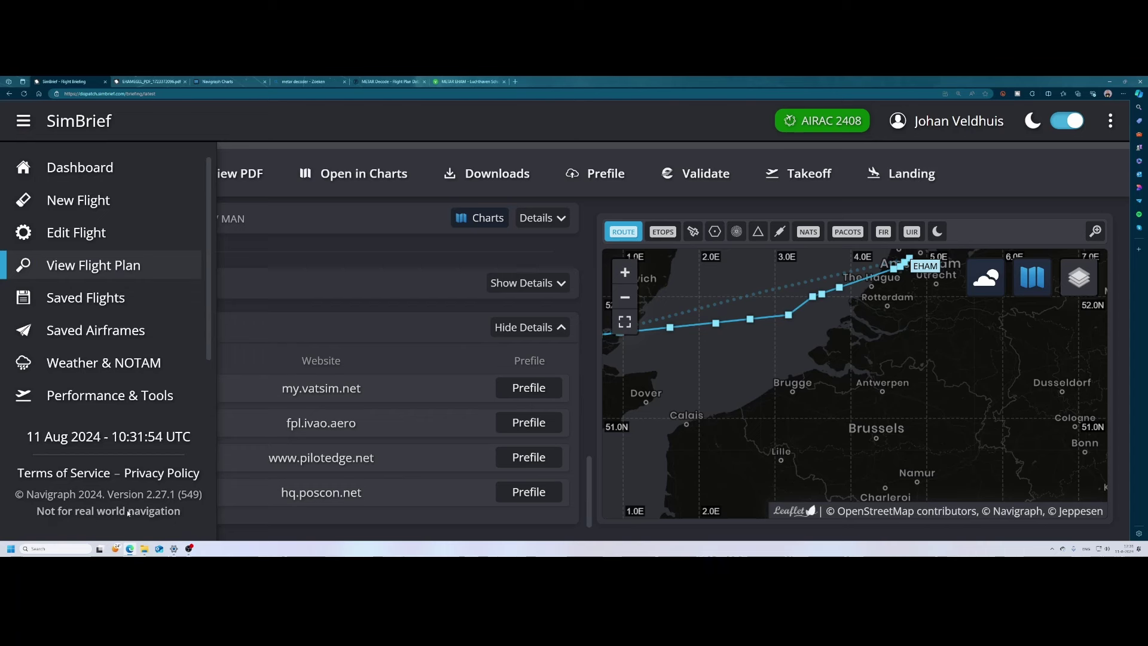